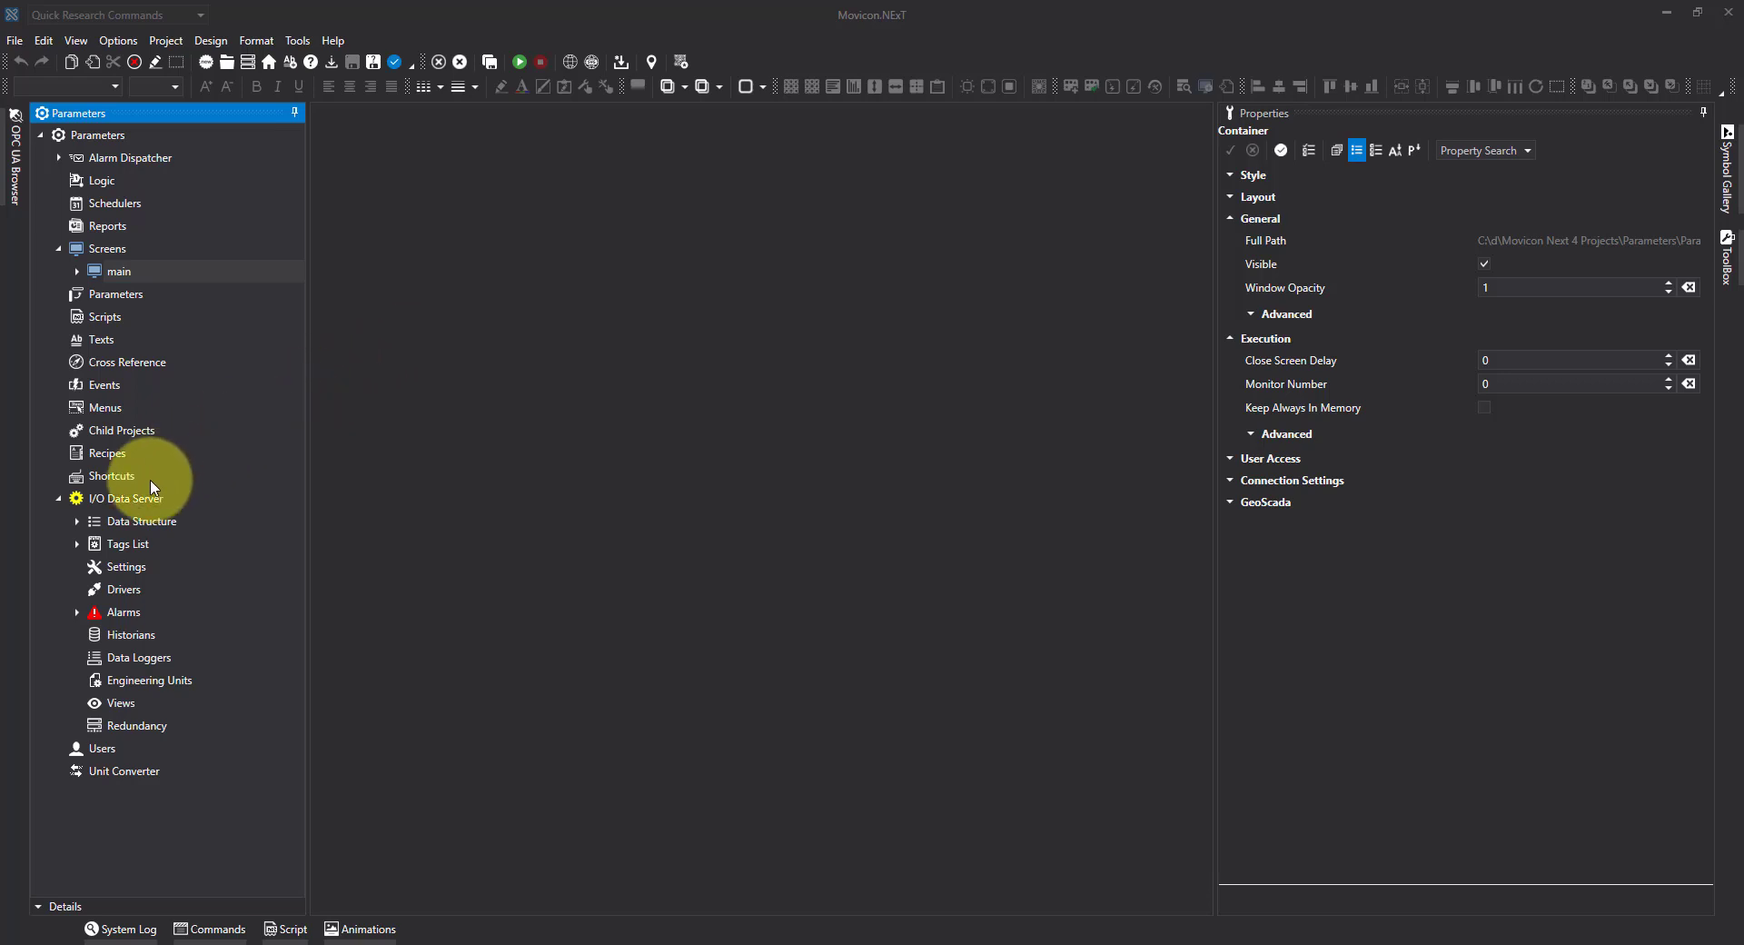
In the I/O Data Server, create a new folder under Tag List and name it 'alias'.
{"action": "double_click", "coordinate": [134, 500]}
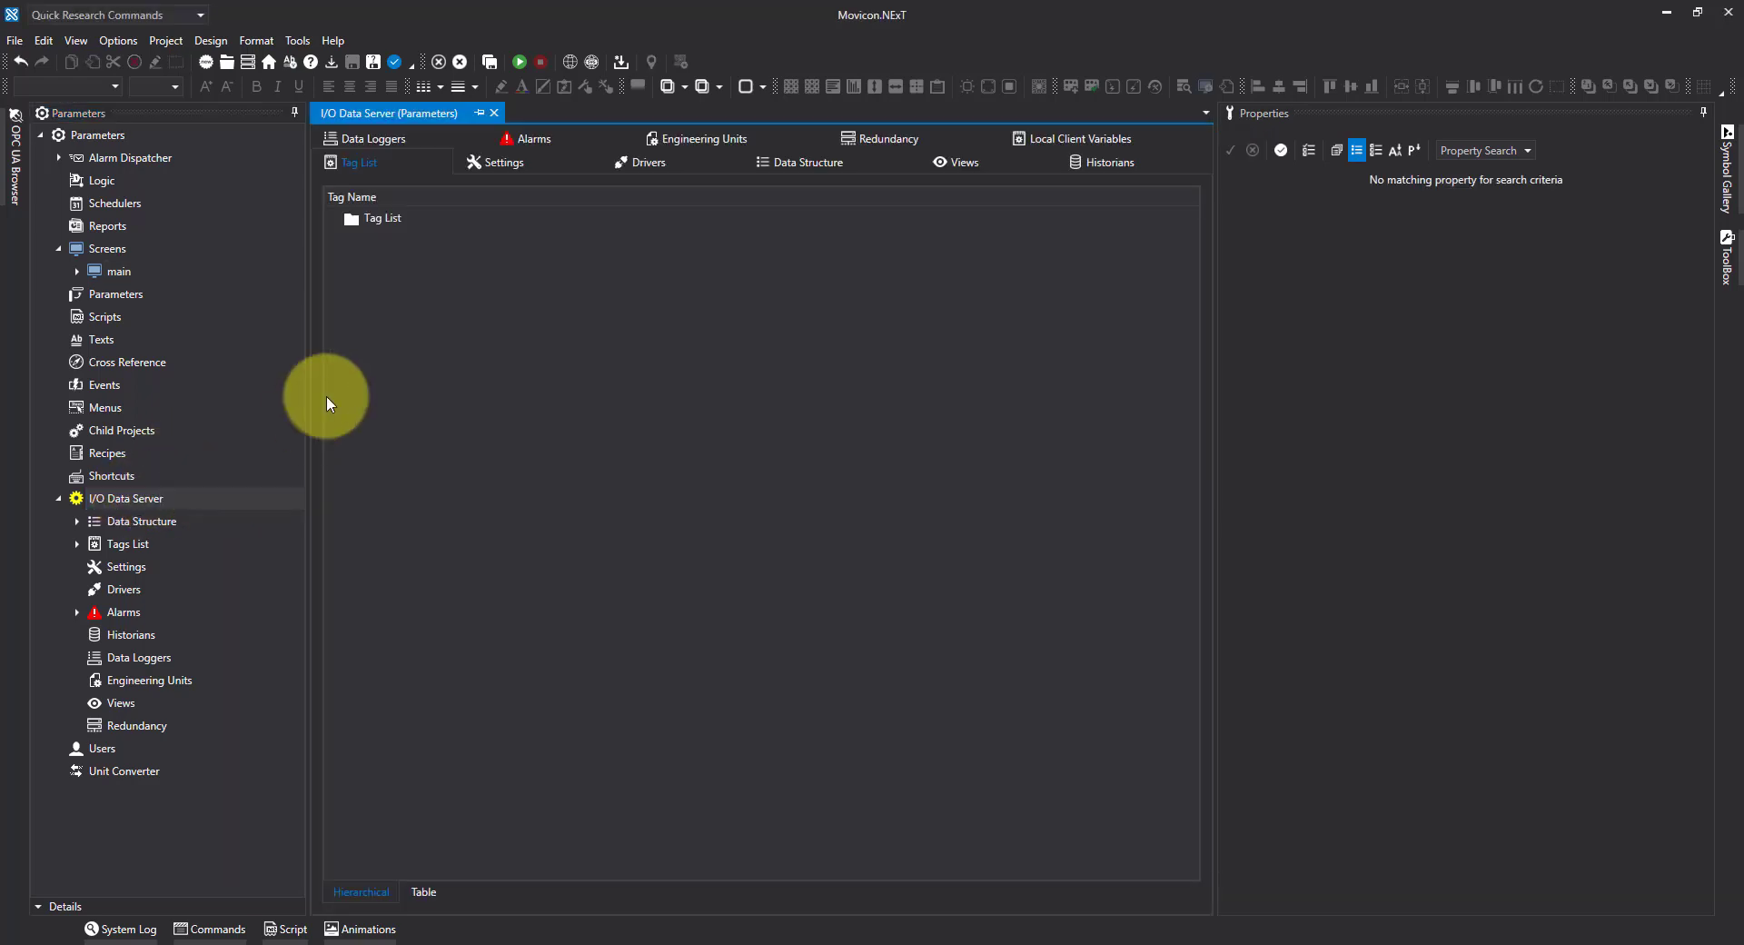
{"action": "left_click", "coordinate": [370, 225]}
{"action": "right_click", "coordinate": [372, 225]}
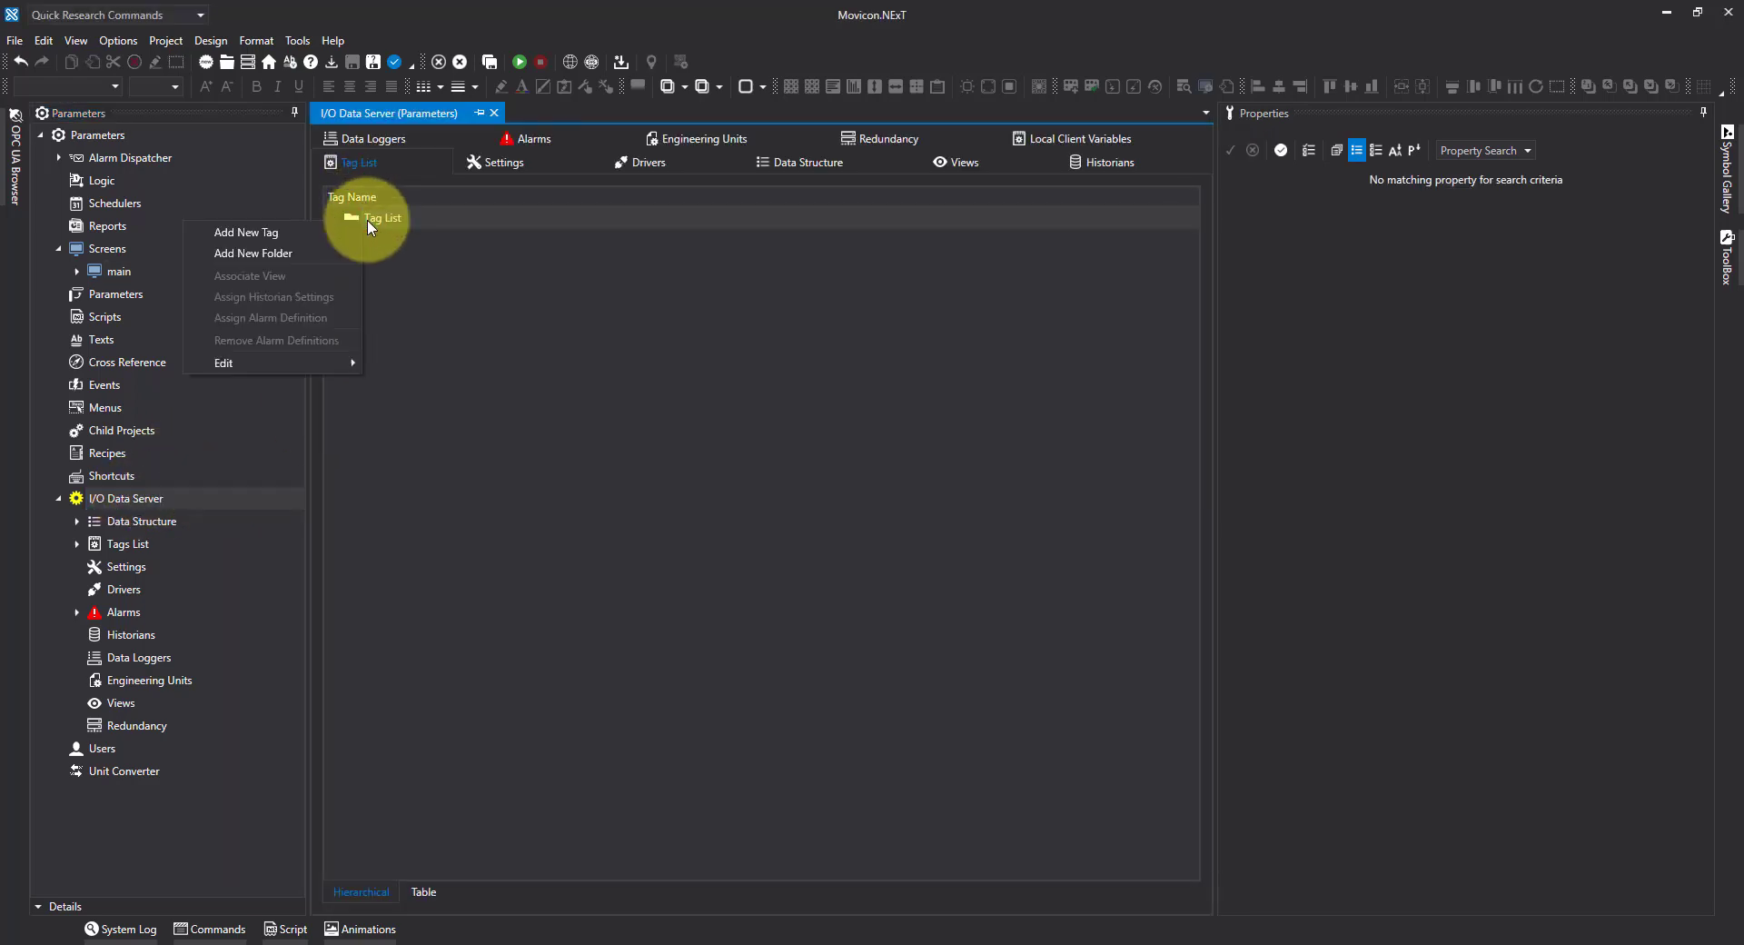
{"action": "left_click", "coordinate": [302, 255]}
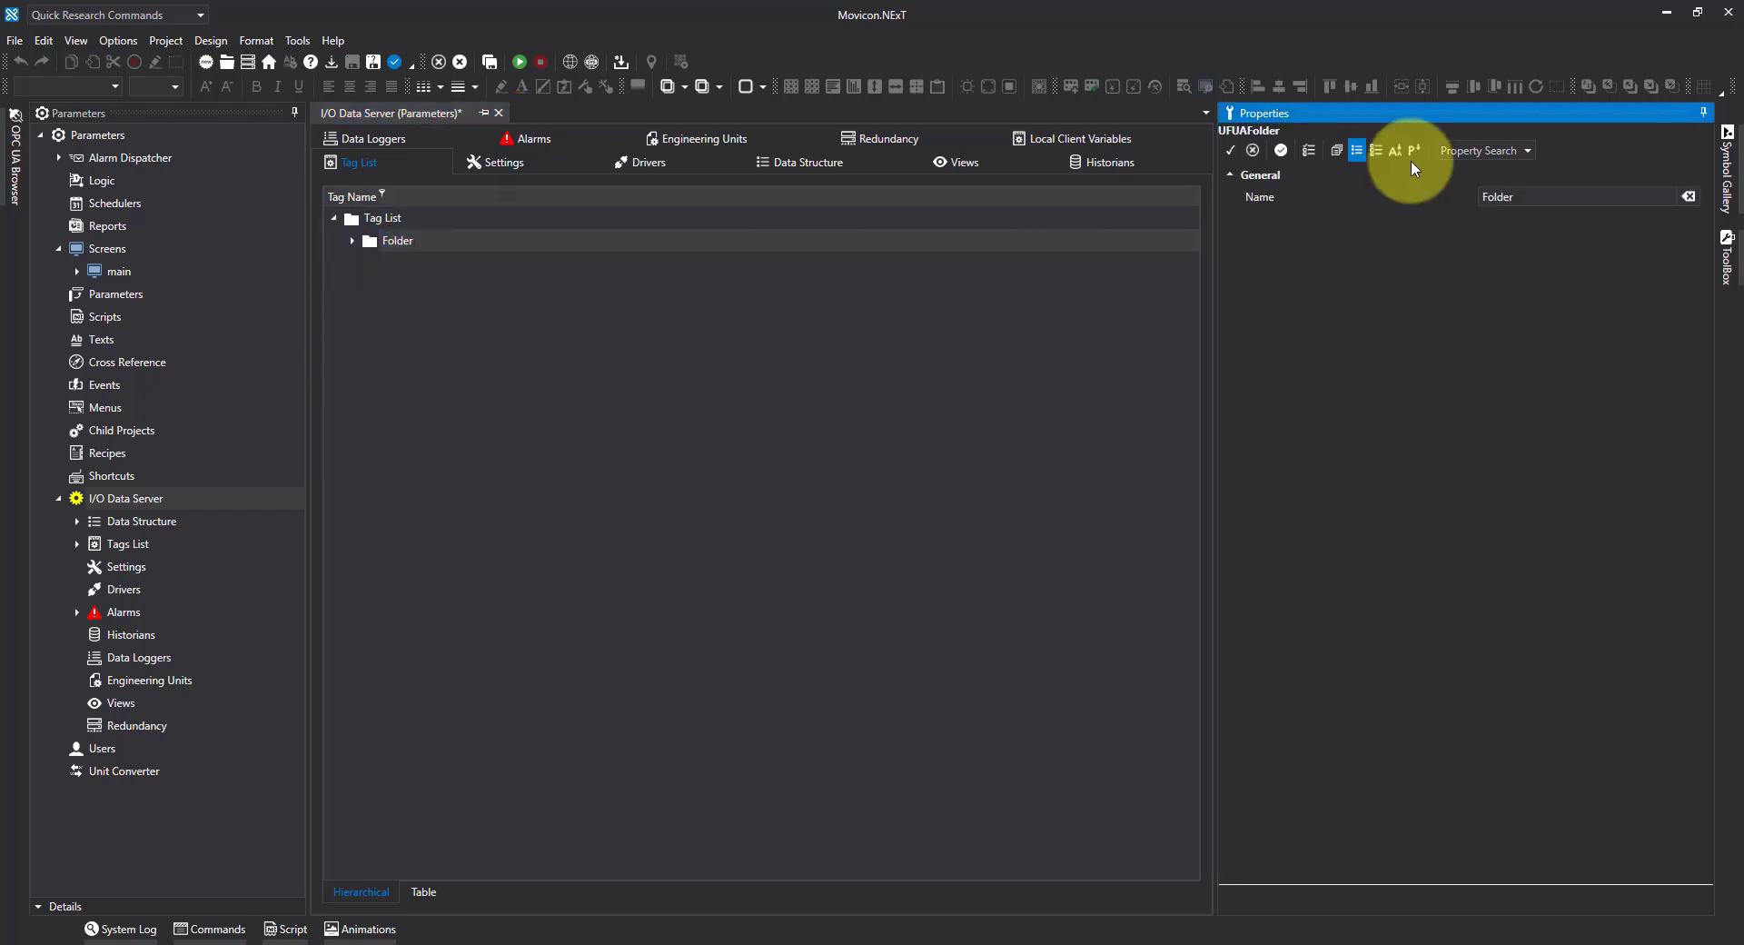
{"action": "left_click", "coordinate": [1386, 198]}
{"action": "type", "text": "alias"}
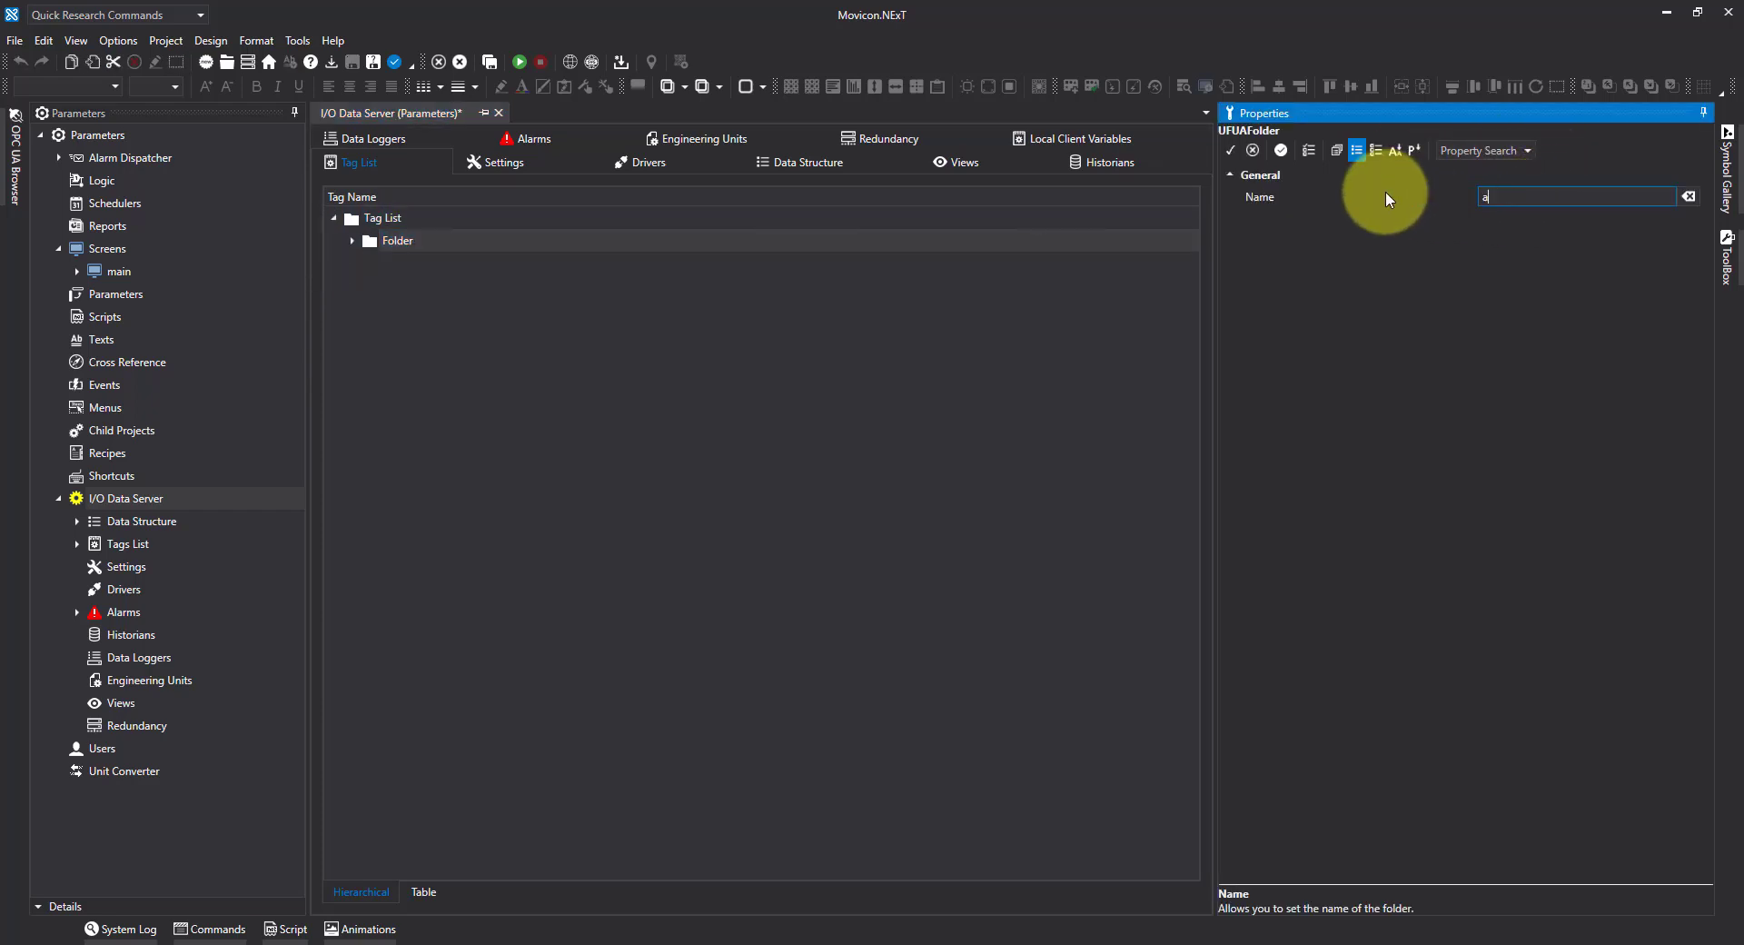
{"action": "left_click", "coordinate": [1231, 150]}
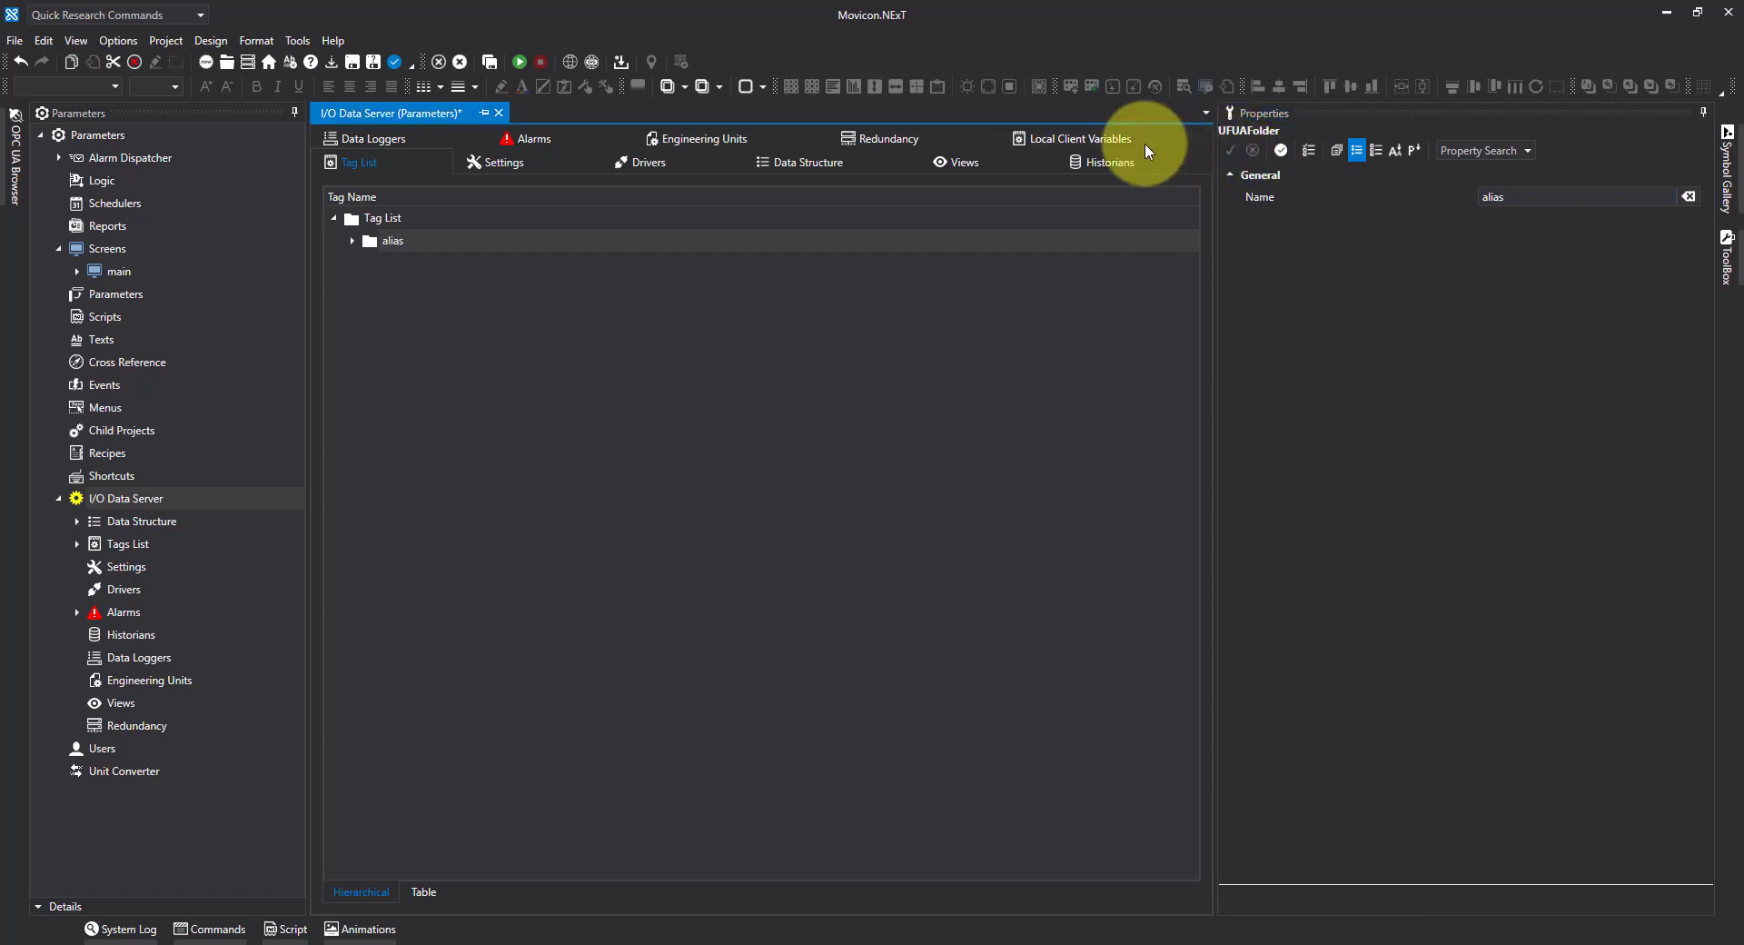
{"action": "right_click", "coordinate": [390, 245]}
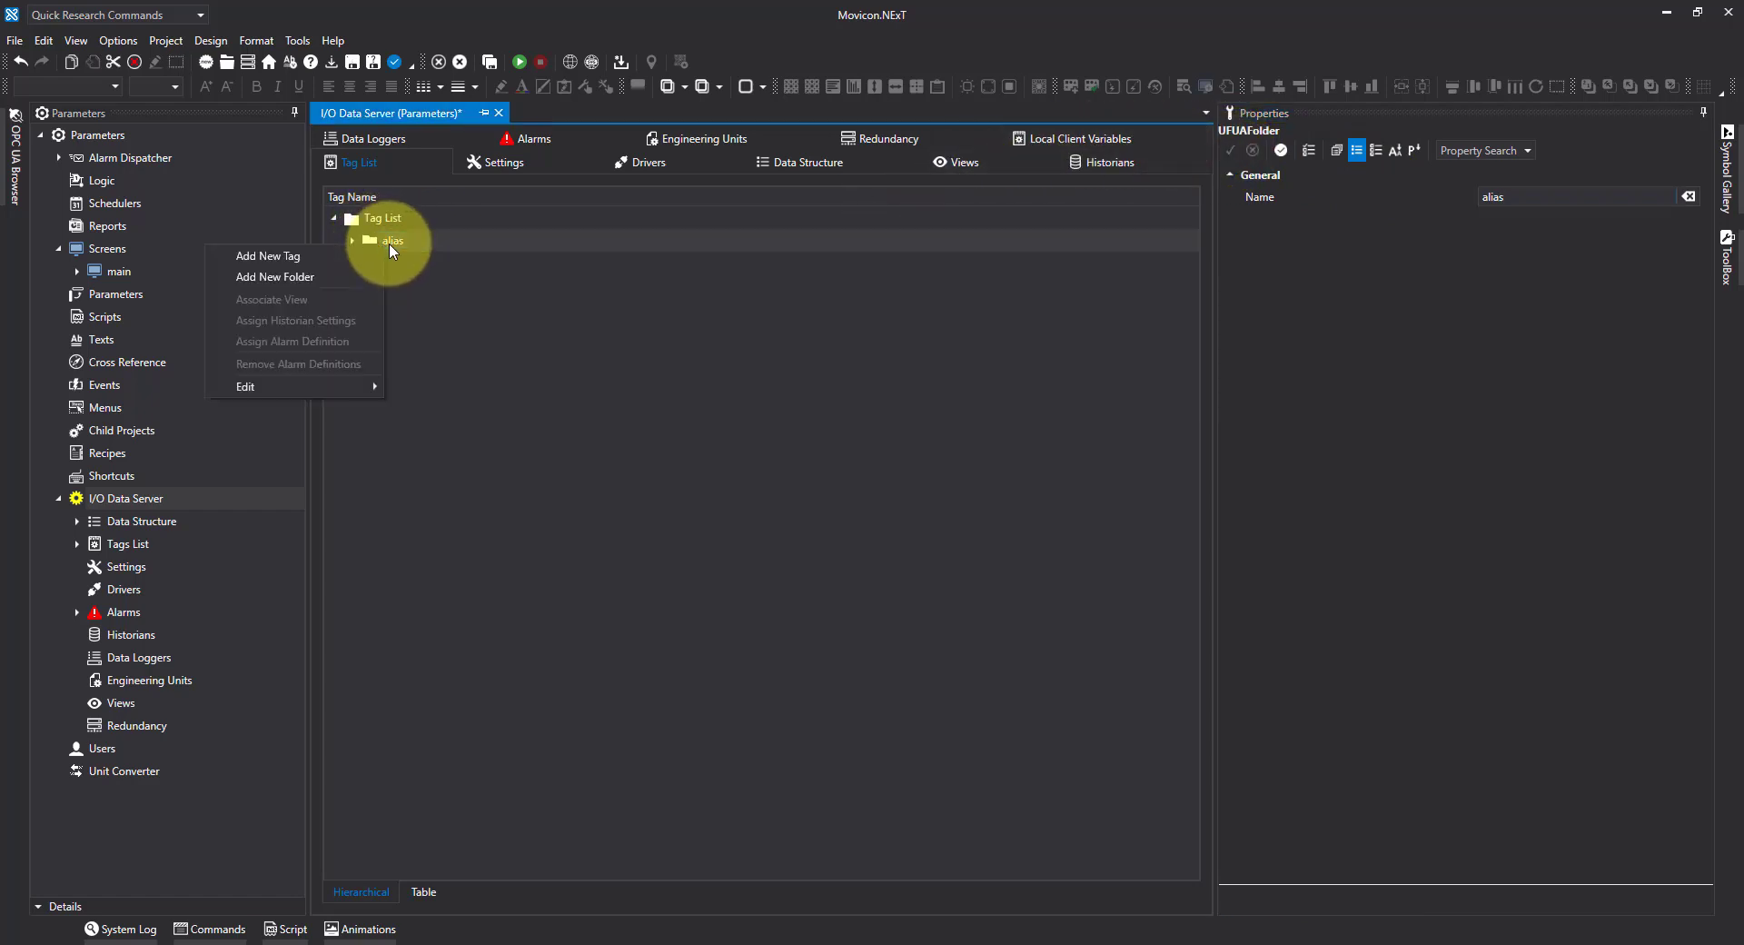
Add a tag named 'speed' with data type Int16 to the alias folder.
{"action": "left_click", "coordinate": [333, 259]}
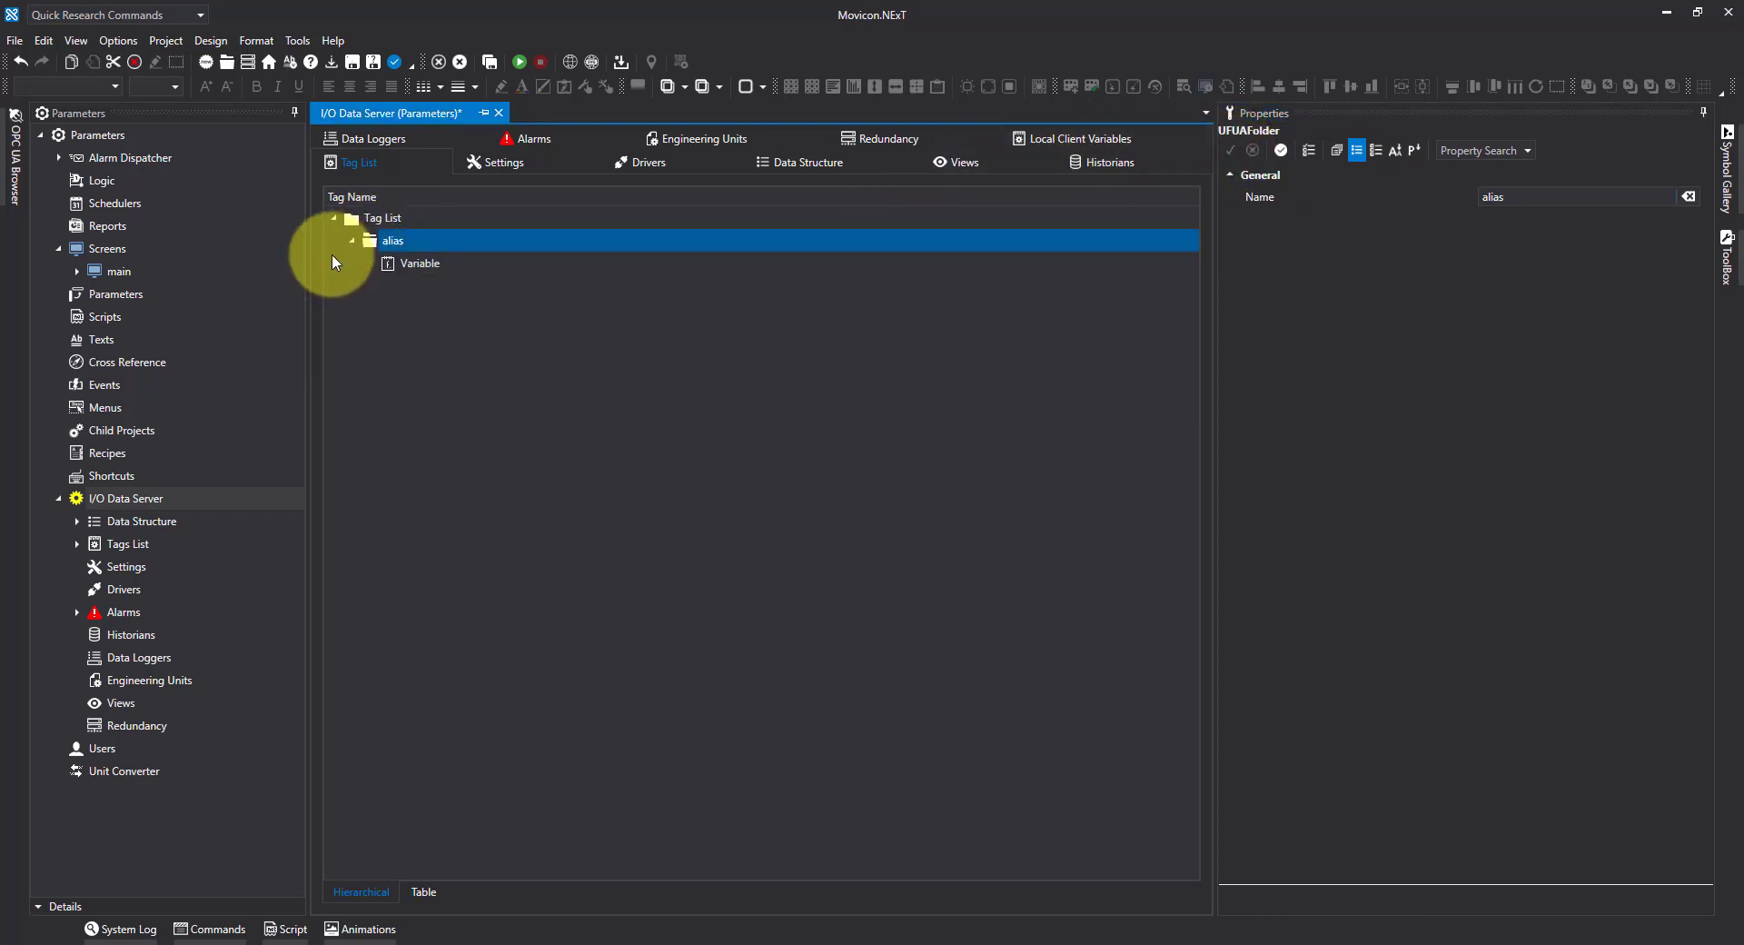
{"action": "left_click", "coordinate": [1537, 198]}
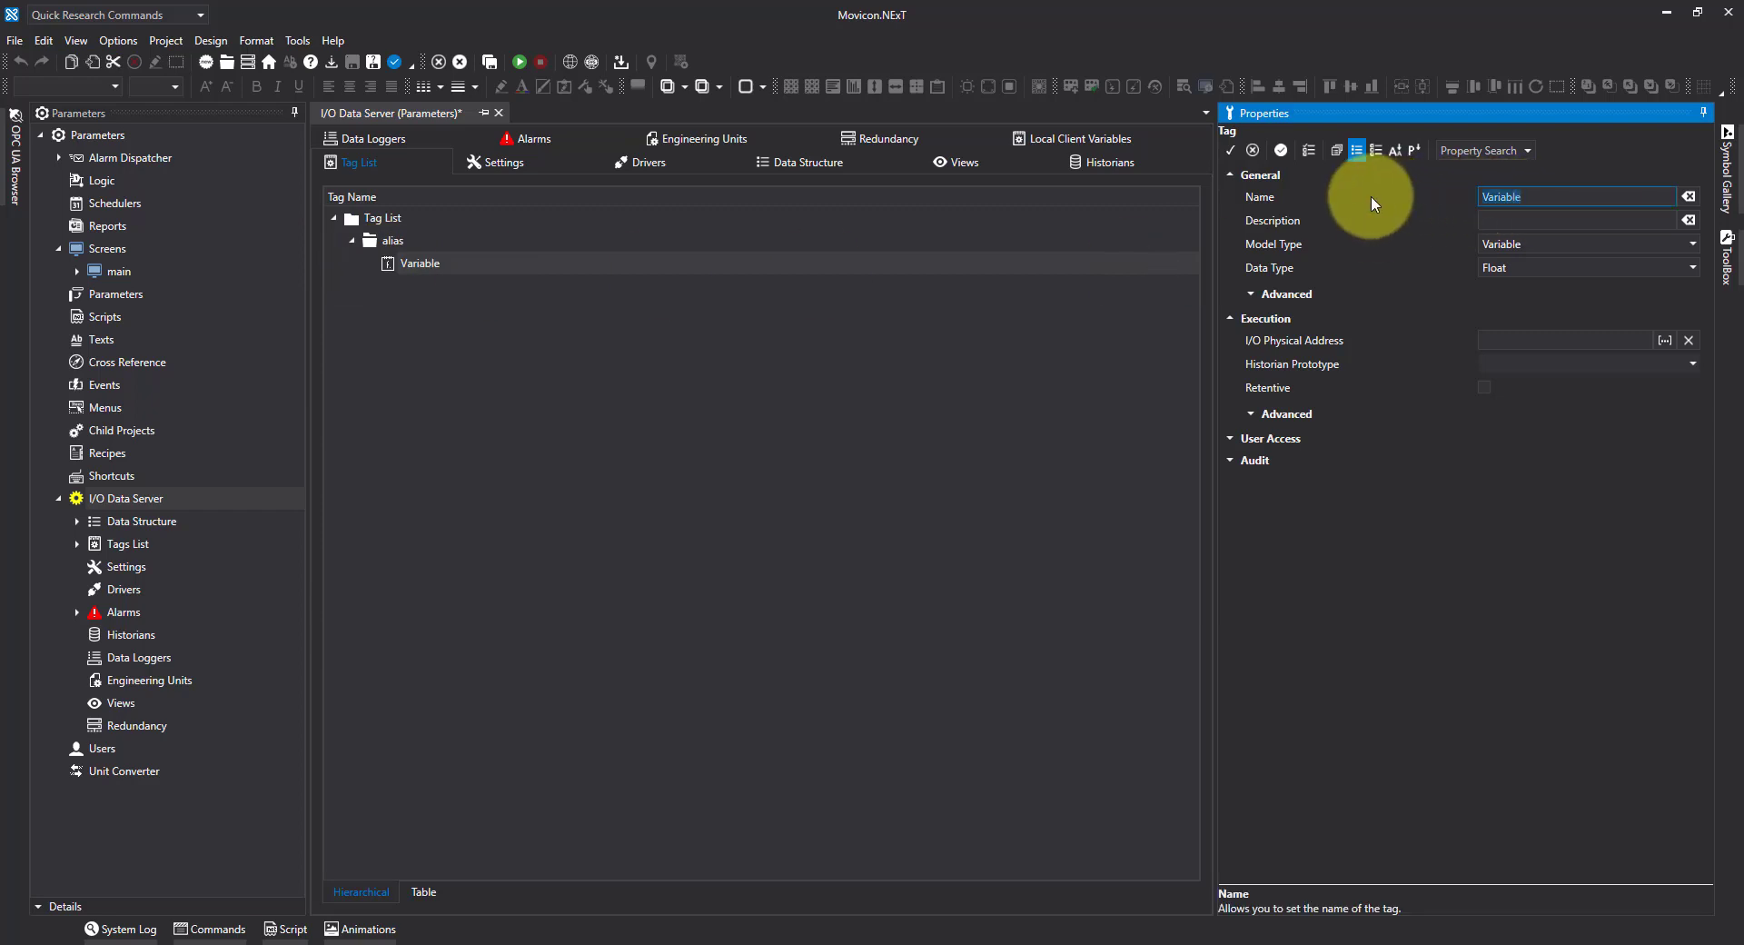
{"action": "type", "text": "speed"}
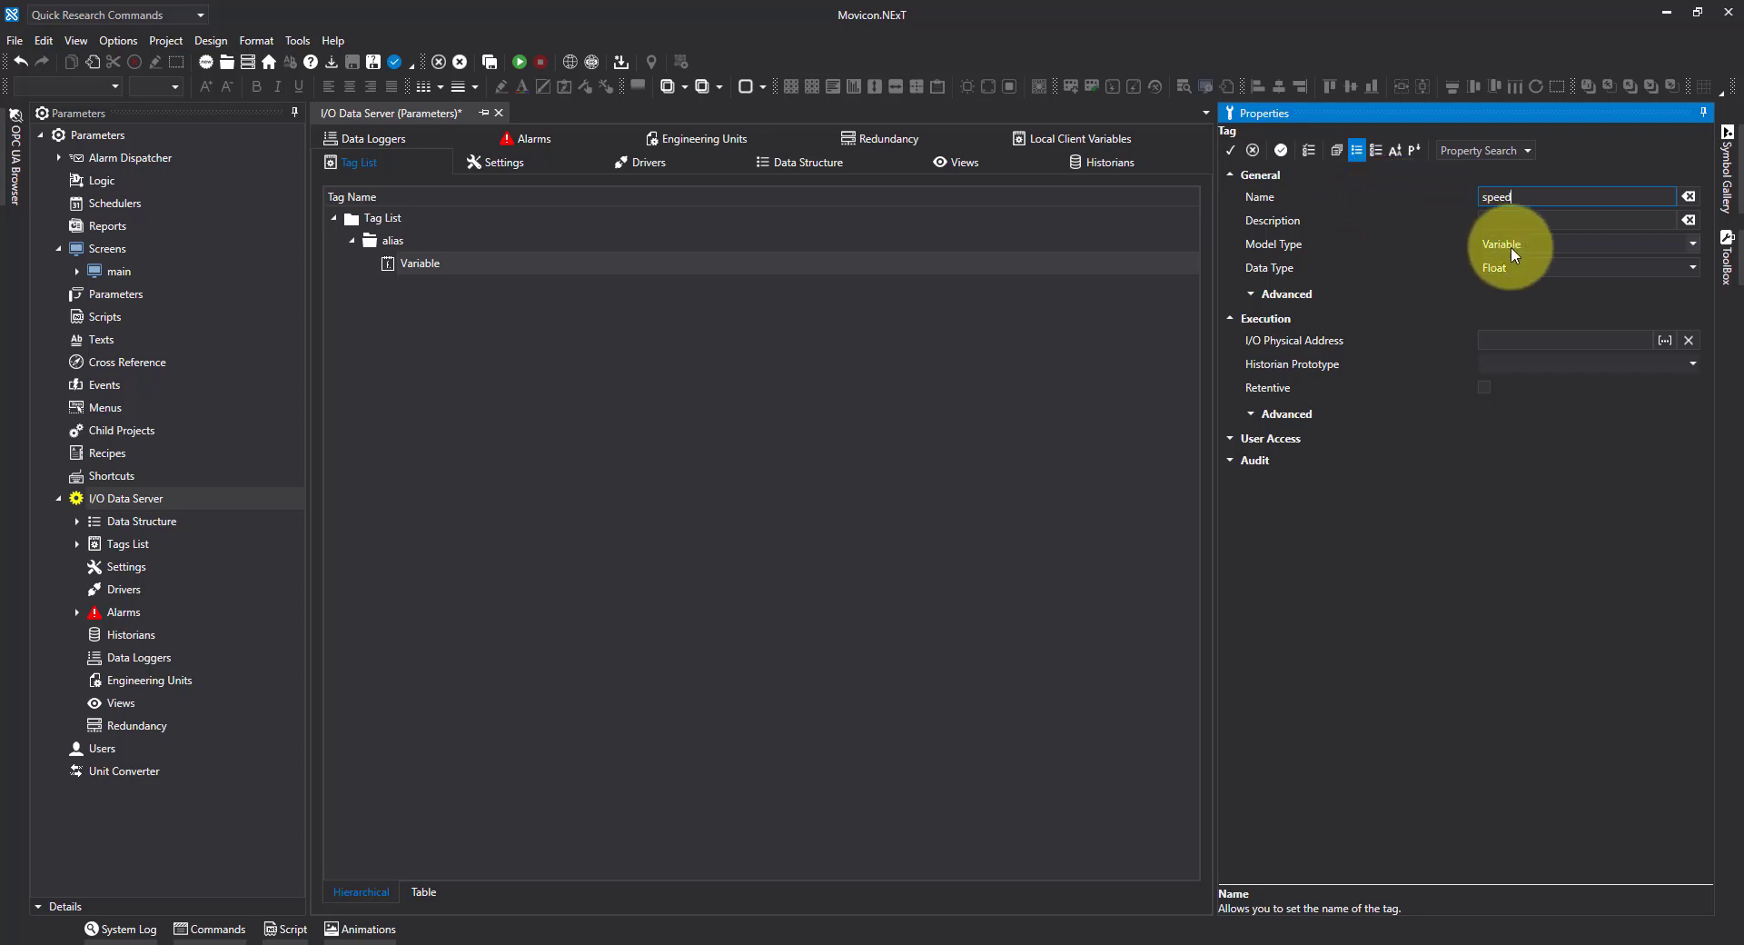
{"action": "left_click", "coordinate": [1537, 261]}
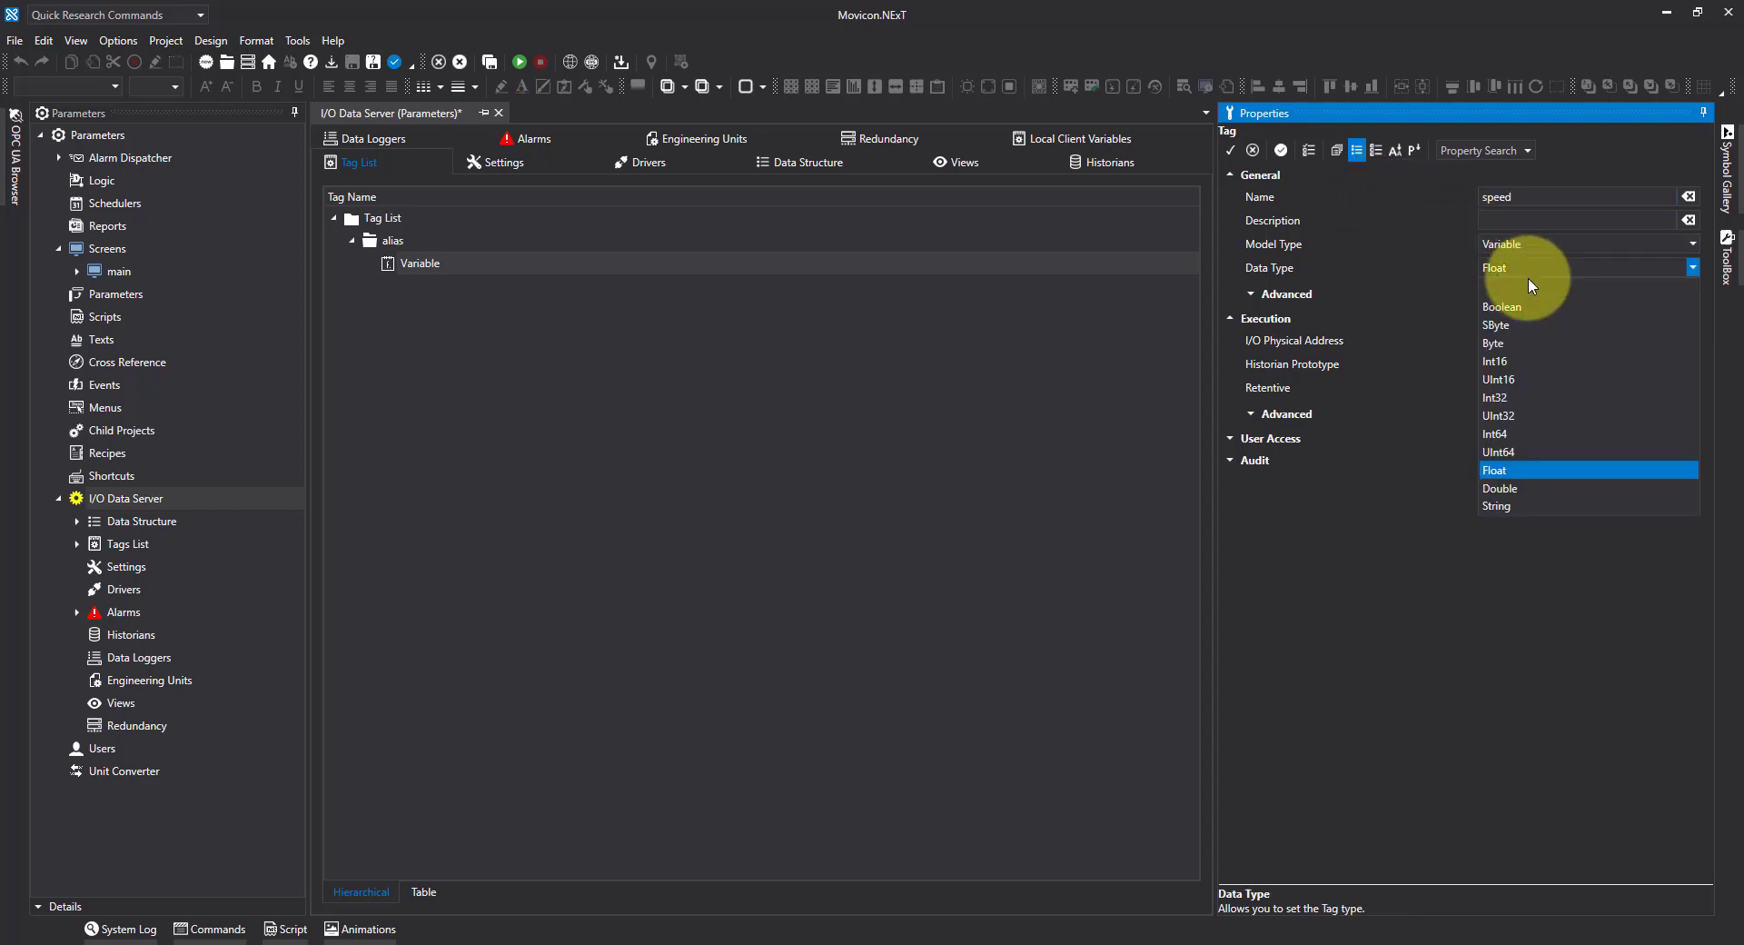
{"action": "left_click", "coordinate": [1507, 362]}
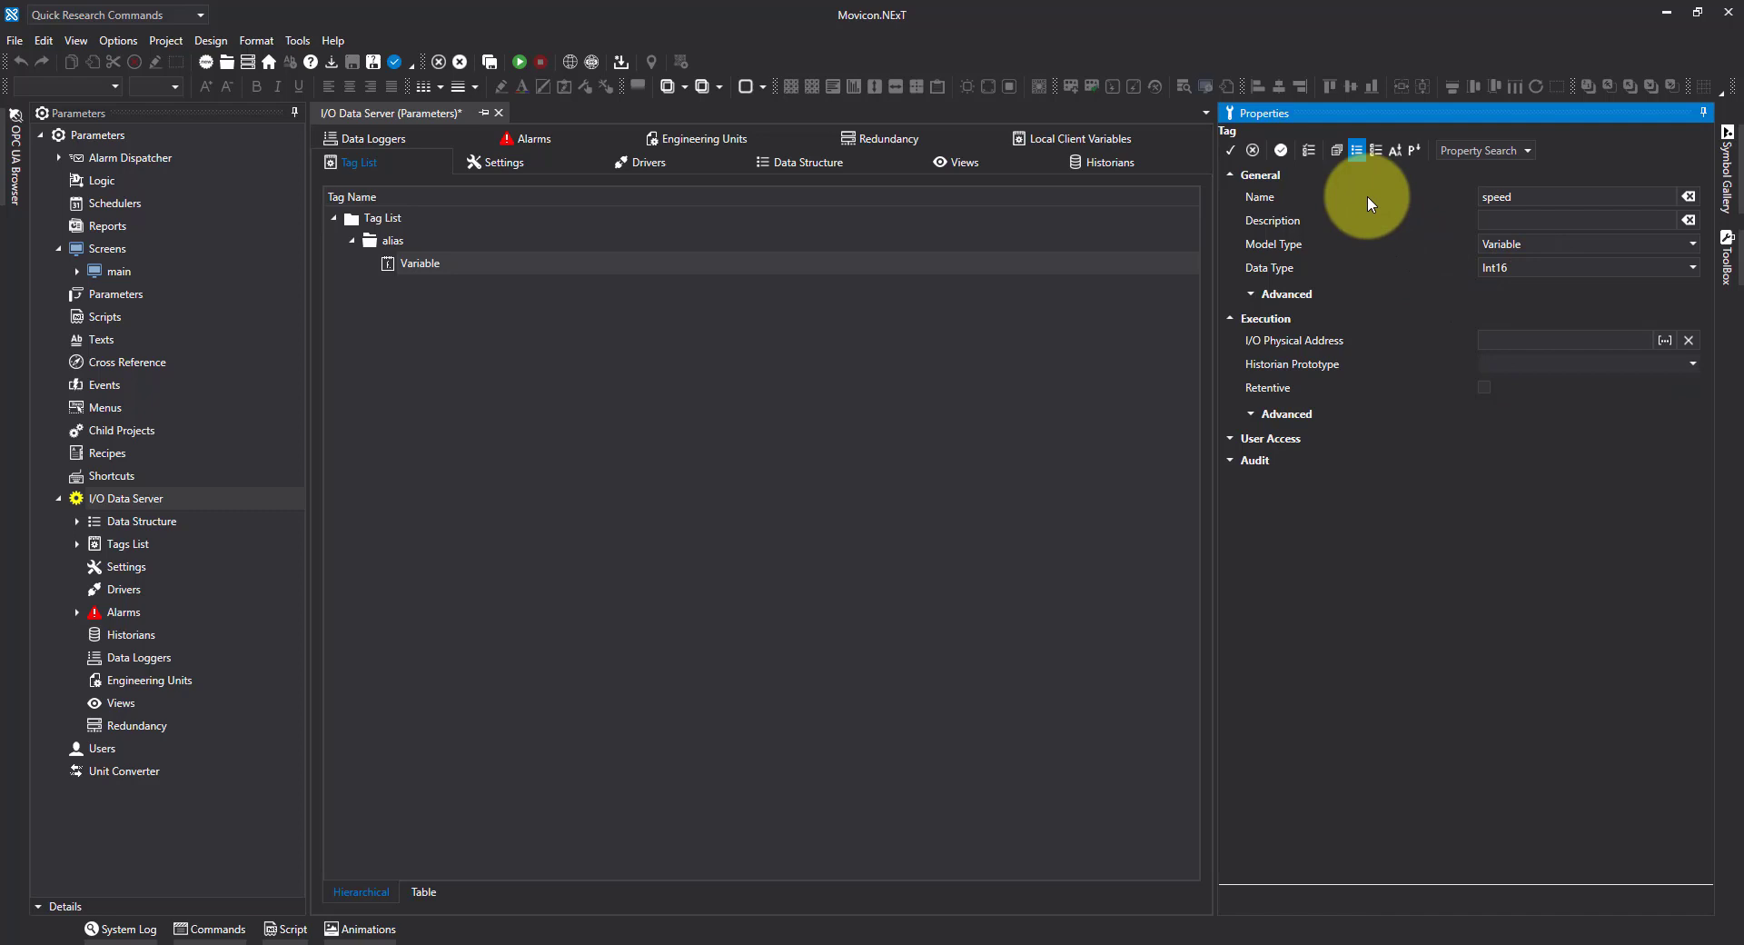
{"action": "left_click", "coordinate": [1232, 150]}
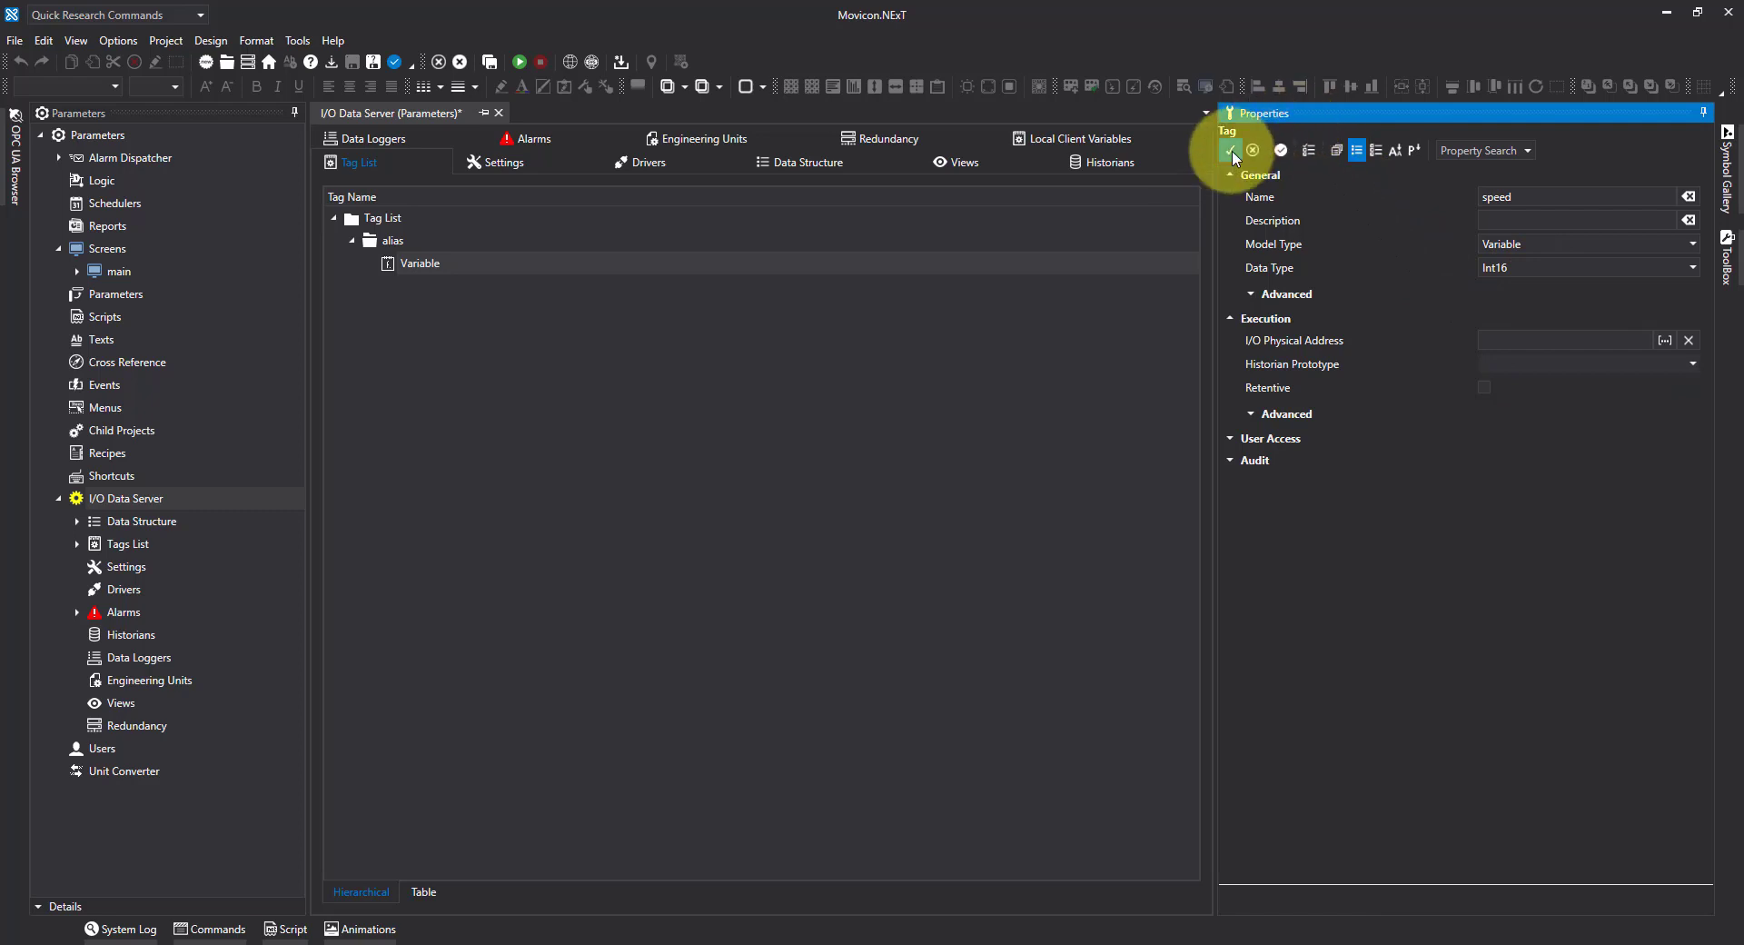
Add a second tag named 'current', keeping Float as its data type.
{"action": "left_click", "coordinate": [391, 242]}
{"action": "right_click", "coordinate": [391, 242]}
{"action": "left_click", "coordinate": [350, 254]}
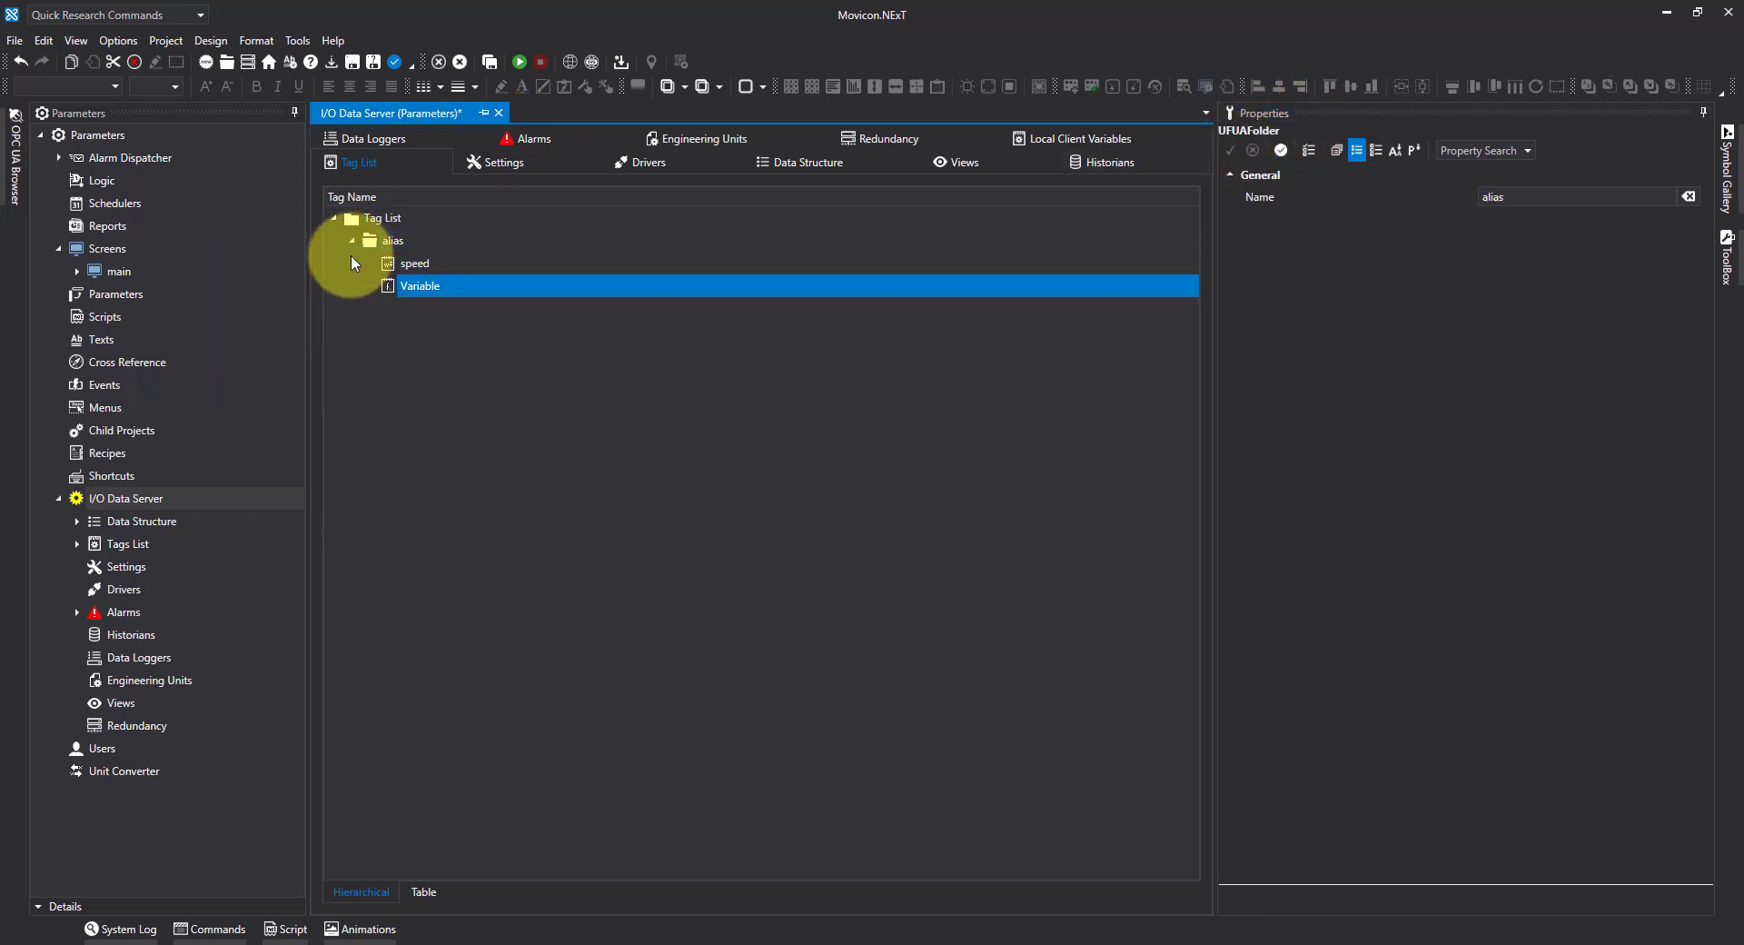
{"action": "left_click", "coordinate": [1523, 231]}
{"action": "left_click", "coordinate": [1413, 194]}
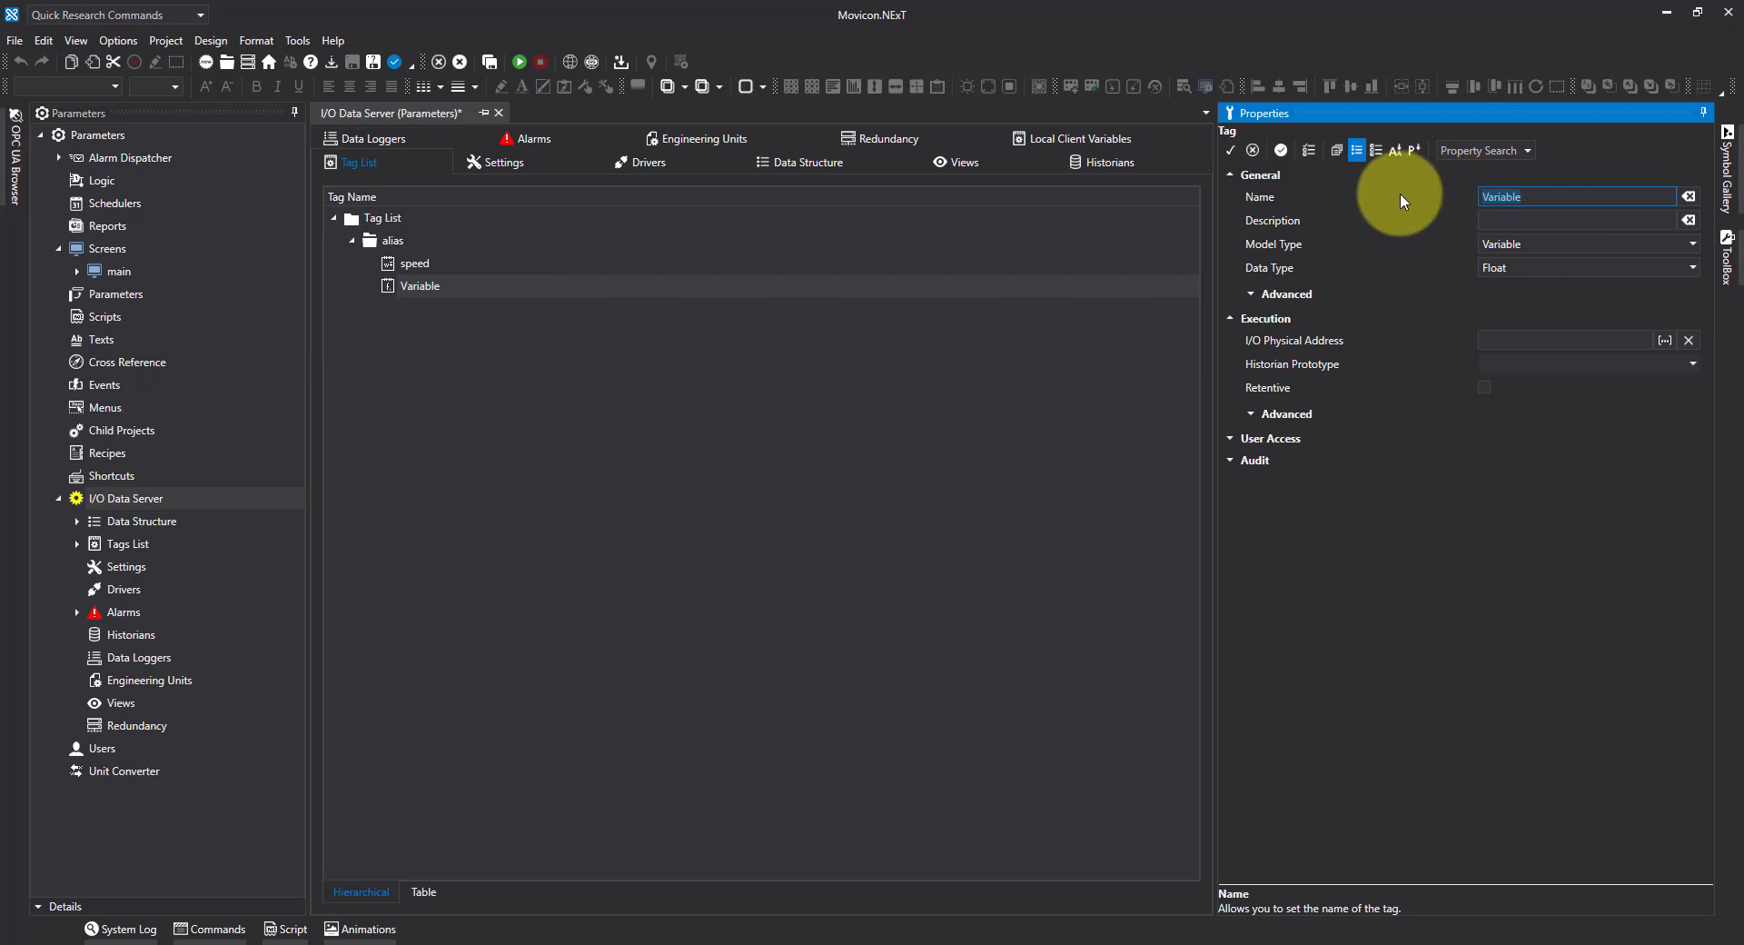
{"action": "type", "text": "current"}
{"action": "left_click", "coordinate": [1518, 266]}
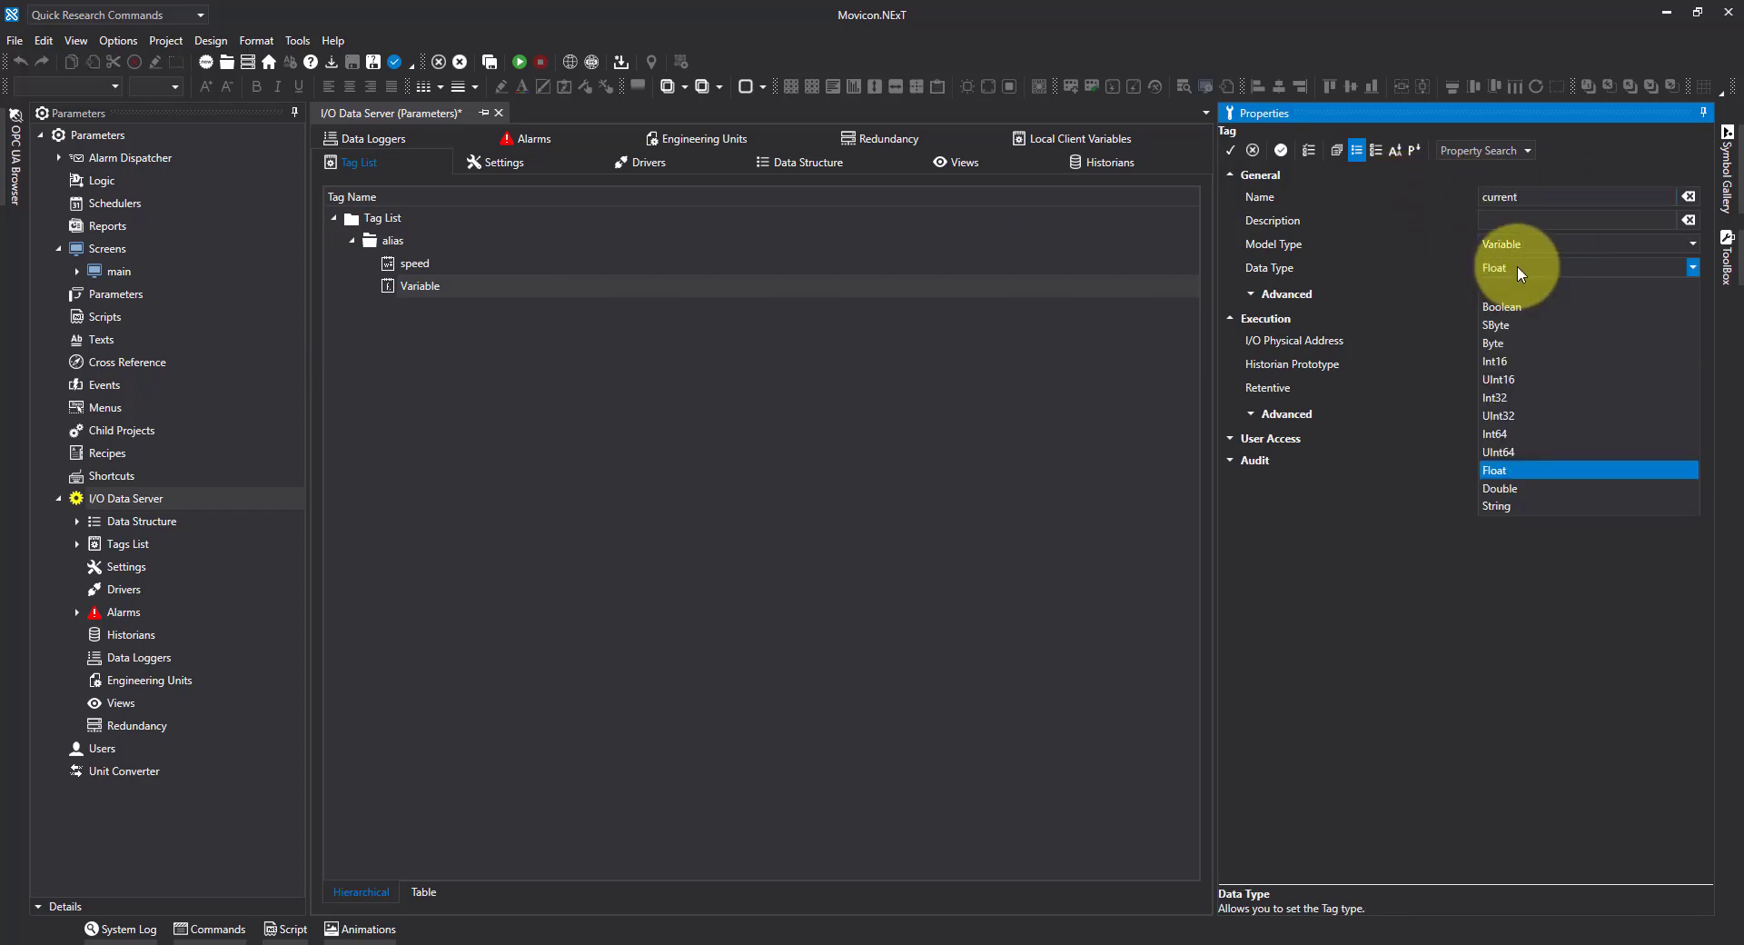
{"action": "left_click", "coordinate": [1517, 266]}
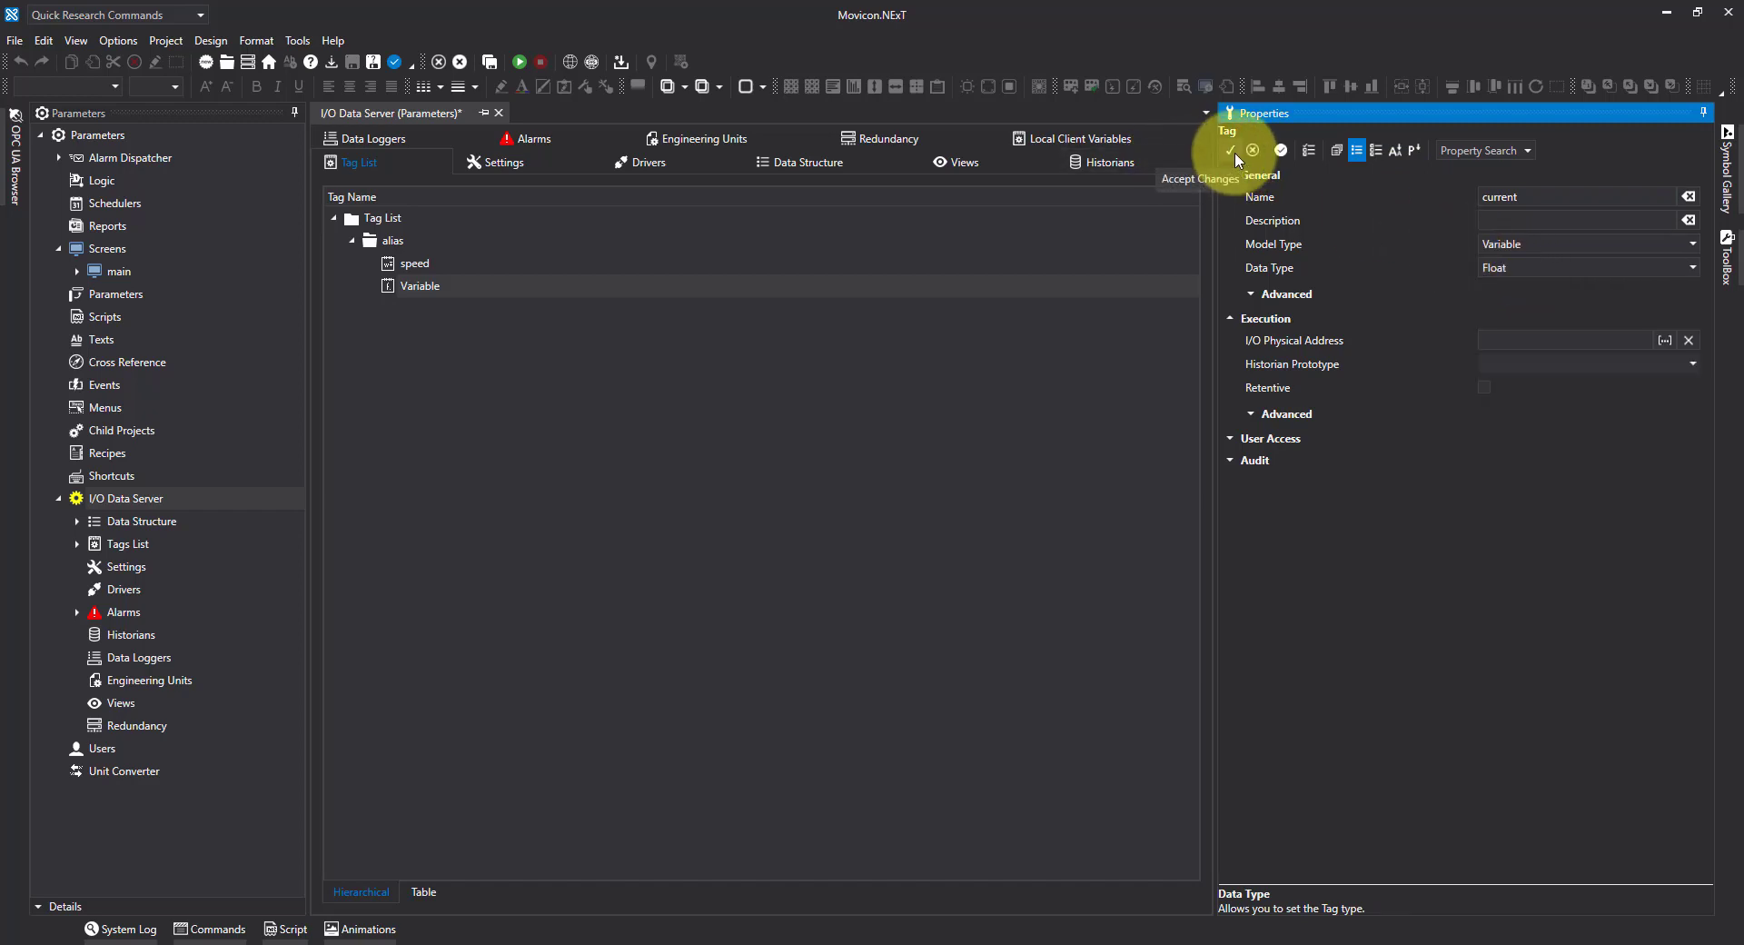
{"action": "left_click", "coordinate": [555, 238]}
Add a third tag named 'status' with data type Boolean.
{"action": "right_click", "coordinate": [396, 238]}
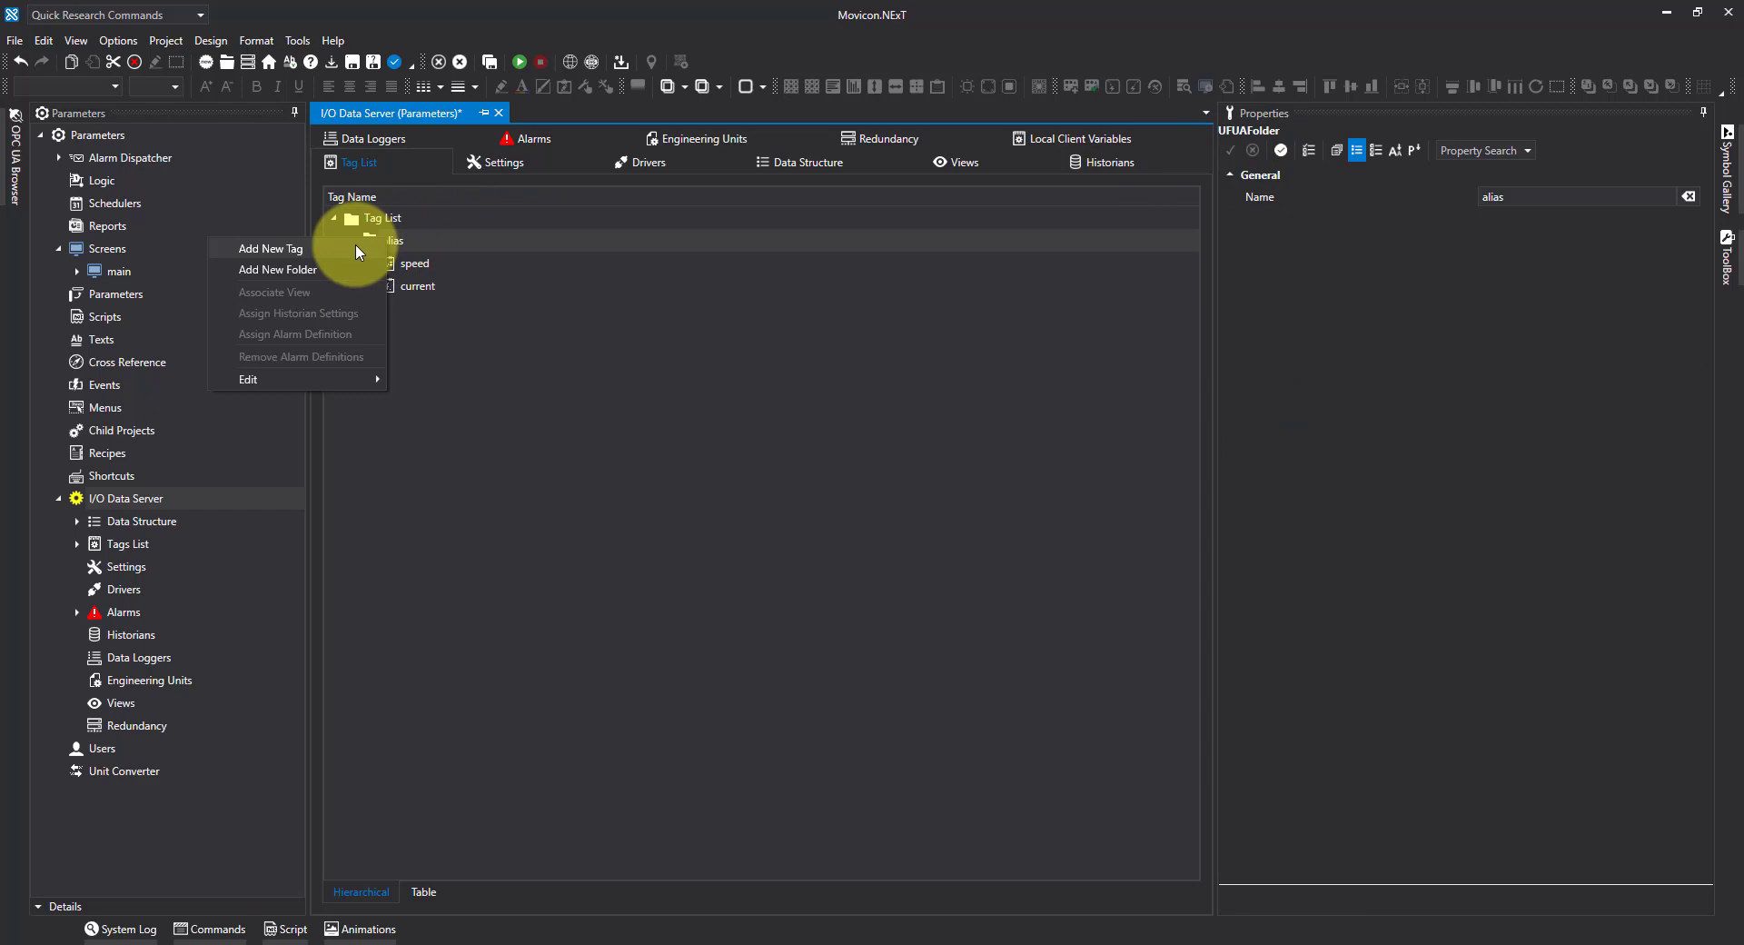
{"action": "left_click", "coordinate": [356, 244]}
{"action": "left_click", "coordinate": [1518, 196]}
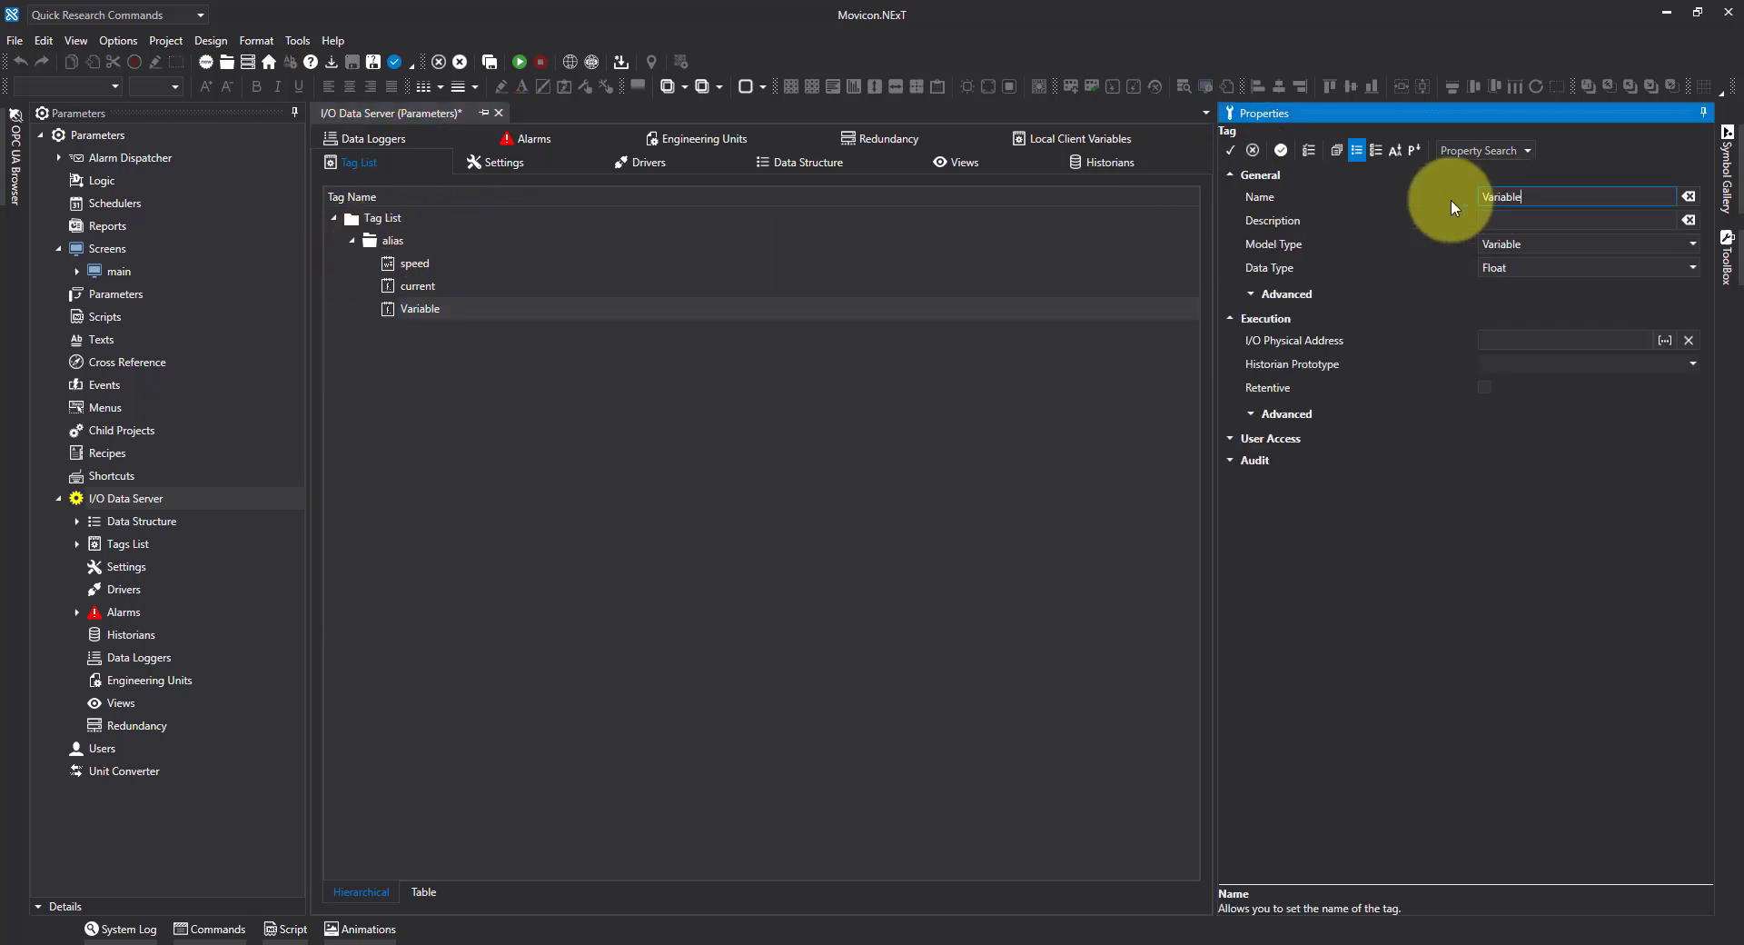
{"action": "type", "text": "sta"}
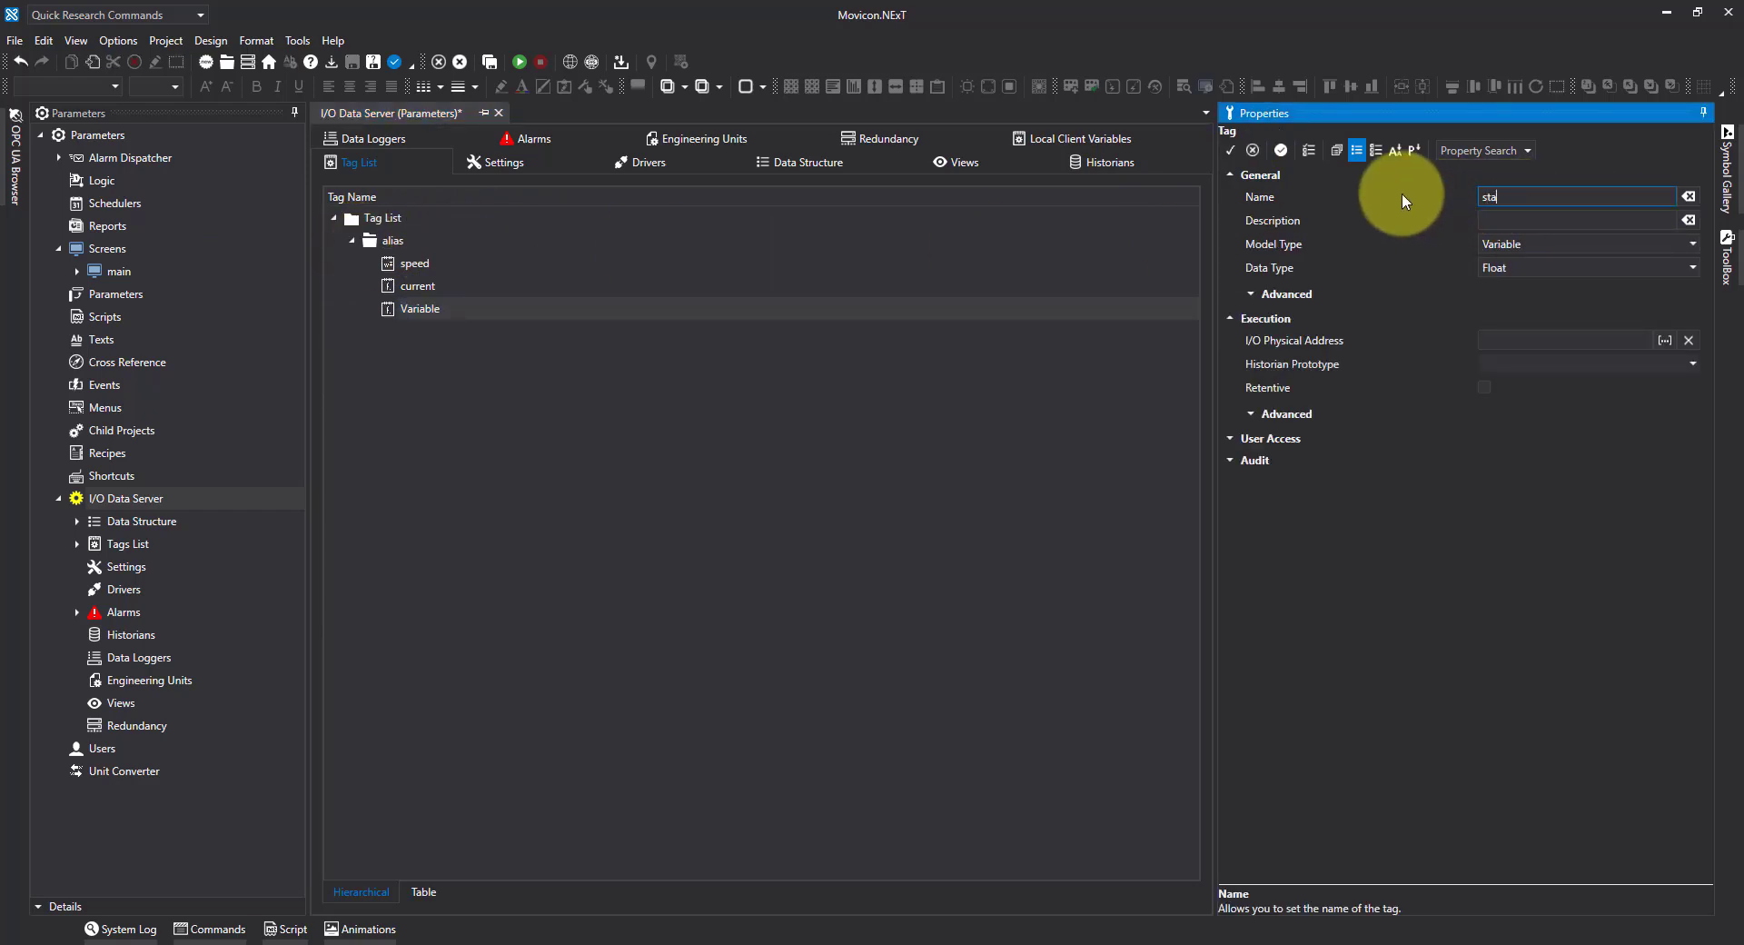
{"action": "type", "text": "tus"}
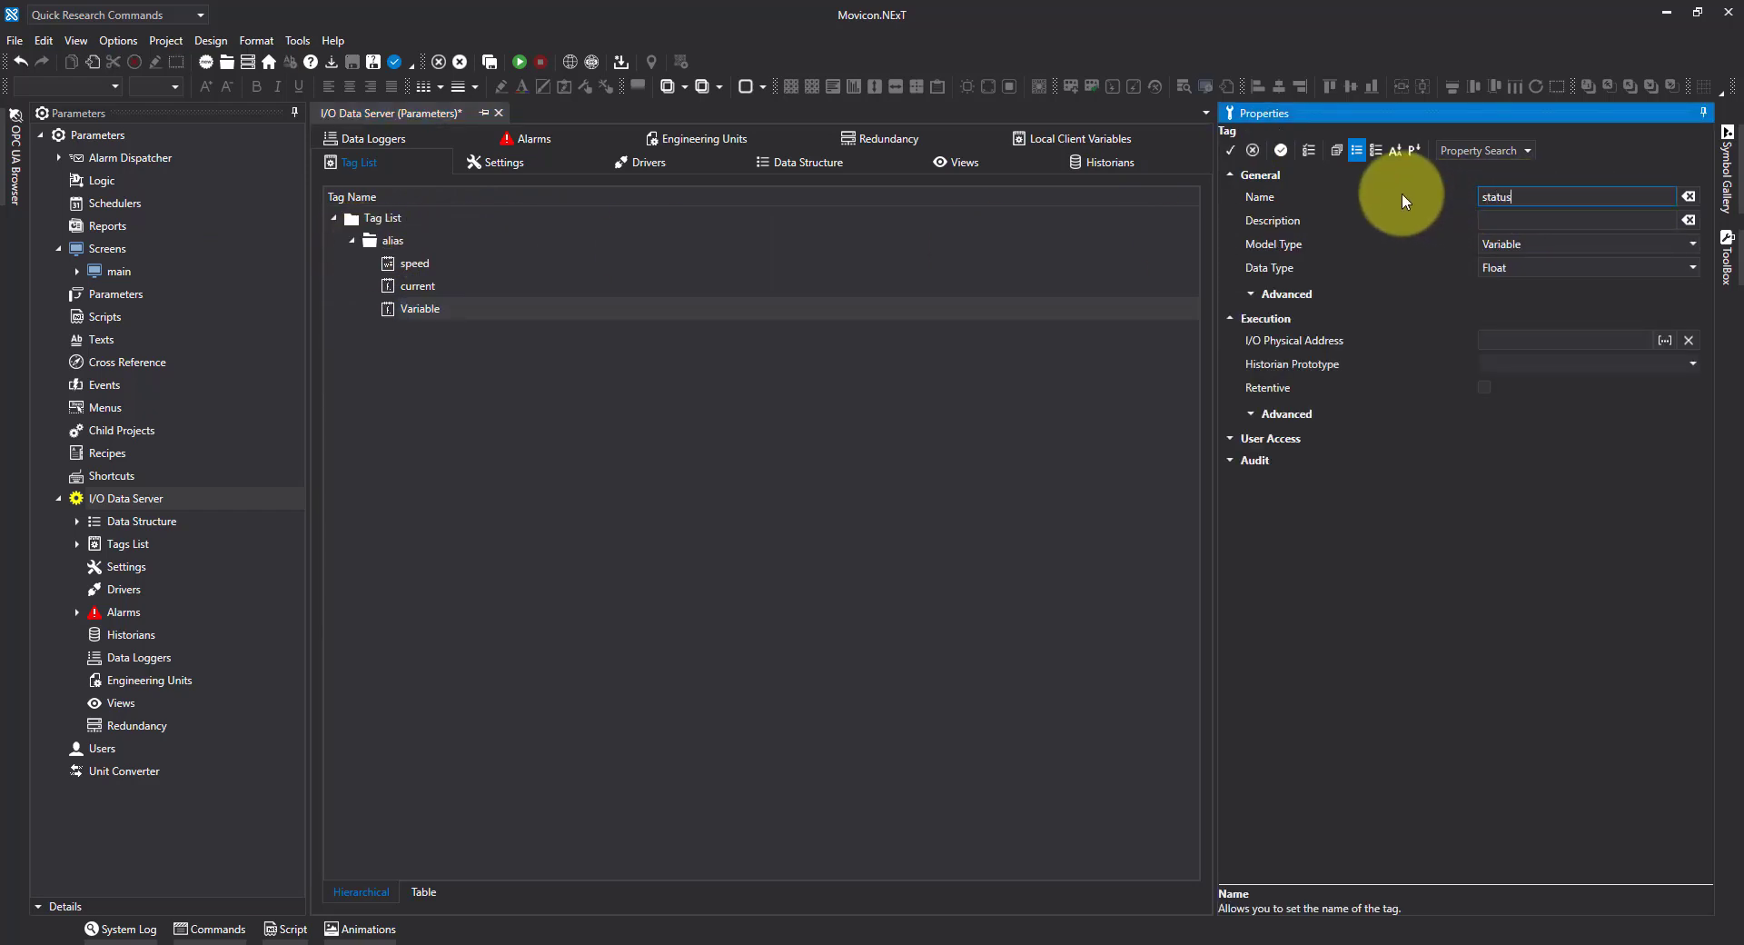
{"action": "left_click", "coordinate": [1521, 264]}
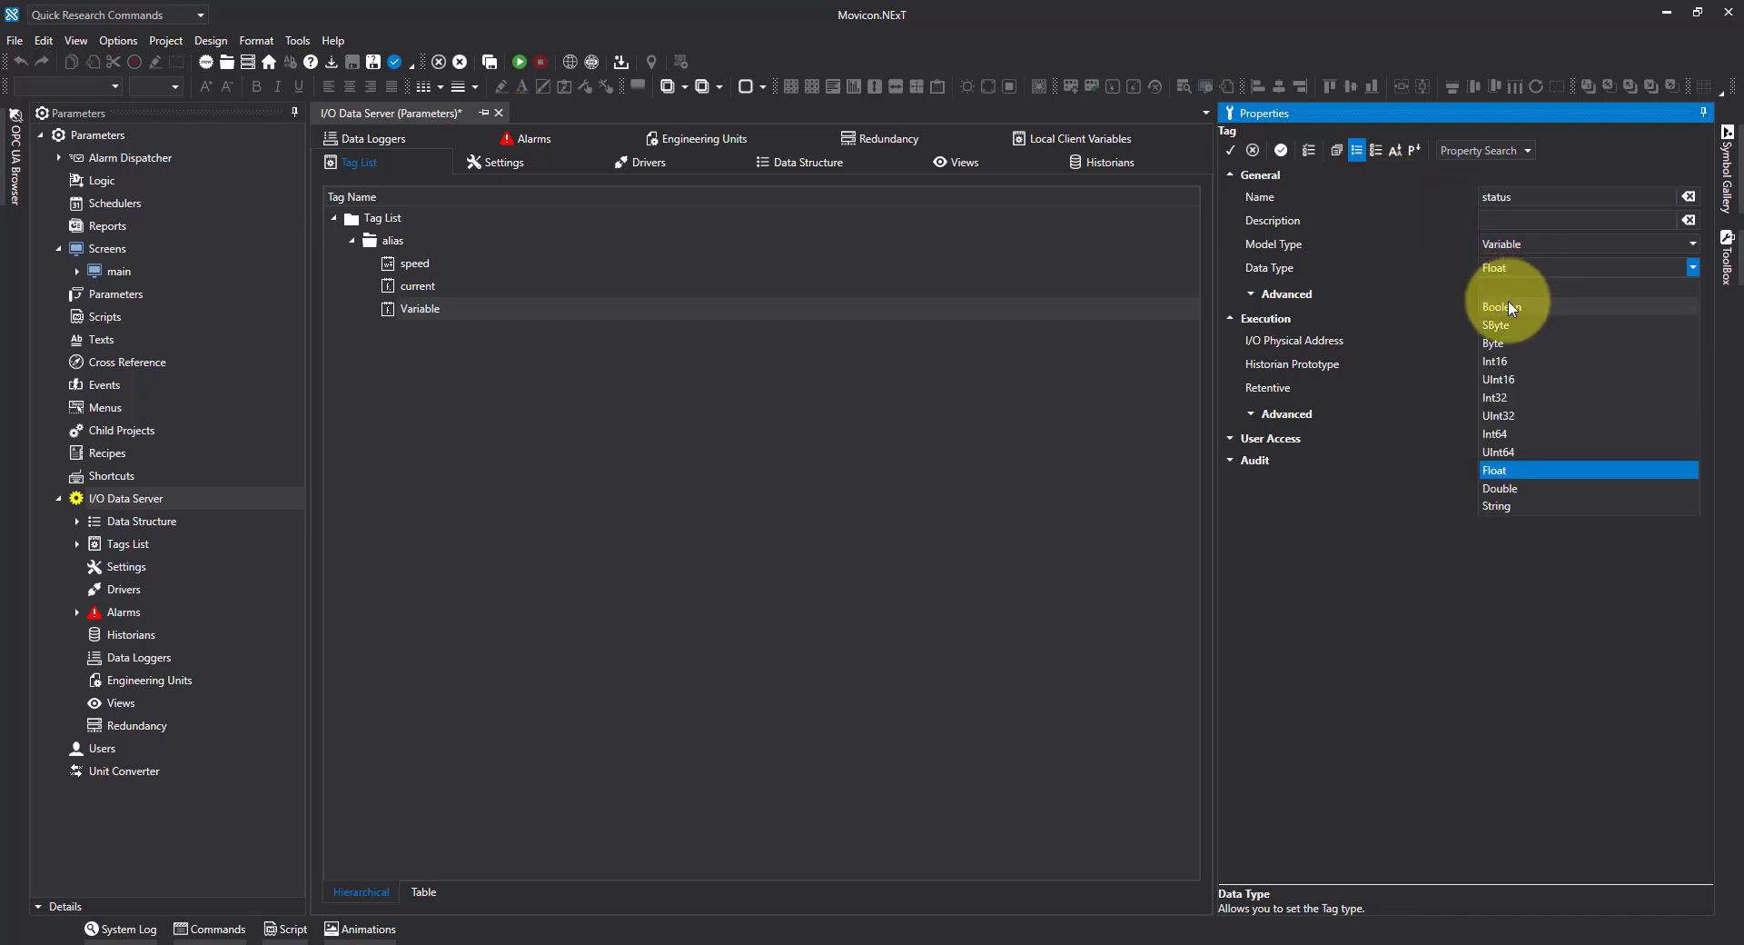
{"action": "left_click", "coordinate": [1508, 295]}
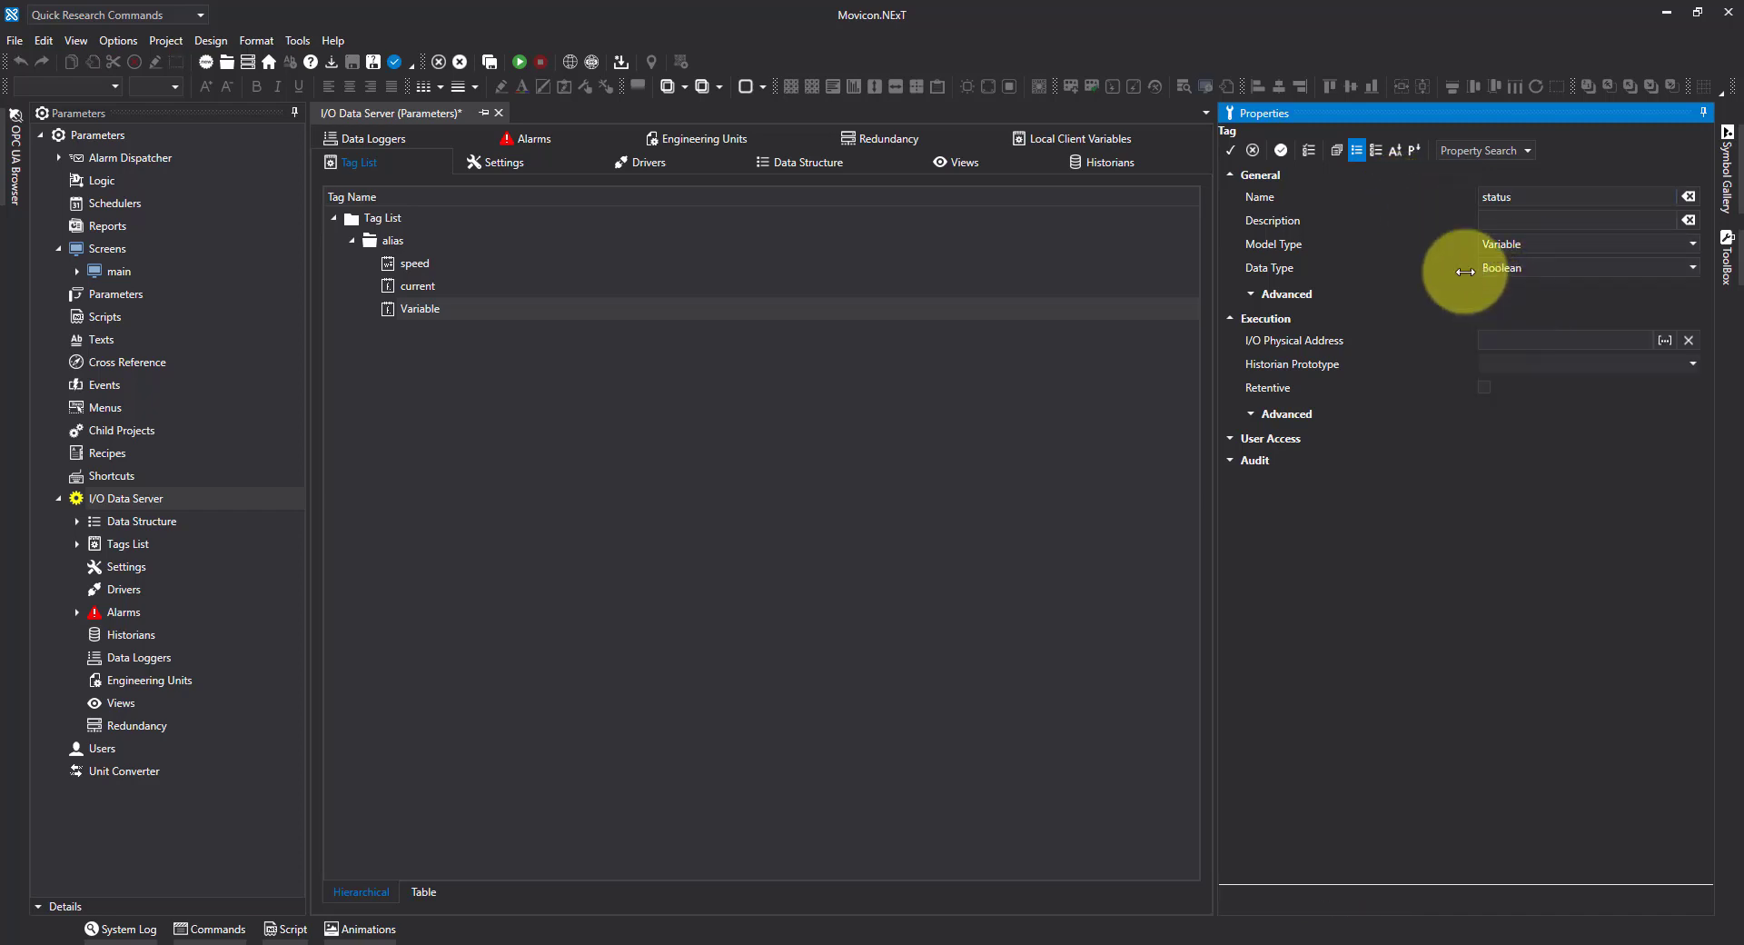
{"action": "left_click", "coordinate": [1232, 150]}
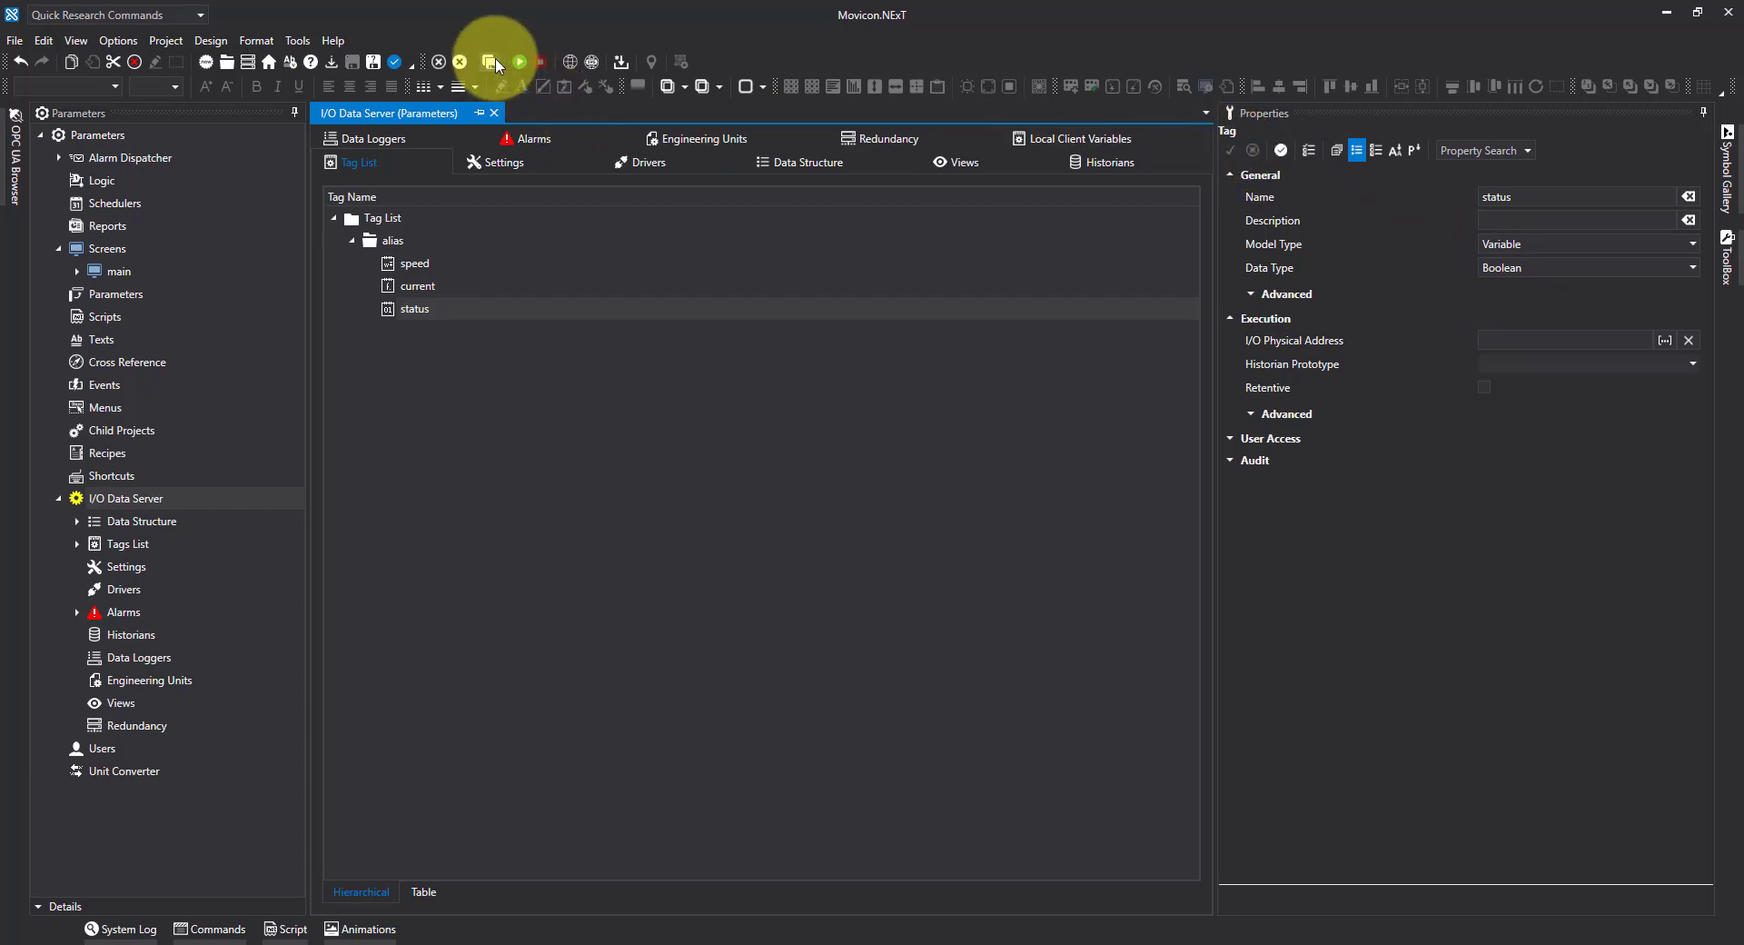
Copy the collapsed alias folder and paste it twice into Tag List, creating alias1 and alias2.
{"action": "double_click", "coordinate": [378, 247]}
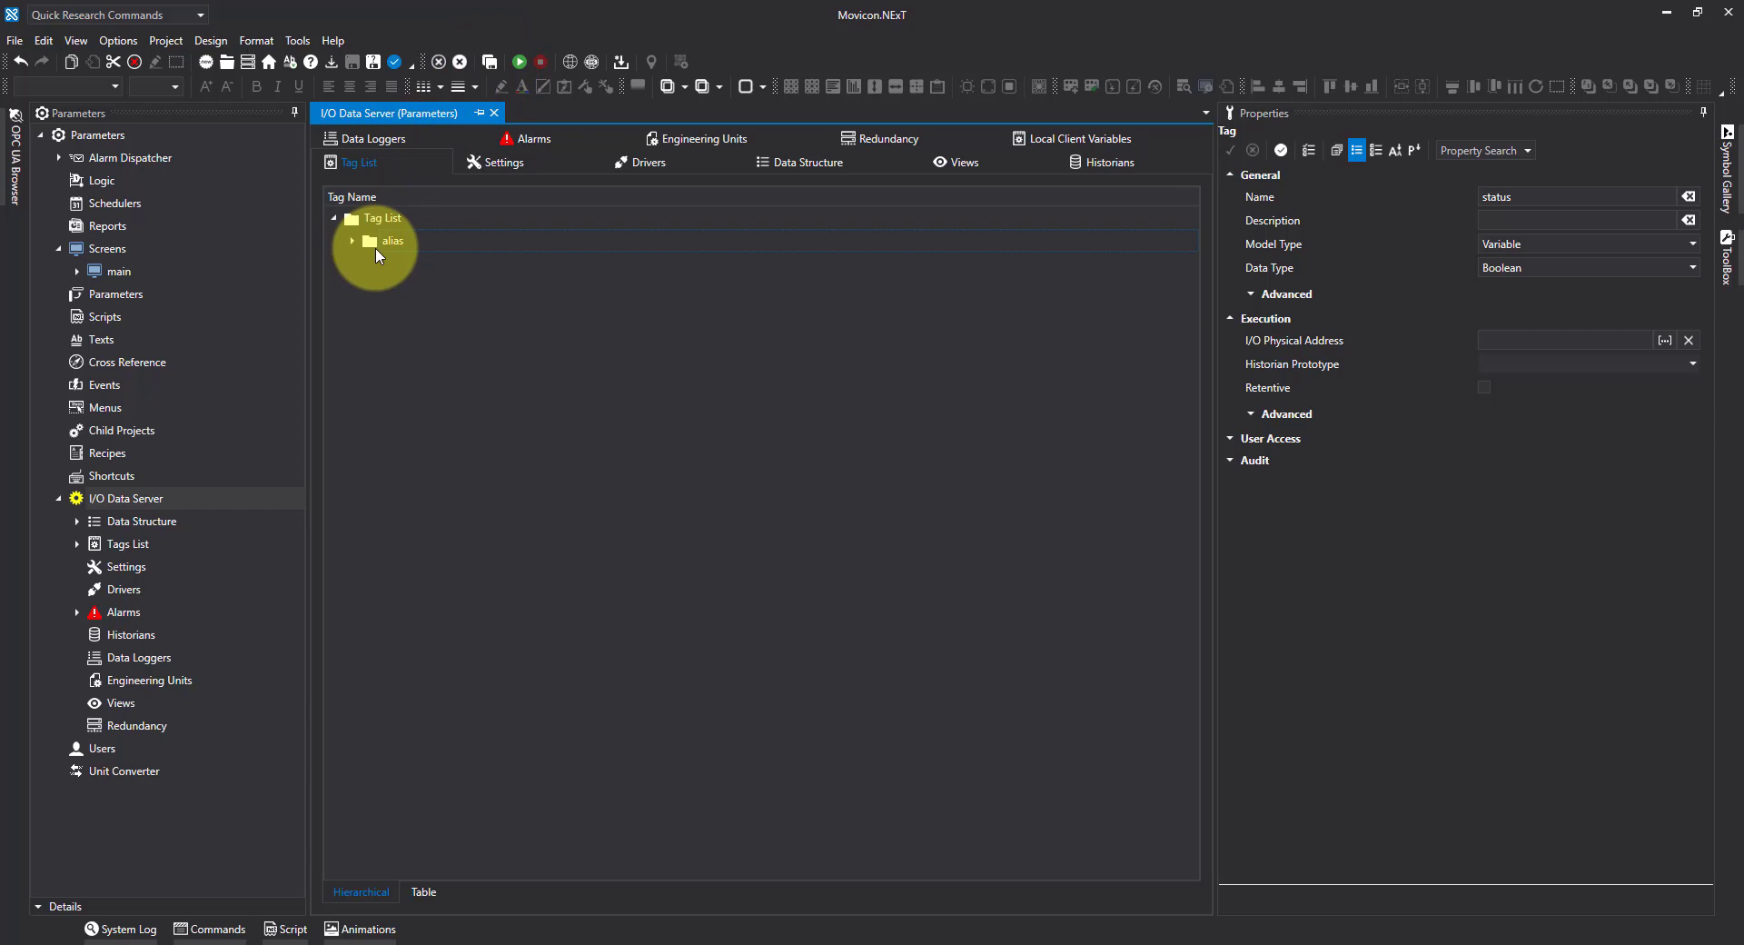
{"action": "left_click", "coordinate": [385, 247]}
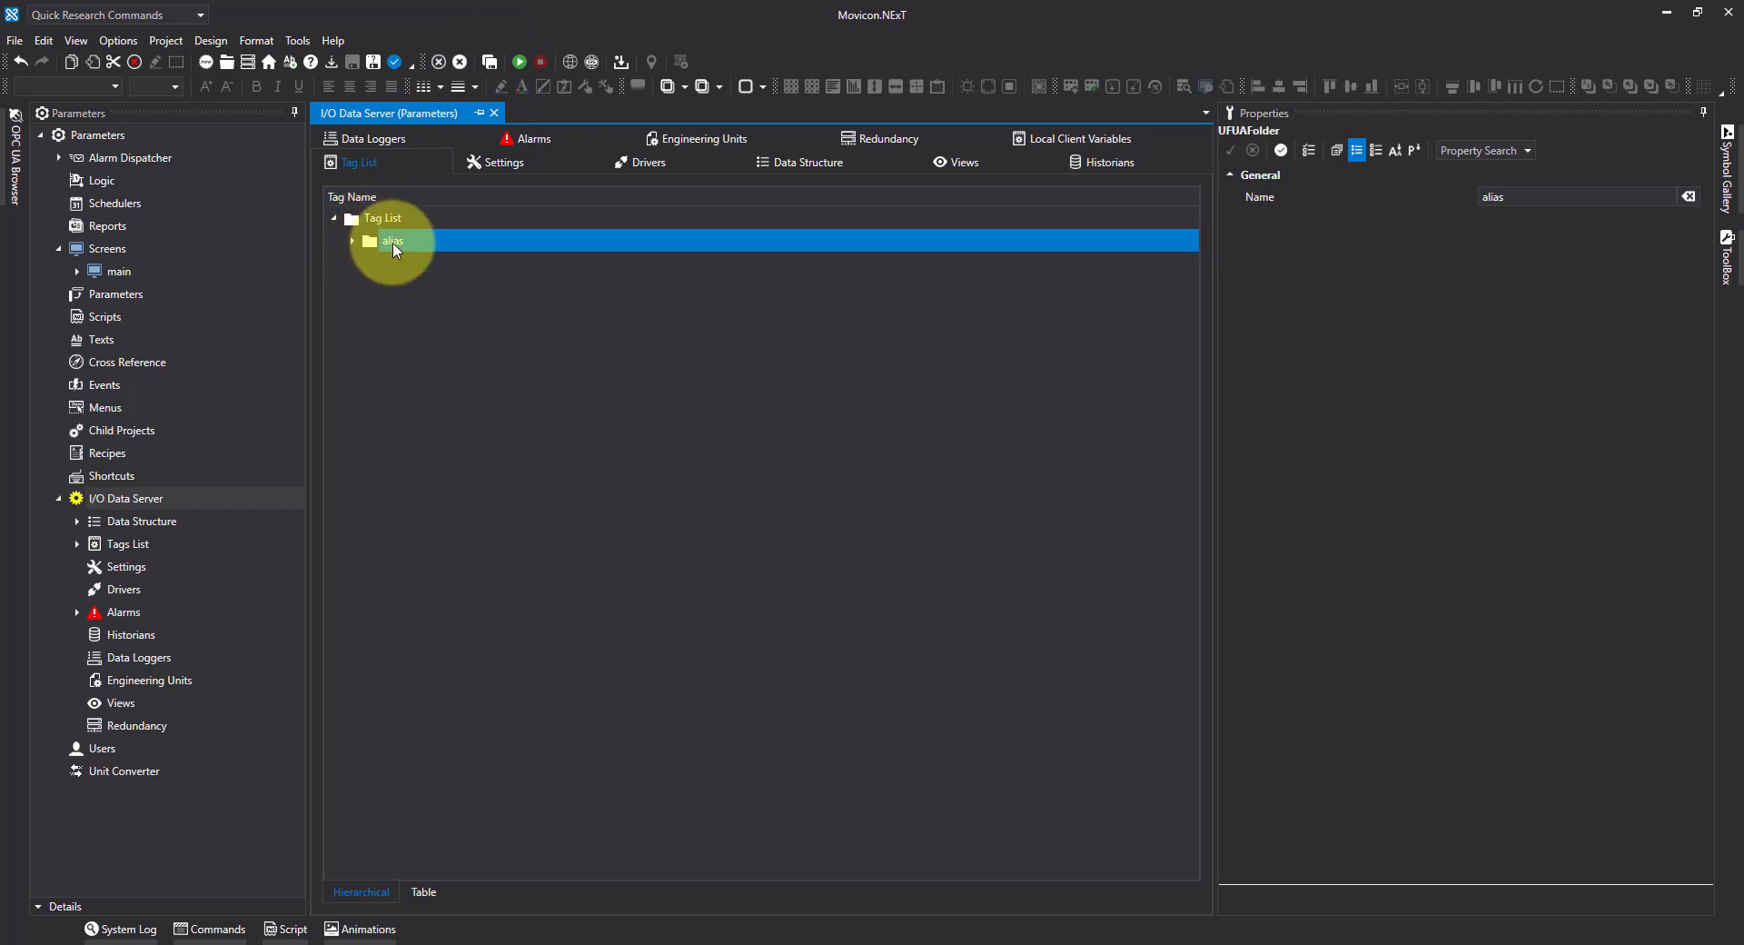
{"action": "right_click", "coordinate": [367, 221]}
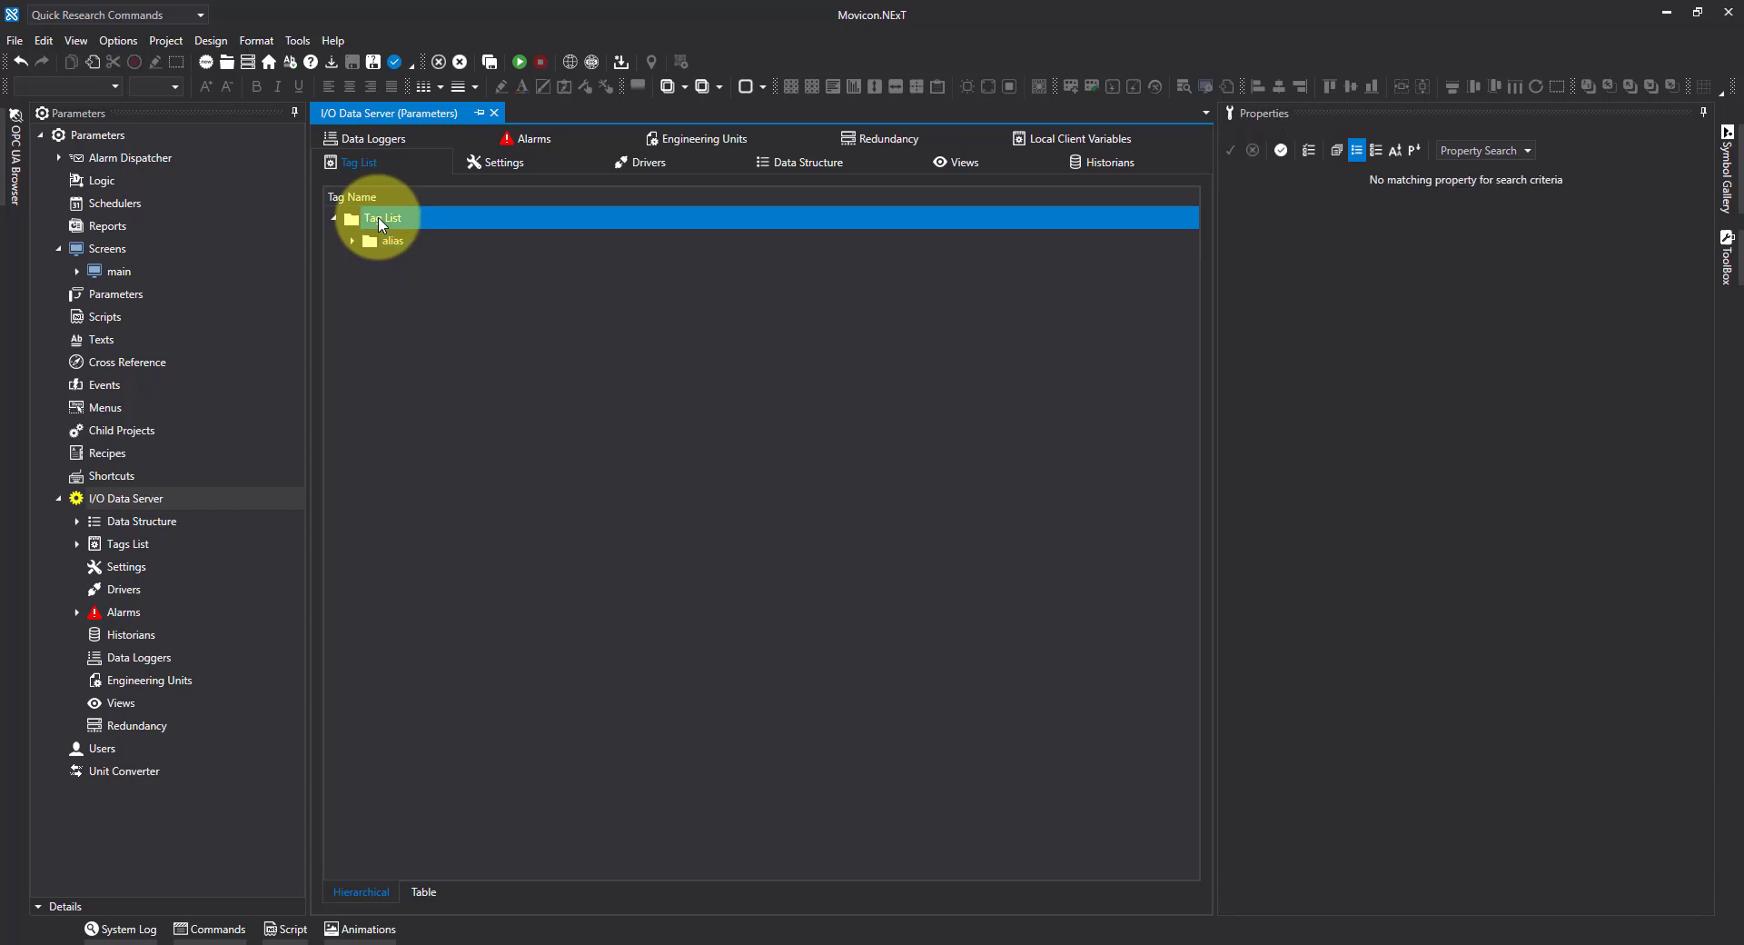
{"action": "mouse_move", "coordinate": [353, 361]}
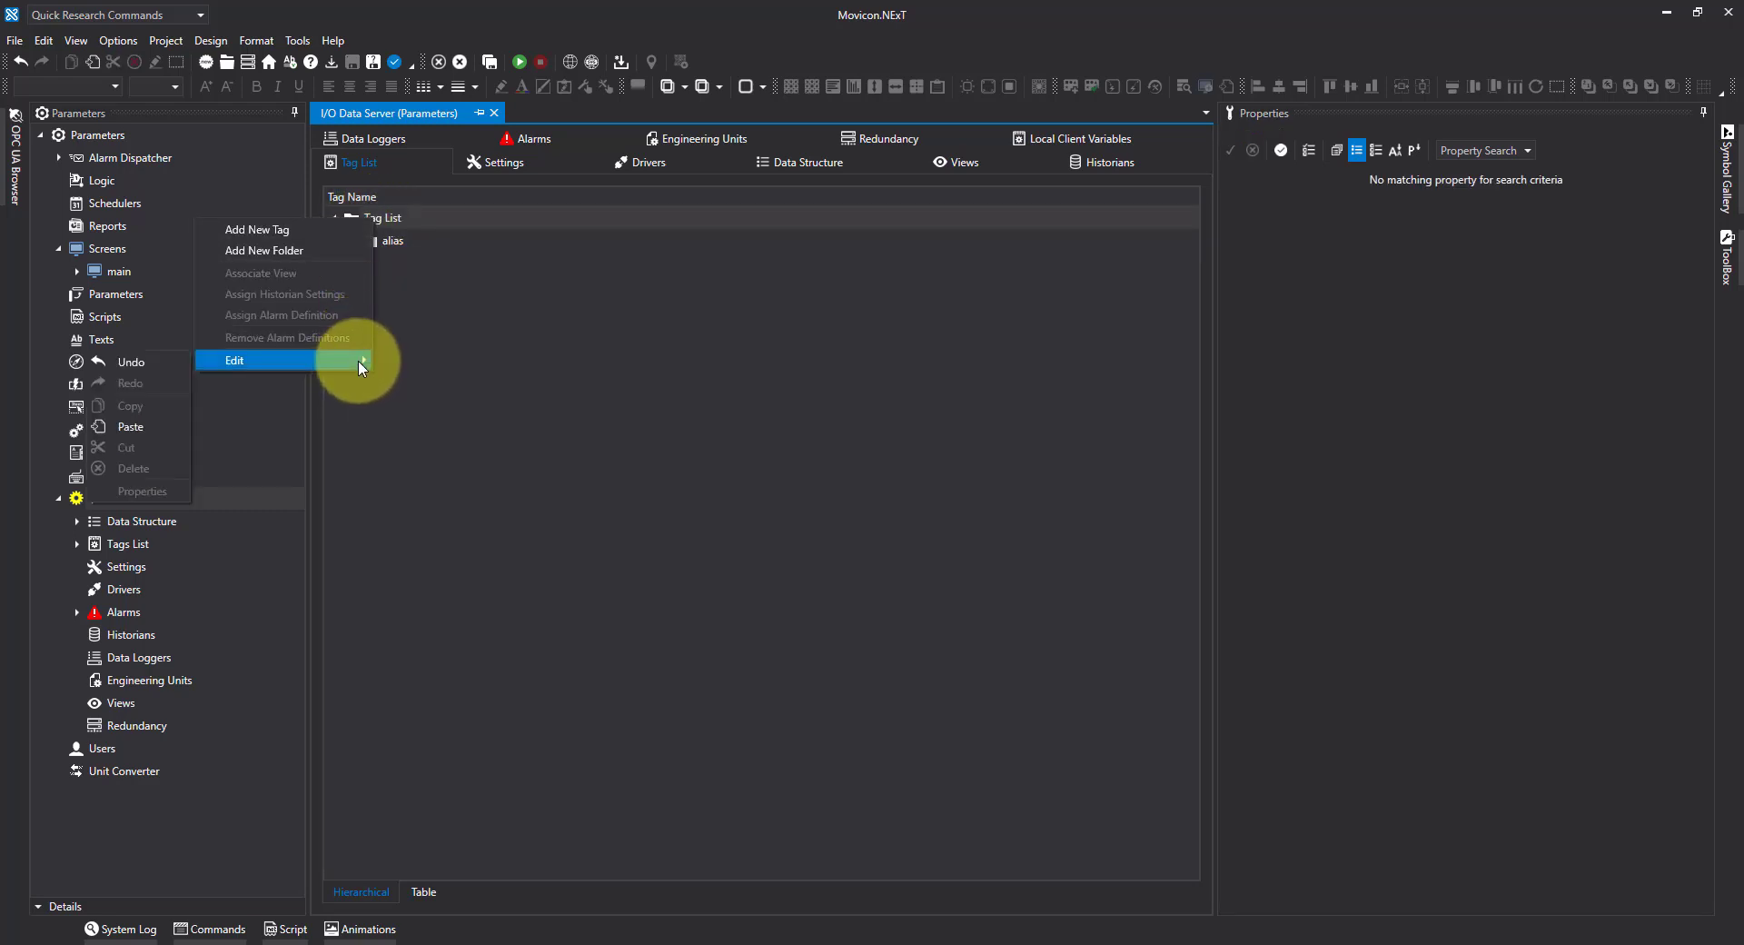
{"action": "left_click", "coordinate": [136, 424]}
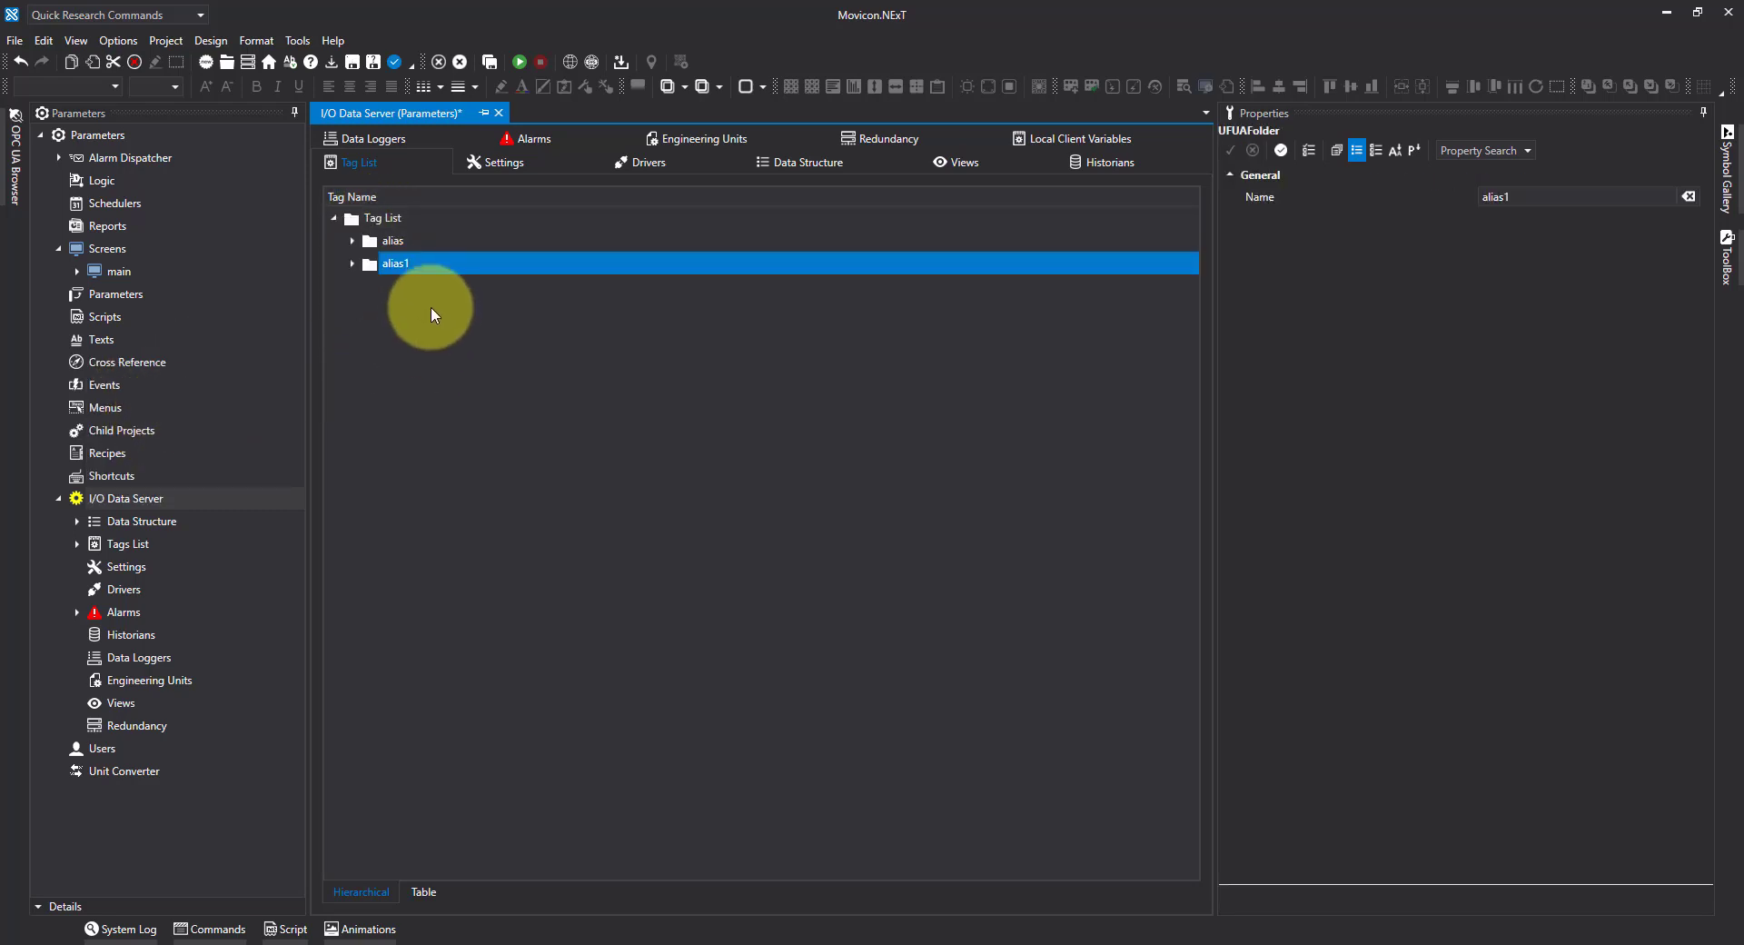
{"action": "right_click", "coordinate": [381, 219]}
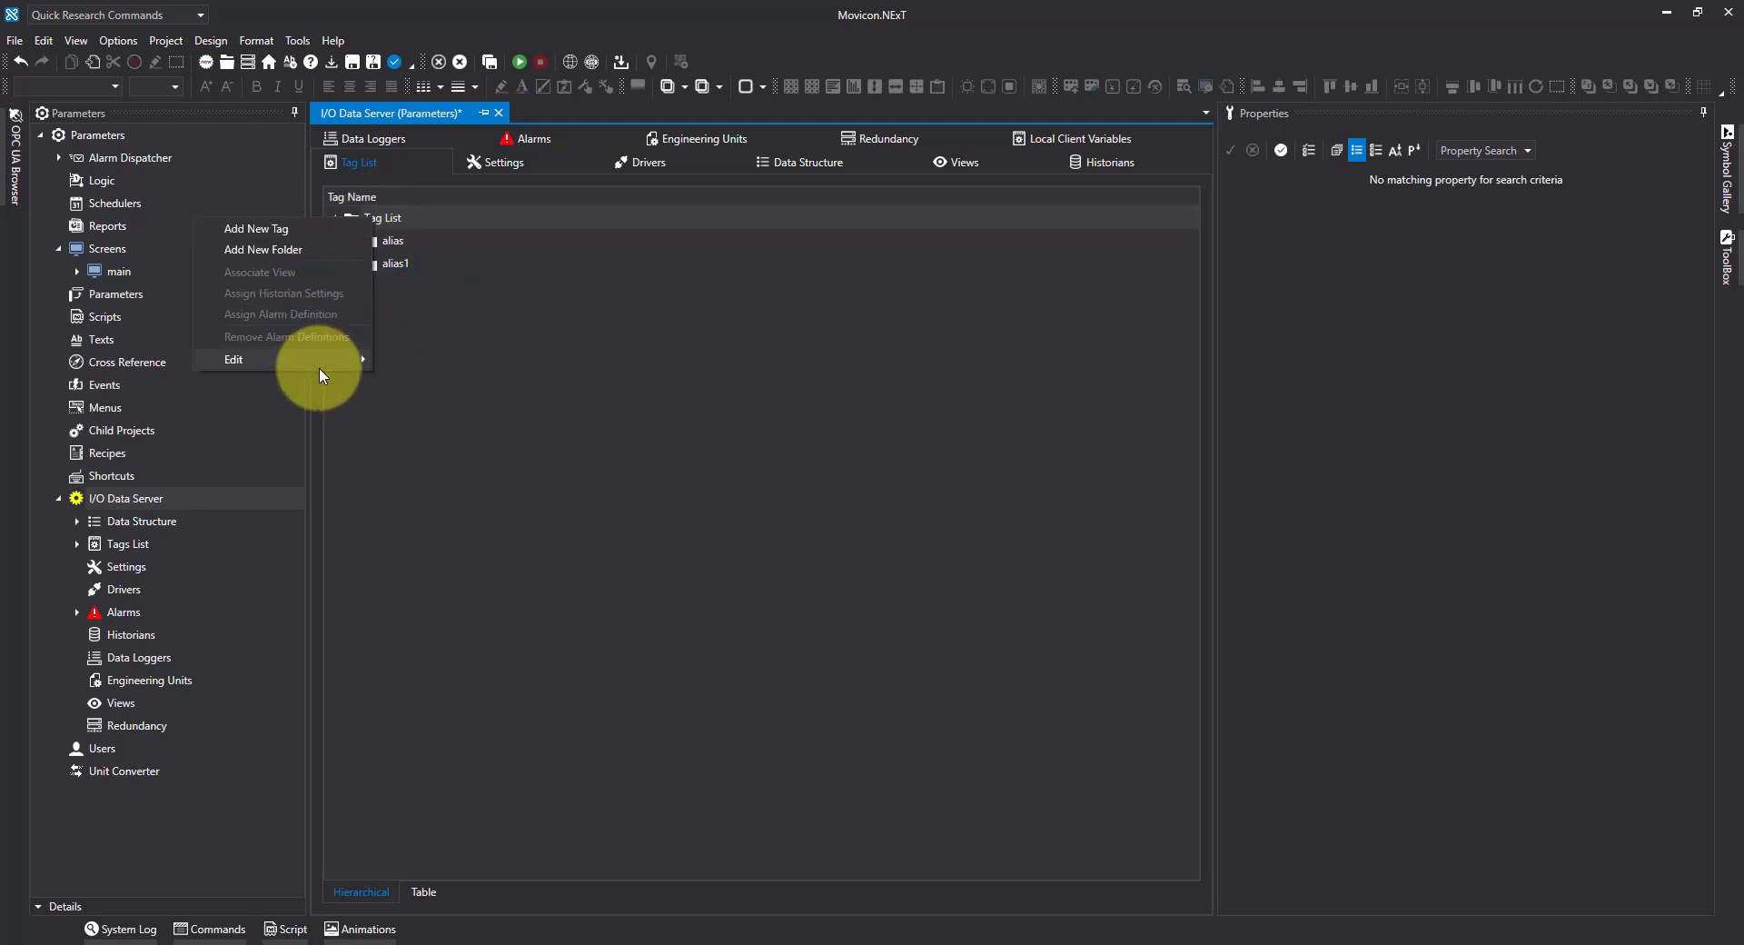
{"action": "mouse_move", "coordinate": [332, 362]}
{"action": "left_click", "coordinate": [130, 425]}
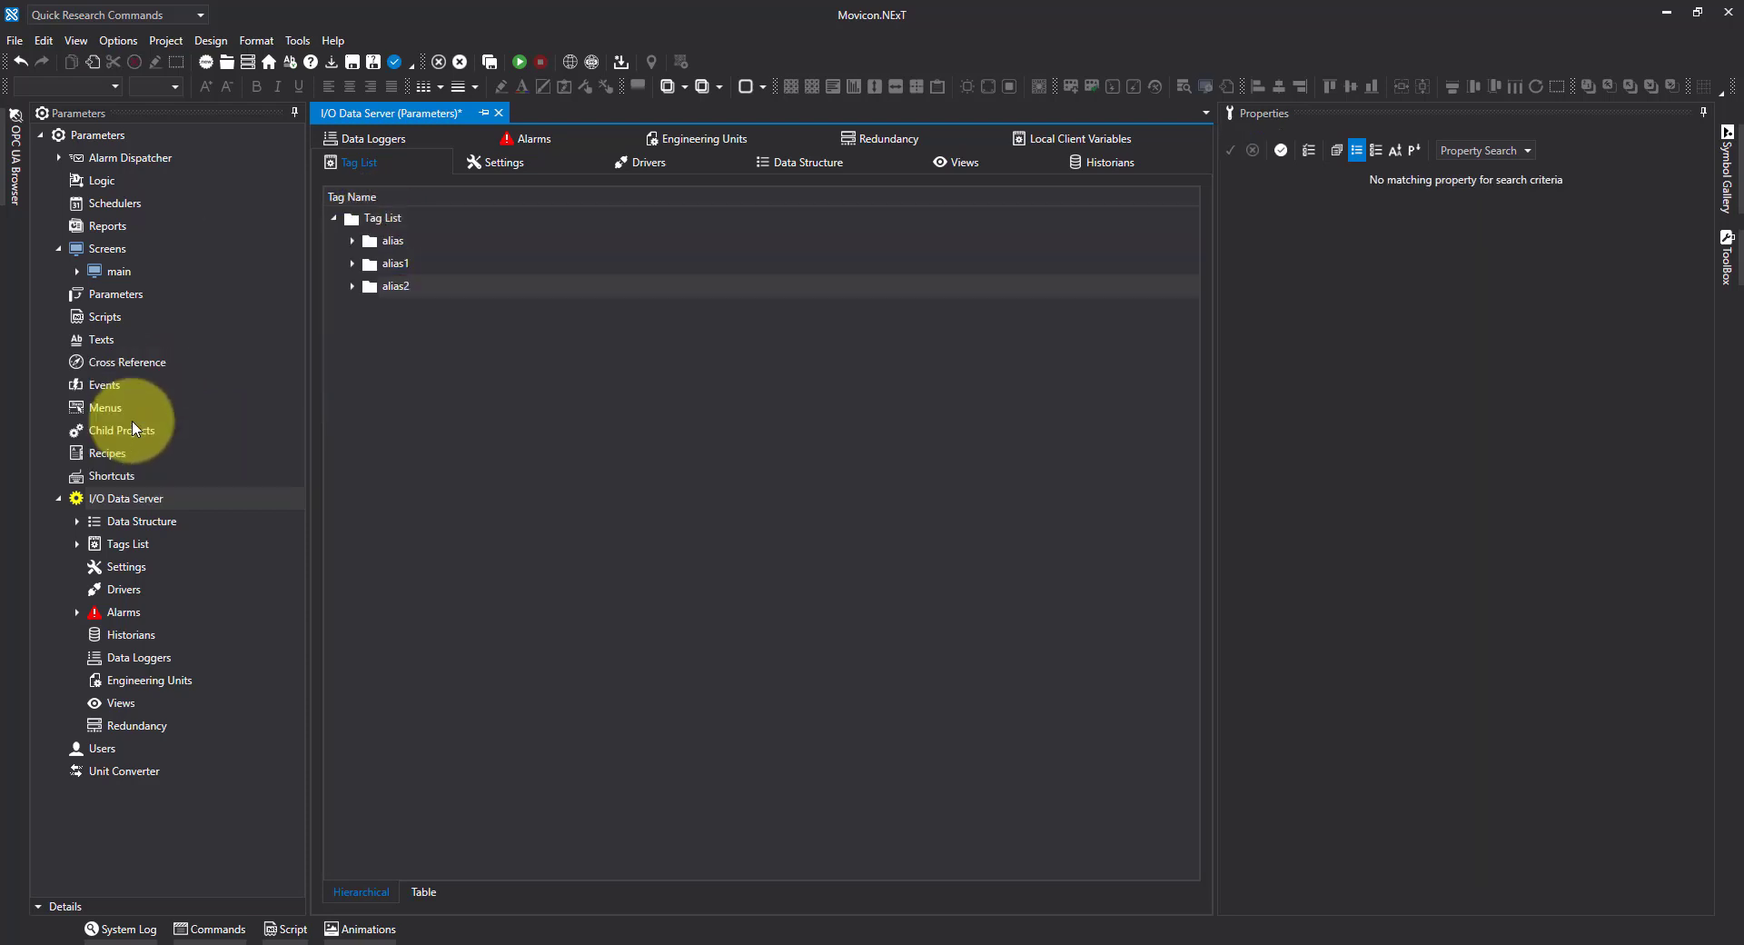
Rename the alias1 folder to 'Motor1'.
{"action": "left_click", "coordinate": [400, 264]}
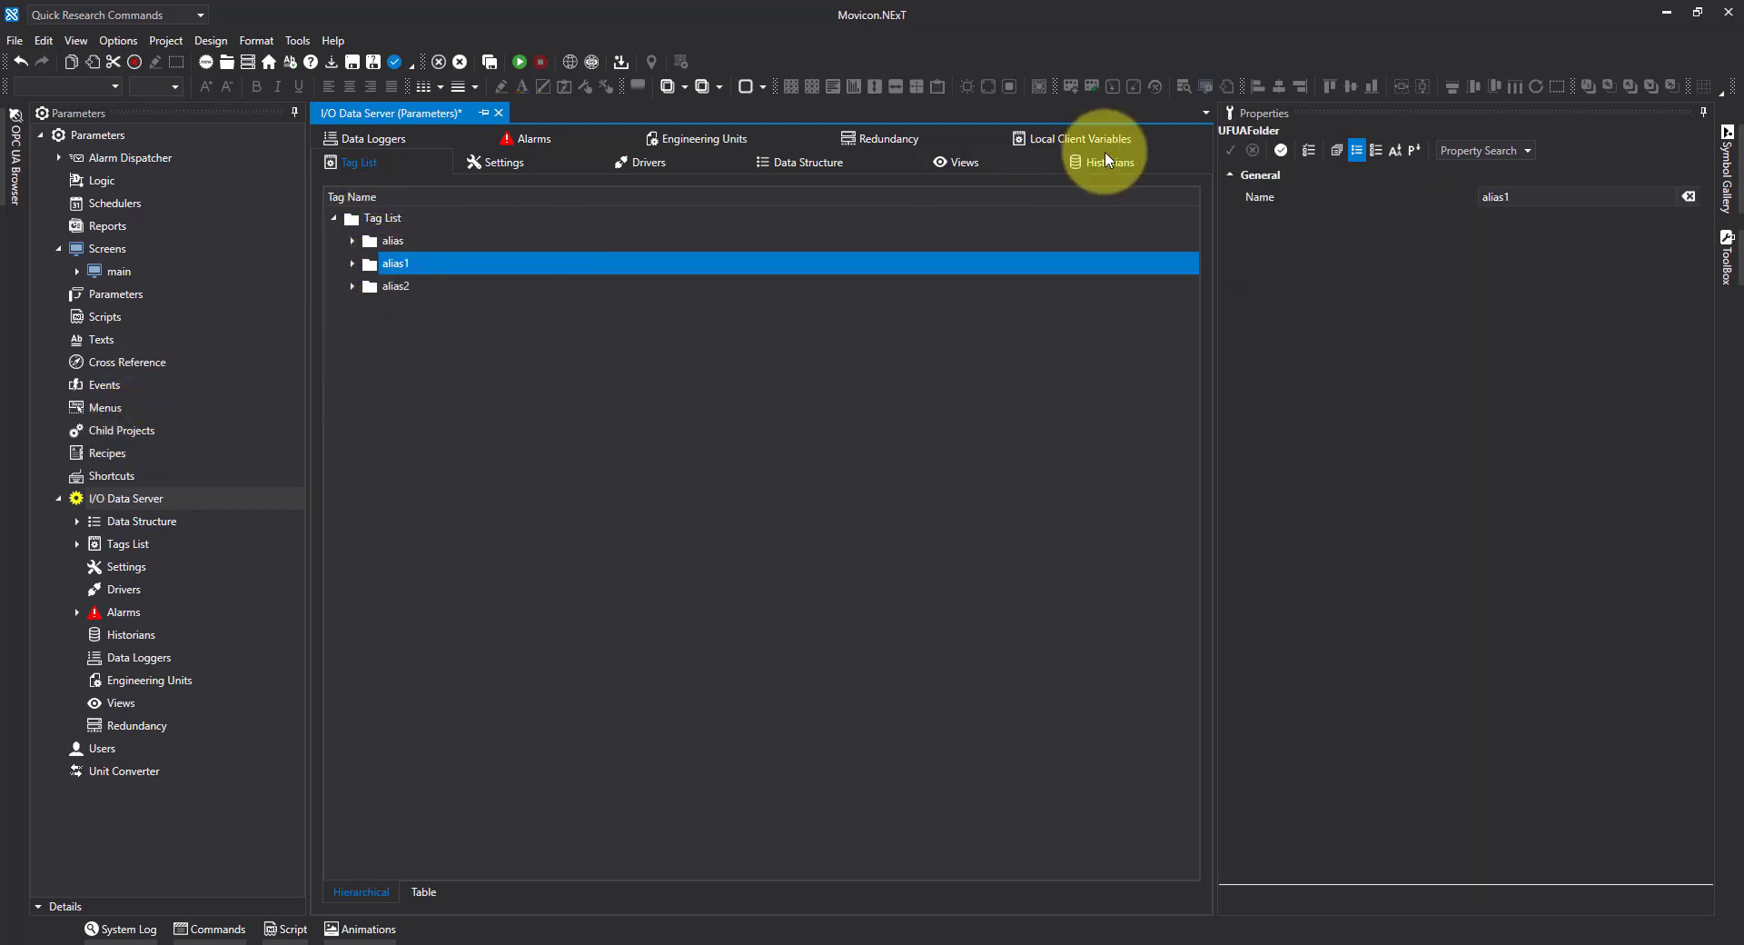
{"action": "left_click", "coordinate": [1530, 189]}
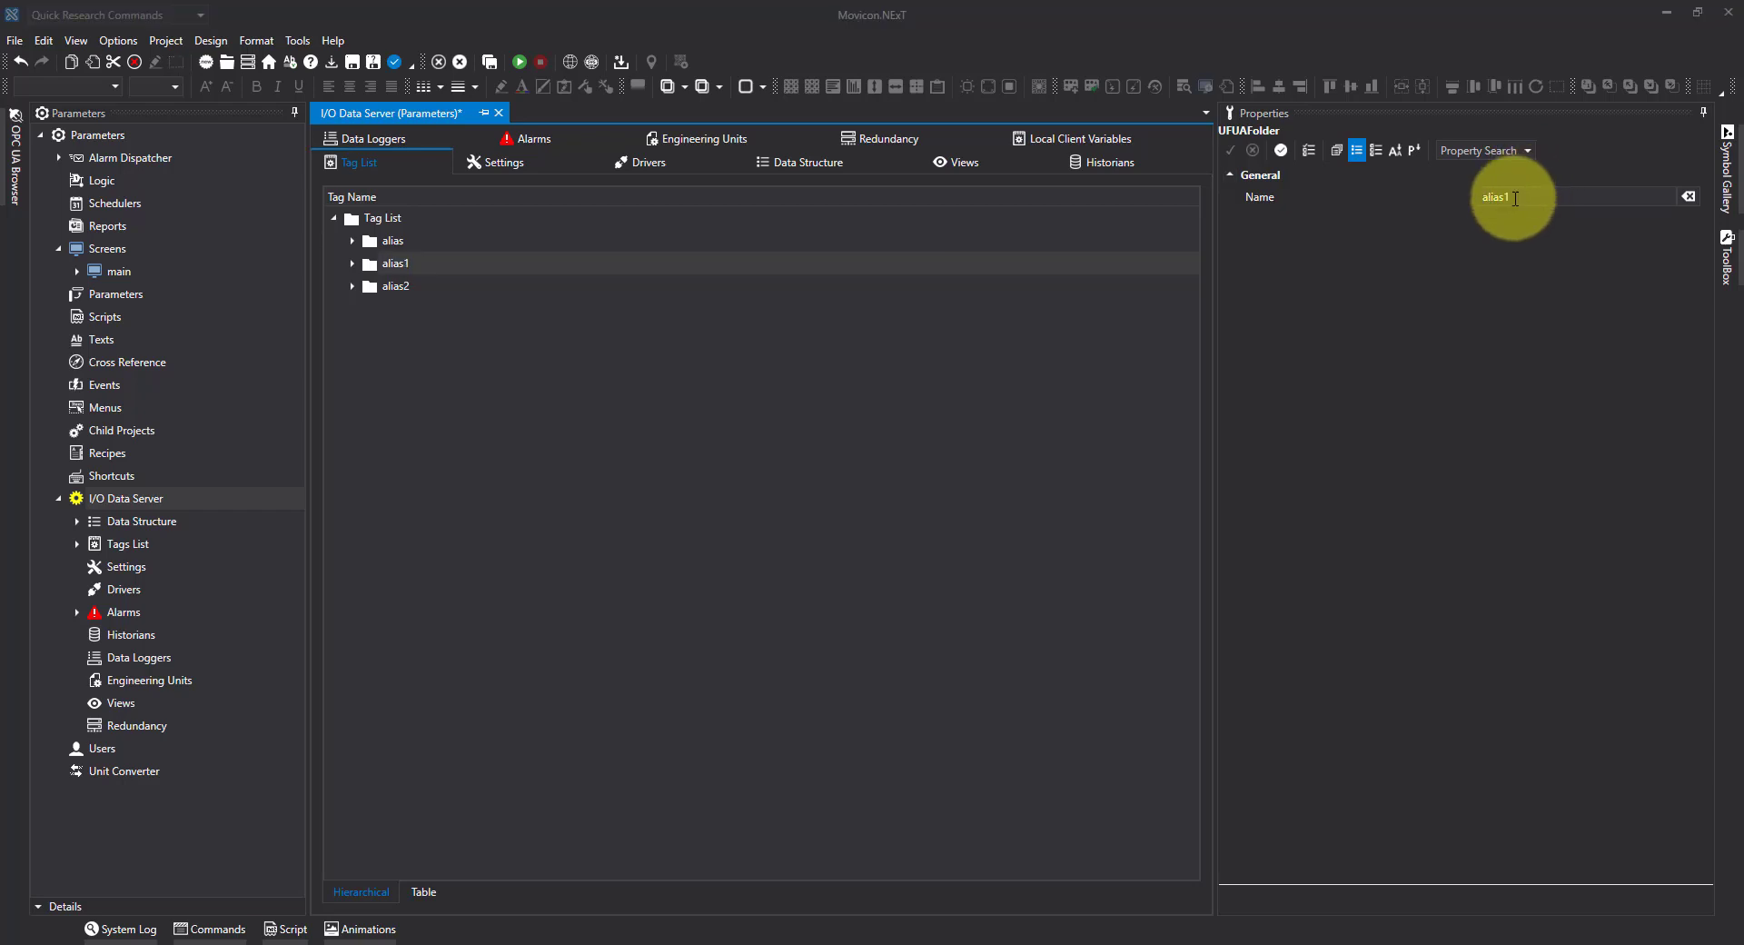
{"action": "left_click", "coordinate": [1515, 197]}
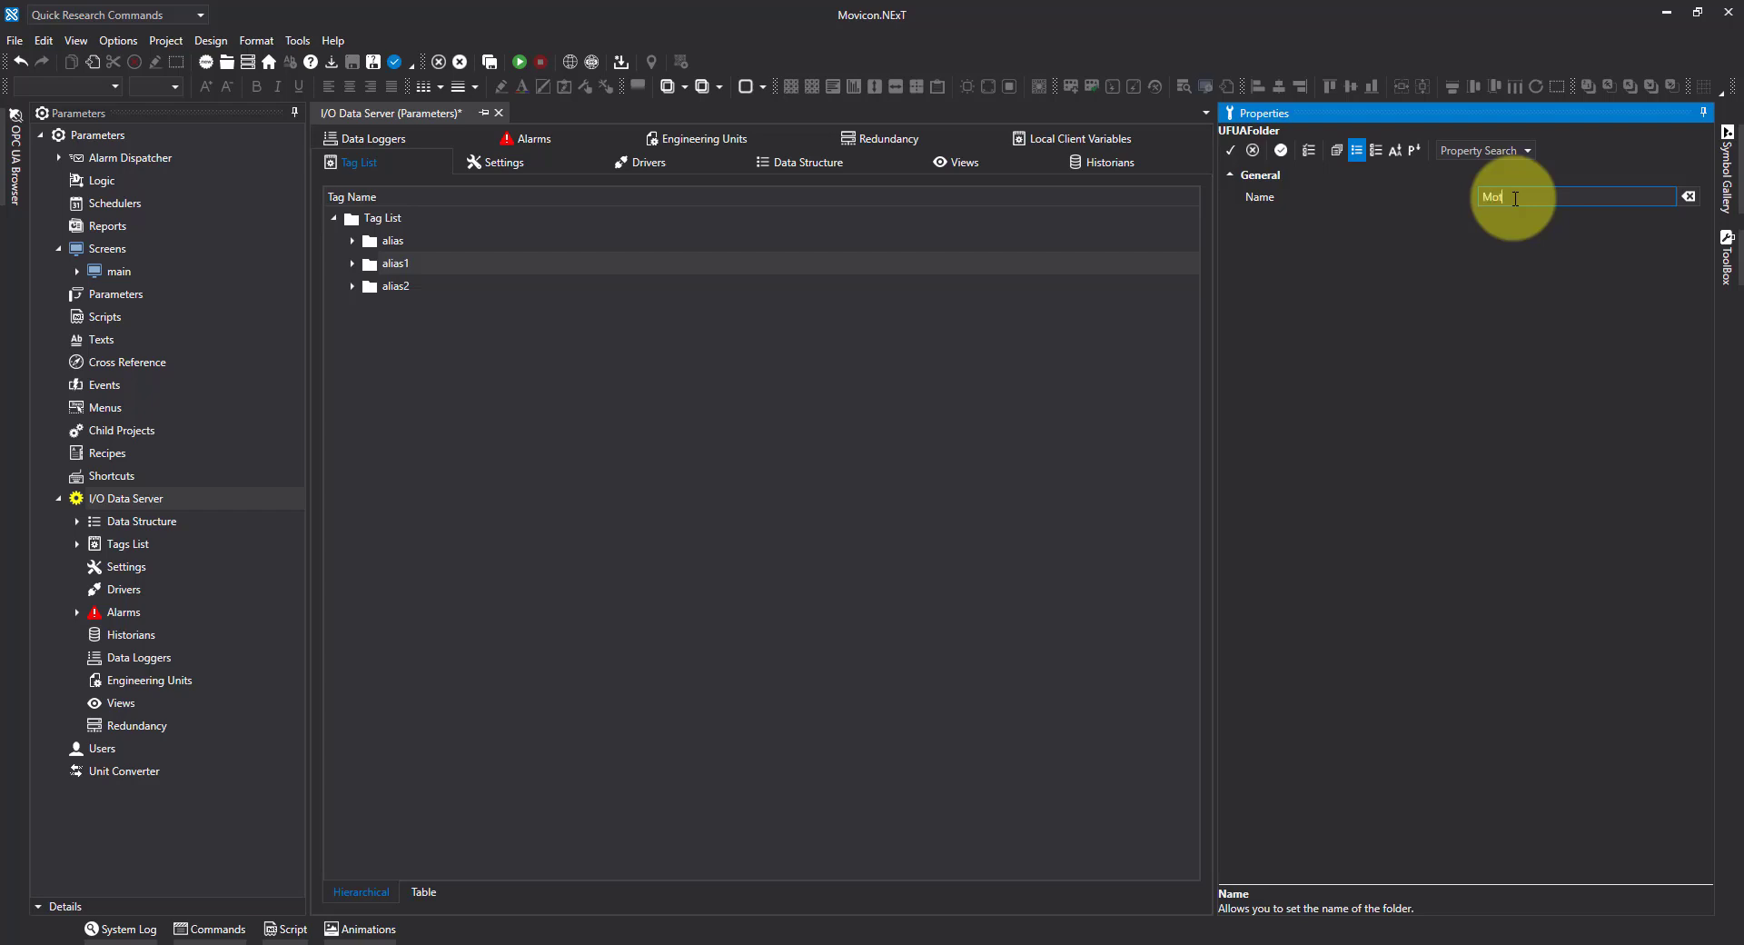
{"action": "type", "text": "Motor1"}
Rename the alias2 folder to 'Motor2' and save the project.
{"action": "left_click", "coordinate": [400, 284]}
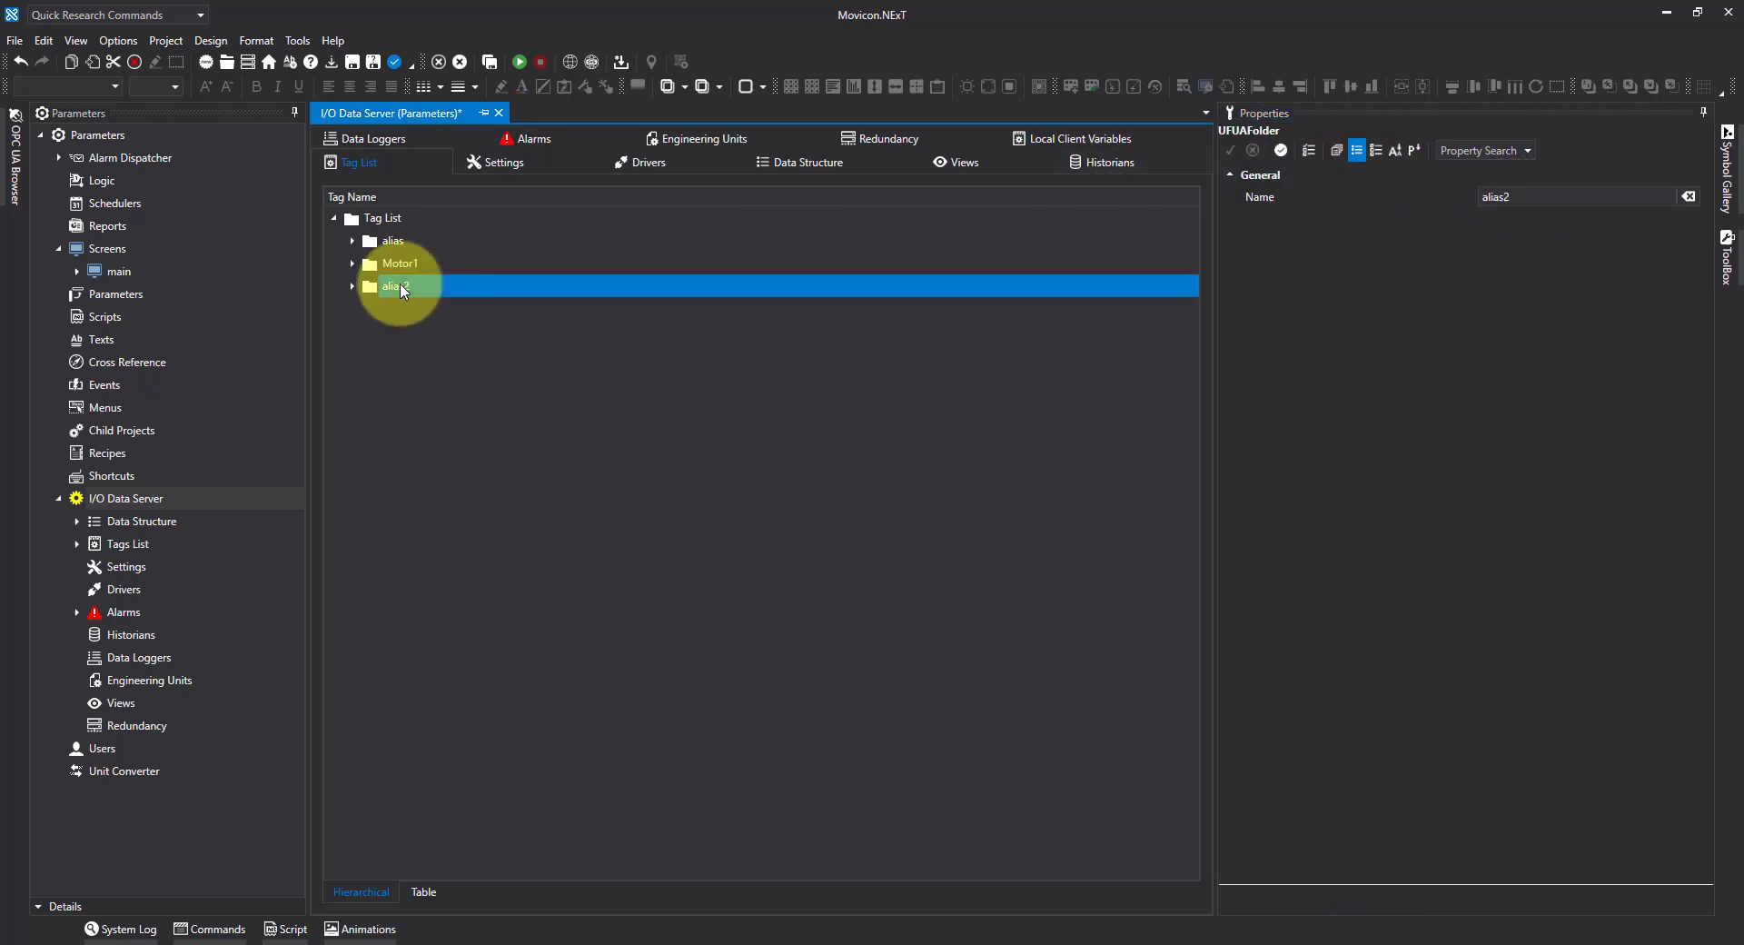
{"action": "left_click", "coordinate": [1542, 193]}
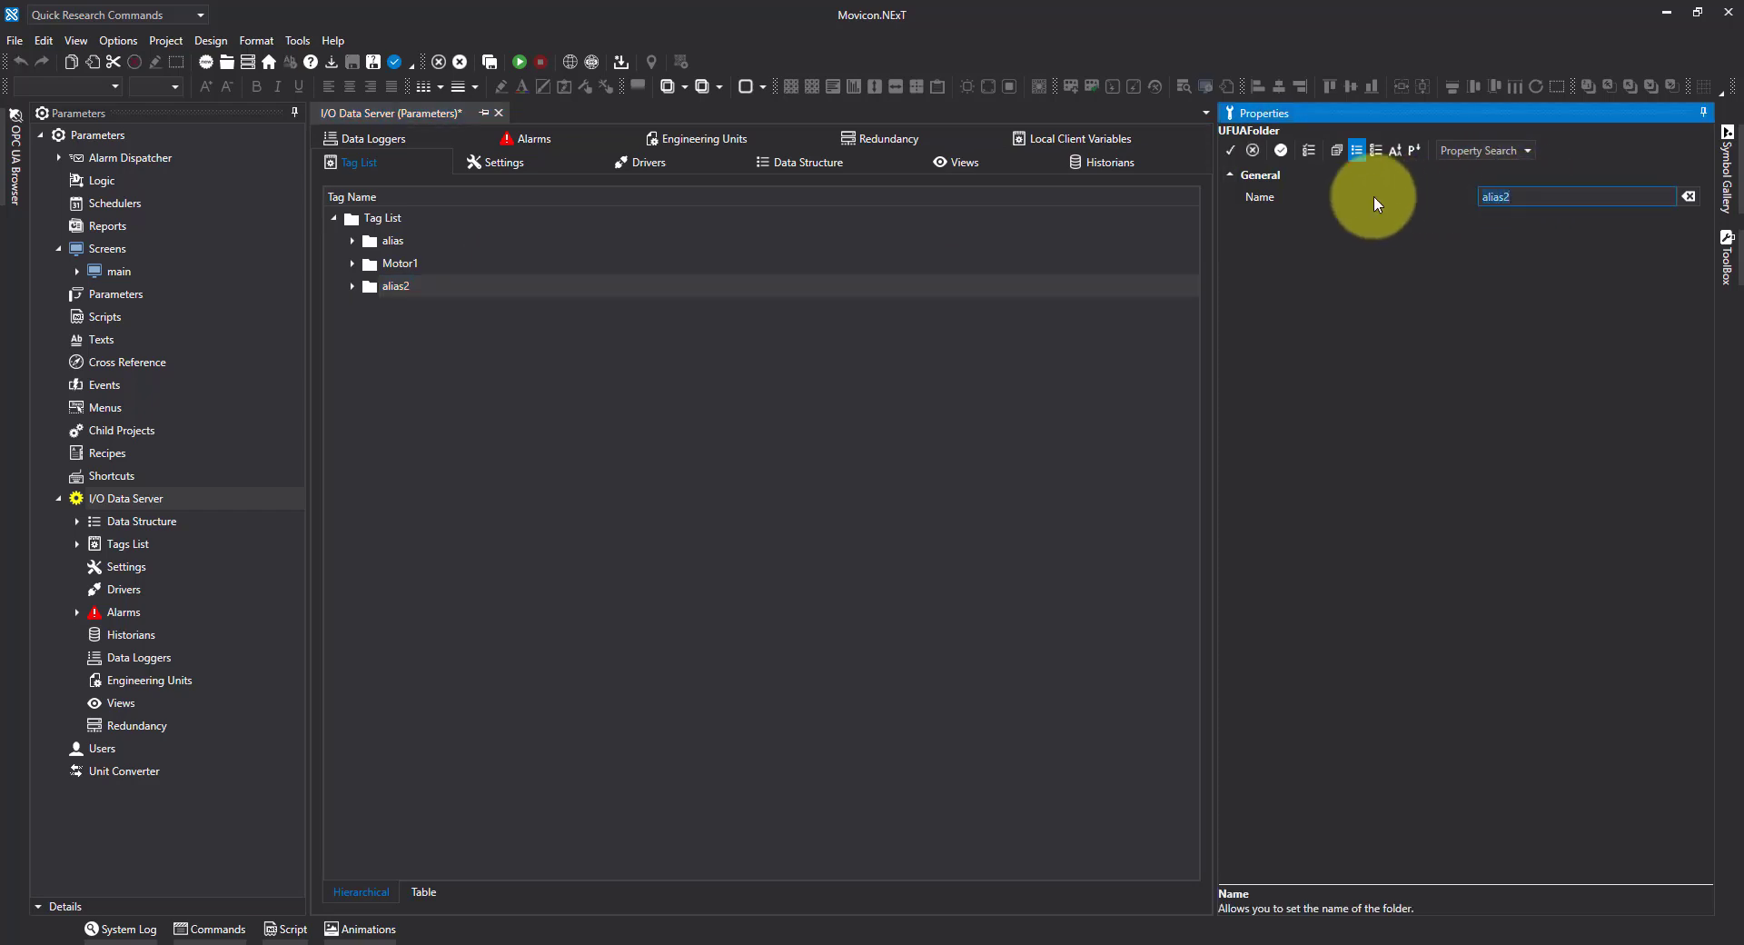
{"action": "type", "text": "Motor2"}
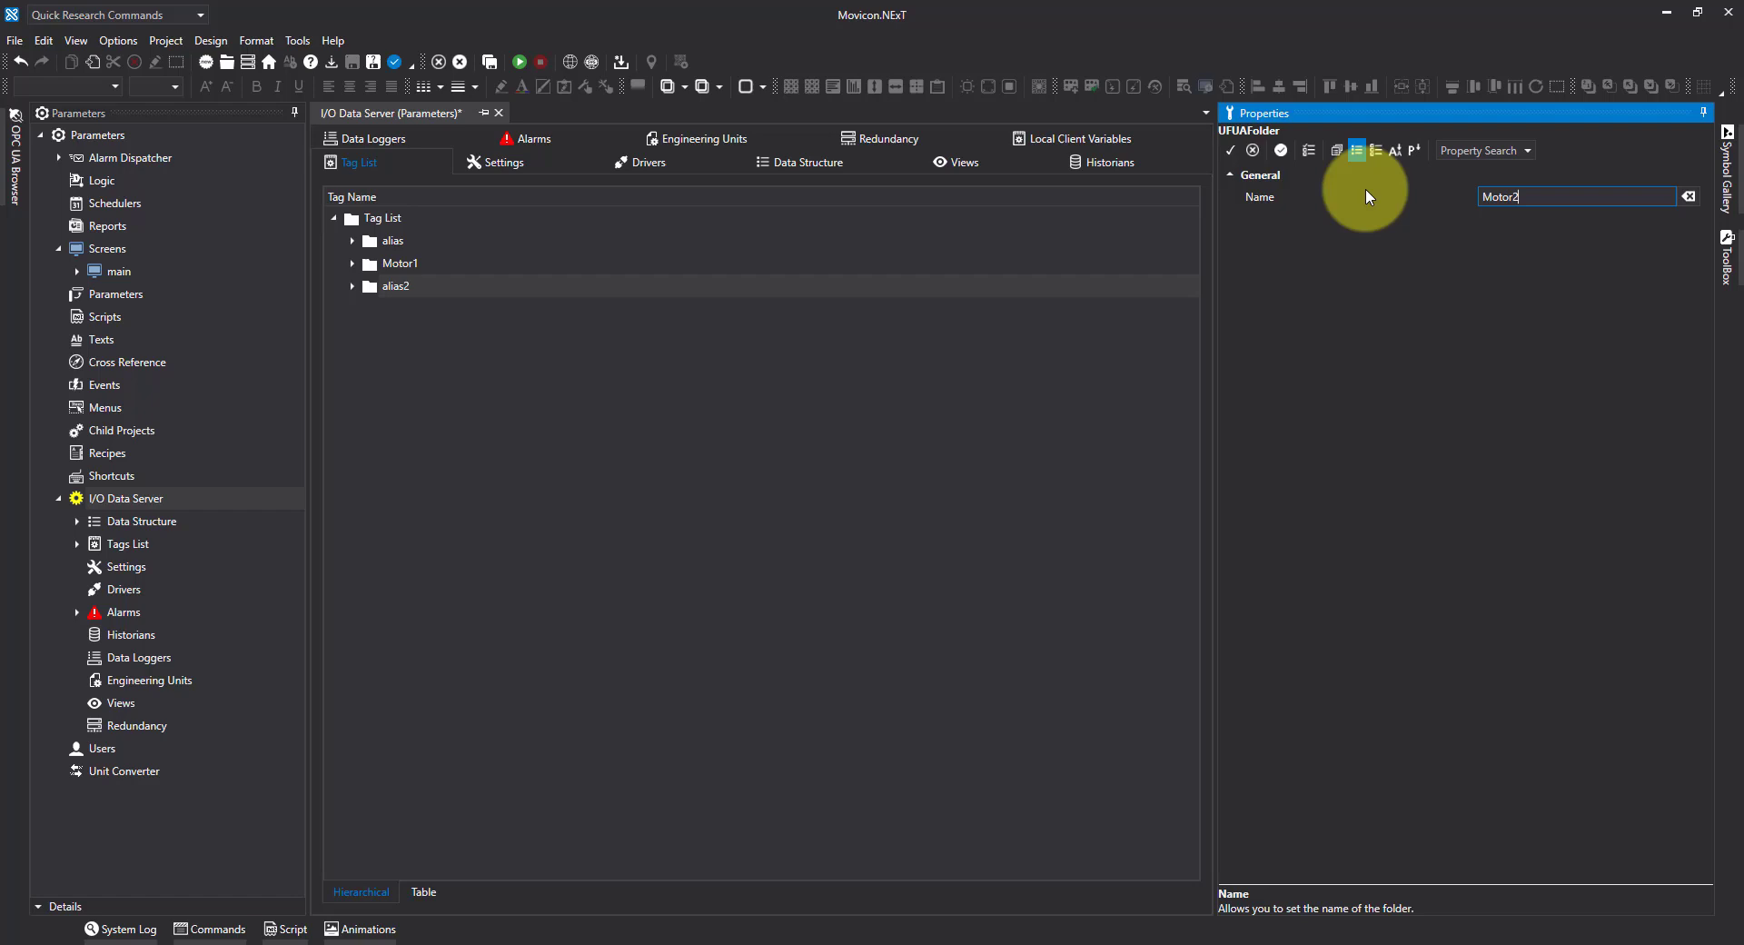
{"action": "left_click", "coordinate": [1231, 150]}
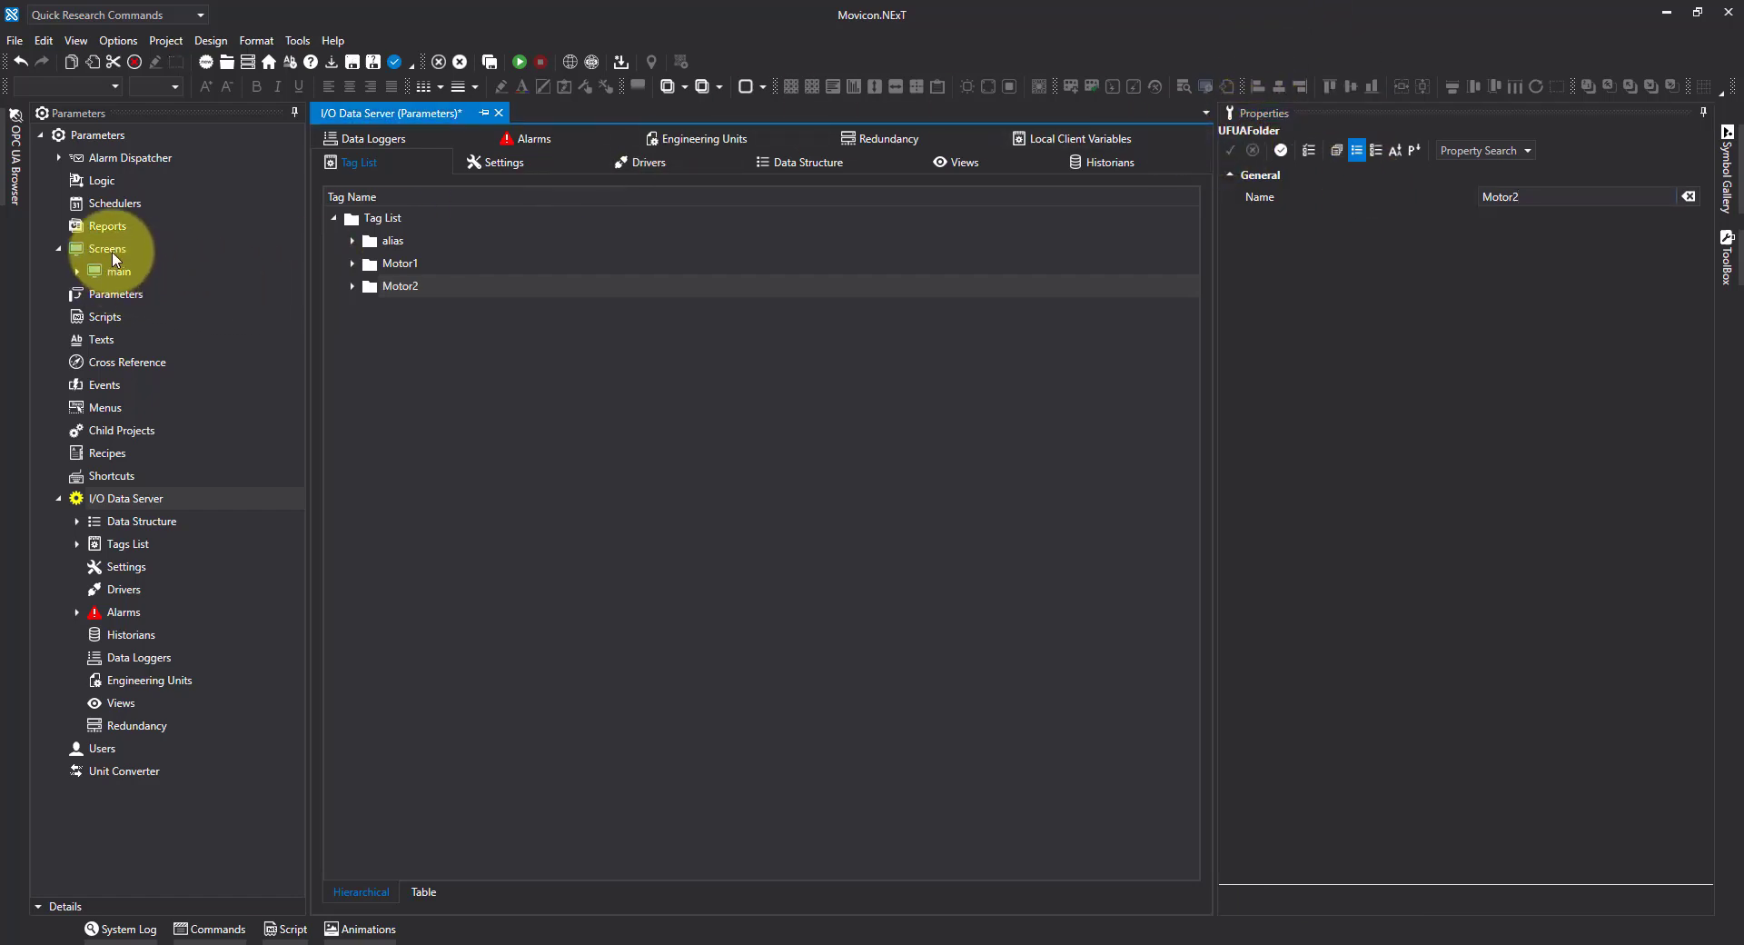
{"action": "left_click", "coordinate": [353, 61]}
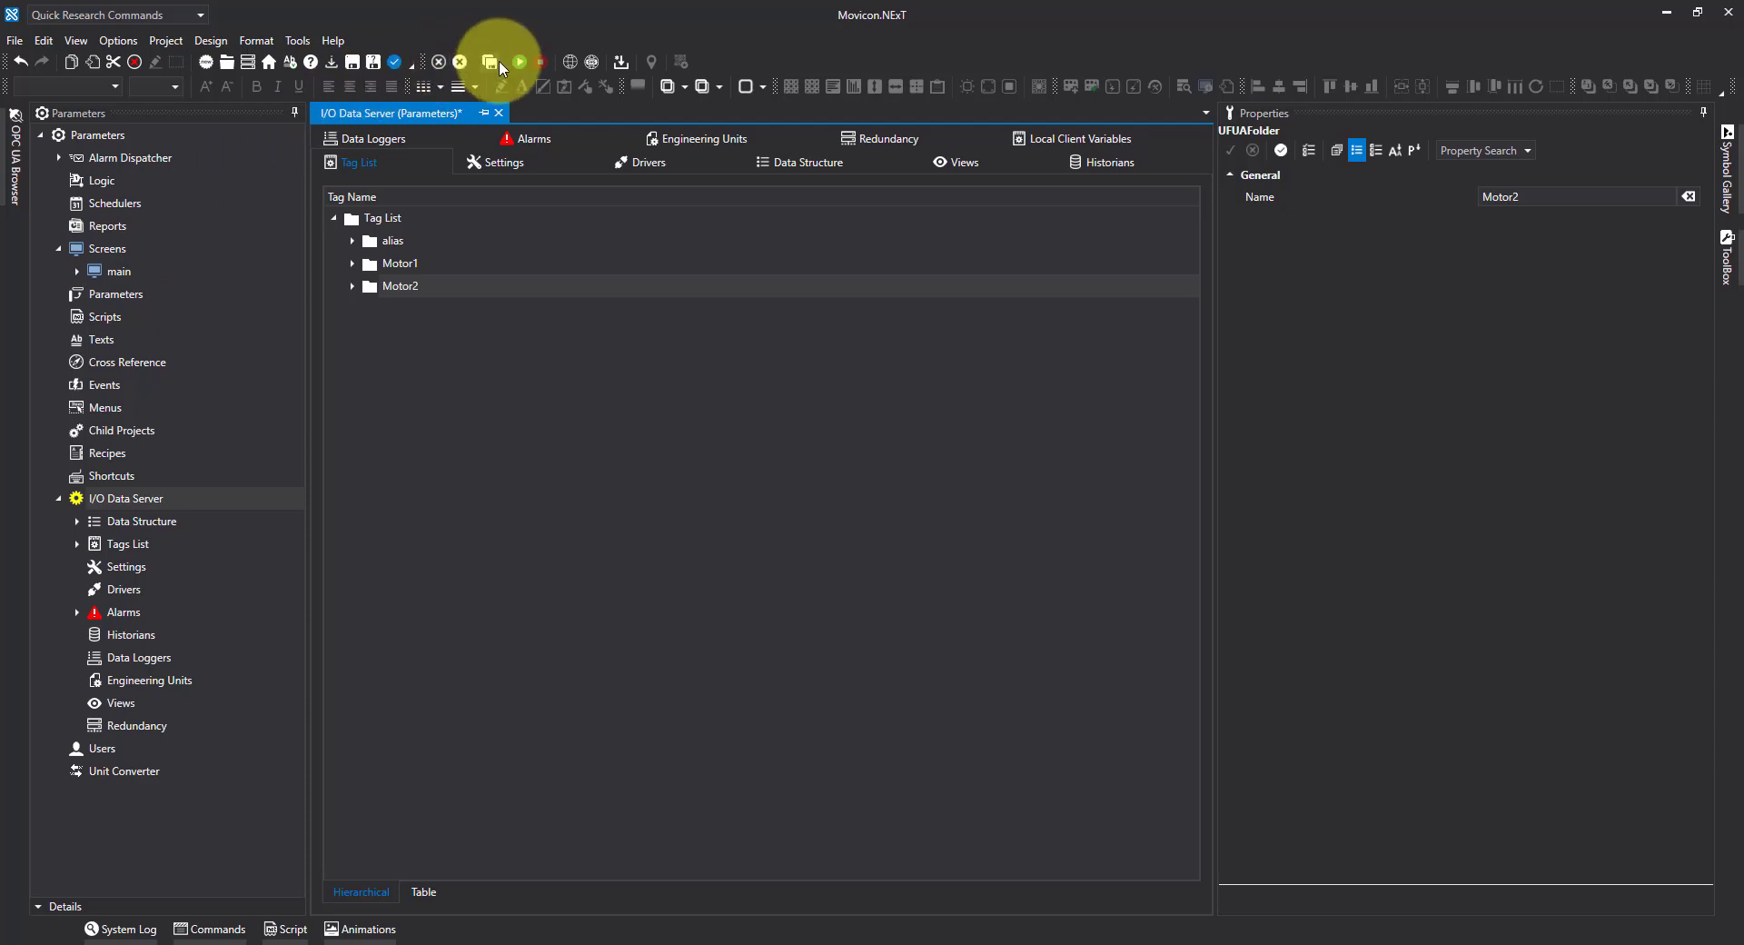
{"action": "left_click", "coordinate": [95, 248]}
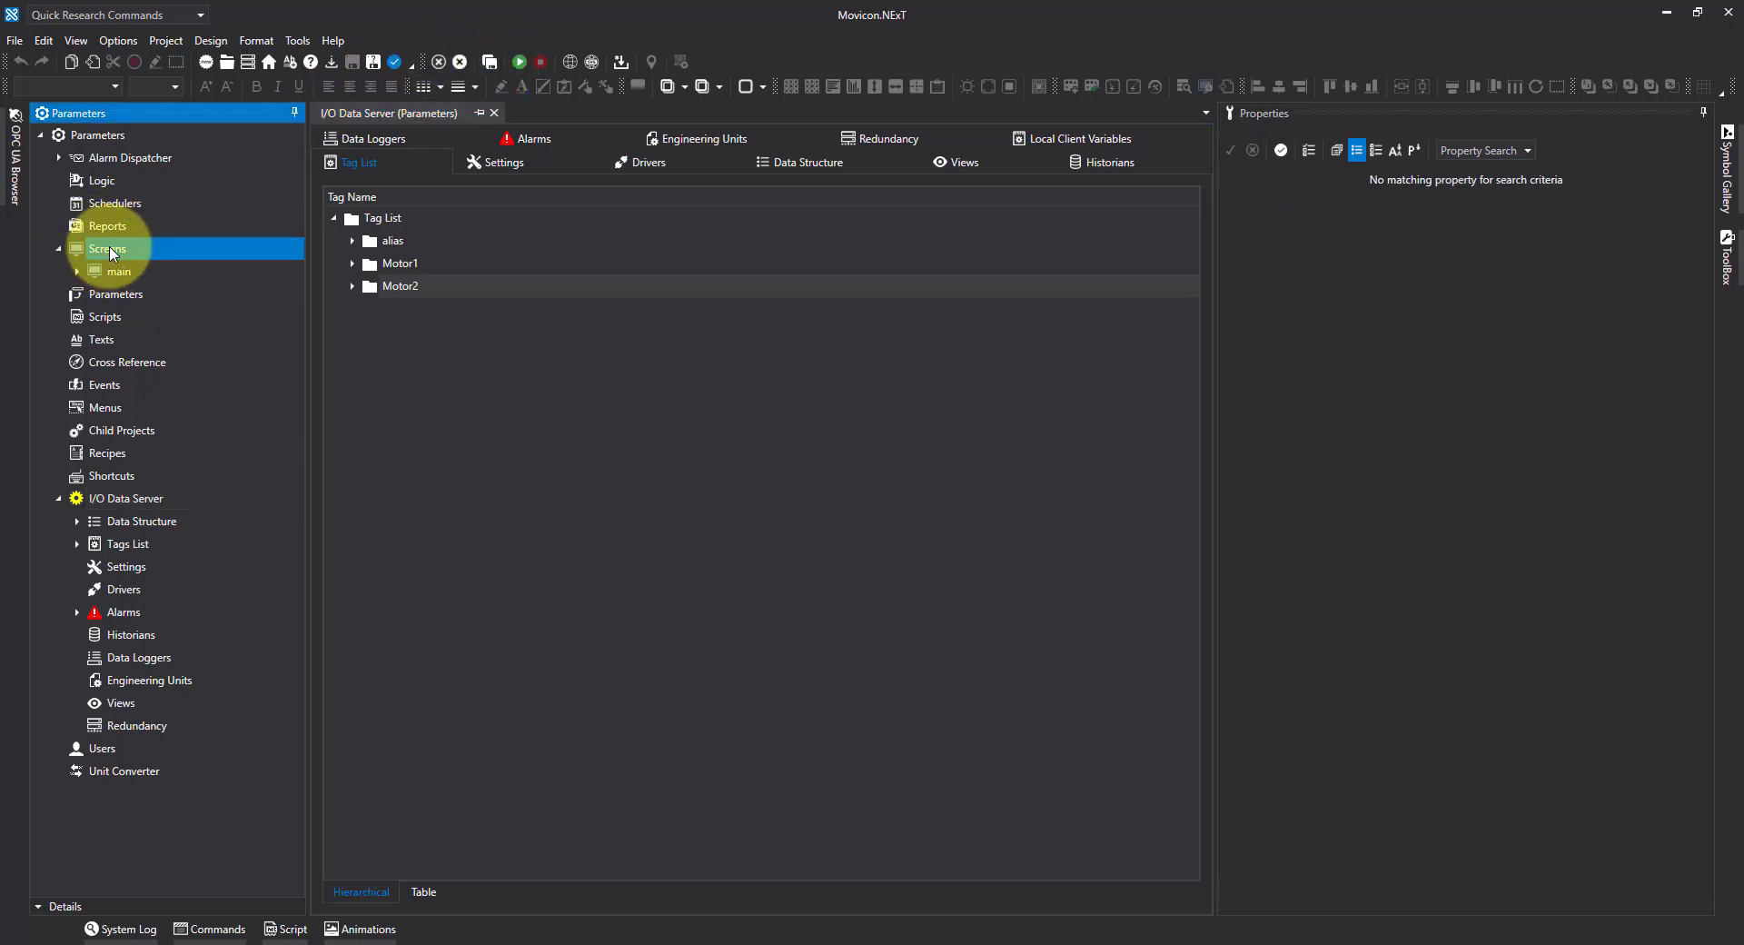
Add a new screen under Screens with length 500, height 500, named 'Motor_PU'.
{"action": "right_click", "coordinate": [96, 248]}
{"action": "left_click", "coordinate": [171, 277]}
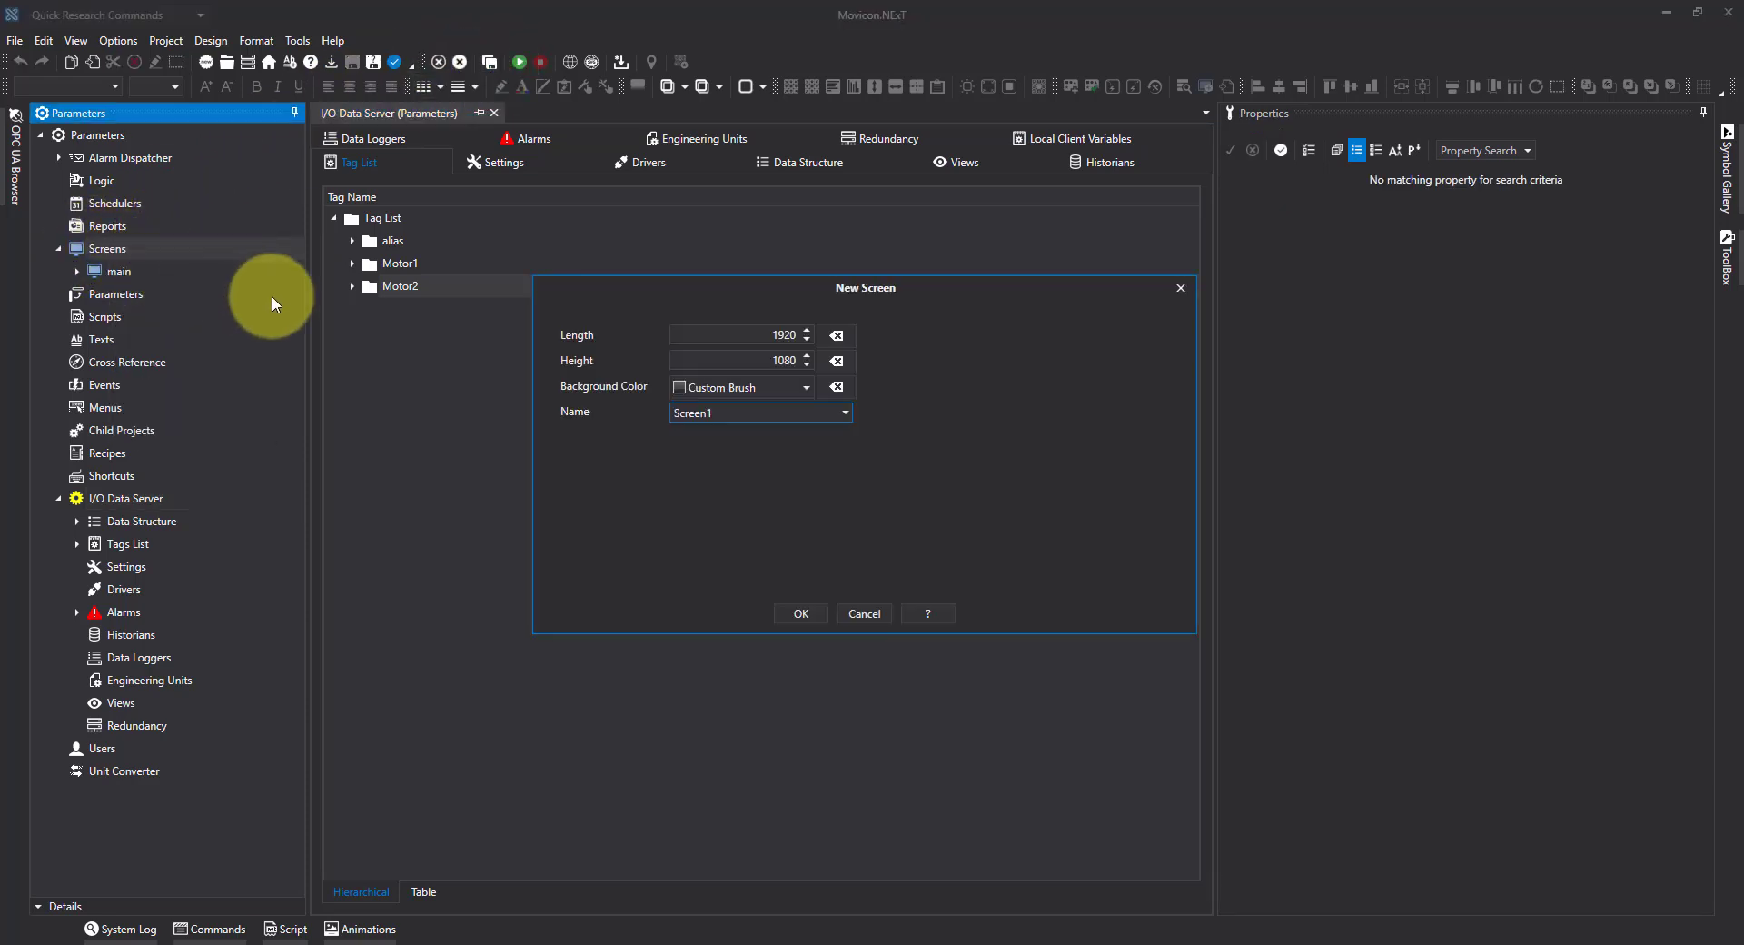
{"action": "left_click", "coordinate": [768, 332]}
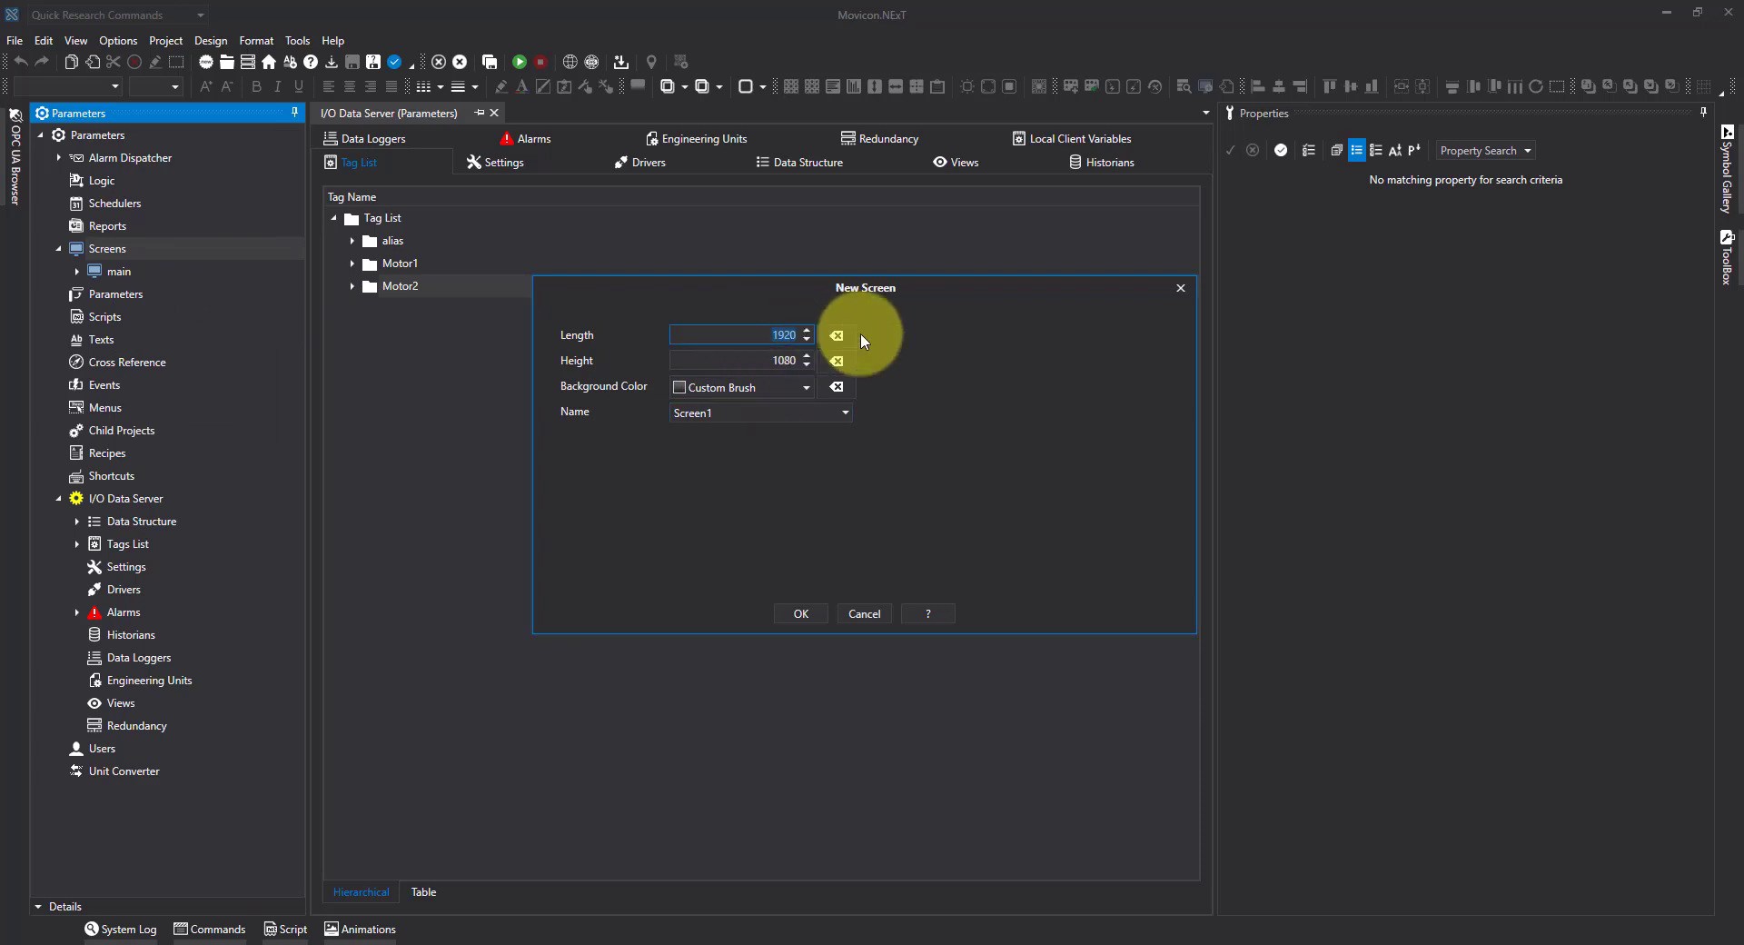
{"action": "type", "text": "500"}
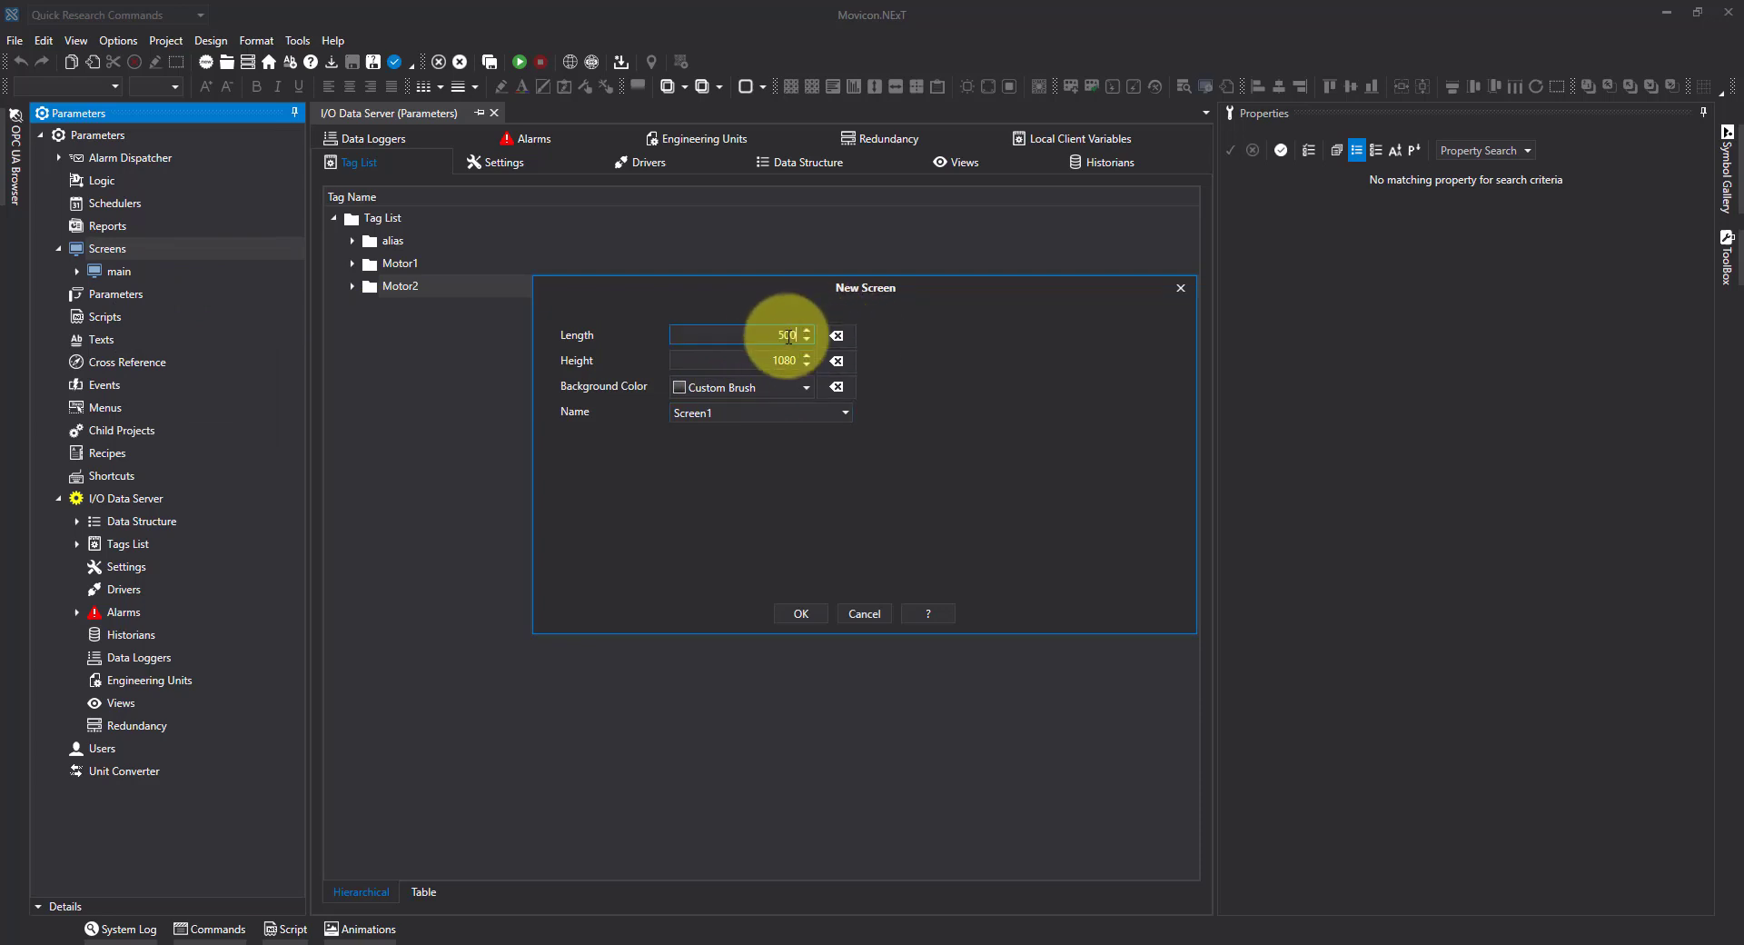
{"action": "key", "text": "Tab"}
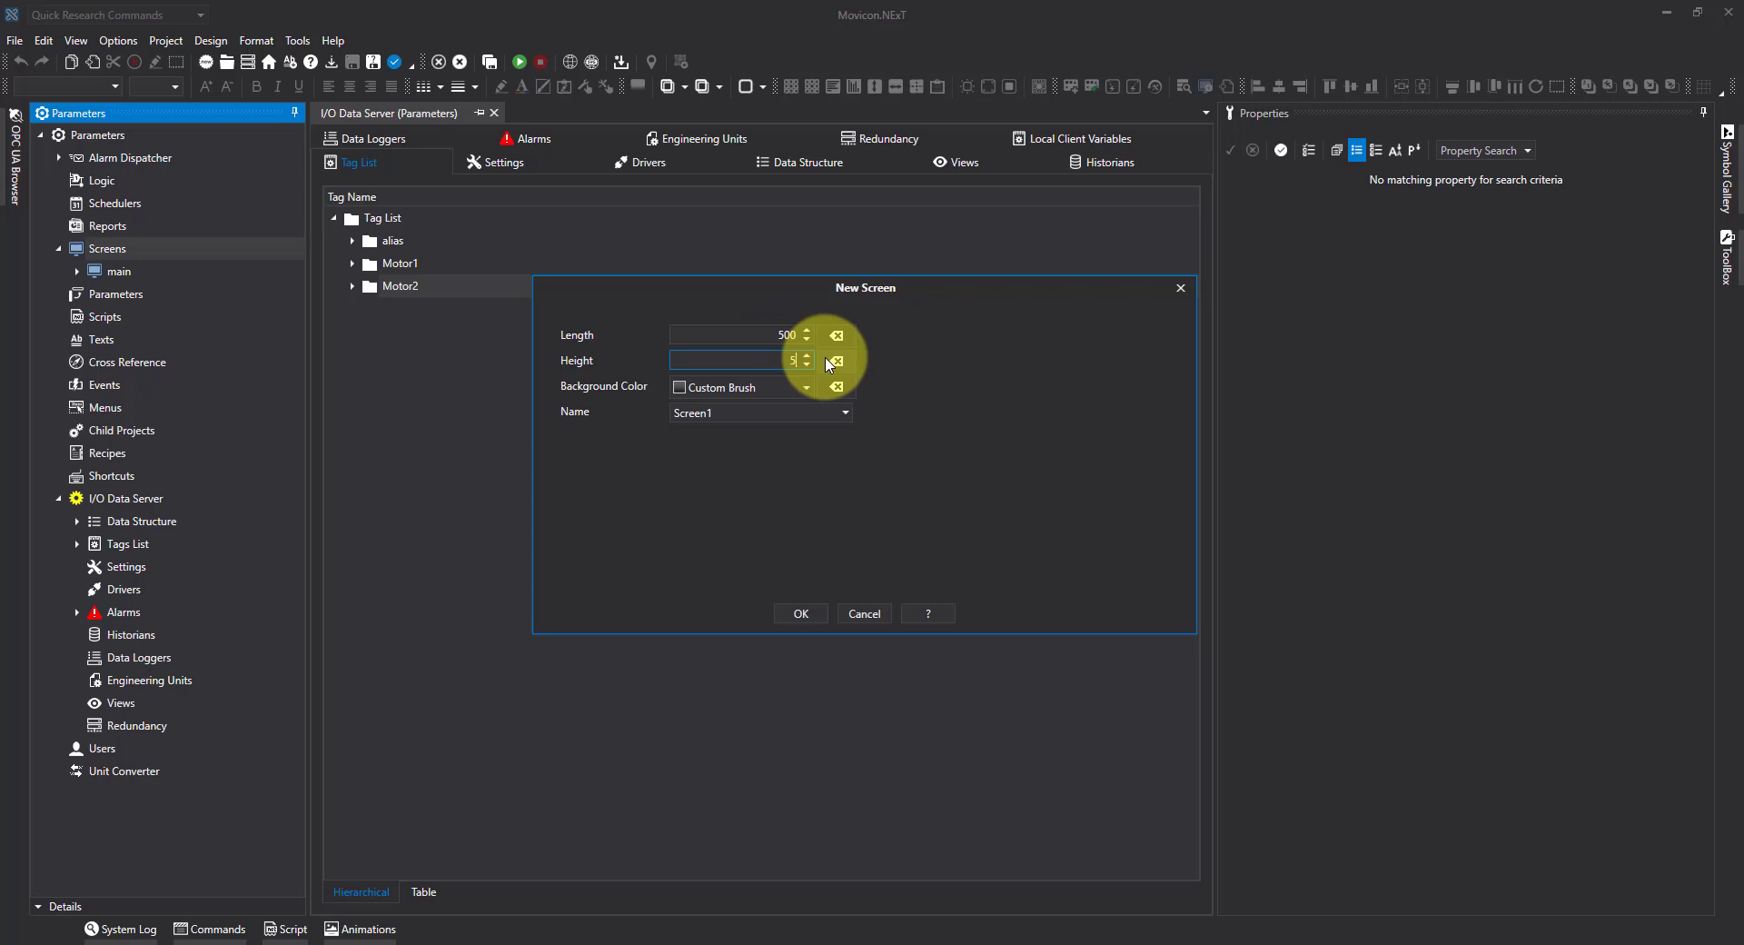
{"action": "left_click", "coordinate": [732, 413]}
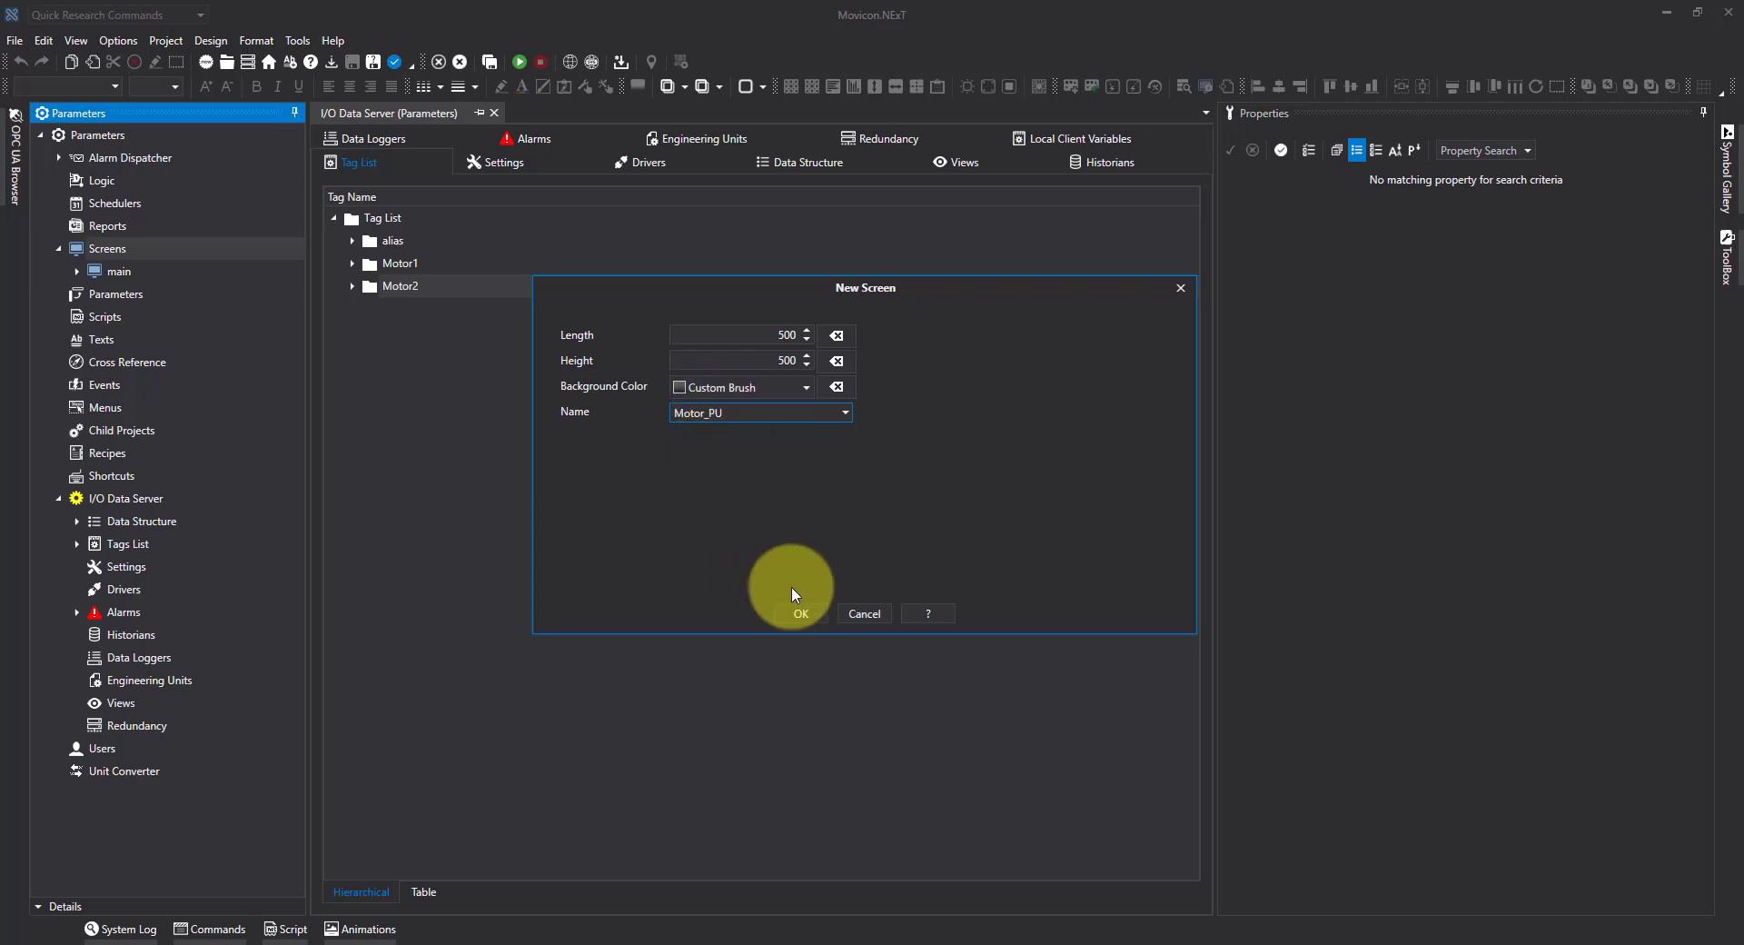
{"action": "left_click", "coordinate": [803, 616]}
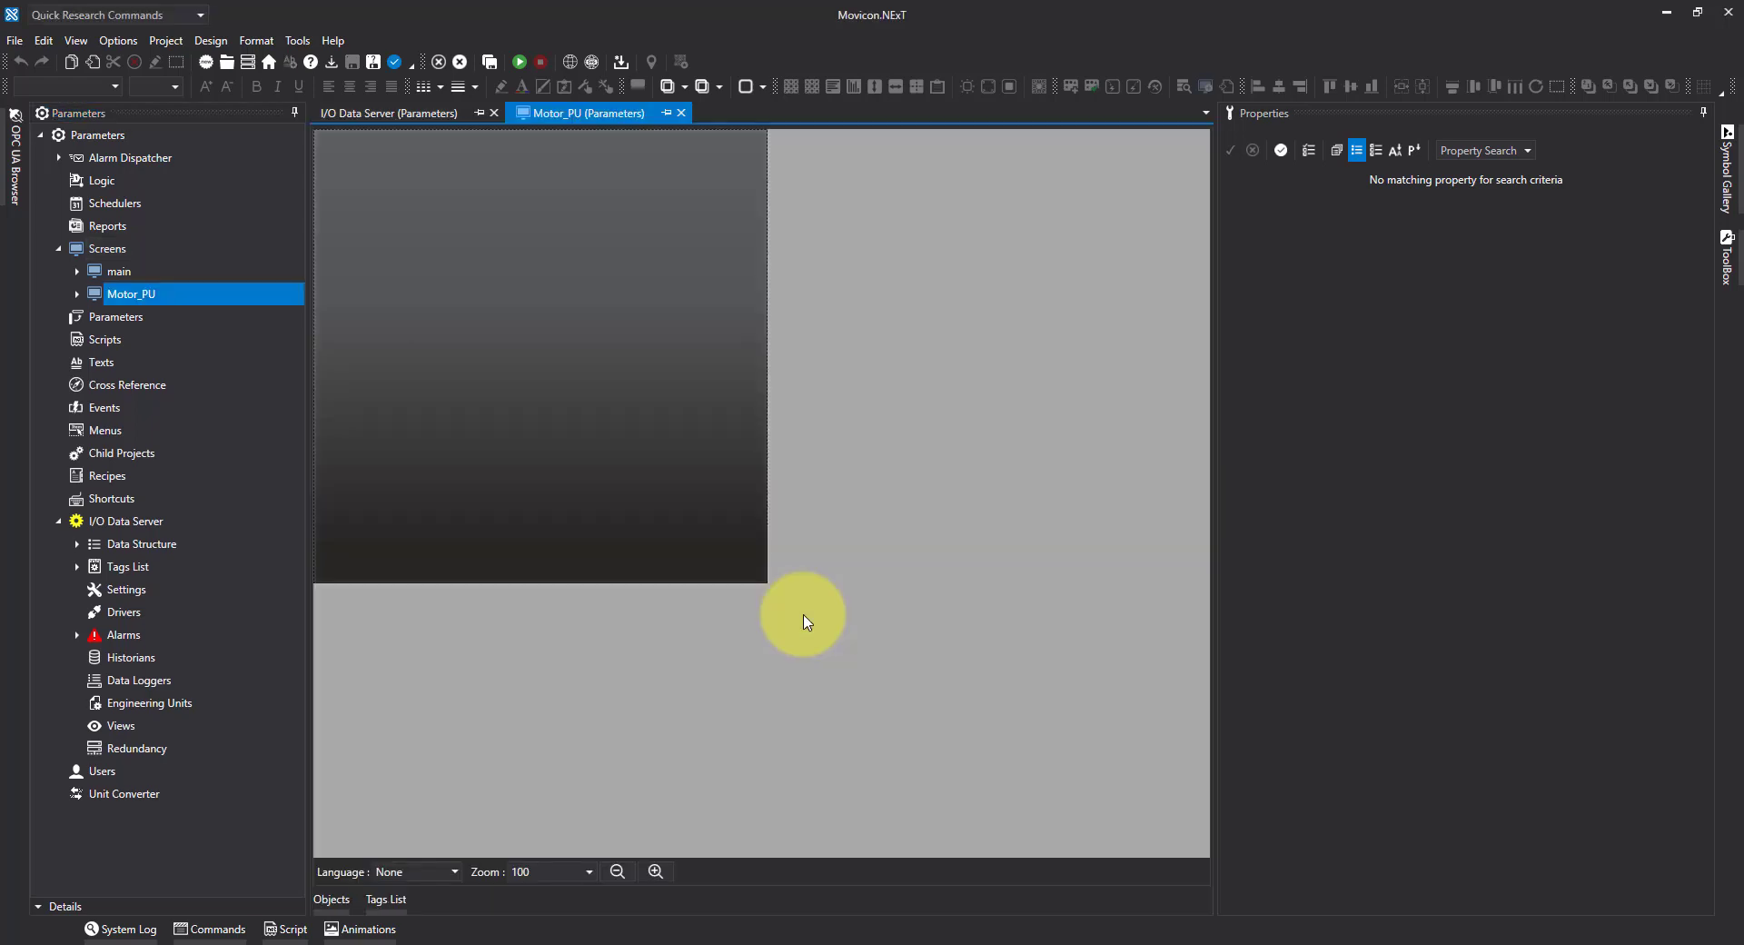
Change the Motor_PU screen's Style Window State from Maximized to Normal and apply it.
{"action": "left_click", "coordinate": [880, 170]}
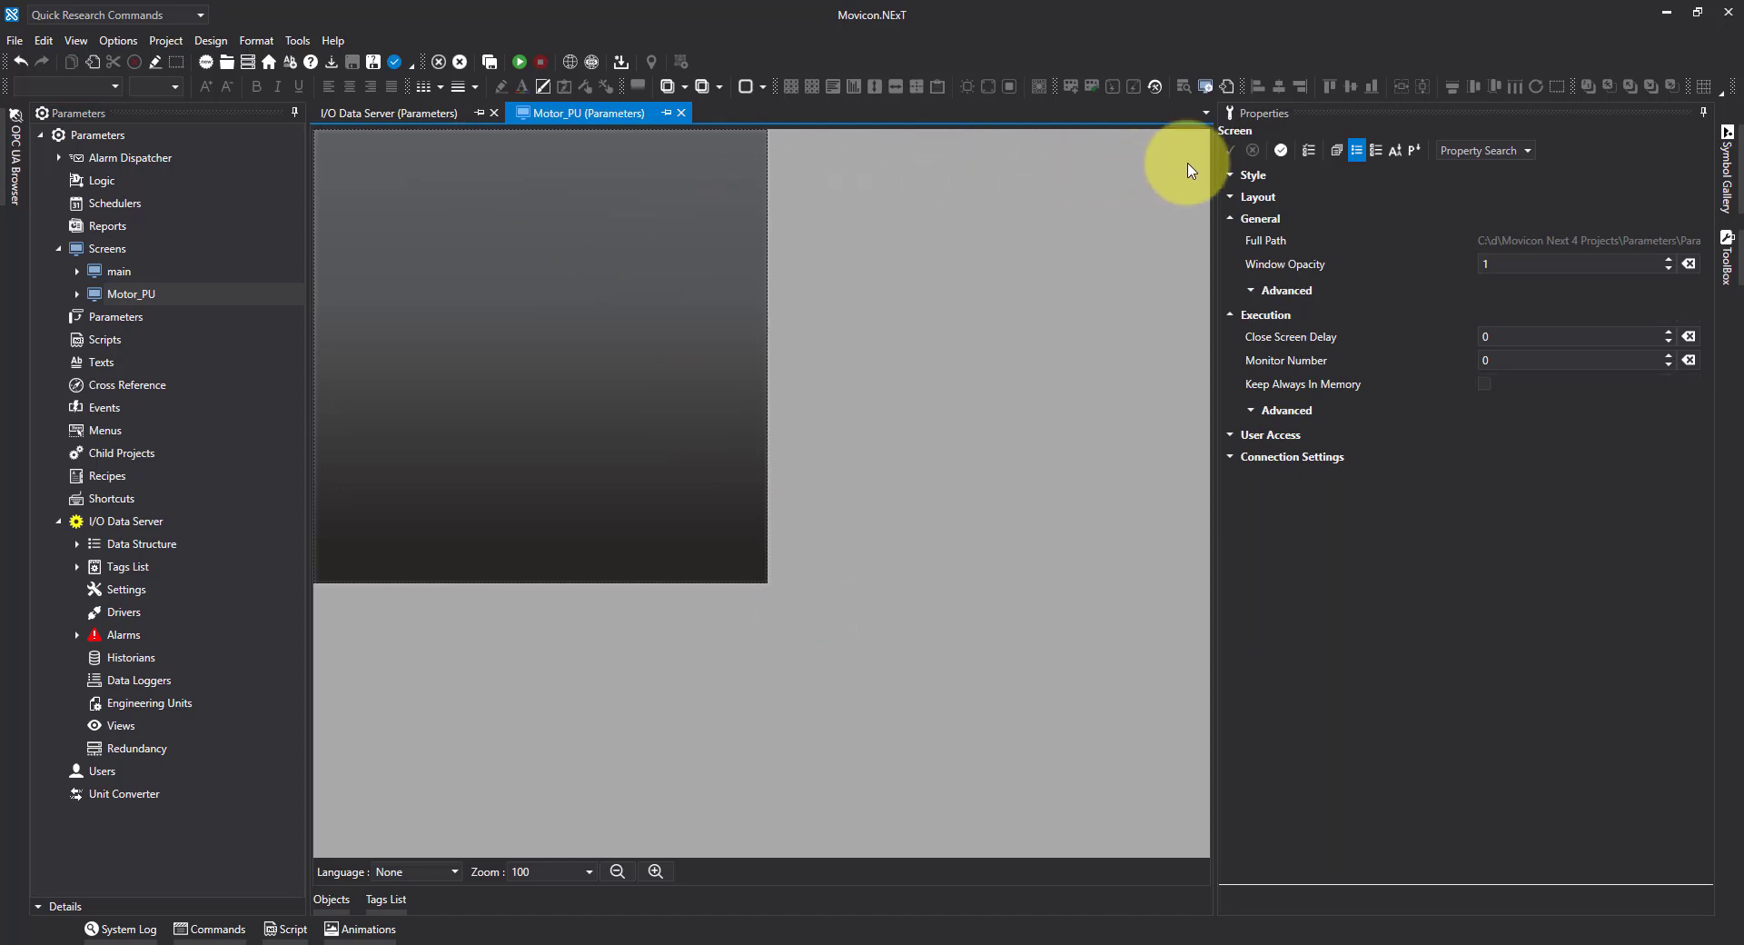
{"action": "left_click", "coordinate": [1231, 178]}
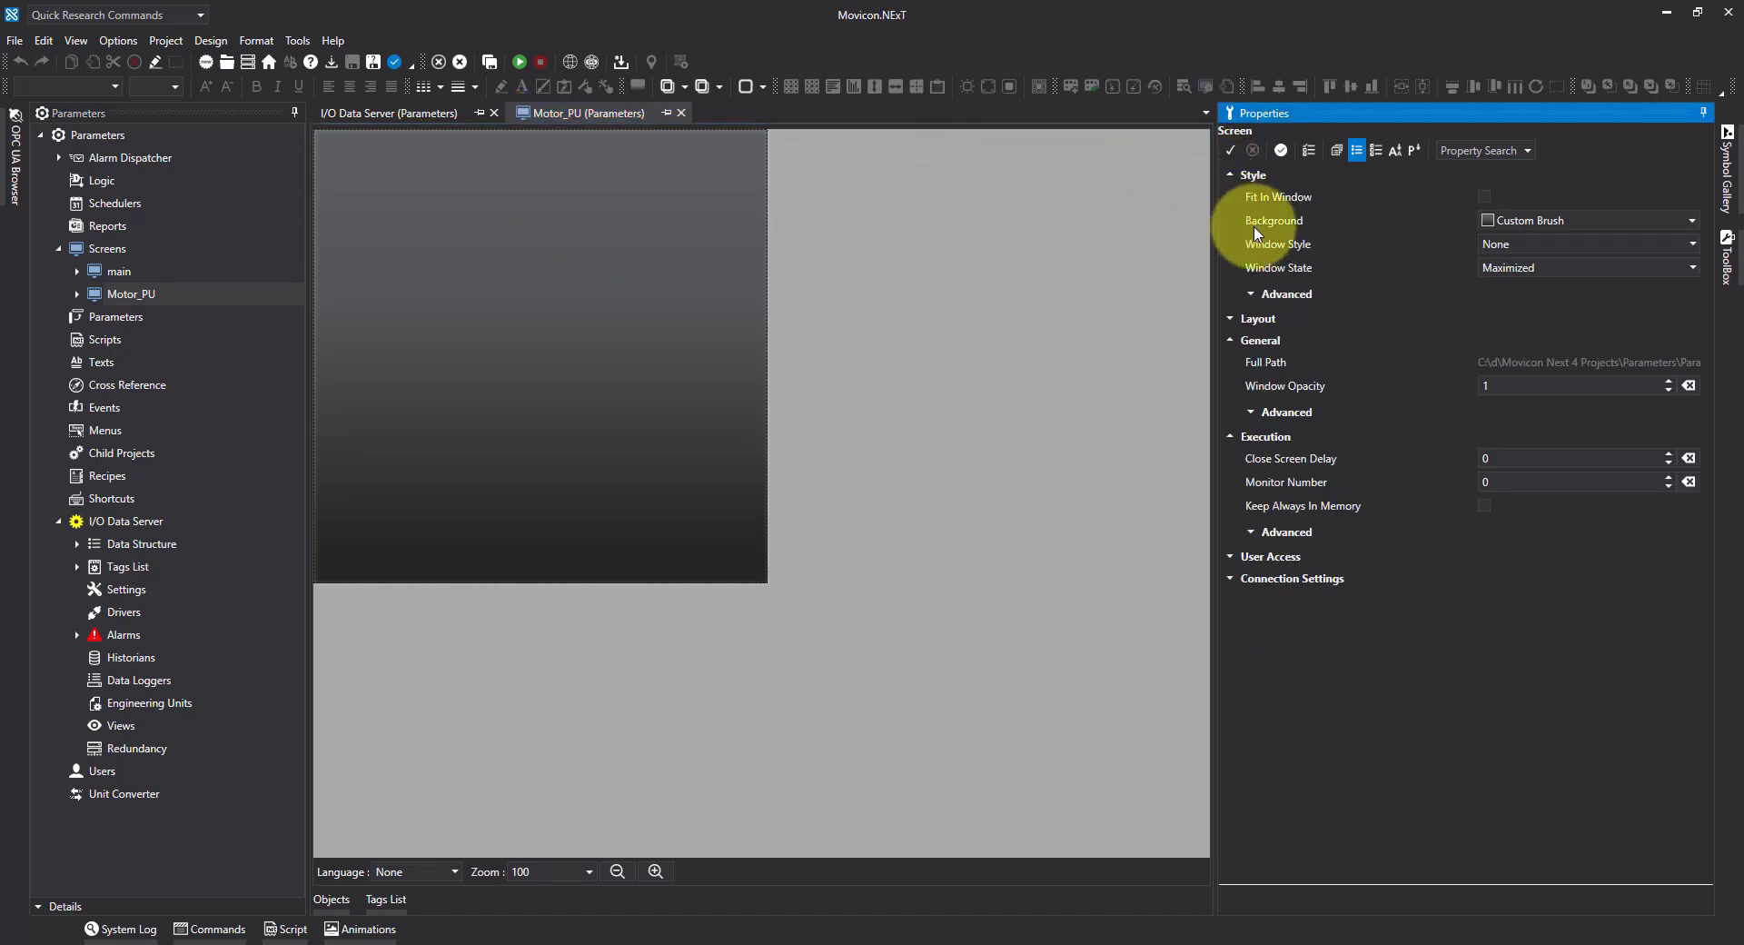
{"action": "left_click", "coordinate": [1513, 267]}
{"action": "left_click", "coordinate": [1500, 289]}
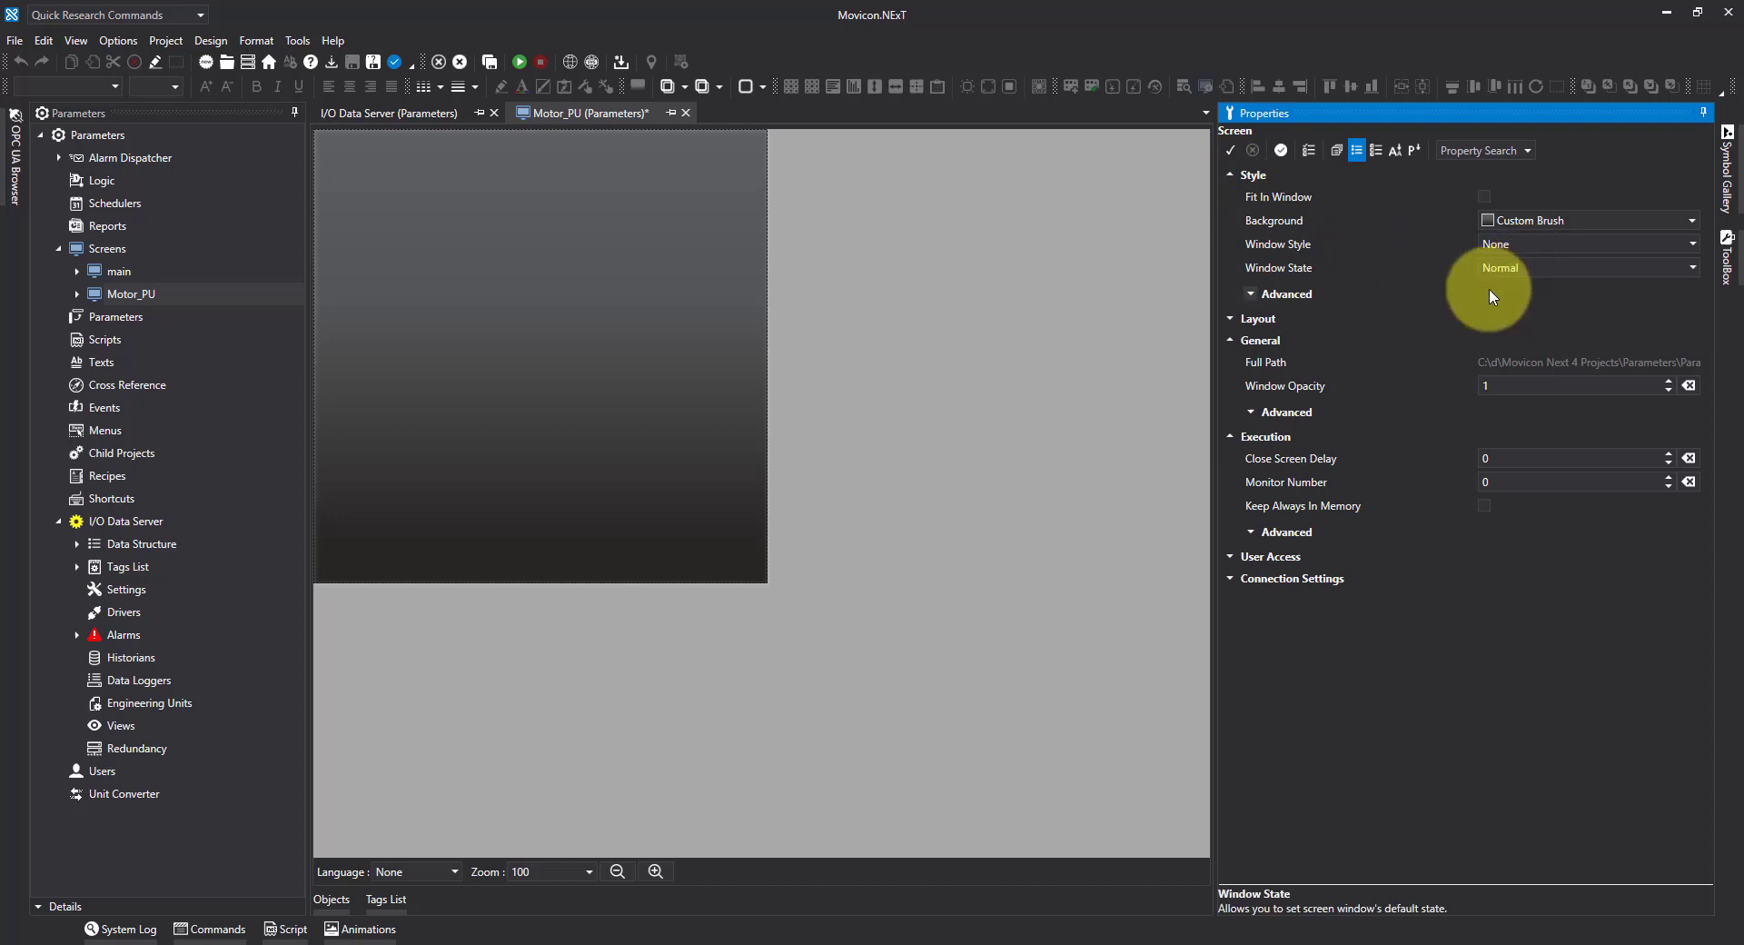
{"action": "left_click", "coordinate": [1252, 293]}
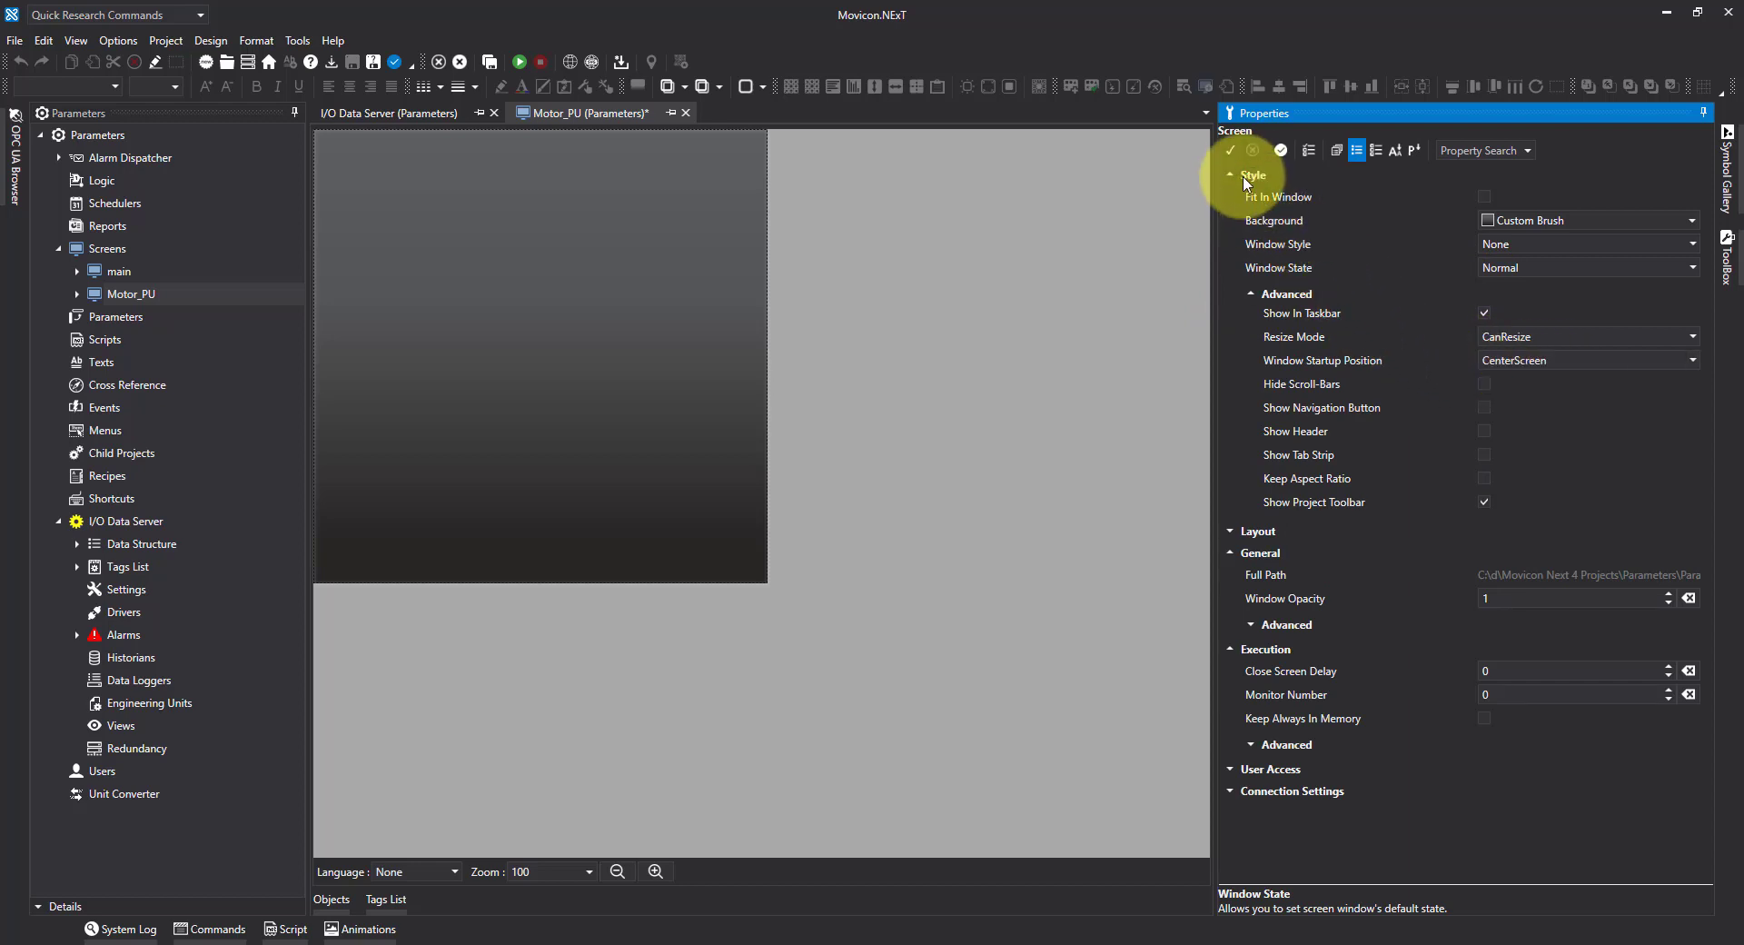
{"action": "left_click", "coordinate": [1232, 151]}
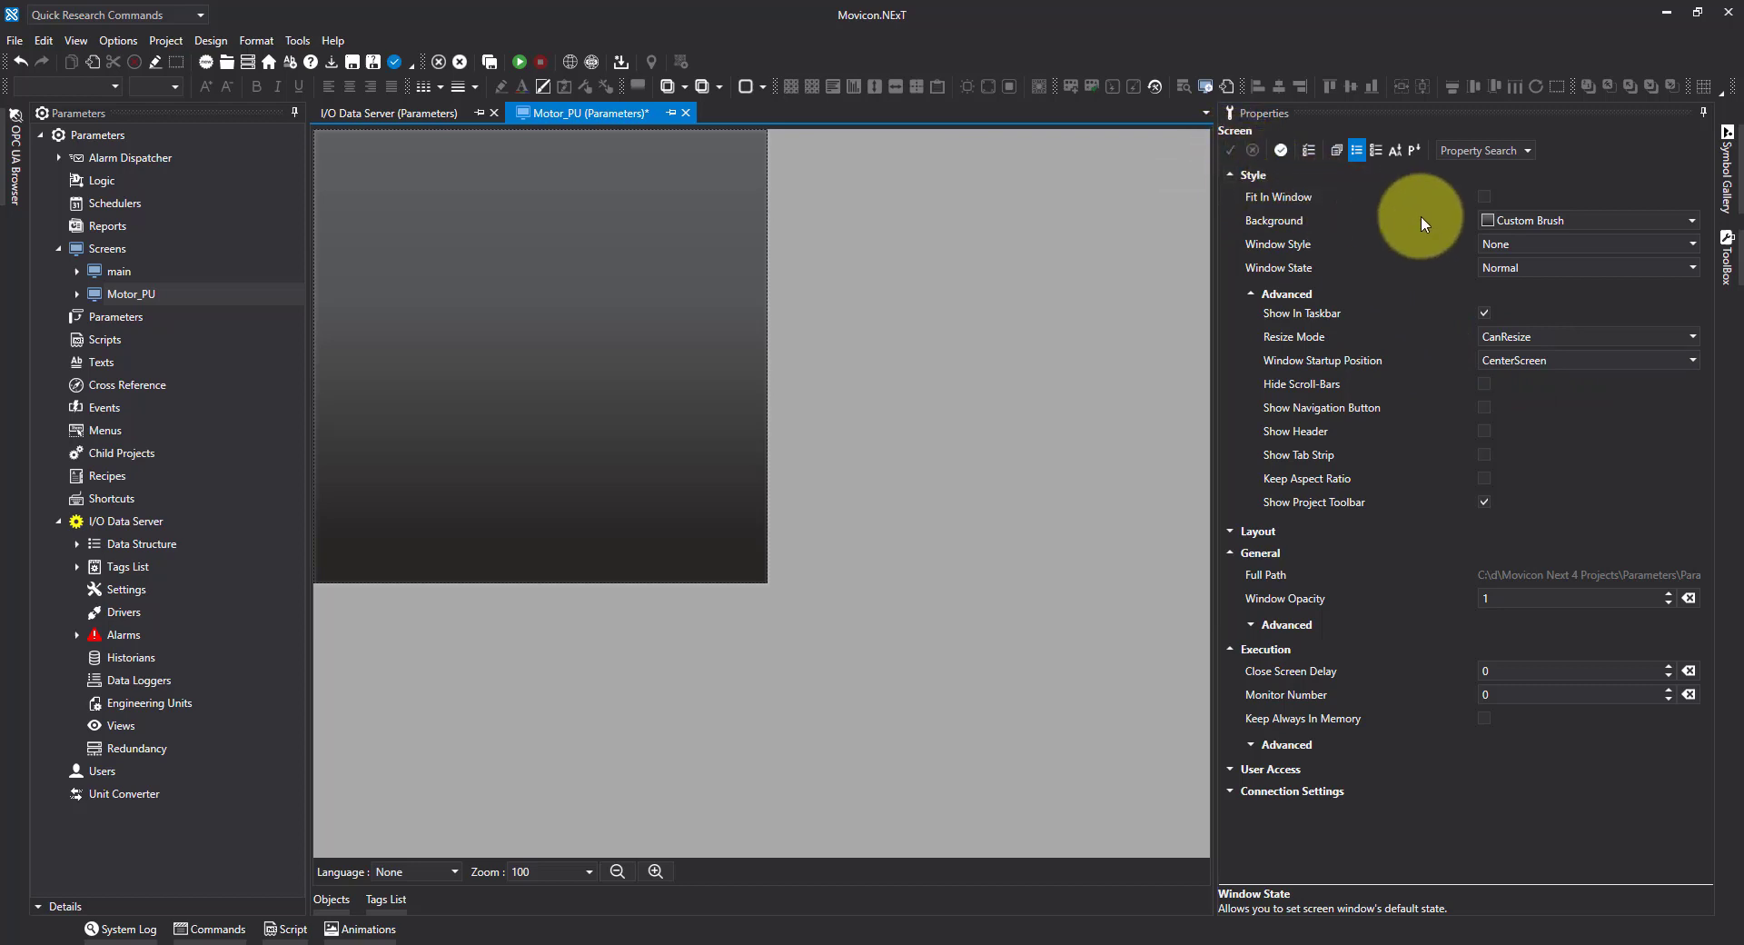
Drag the Motor 1 symbol from the Symbol Gallery's Motors folder onto the Motor_PU canvas.
{"action": "left_click", "coordinate": [1727, 177]}
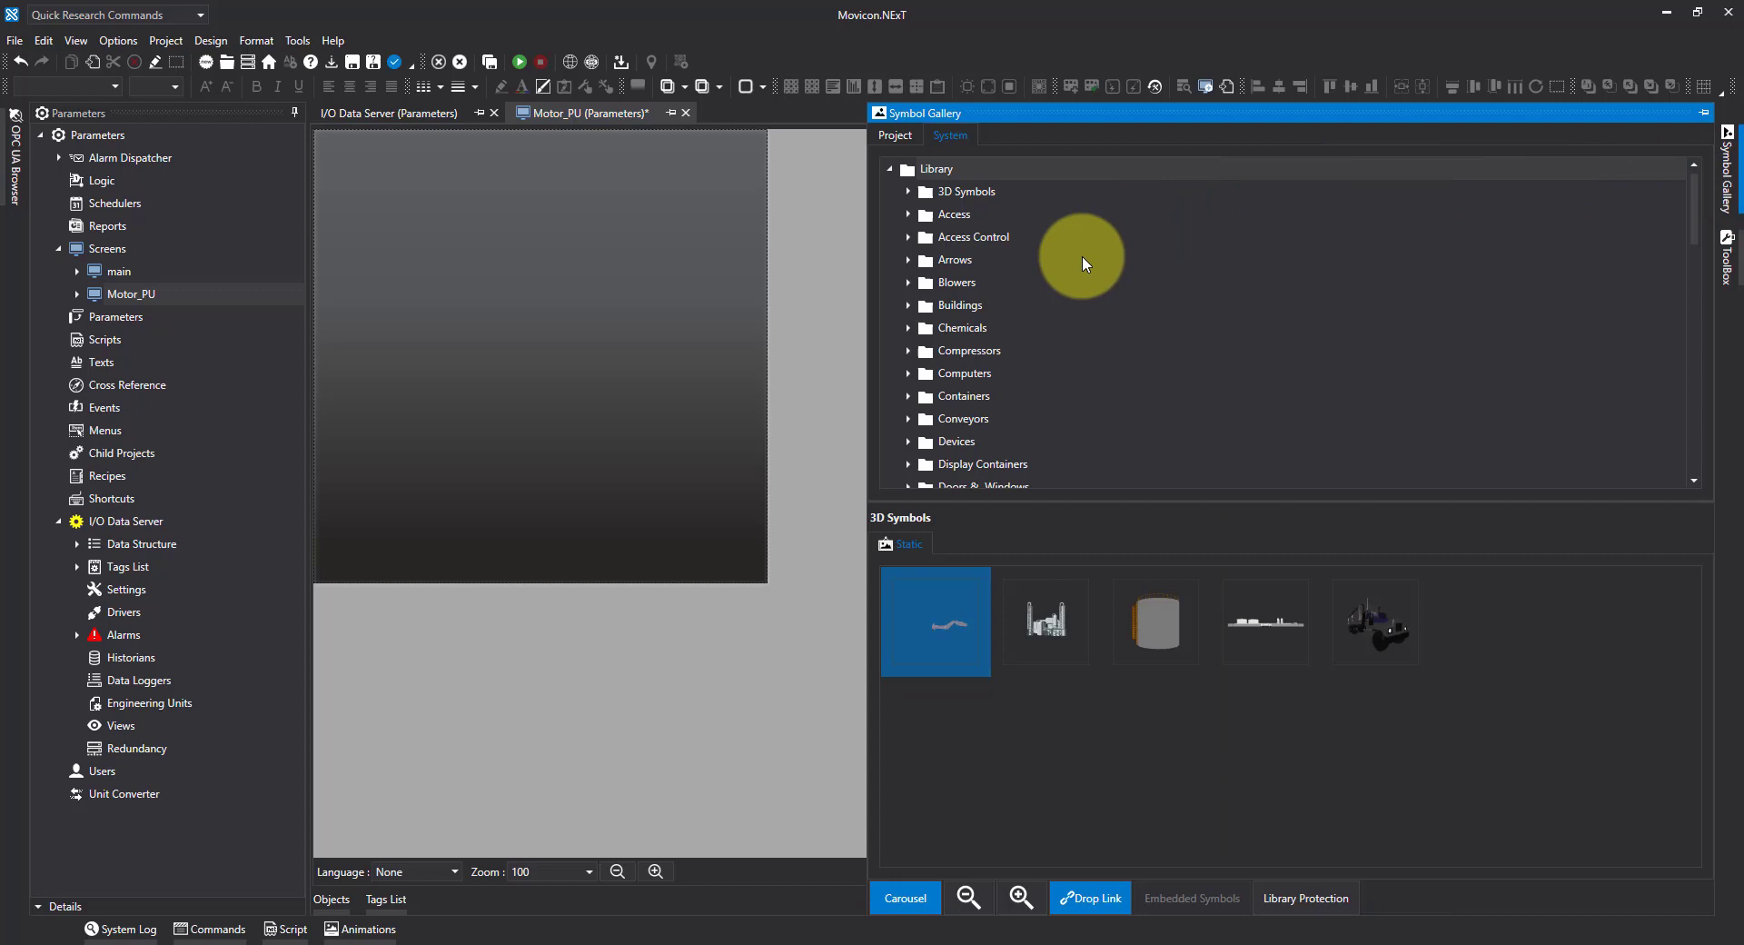
{"action": "scroll", "coordinate": [963, 290], "scroll_direction": "down", "scroll_amount": 6}
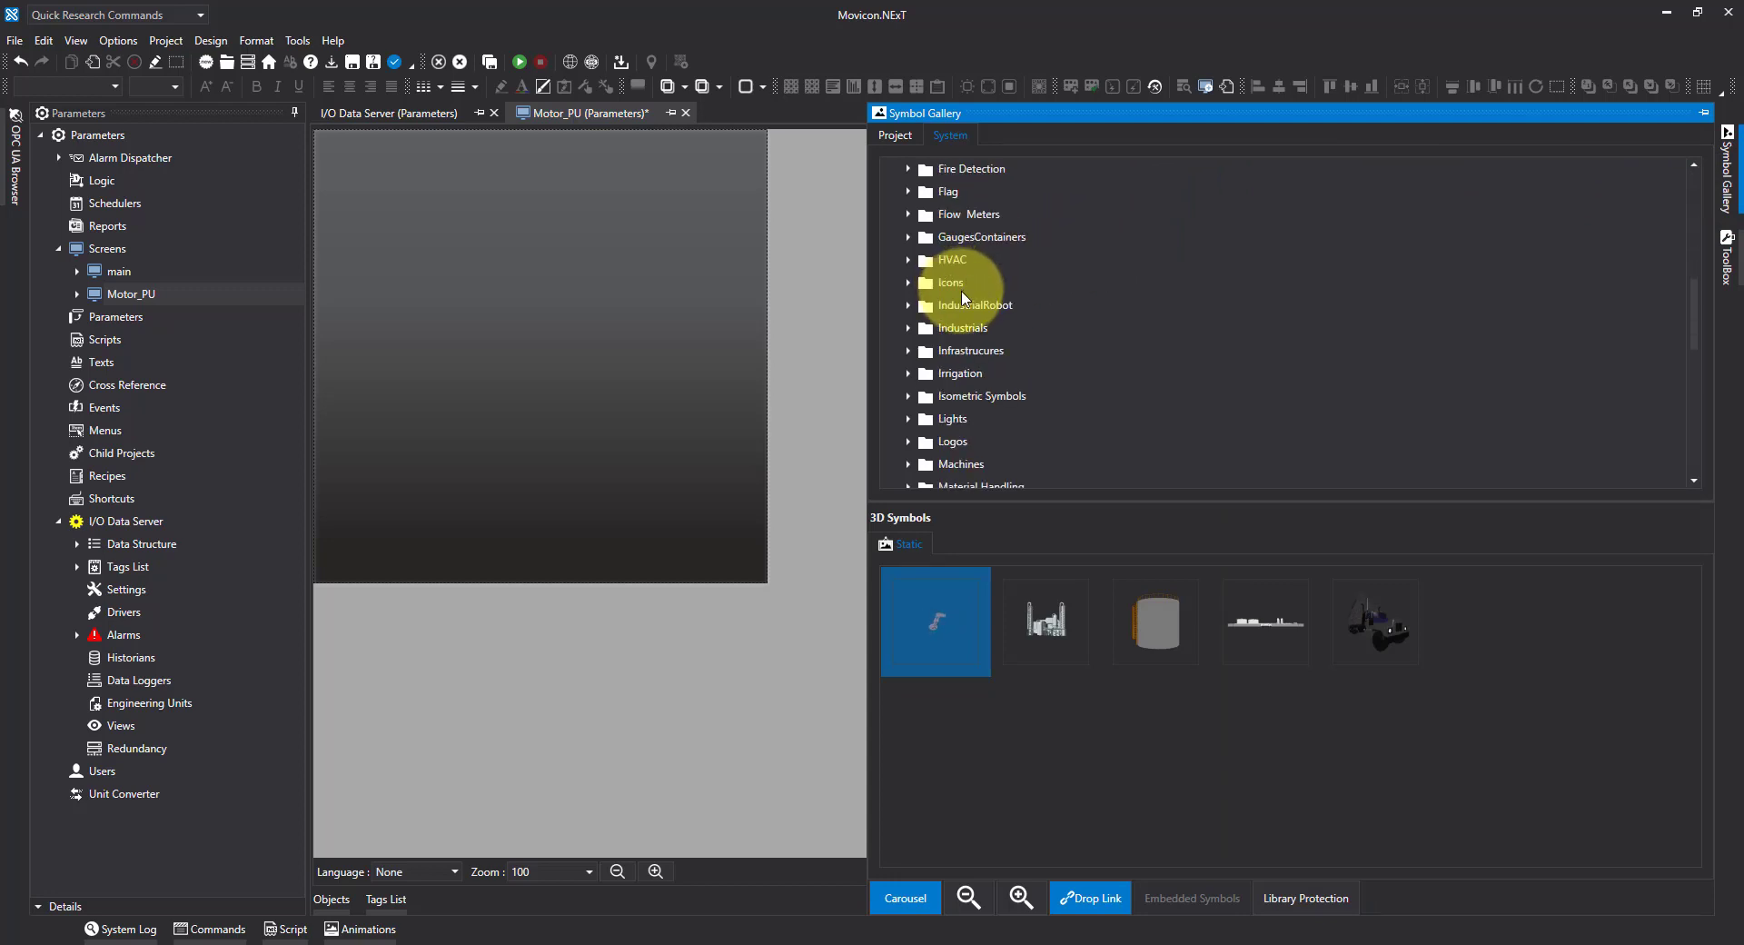
{"action": "scroll", "coordinate": [965, 298], "scroll_direction": "down", "scroll_amount": 3}
{"action": "left_click", "coordinate": [953, 381]}
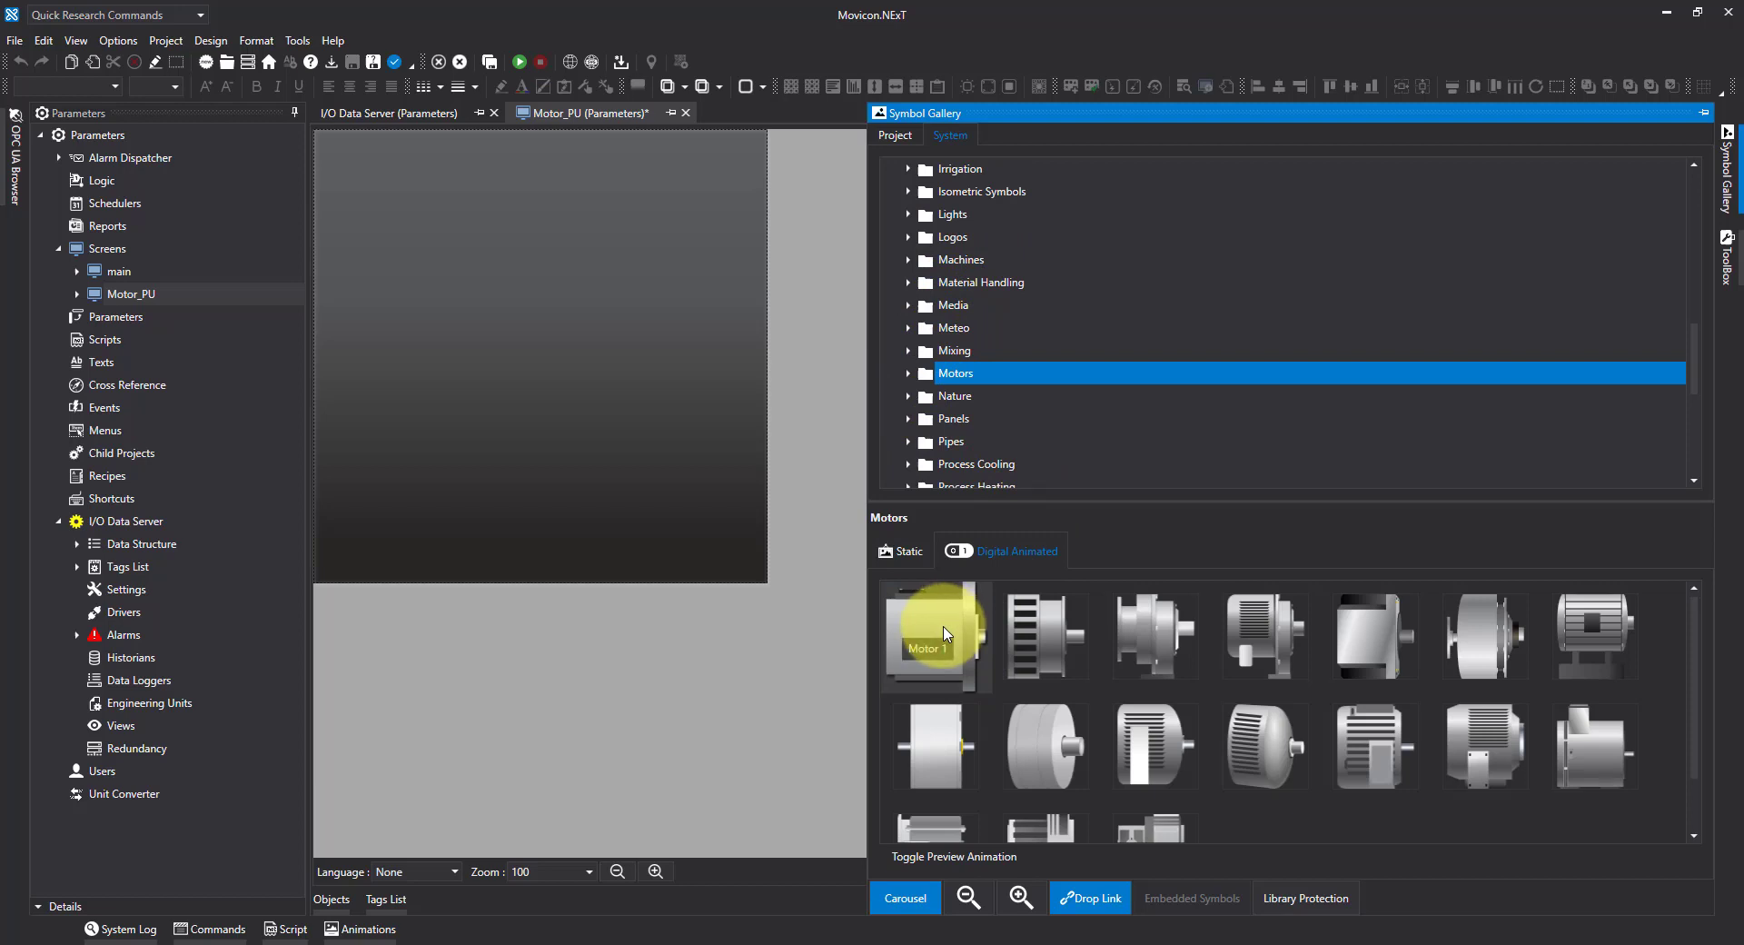
{"action": "left_click_drag", "start_coordinate": [945, 633], "coordinate": [550, 278]}
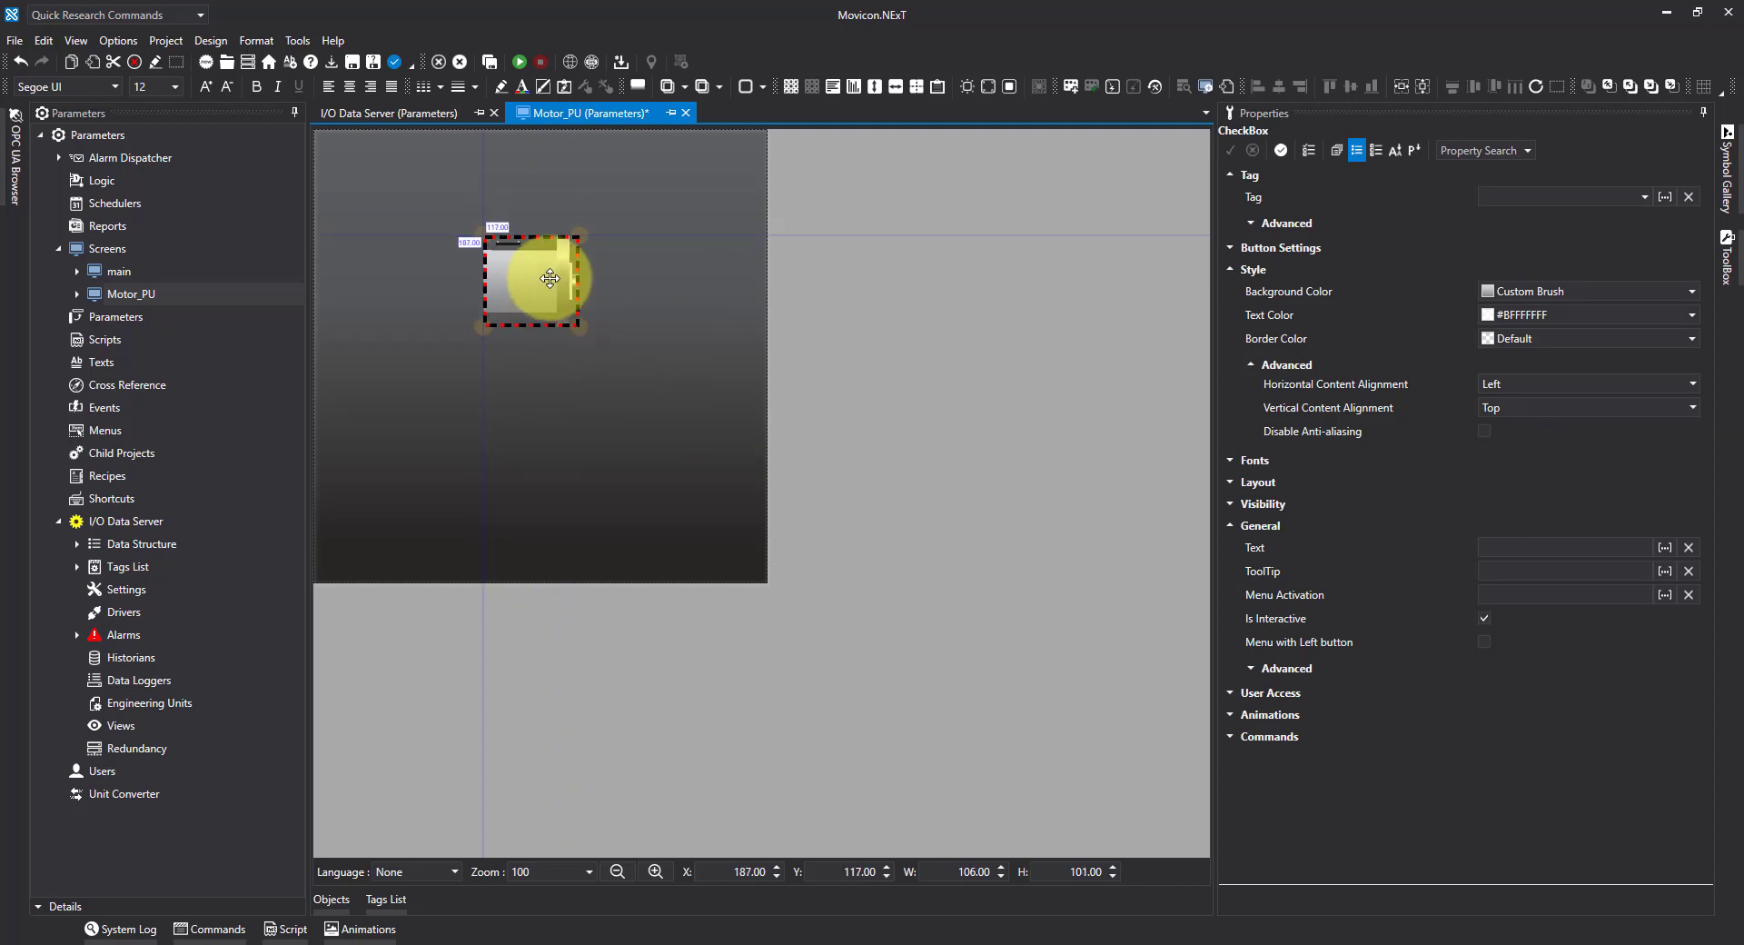
Place a ToolBox Display above the motor, copy it below, and align their left edges.
{"action": "left_click", "coordinate": [1727, 262]}
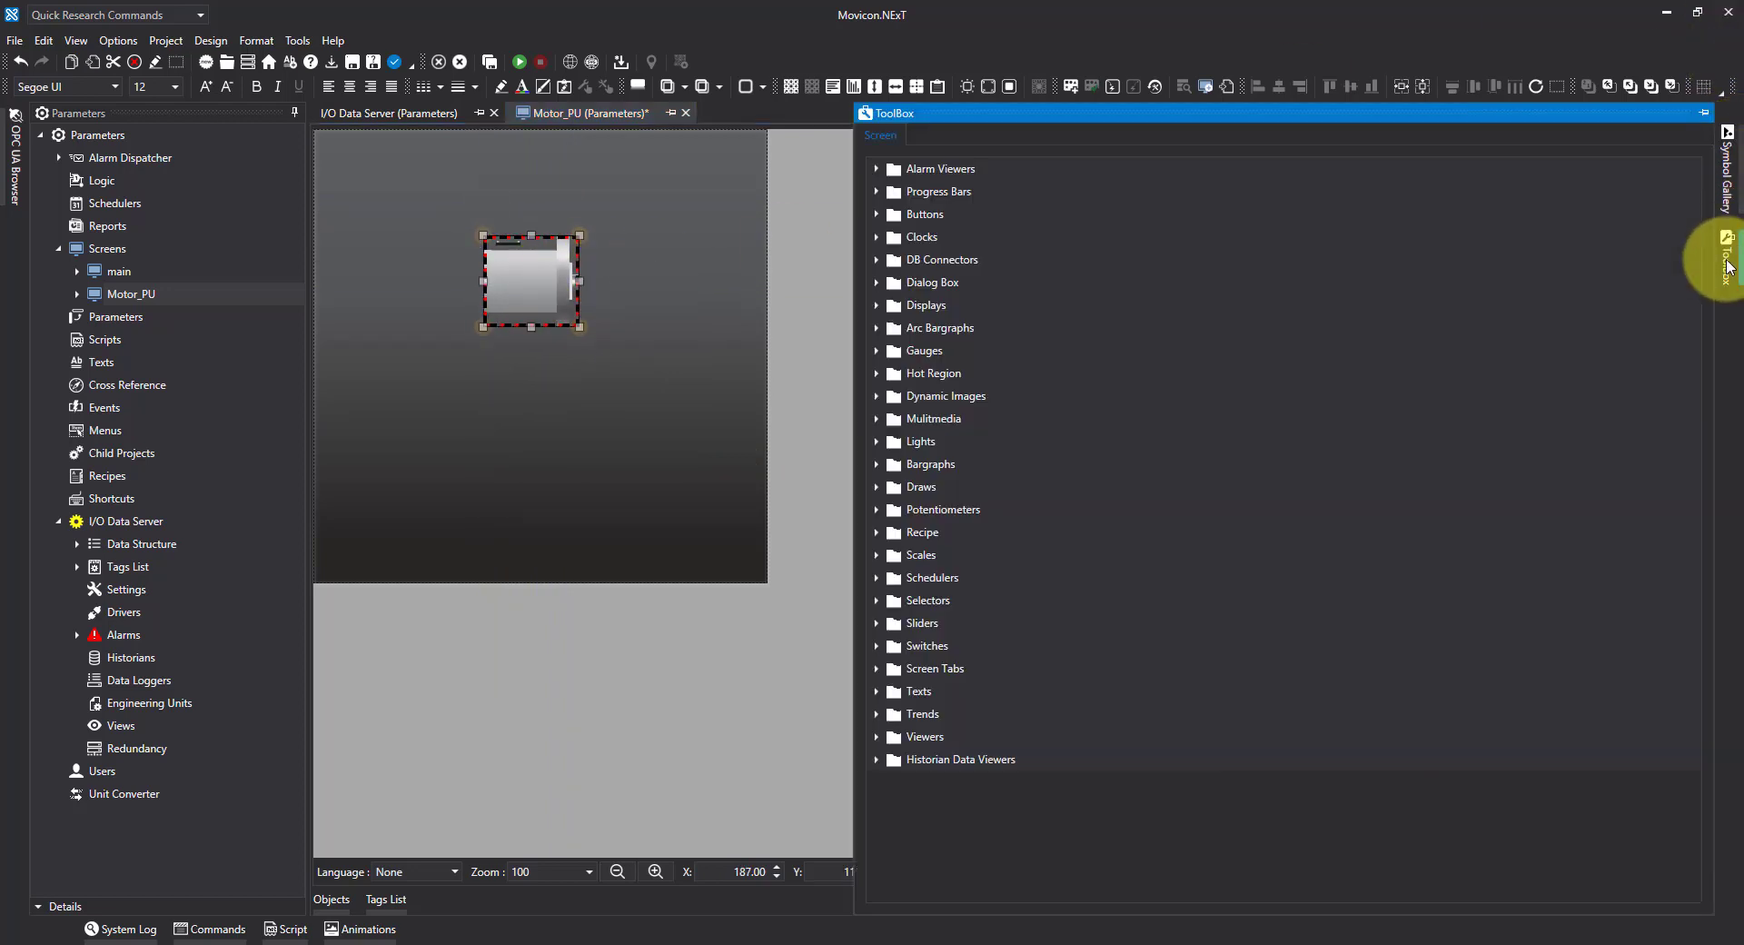
{"action": "left_click", "coordinate": [877, 306]}
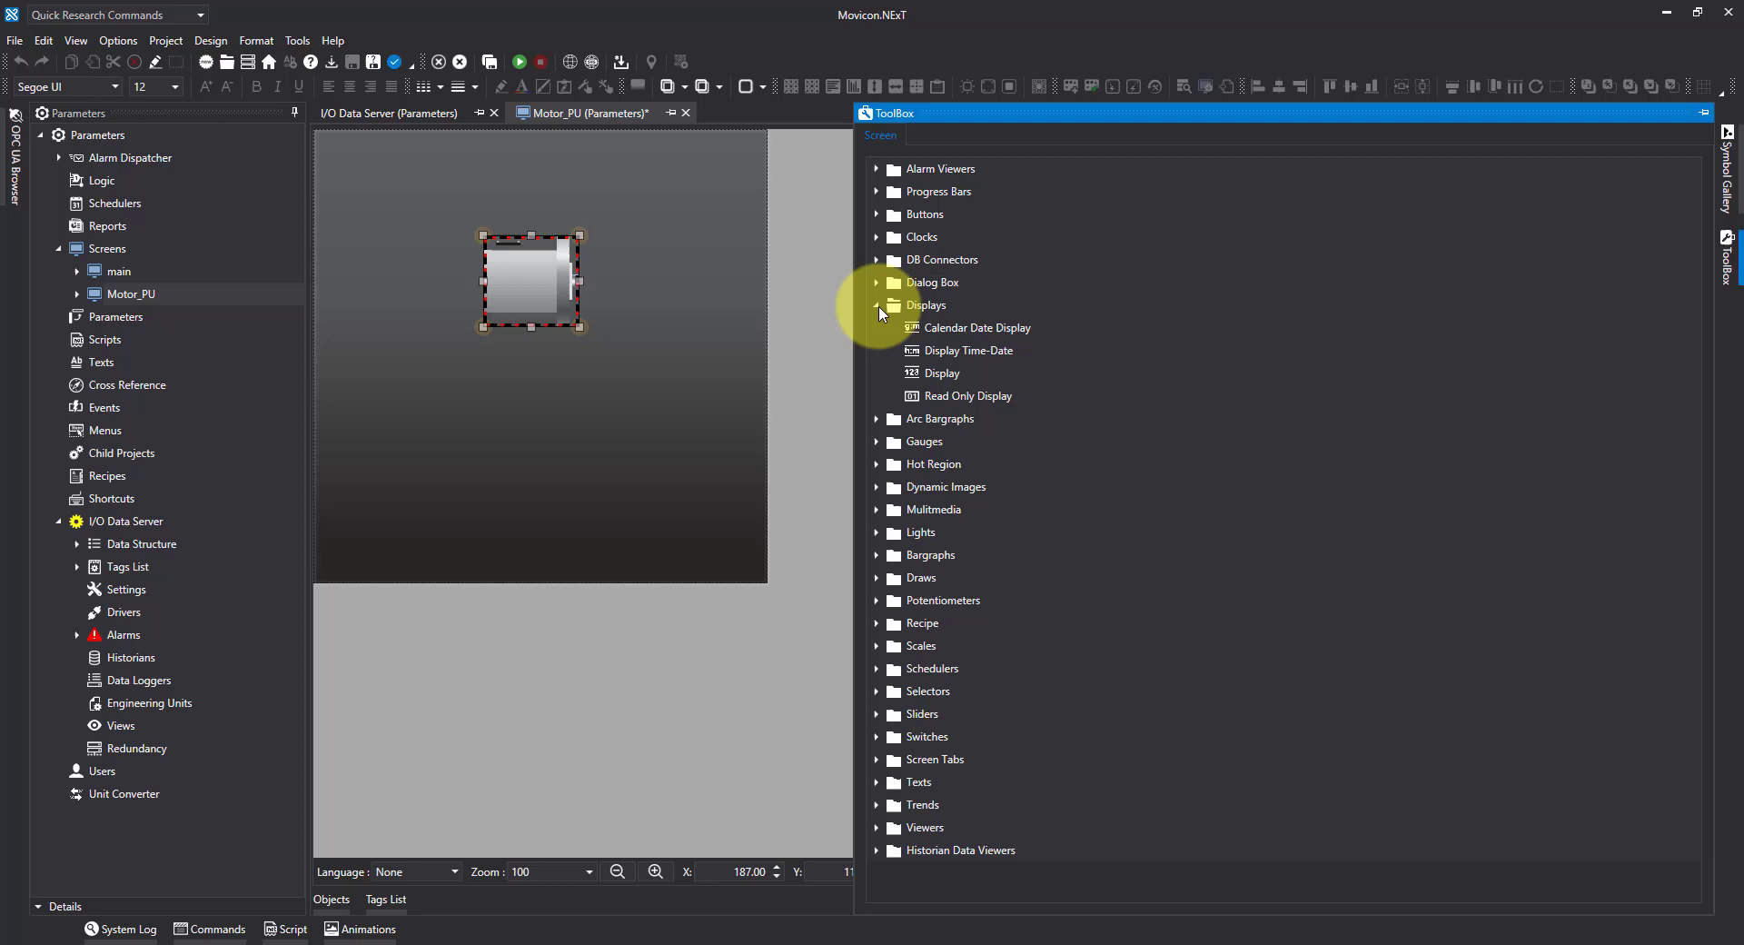
{"action": "left_click_drag", "start_coordinate": [936, 373], "coordinate": [532, 191]}
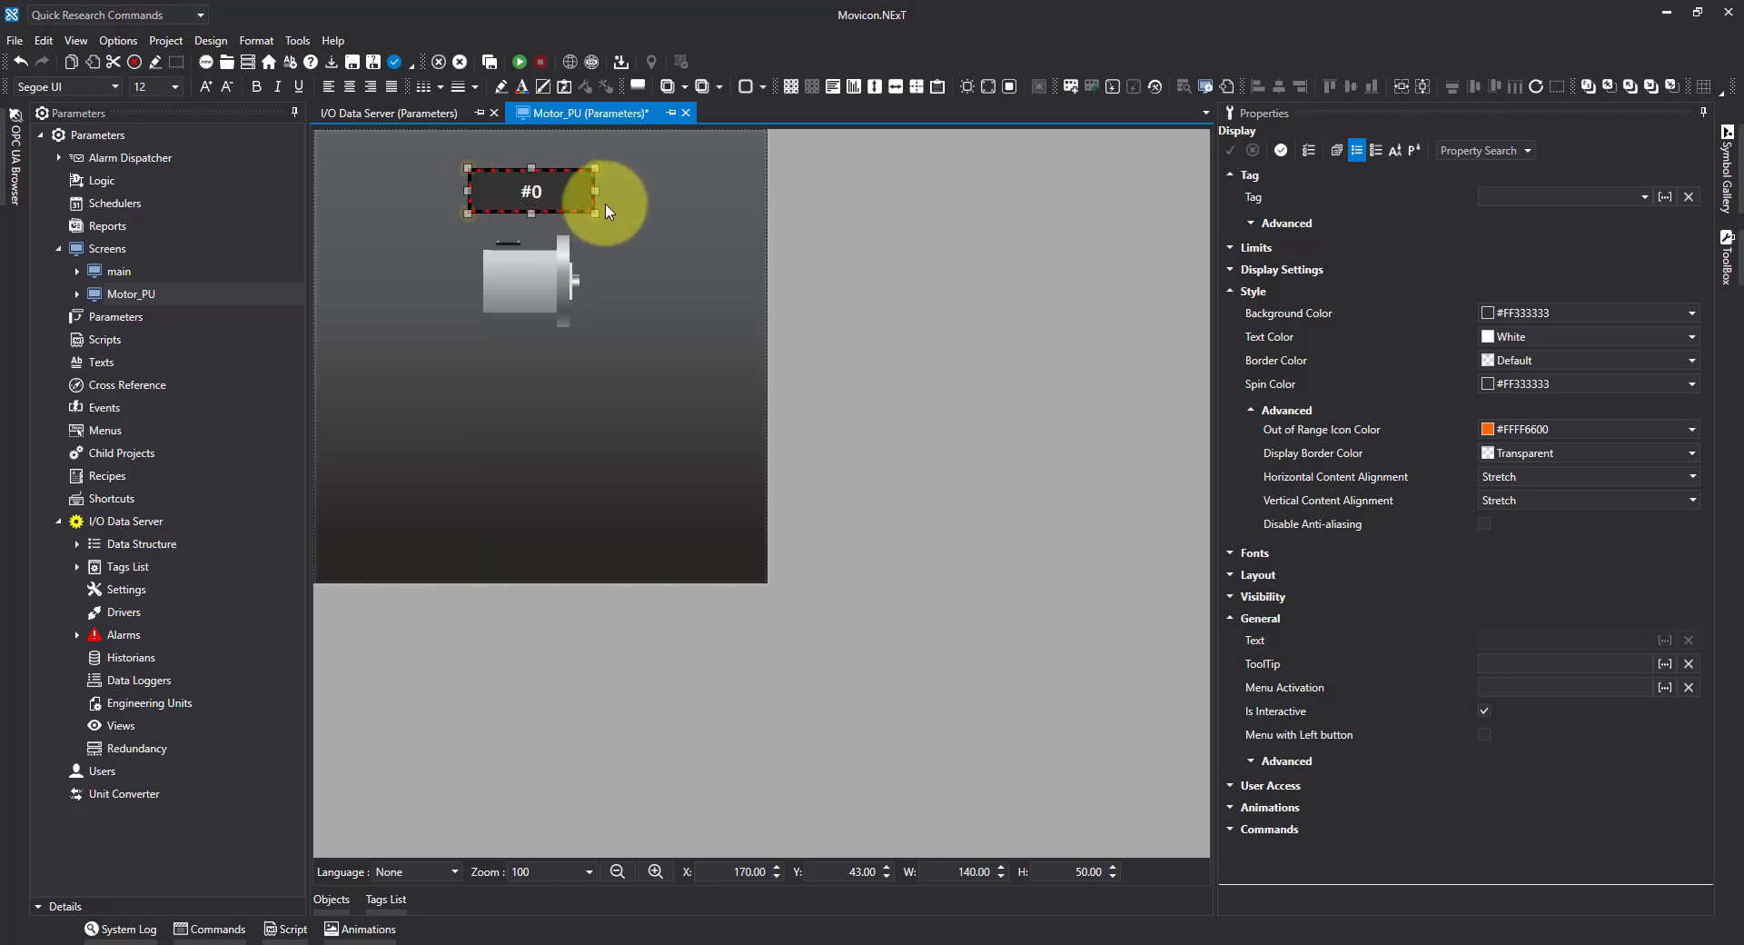
{"action": "left_click_drag", "start_coordinate": [557, 182], "coordinate": [557, 362]}
{"action": "left_click", "coordinate": [574, 185], "text": "shift"}
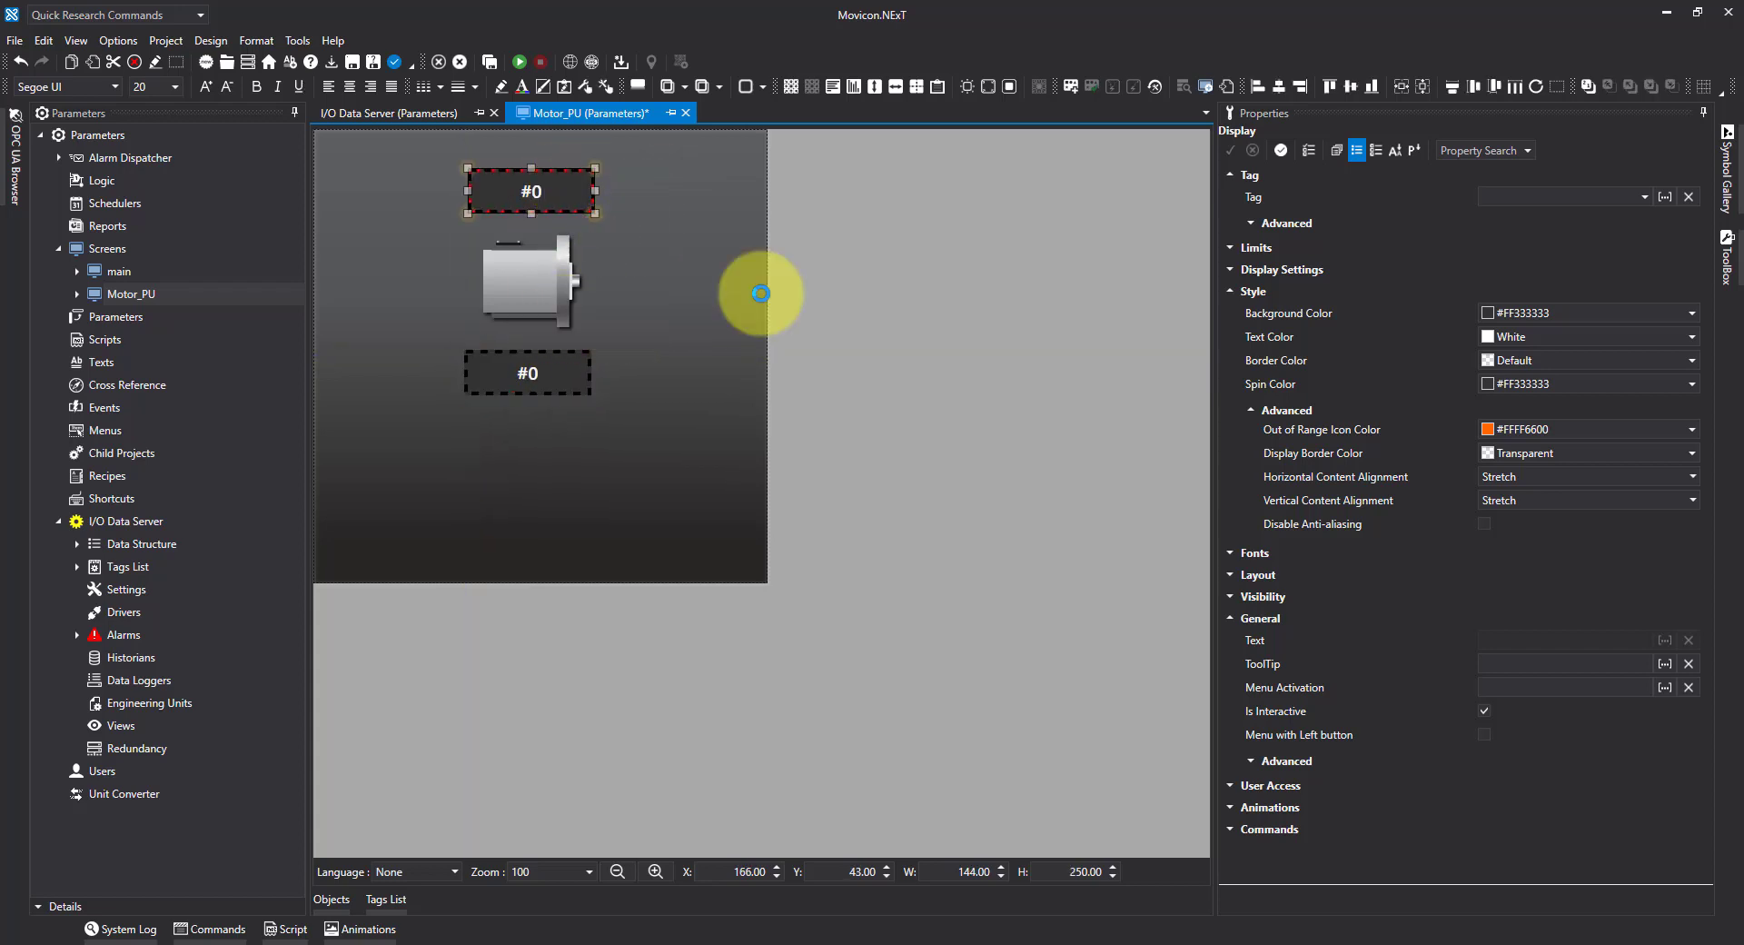
{"action": "left_click", "coordinate": [1254, 91]}
{"action": "left_click", "coordinate": [635, 237]}
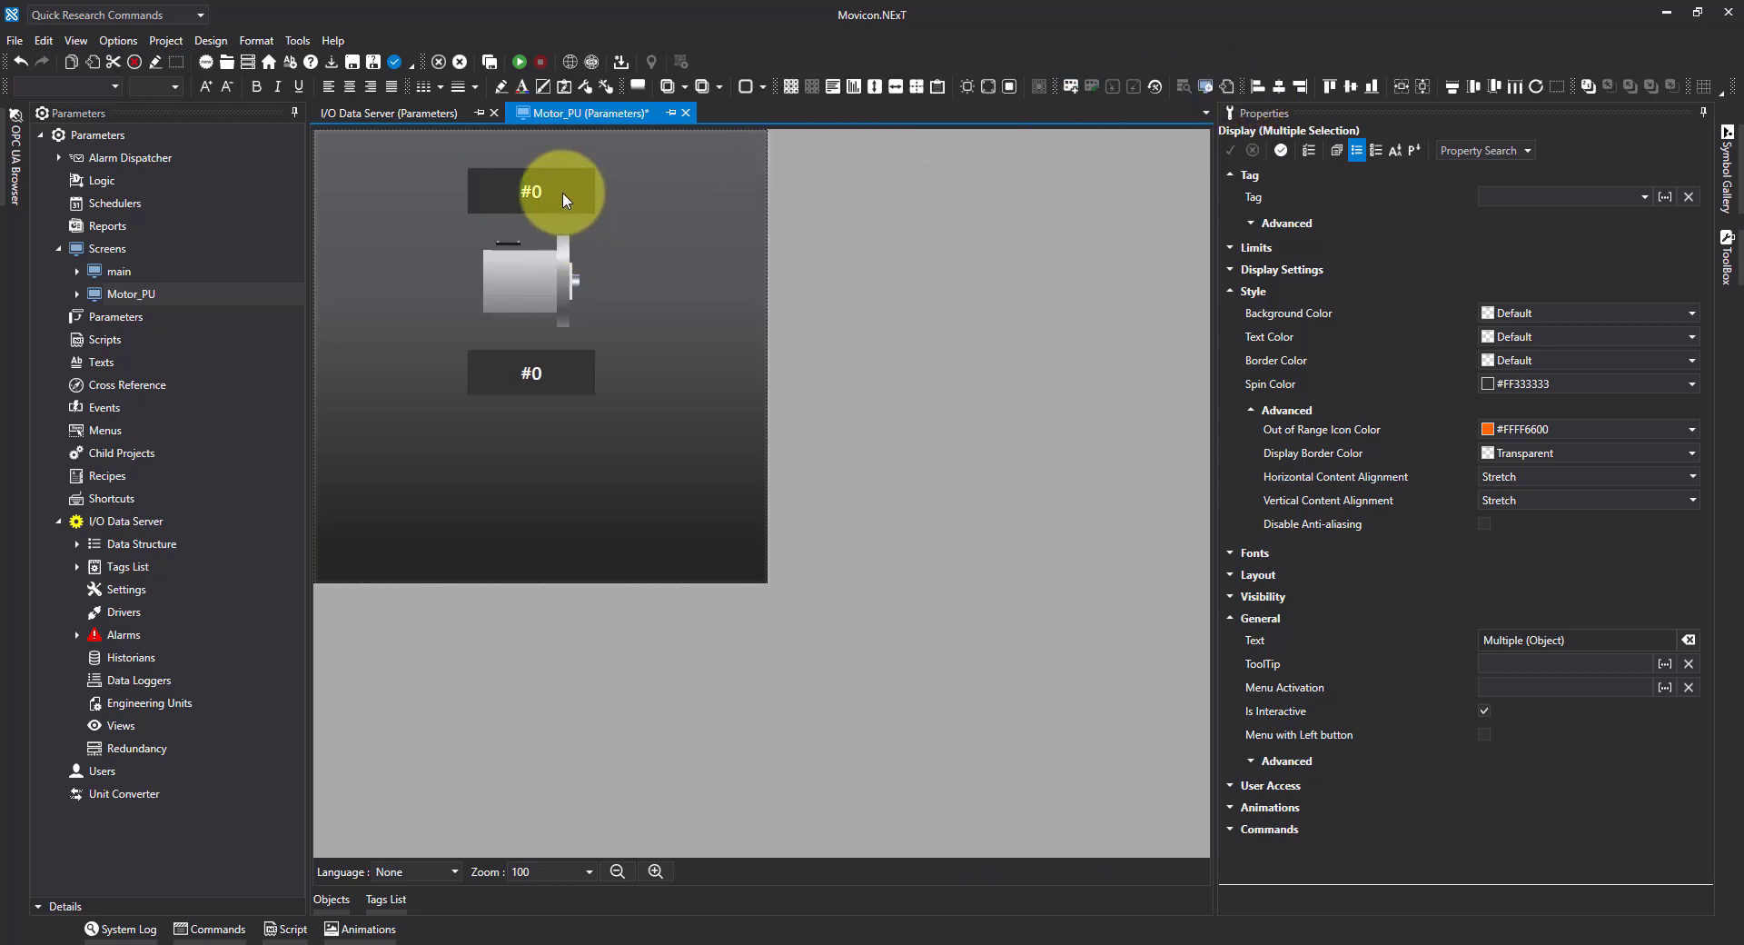
{"action": "left_click", "coordinate": [563, 192]}
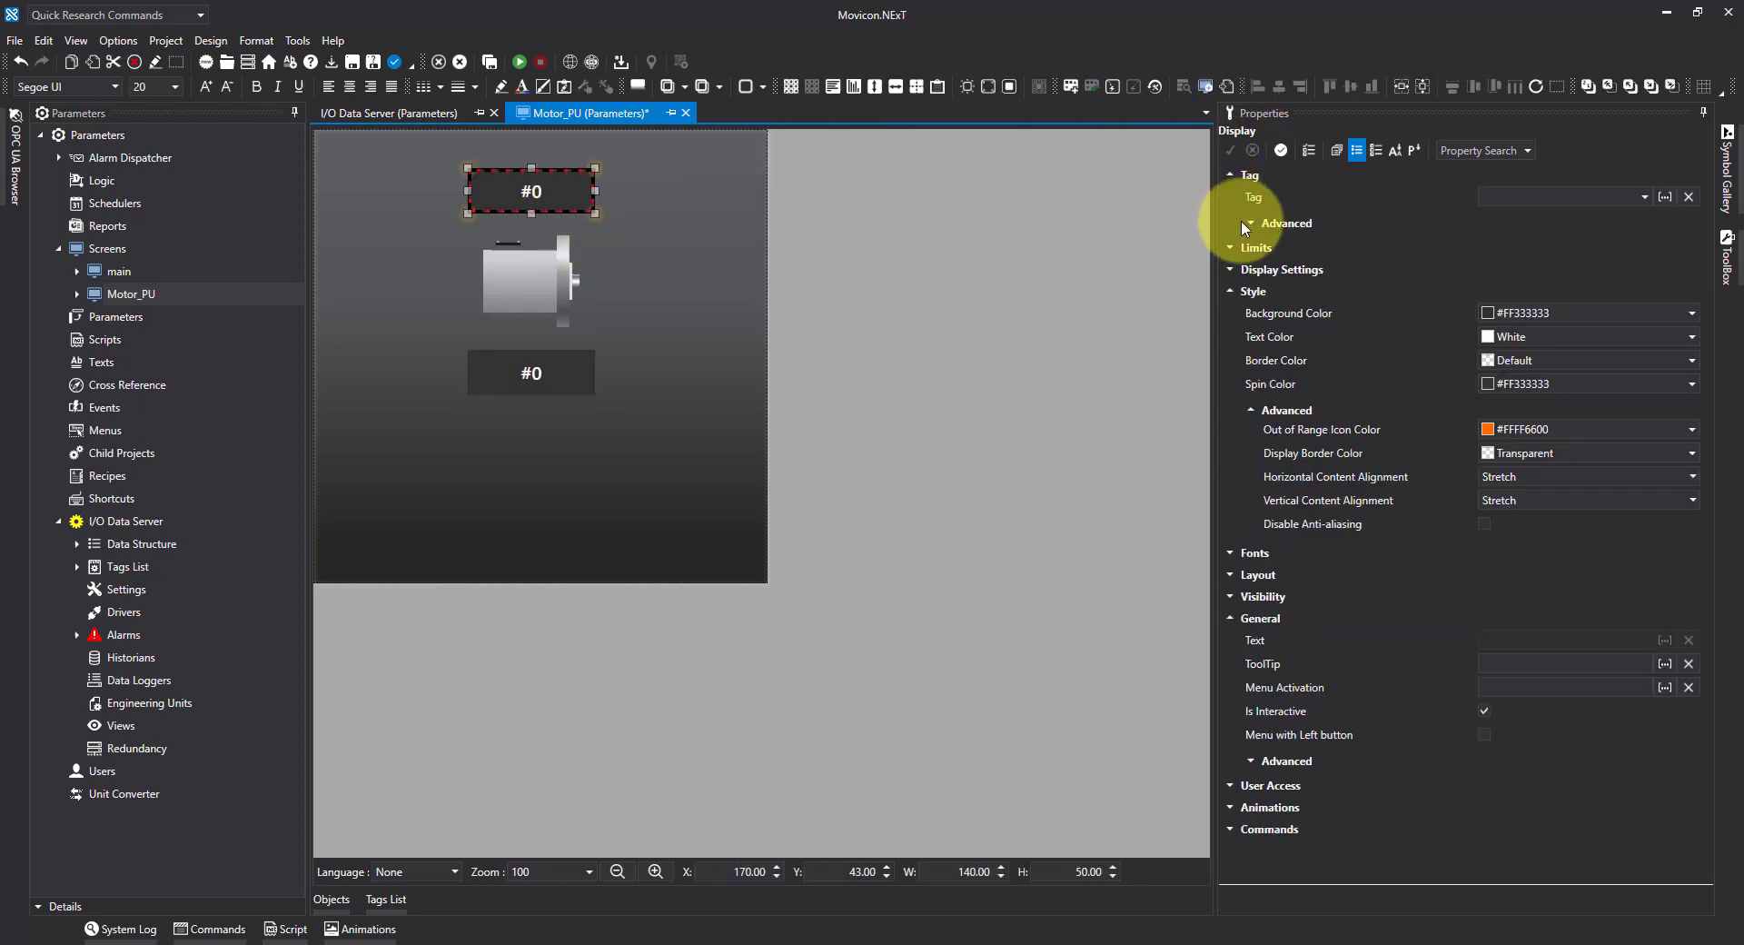
Set the top display's unit label to 'Speed'.
{"action": "left_click", "coordinate": [1232, 270]}
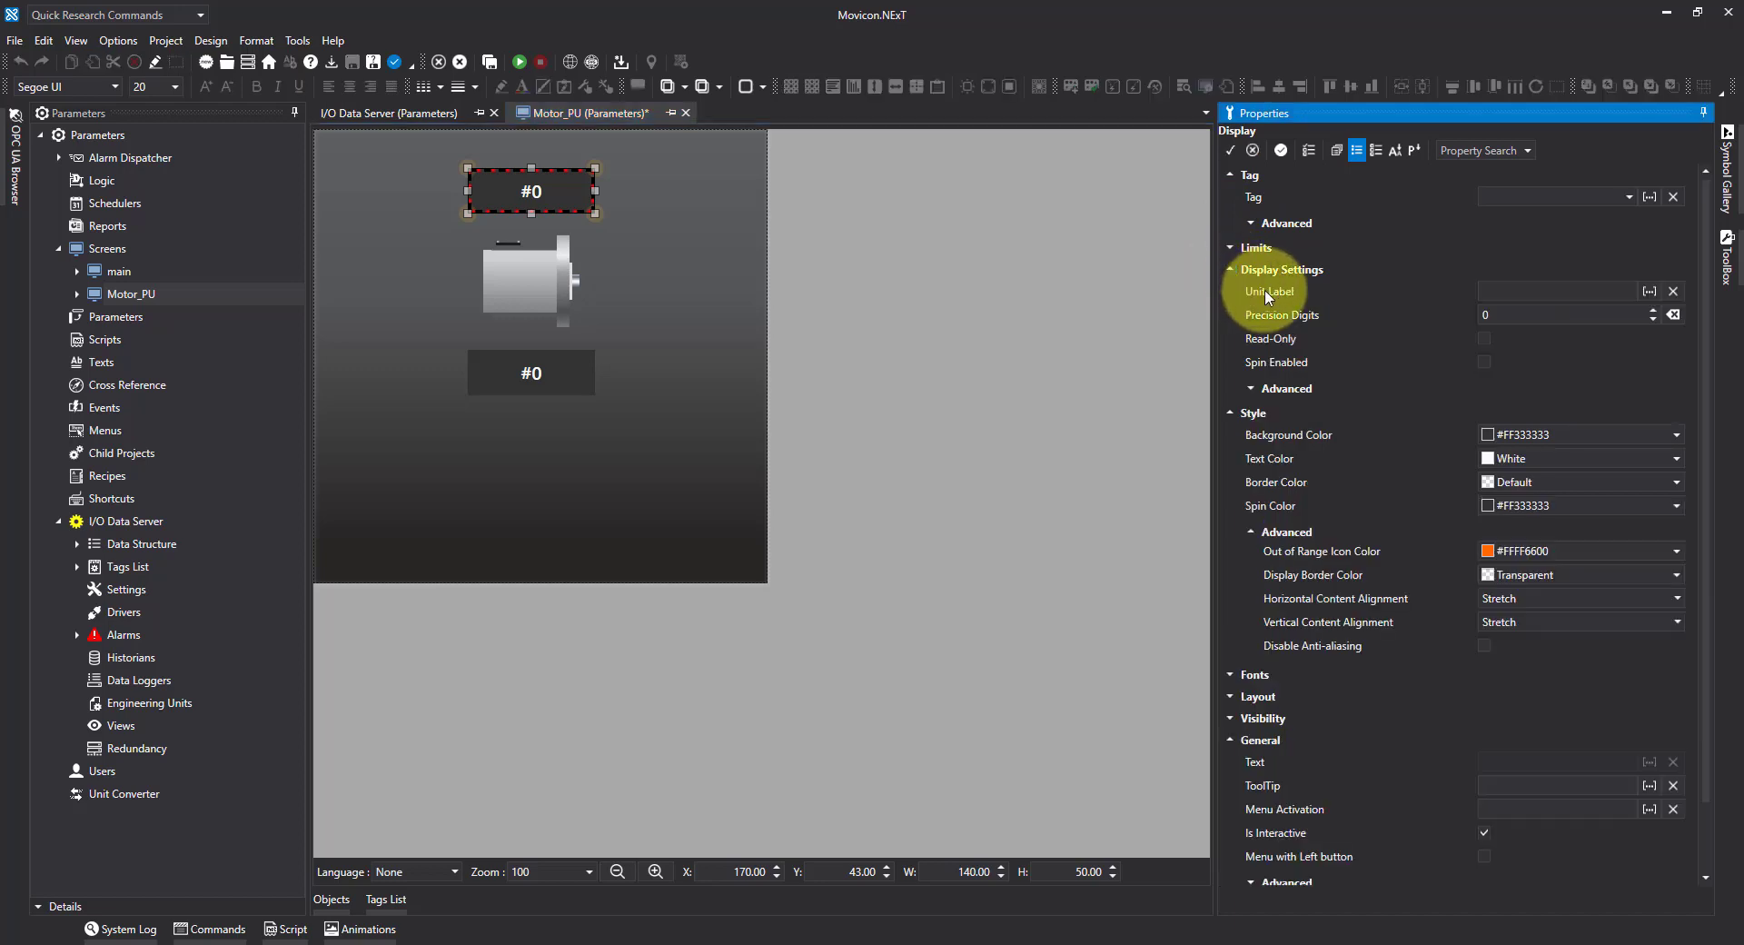
{"action": "left_click", "coordinate": [1515, 289]}
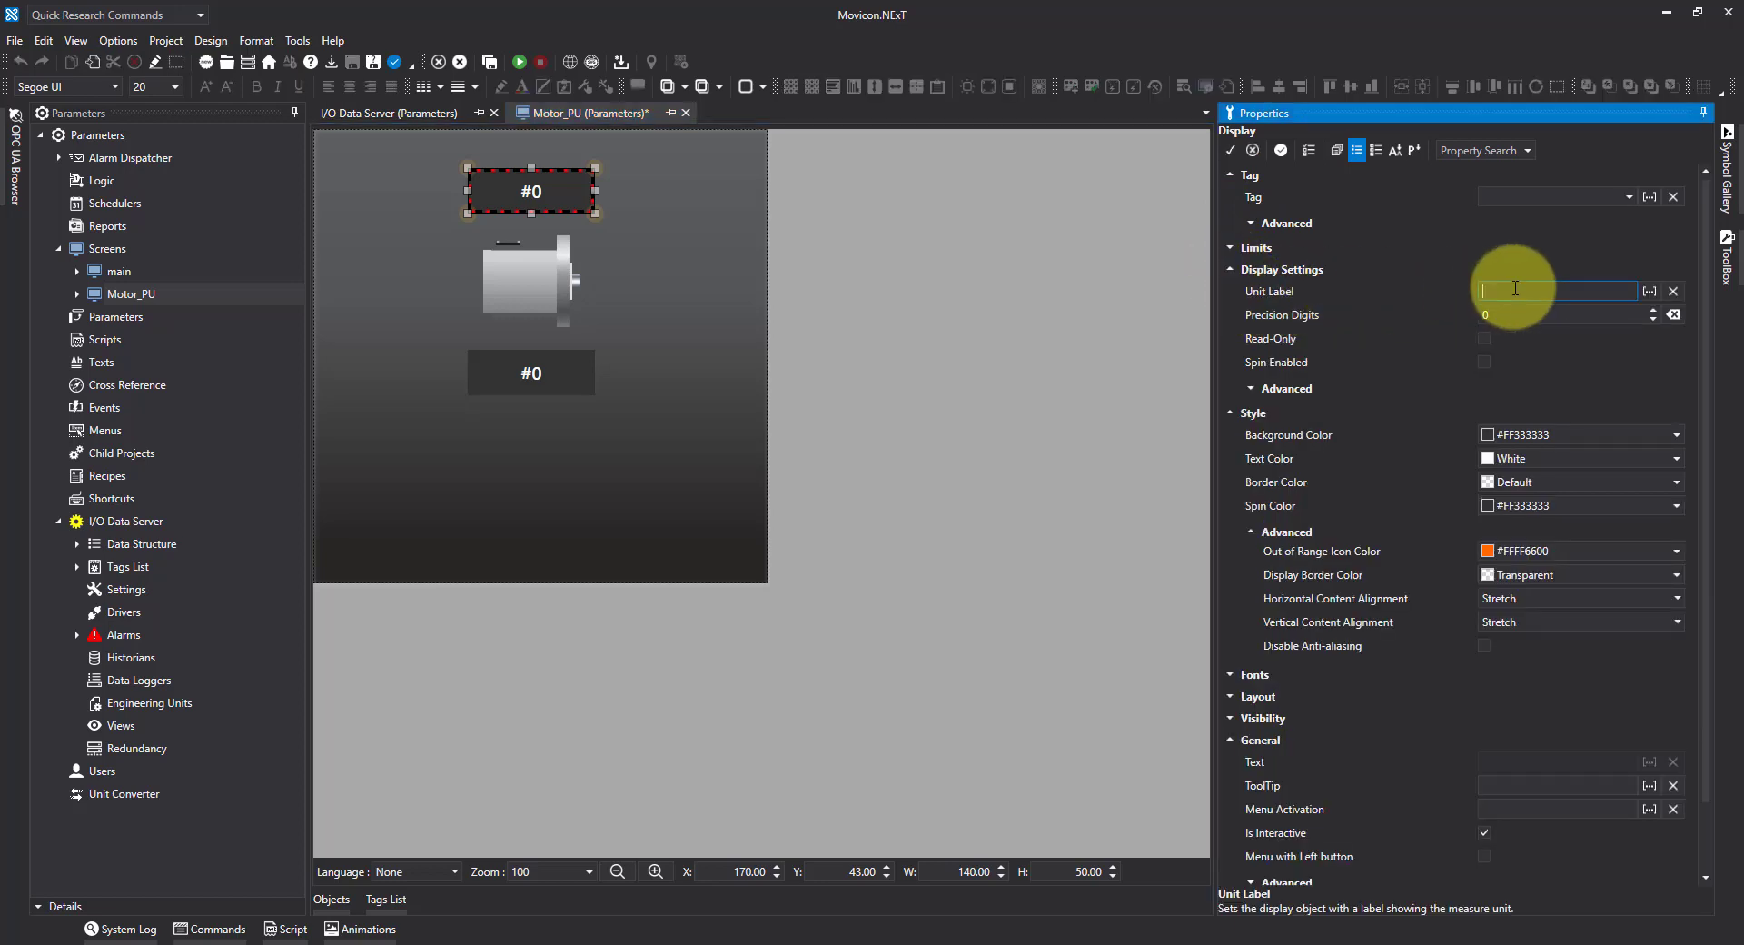
{"action": "type", "text": "Speed"}
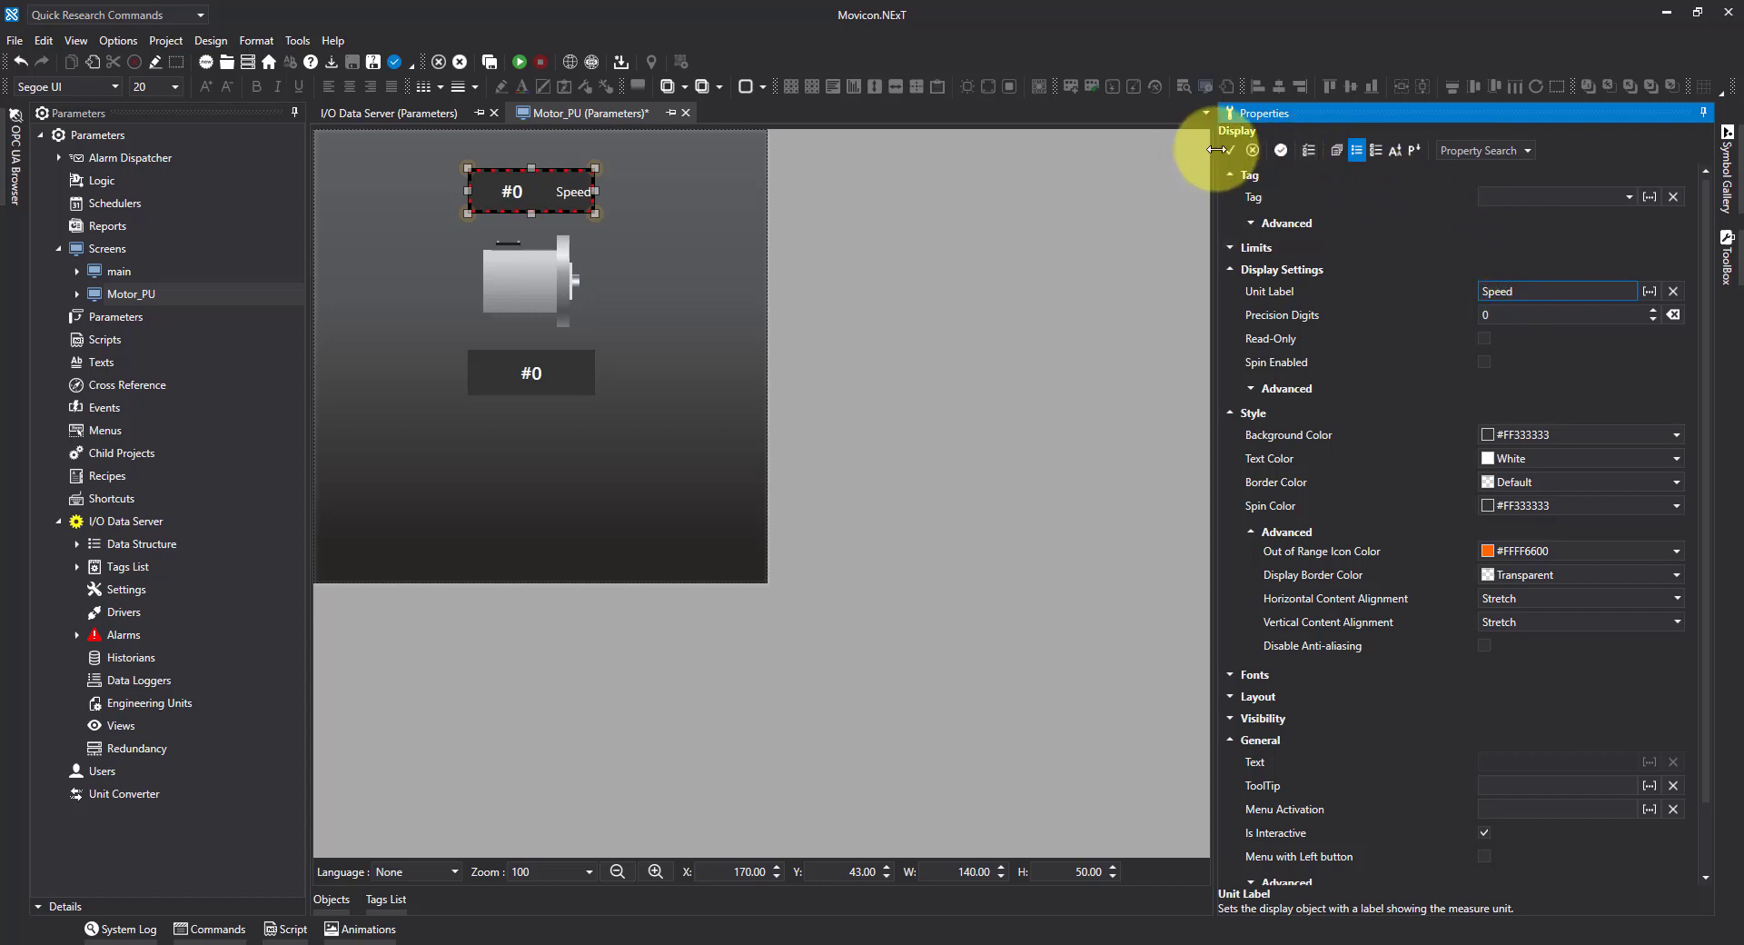
{"action": "left_click", "coordinate": [1152, 171]}
Set the lower display's unit label to 'CurrentA' and apply it.
{"action": "left_click", "coordinate": [563, 363]}
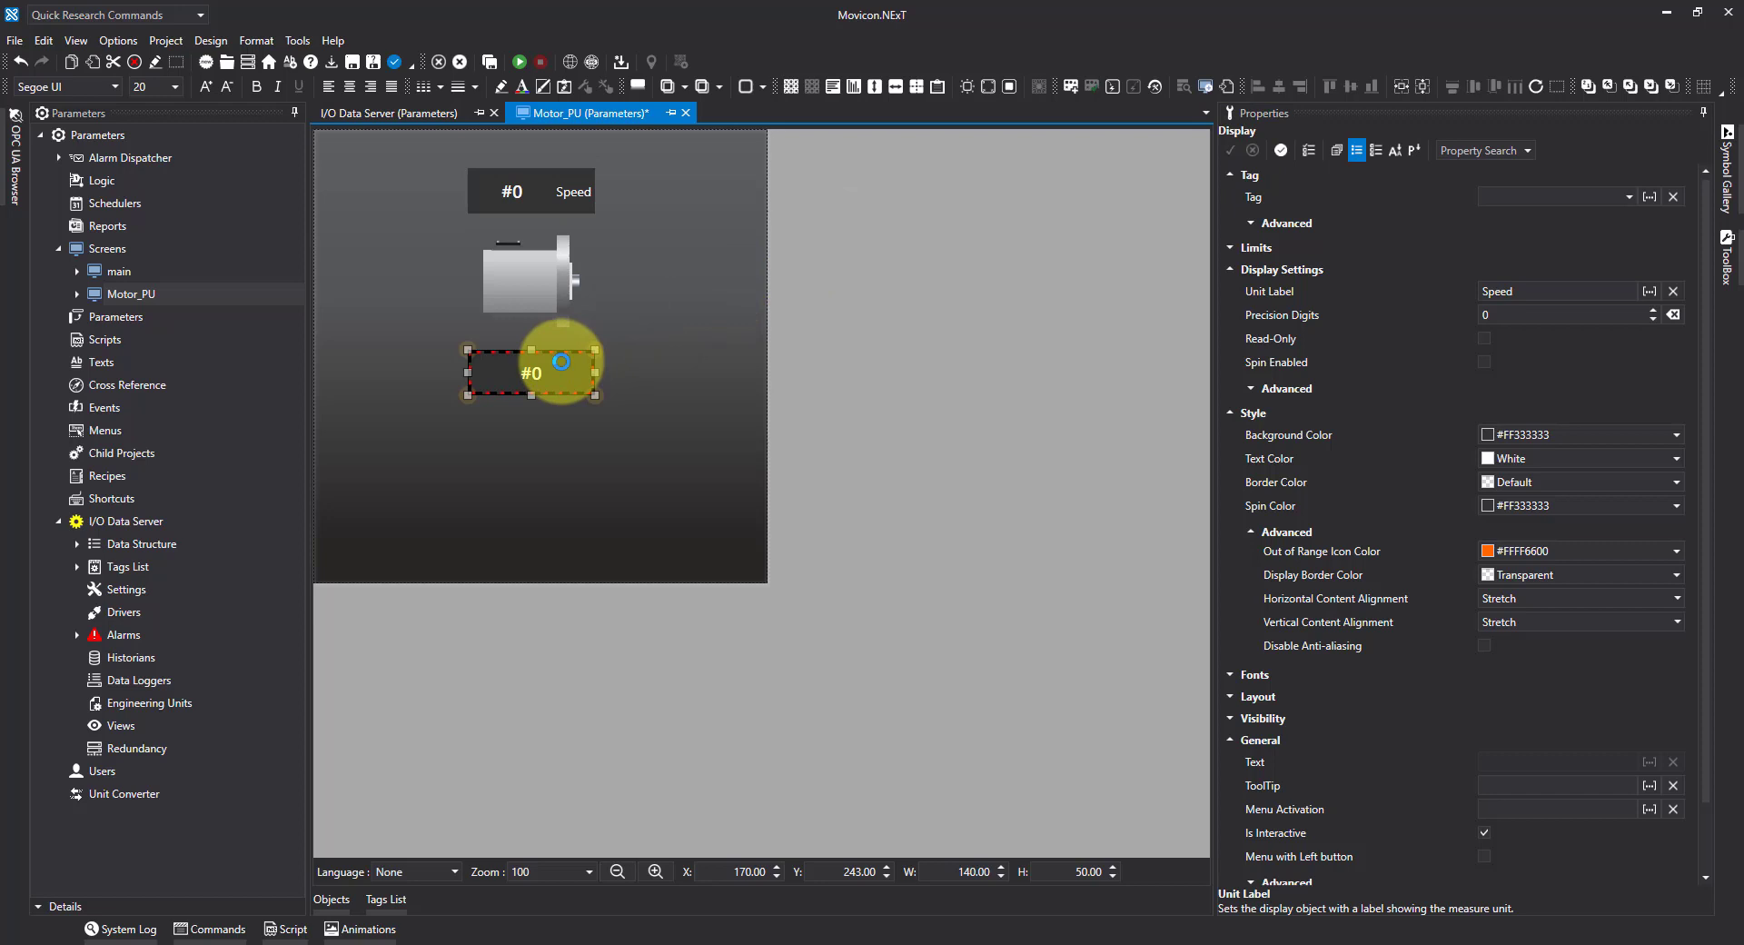
{"action": "left_click", "coordinate": [1491, 292]}
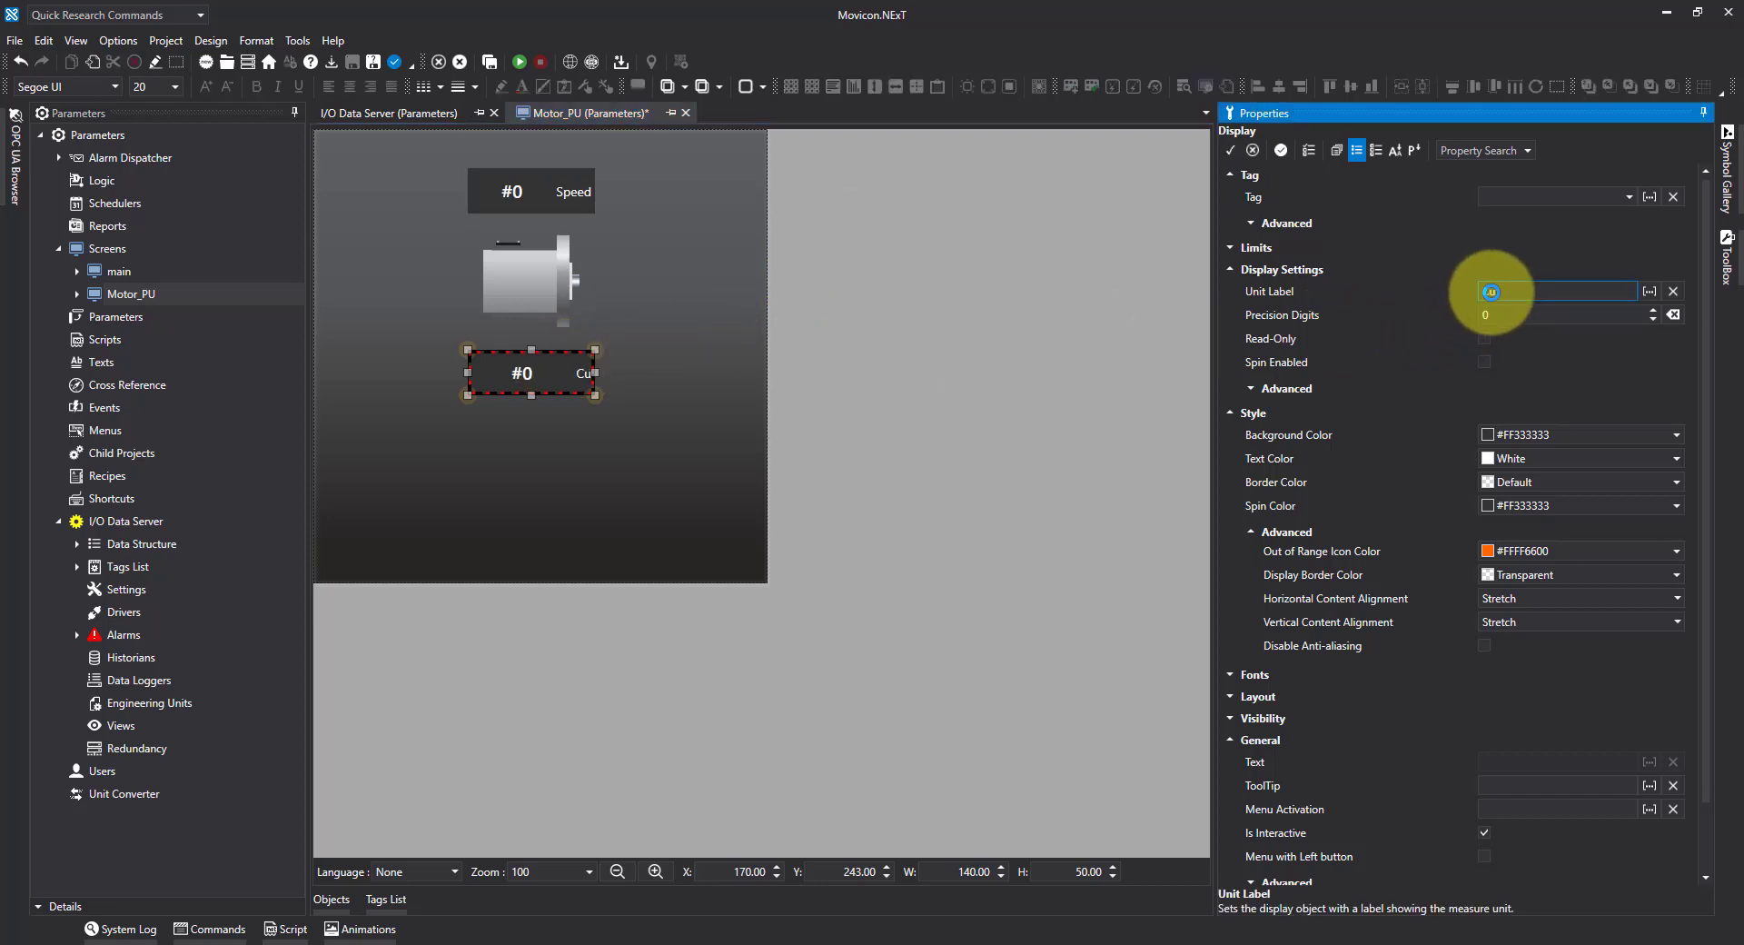
{"action": "type", "text": "CurrentA"}
{"action": "left_click", "coordinate": [1230, 150]}
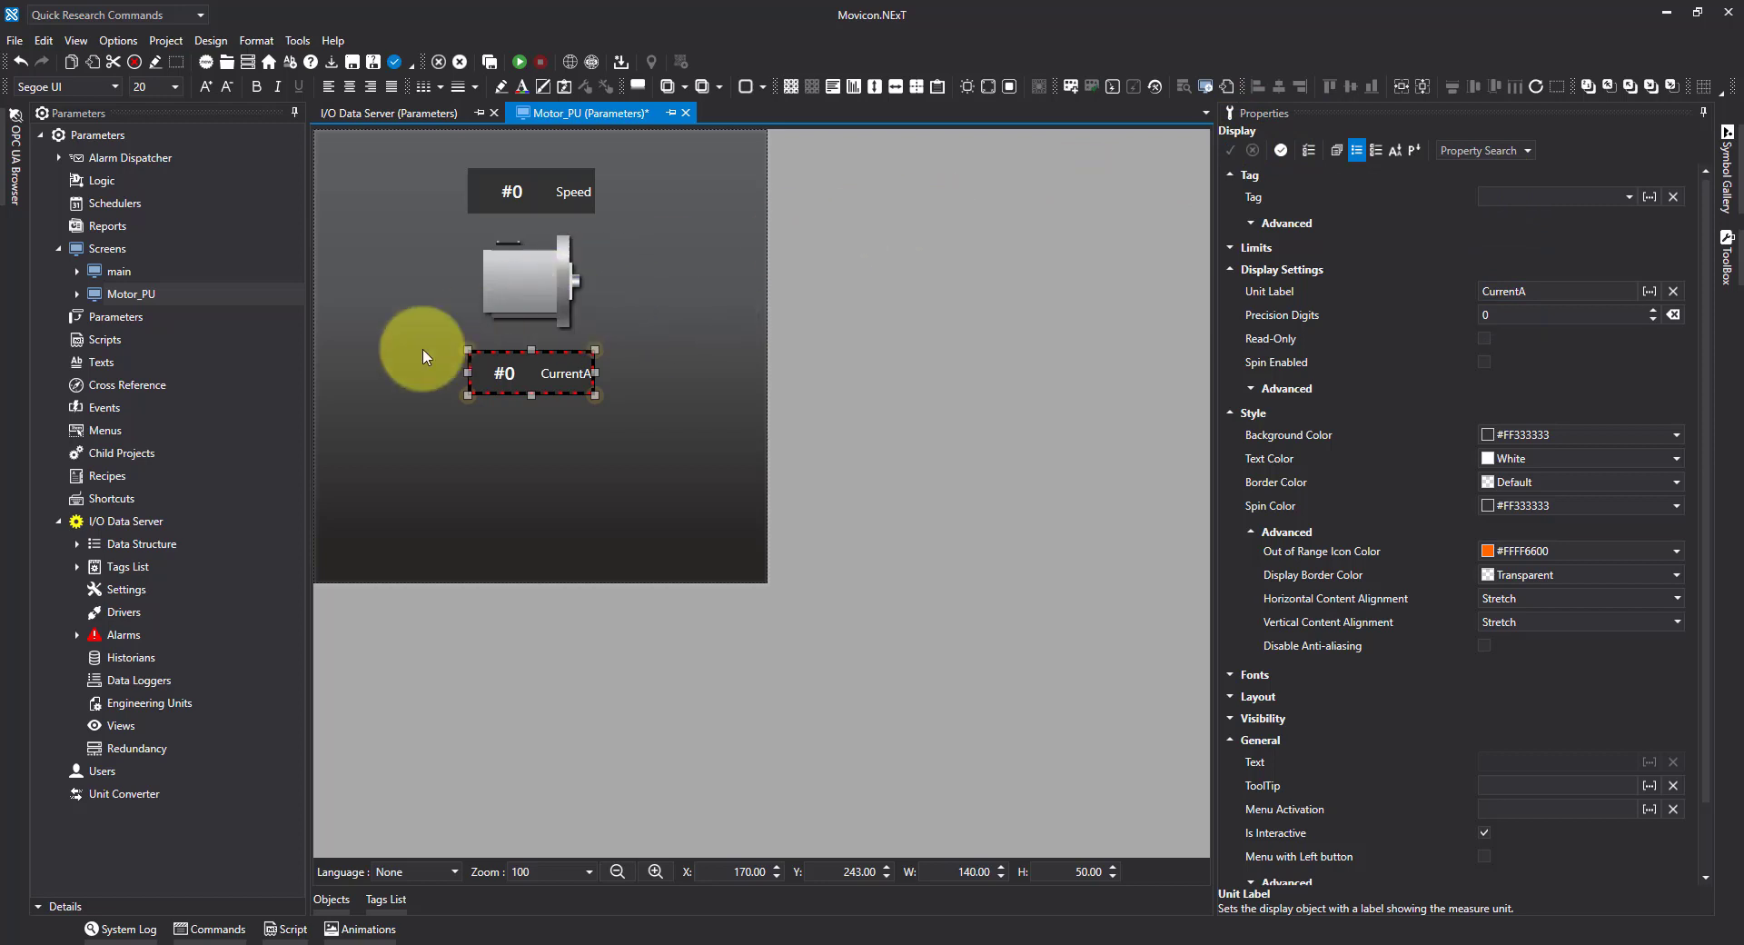
From the alias tags, link status to the motor, current to CurrentA, and speed to Speed.
{"action": "left_click", "coordinate": [78, 566]}
{"action": "left_click", "coordinate": [78, 567]}
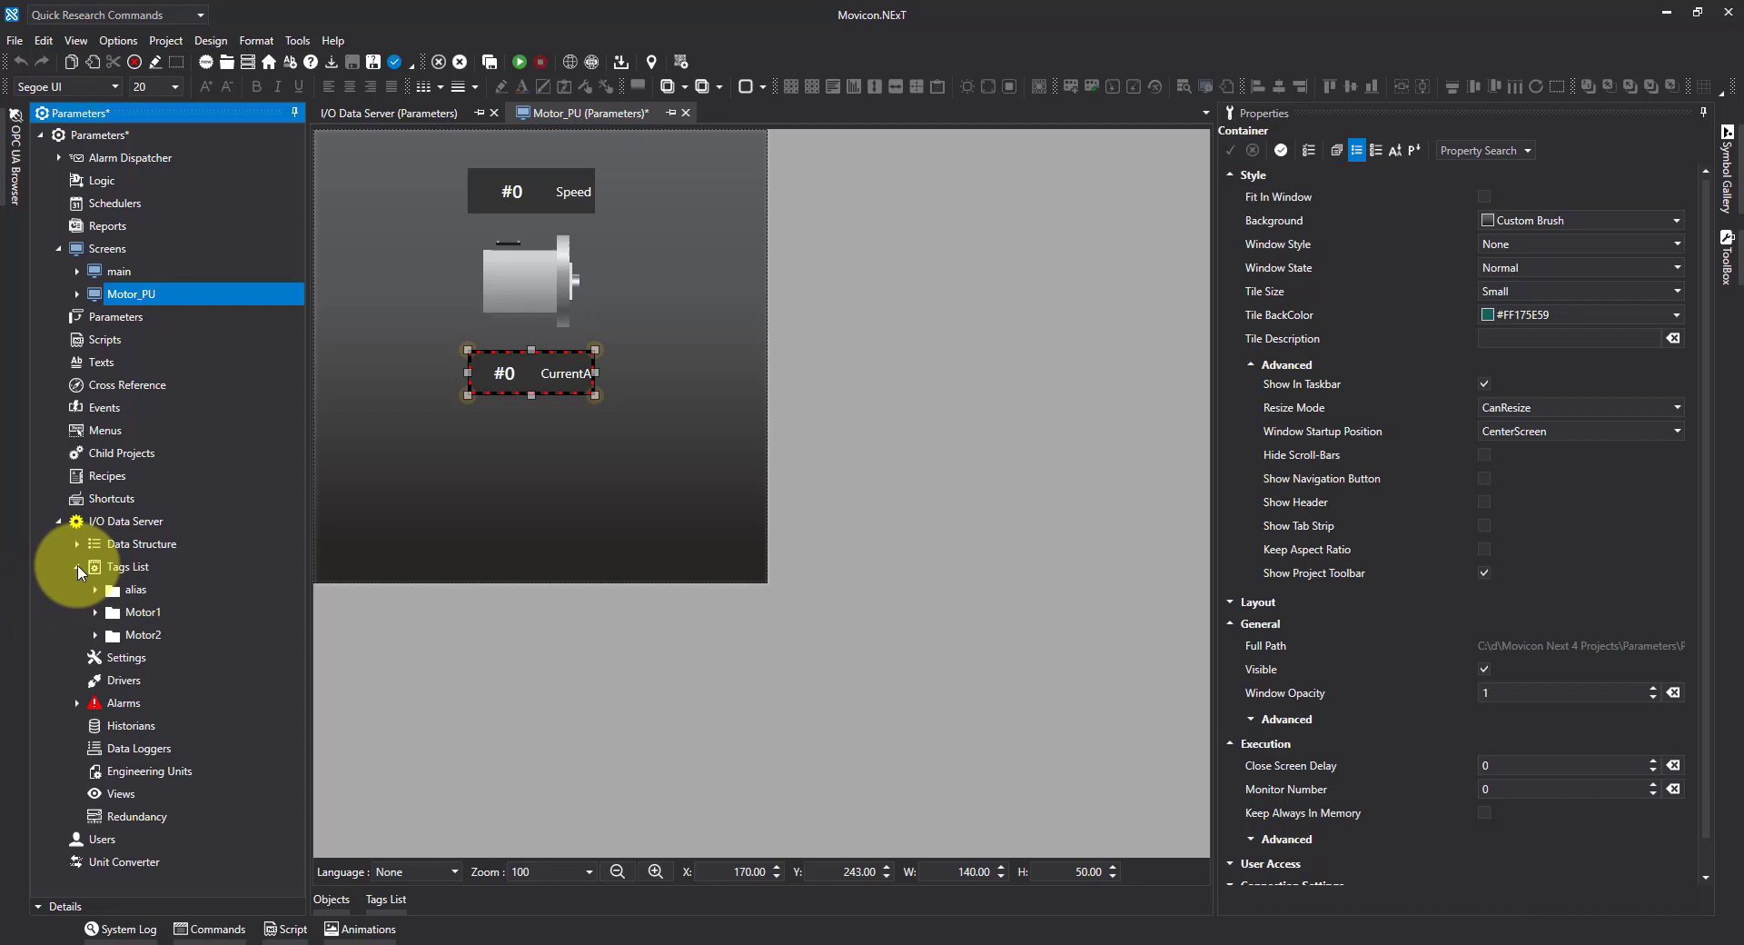
{"action": "left_click", "coordinate": [96, 590]}
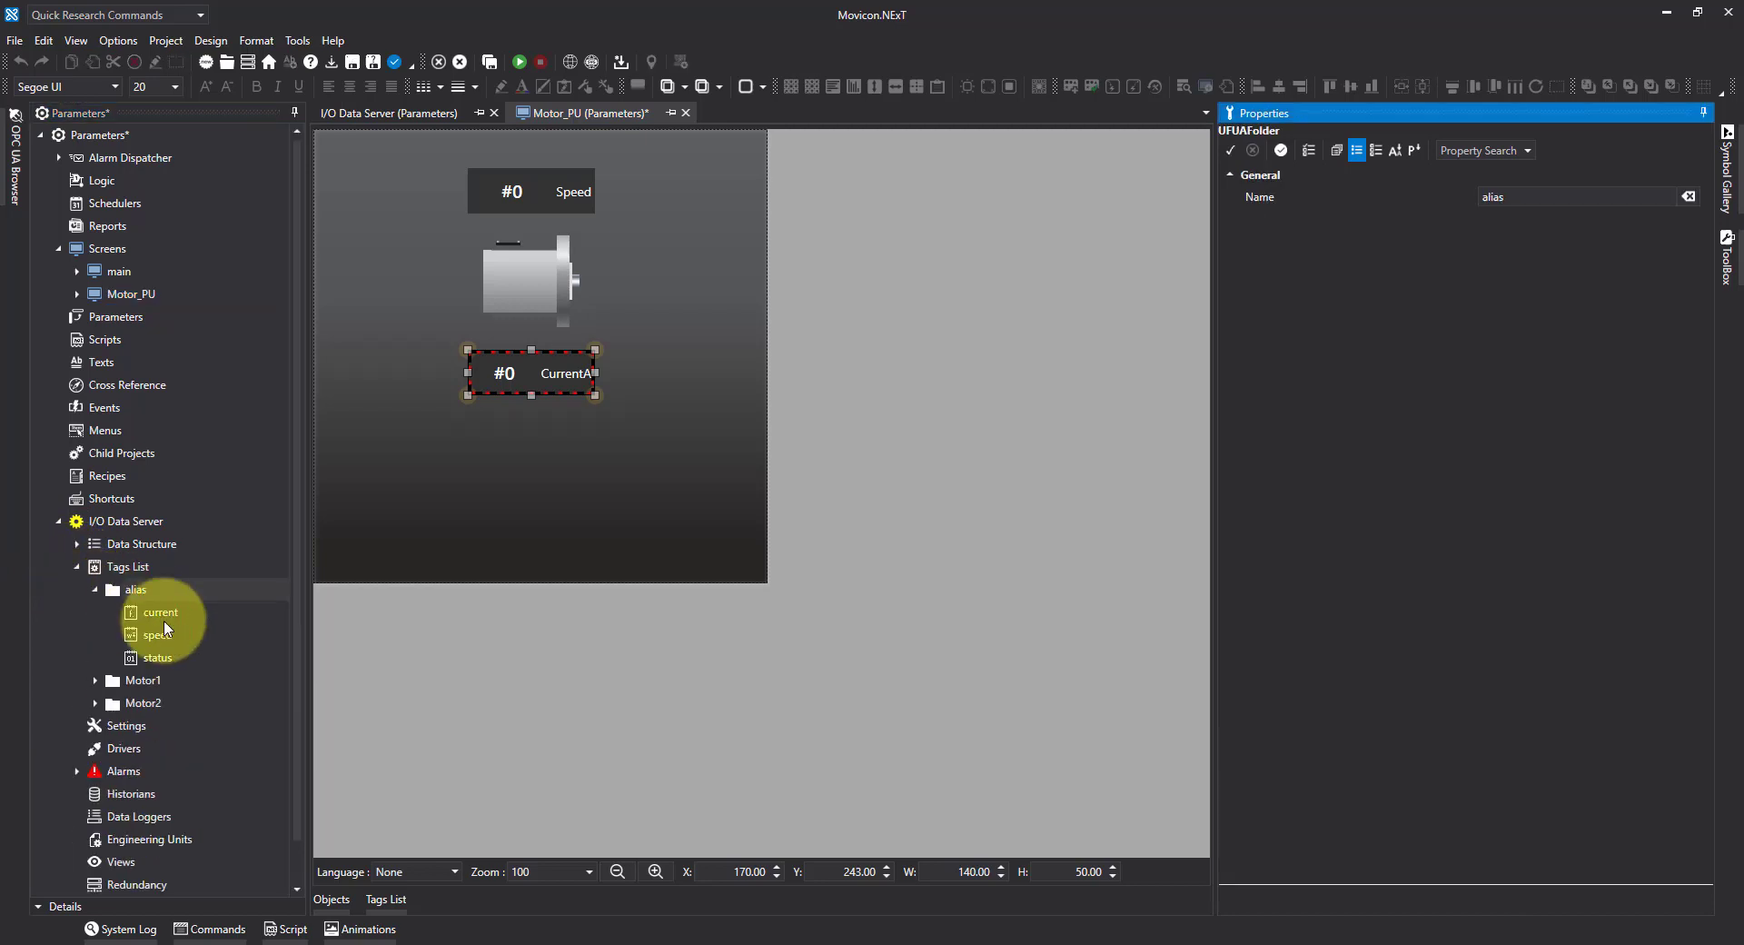
{"action": "left_click_drag", "start_coordinate": [167, 659], "coordinate": [548, 300]}
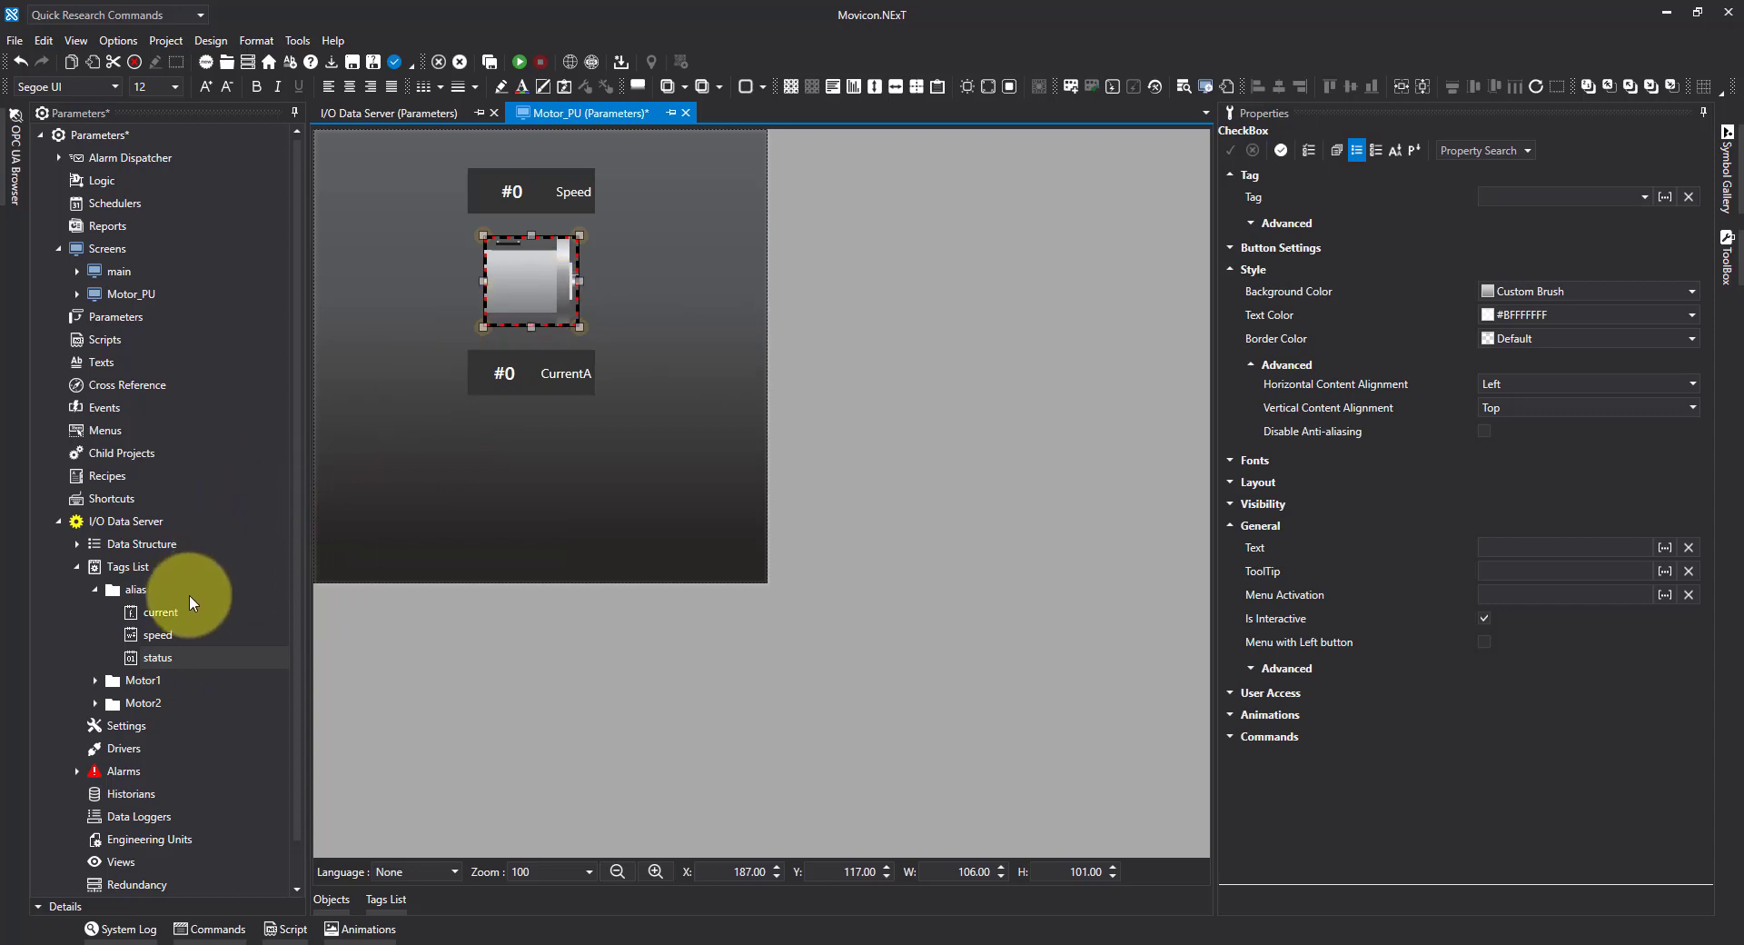
{"action": "left_click_drag", "start_coordinate": [161, 617], "coordinate": [548, 378]}
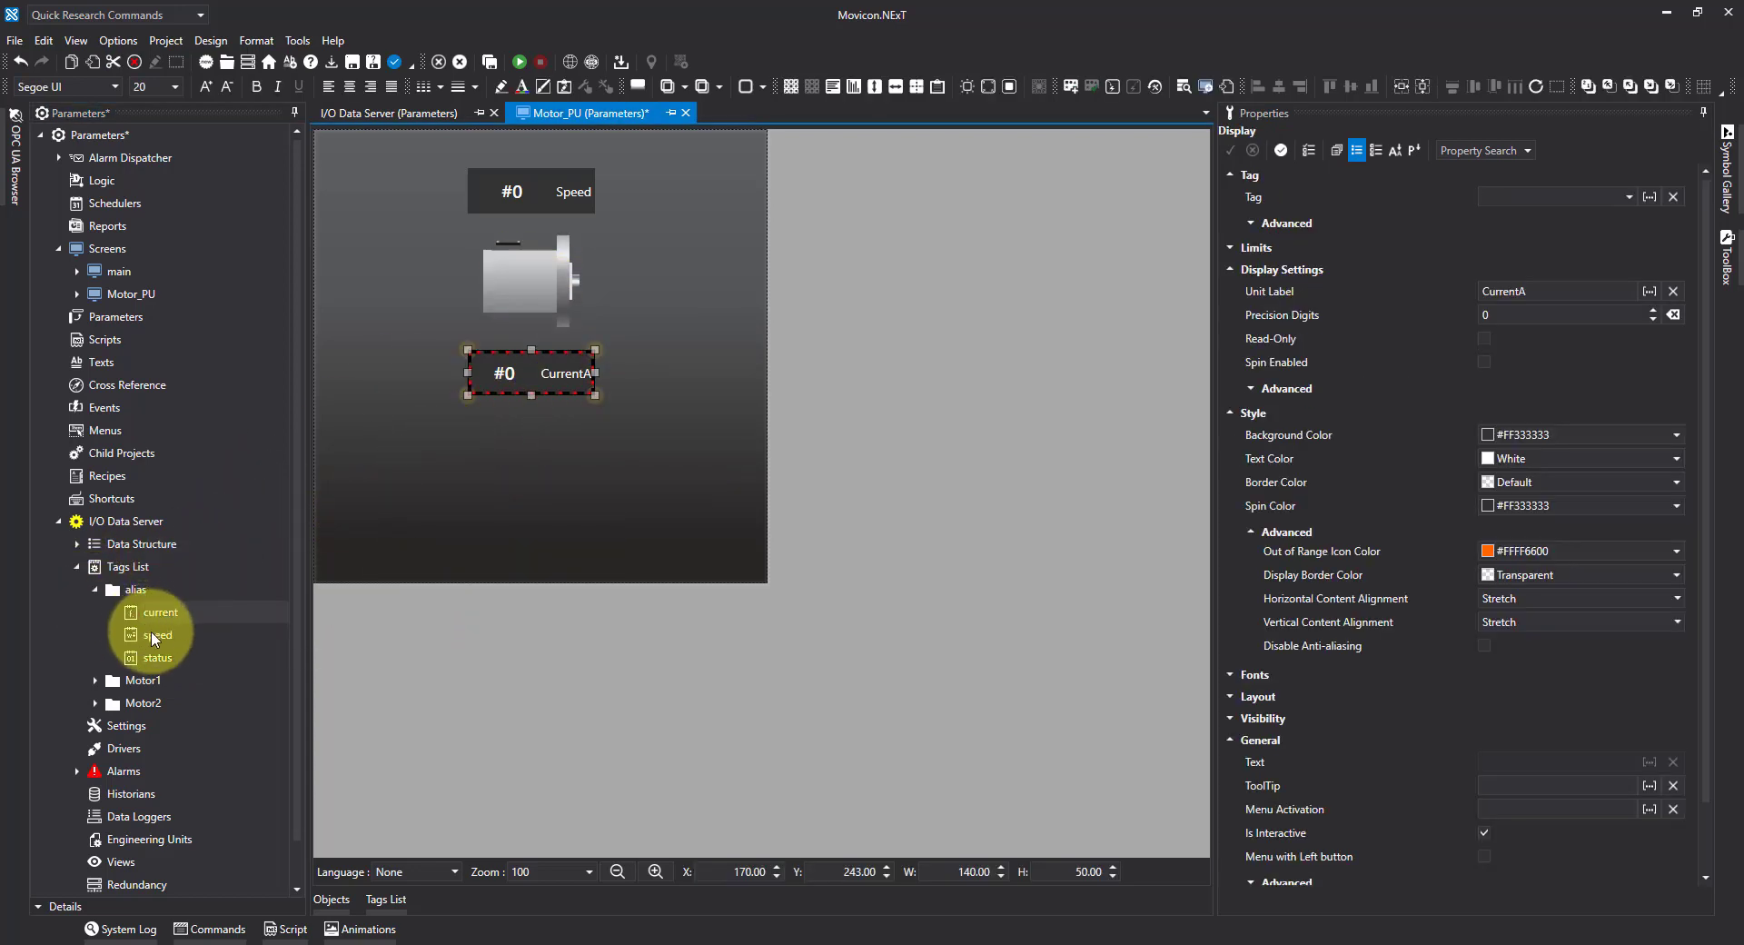
{"action": "left_click_drag", "start_coordinate": [153, 635], "coordinate": [558, 189]}
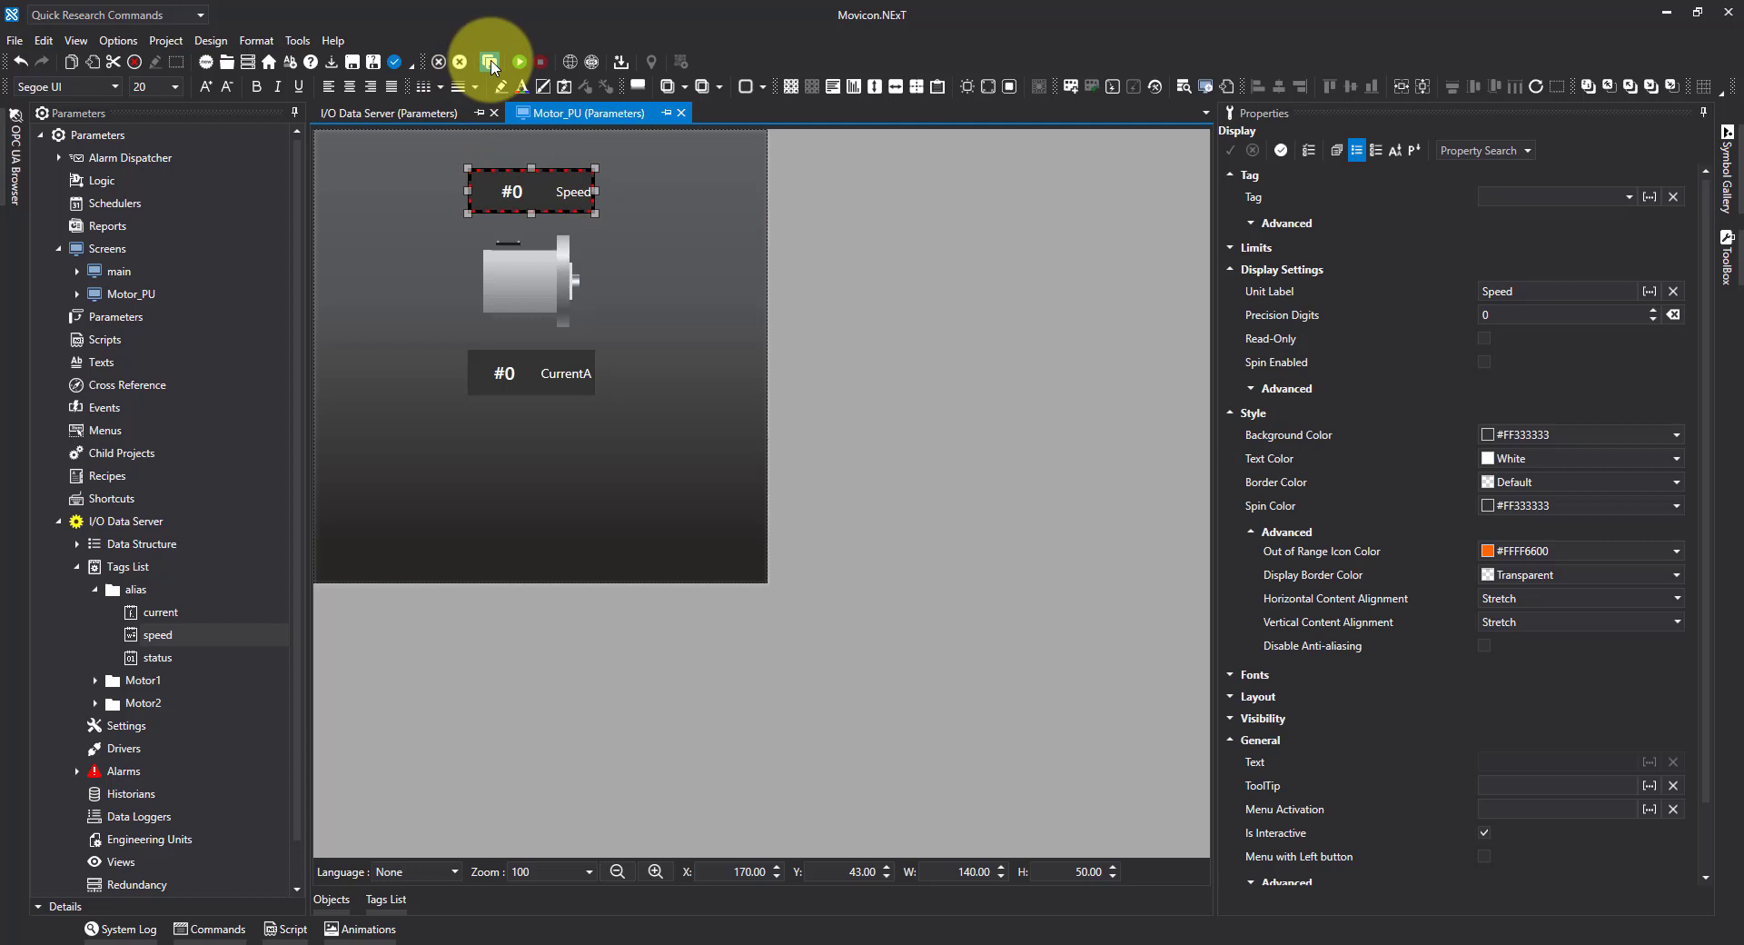
Place a Standard Metro Style button from the ToolBox near the bottom of Motor_PU.
{"action": "key", "text": "Escape"}
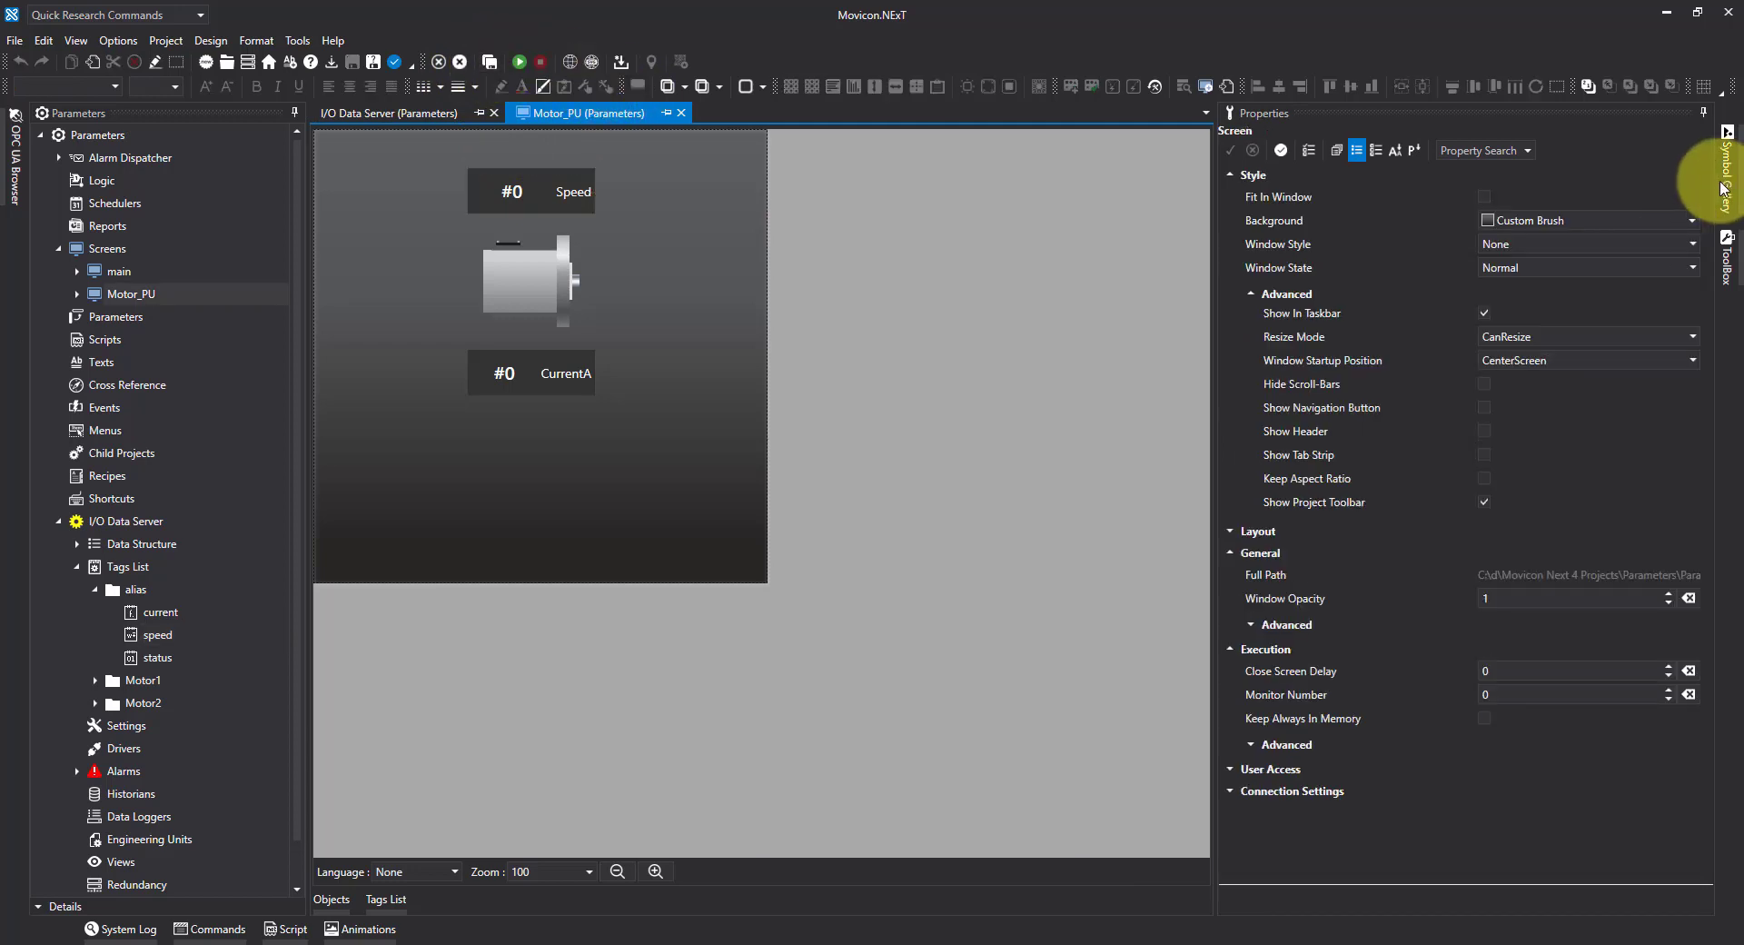
{"action": "left_click", "coordinate": [1724, 258]}
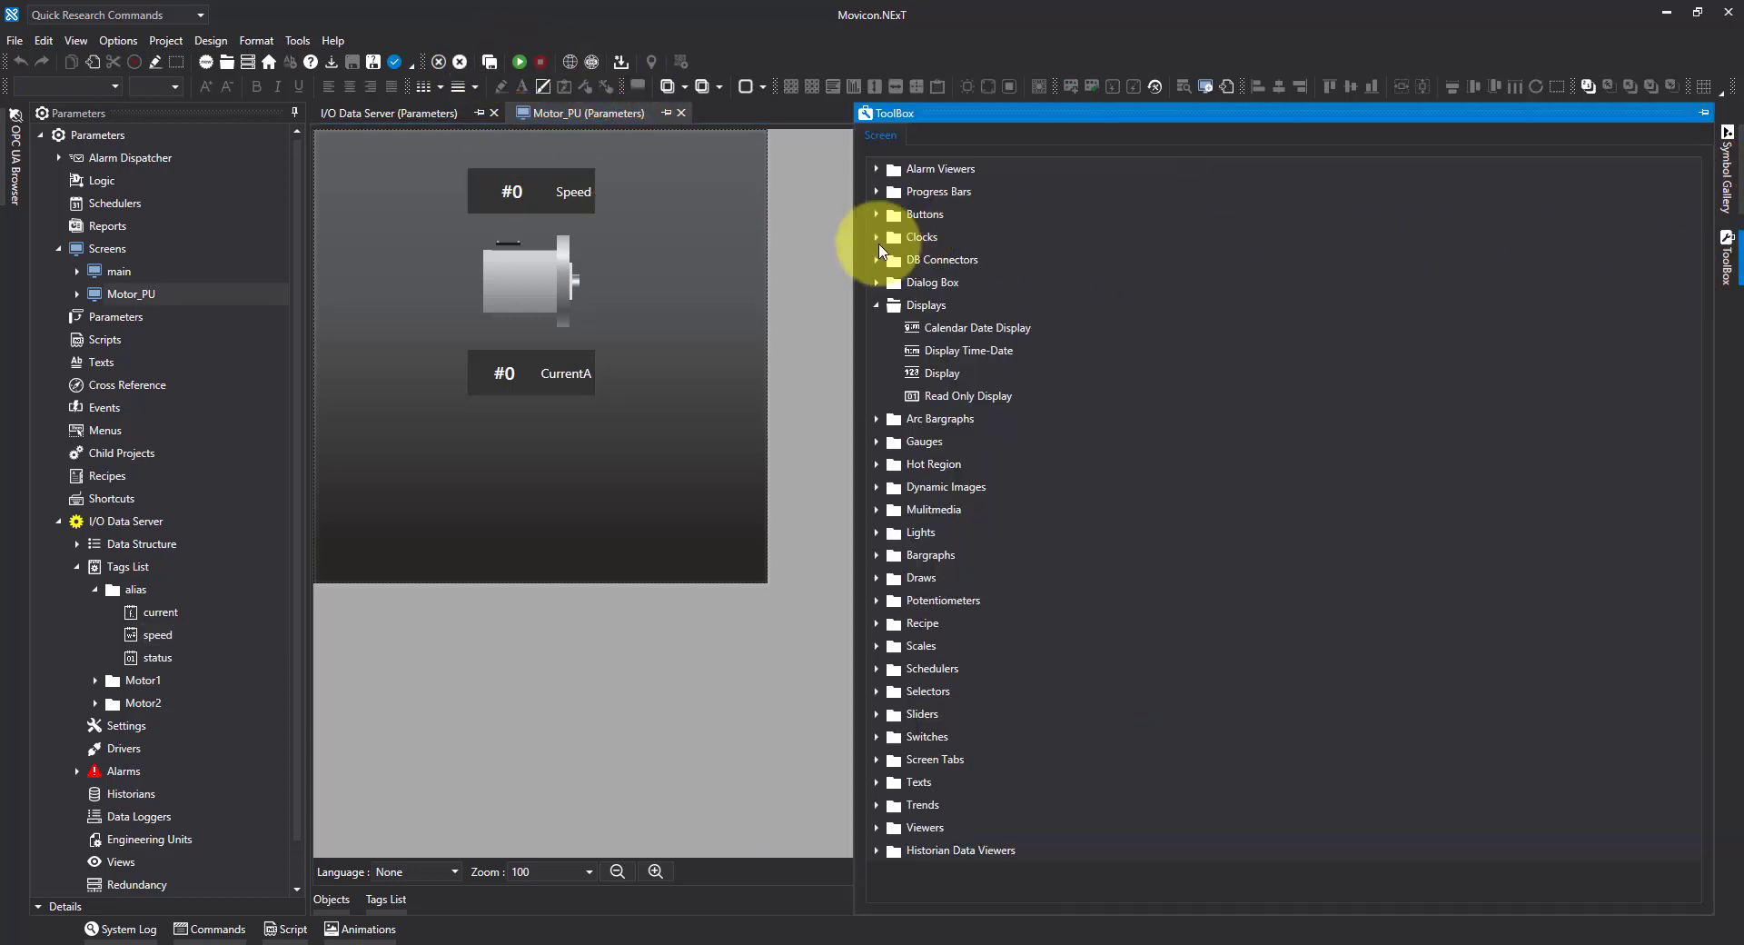
{"action": "left_click", "coordinate": [877, 216]}
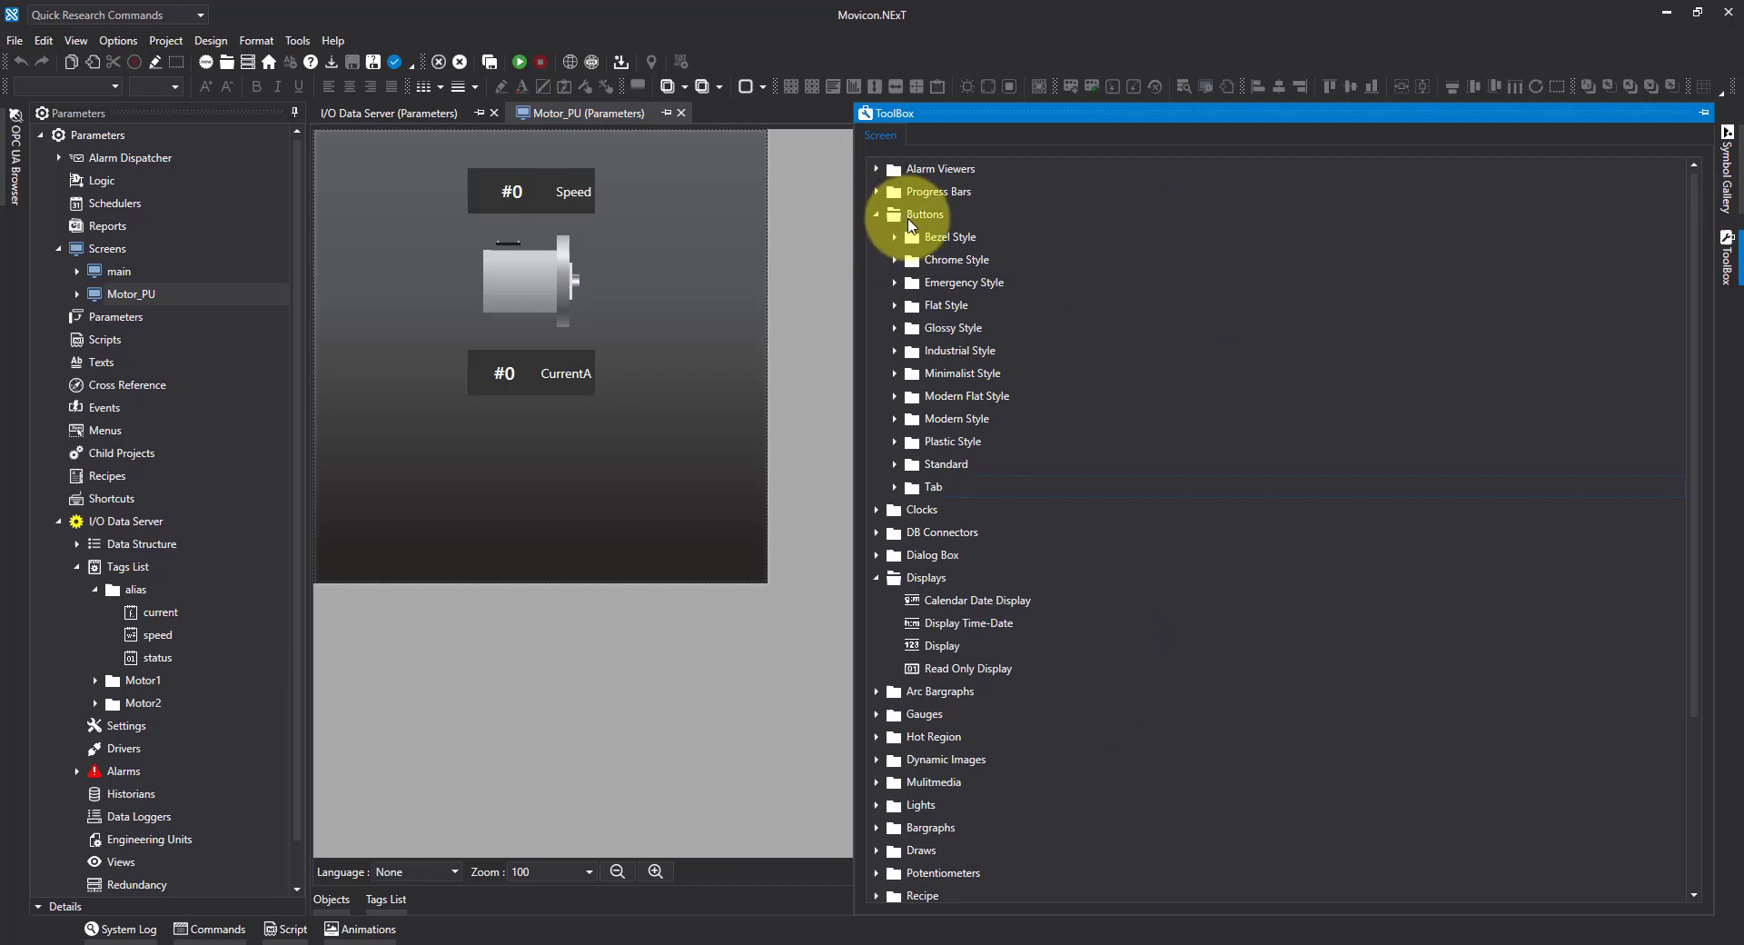
{"action": "left_click", "coordinate": [895, 464]}
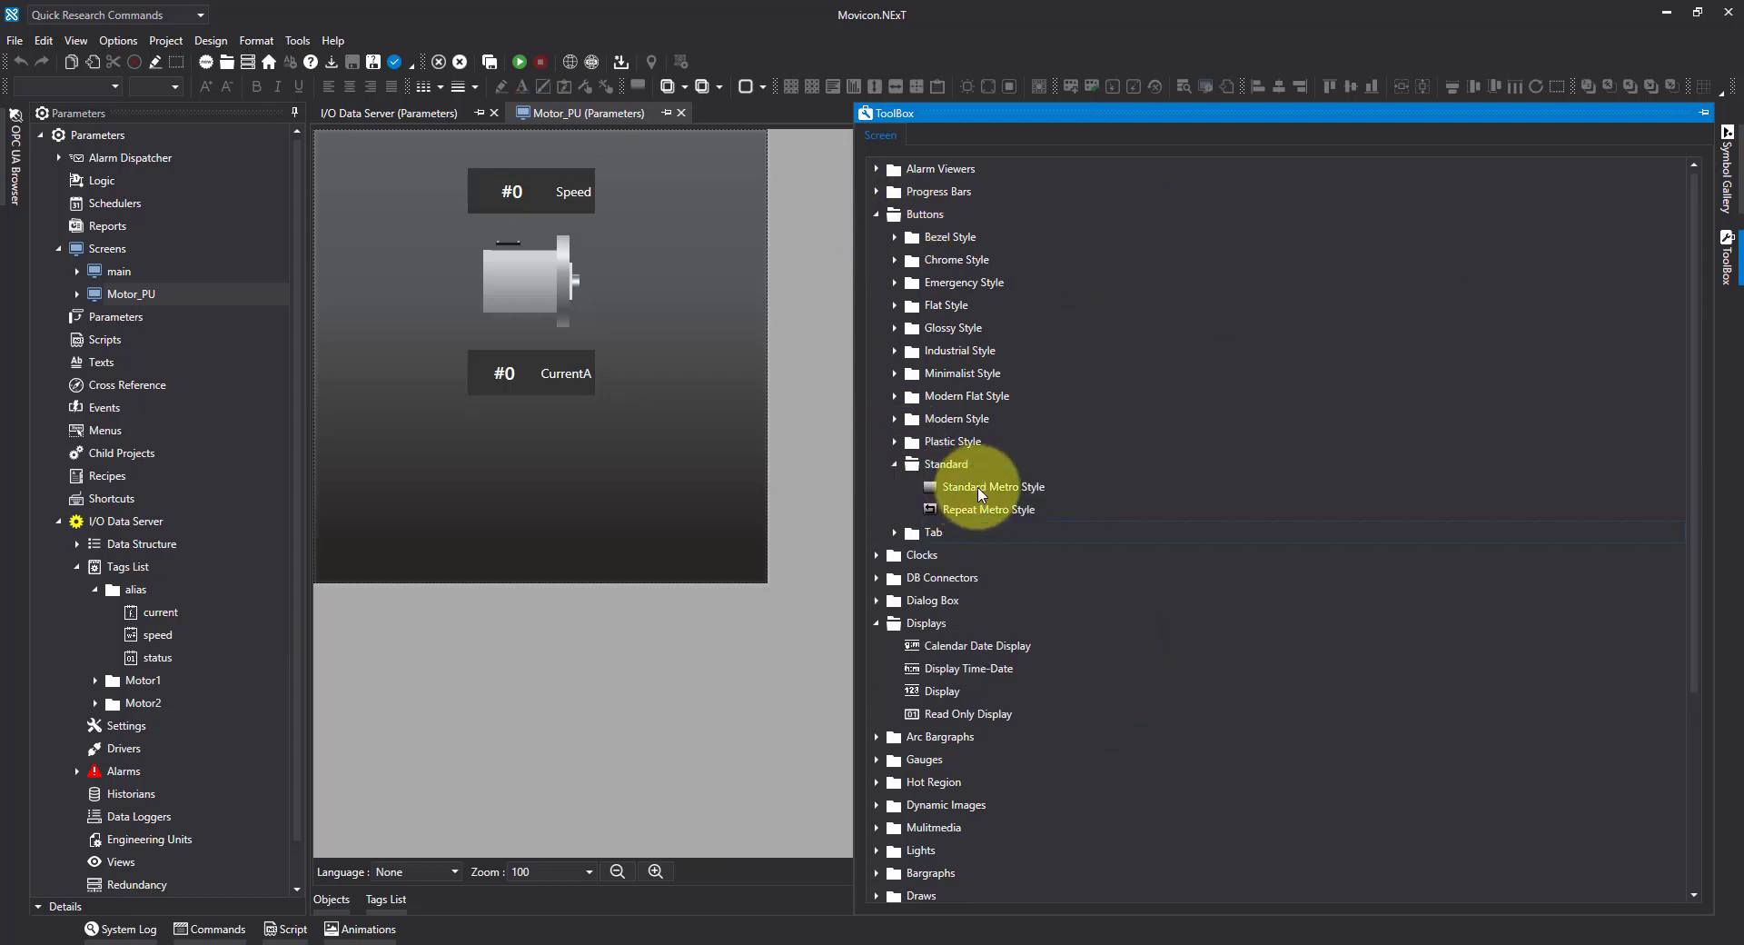
{"action": "left_click_drag", "start_coordinate": [995, 488], "coordinate": [591, 558]}
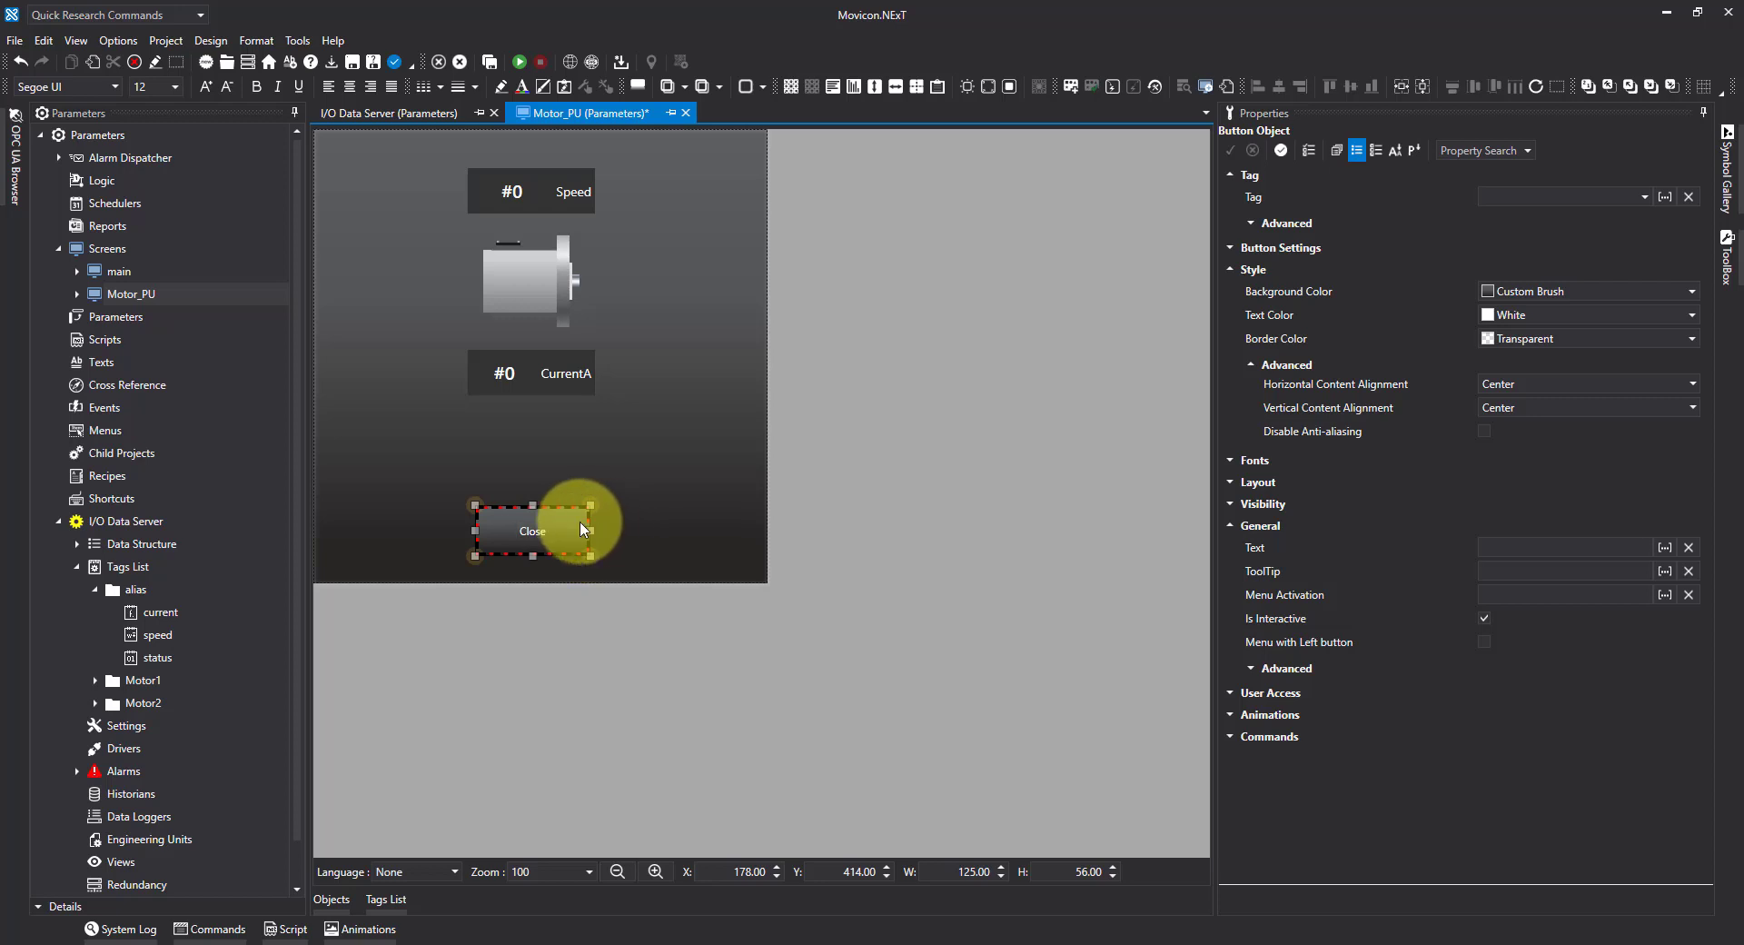
Set the Close button's text size to 18.
{"action": "left_click", "coordinate": [554, 521]}
{"action": "left_click", "coordinate": [176, 87]}
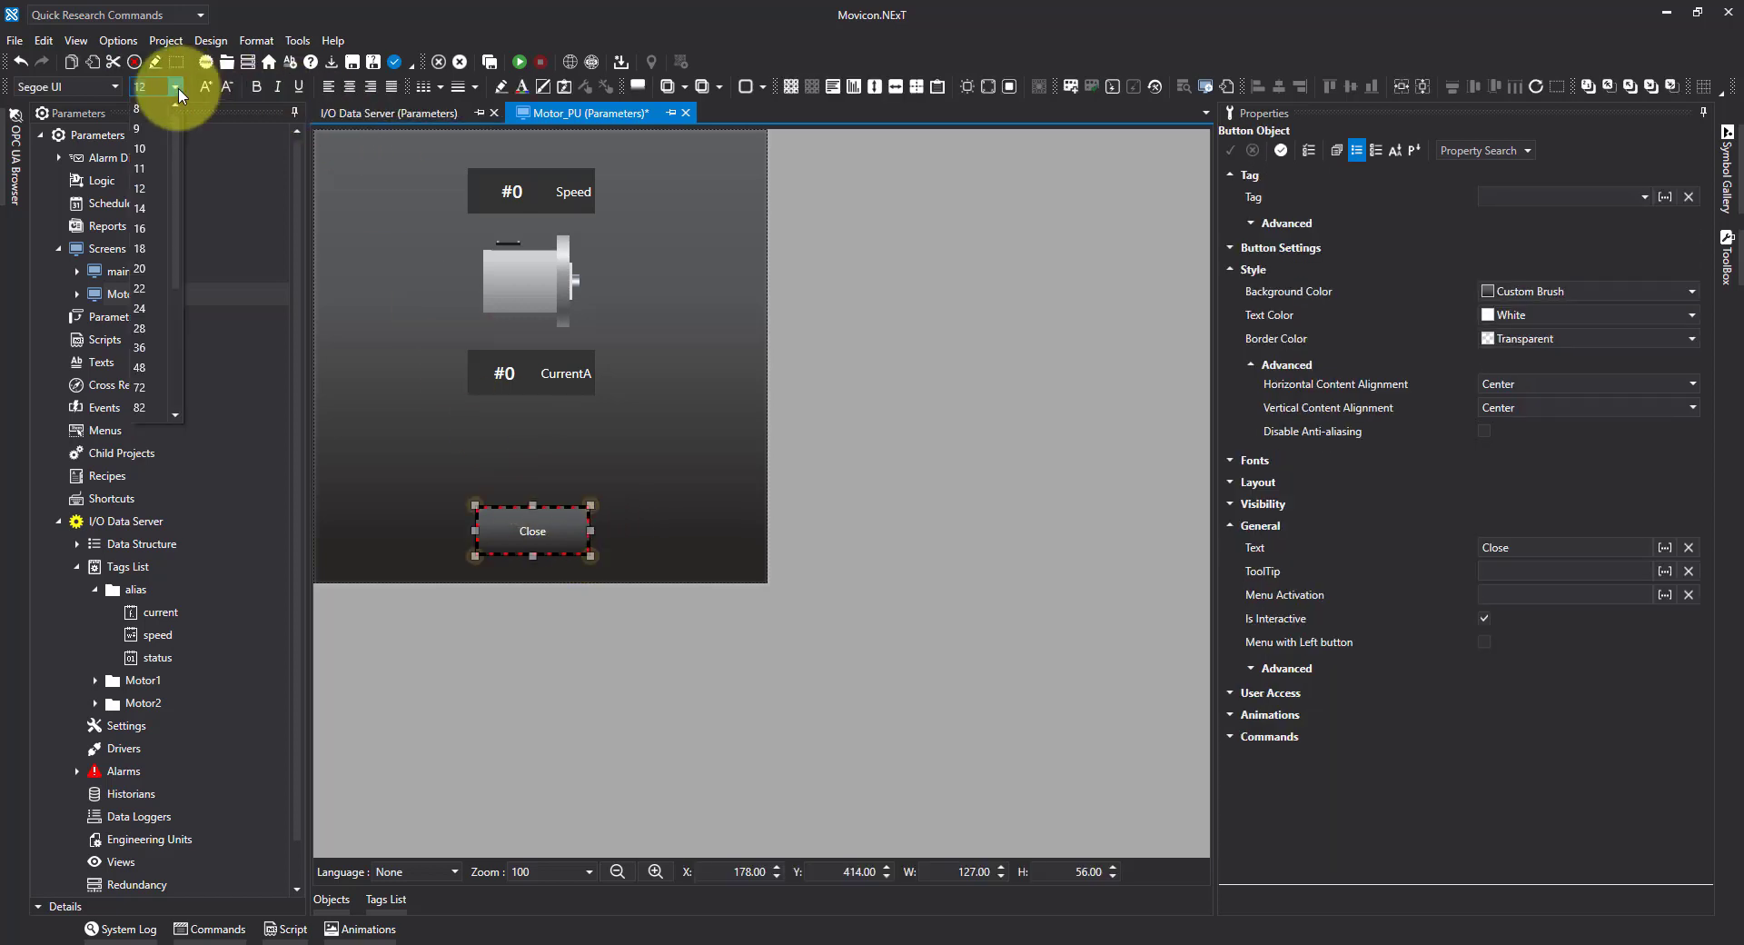
{"action": "left_click", "coordinate": [151, 252]}
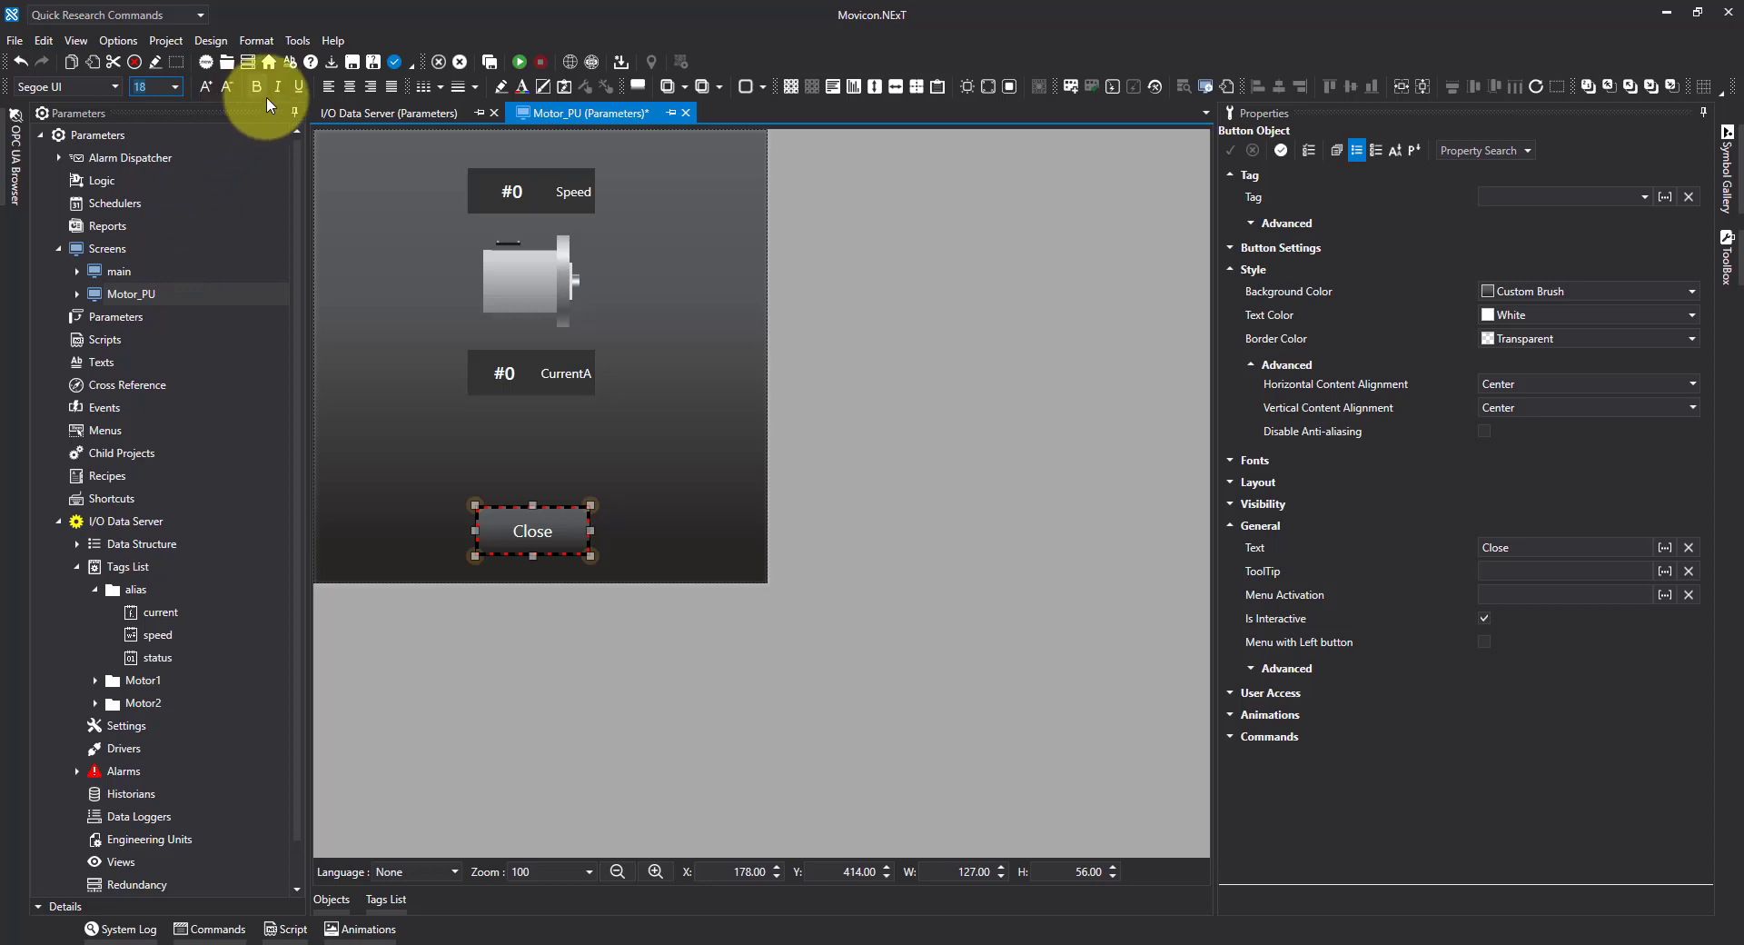
{"action": "left_click", "coordinate": [667, 476]}
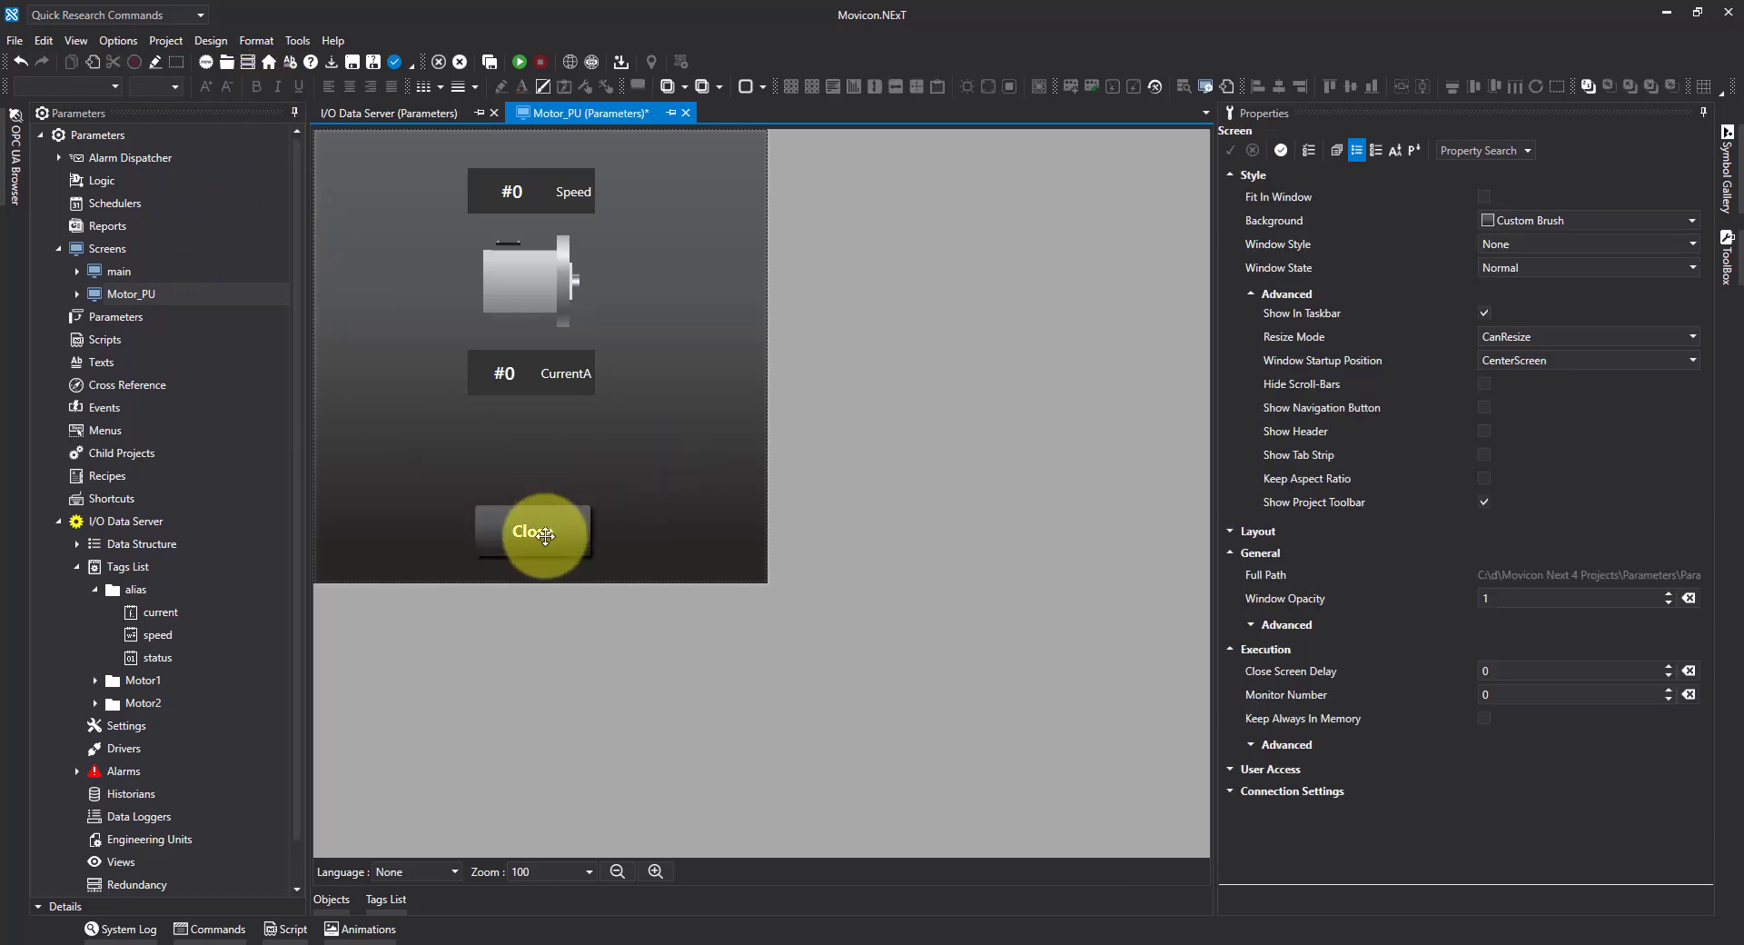
Give the Close button a Screens command of type Close targeting the Motor_PU screen.
{"action": "left_click", "coordinate": [545, 536]}
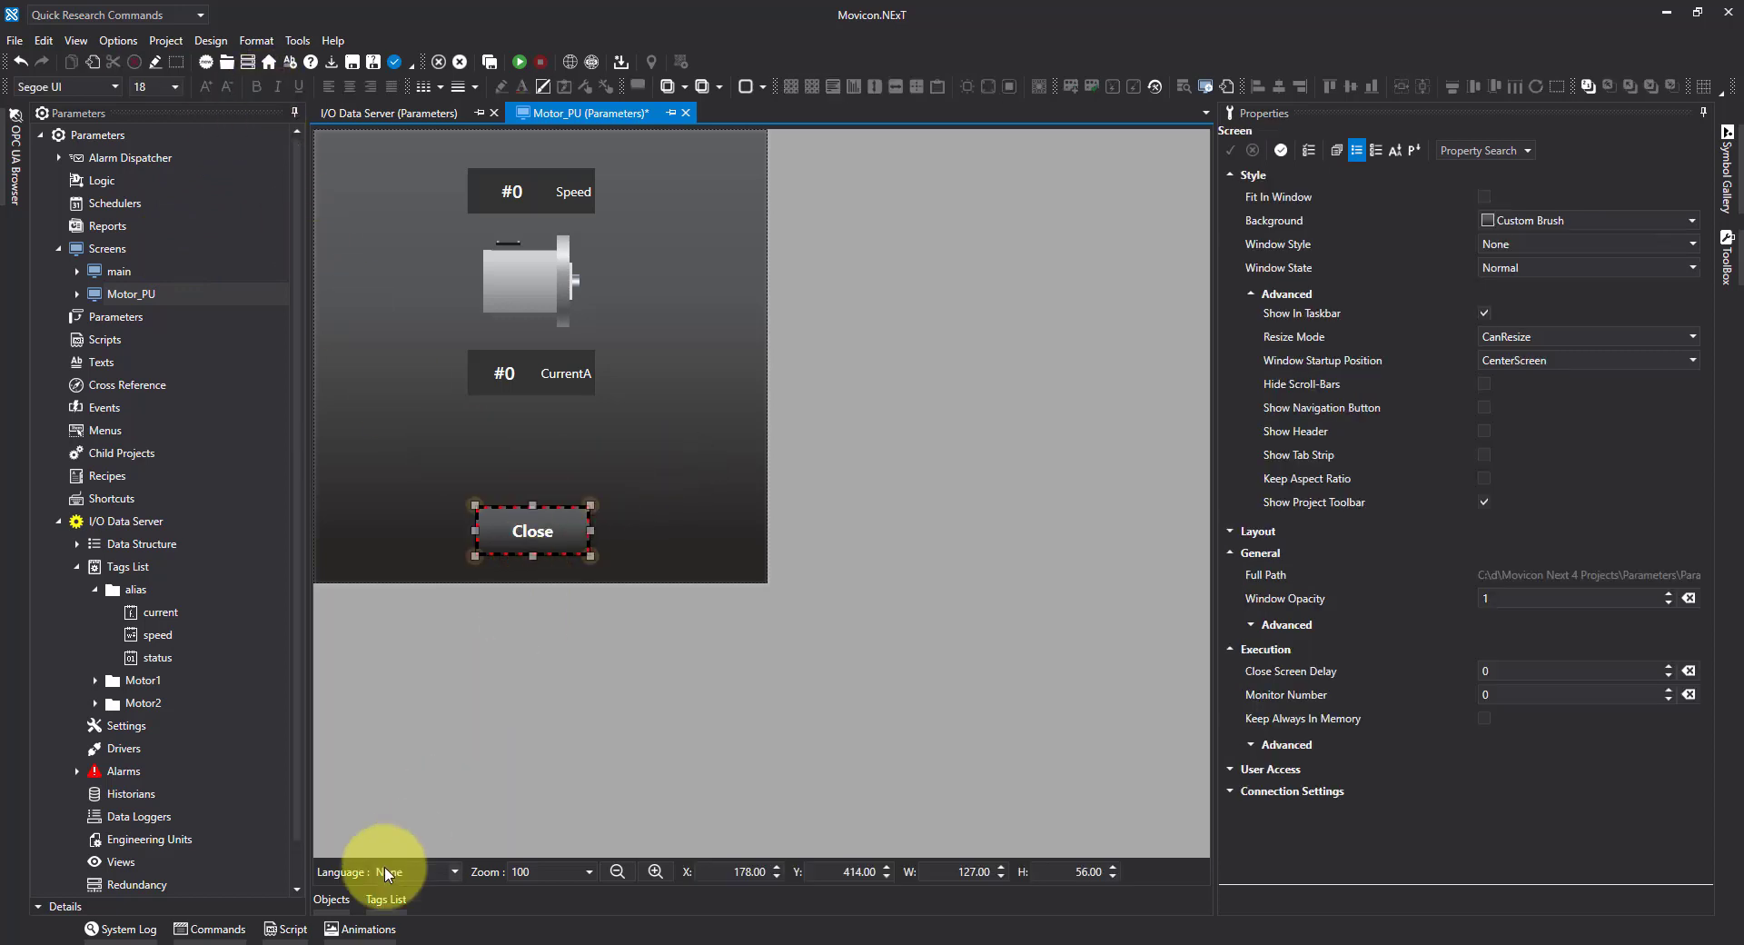
{"action": "left_click", "coordinate": [218, 927]}
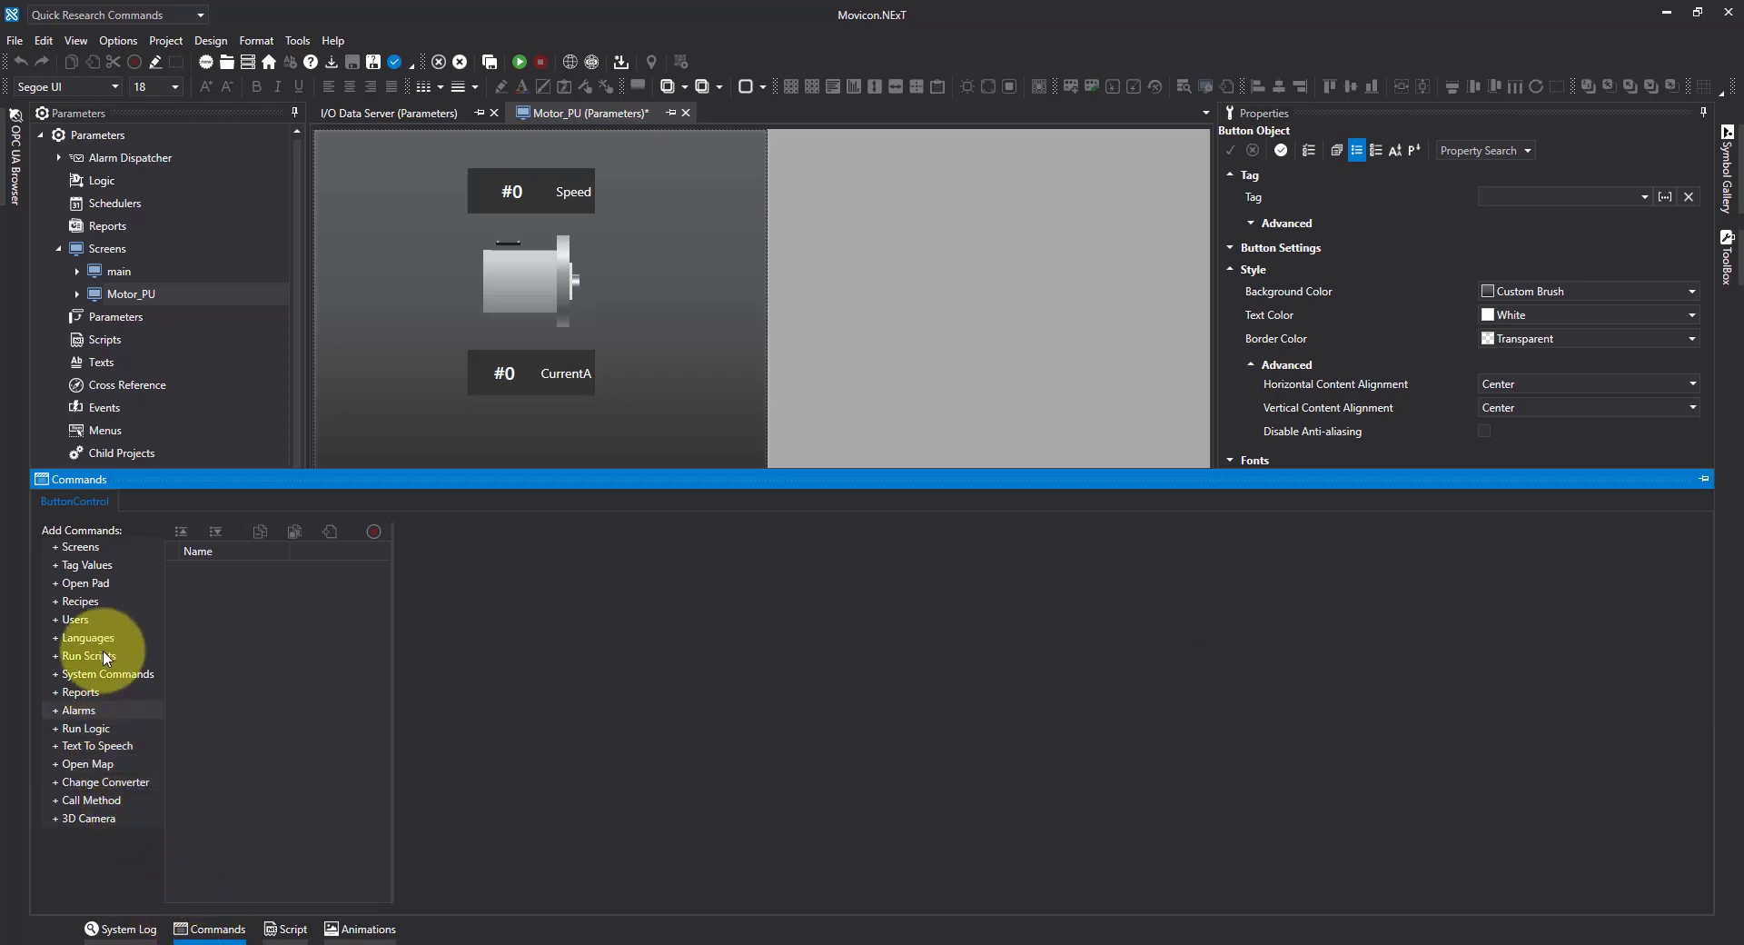
{"action": "left_click", "coordinate": [87, 547]}
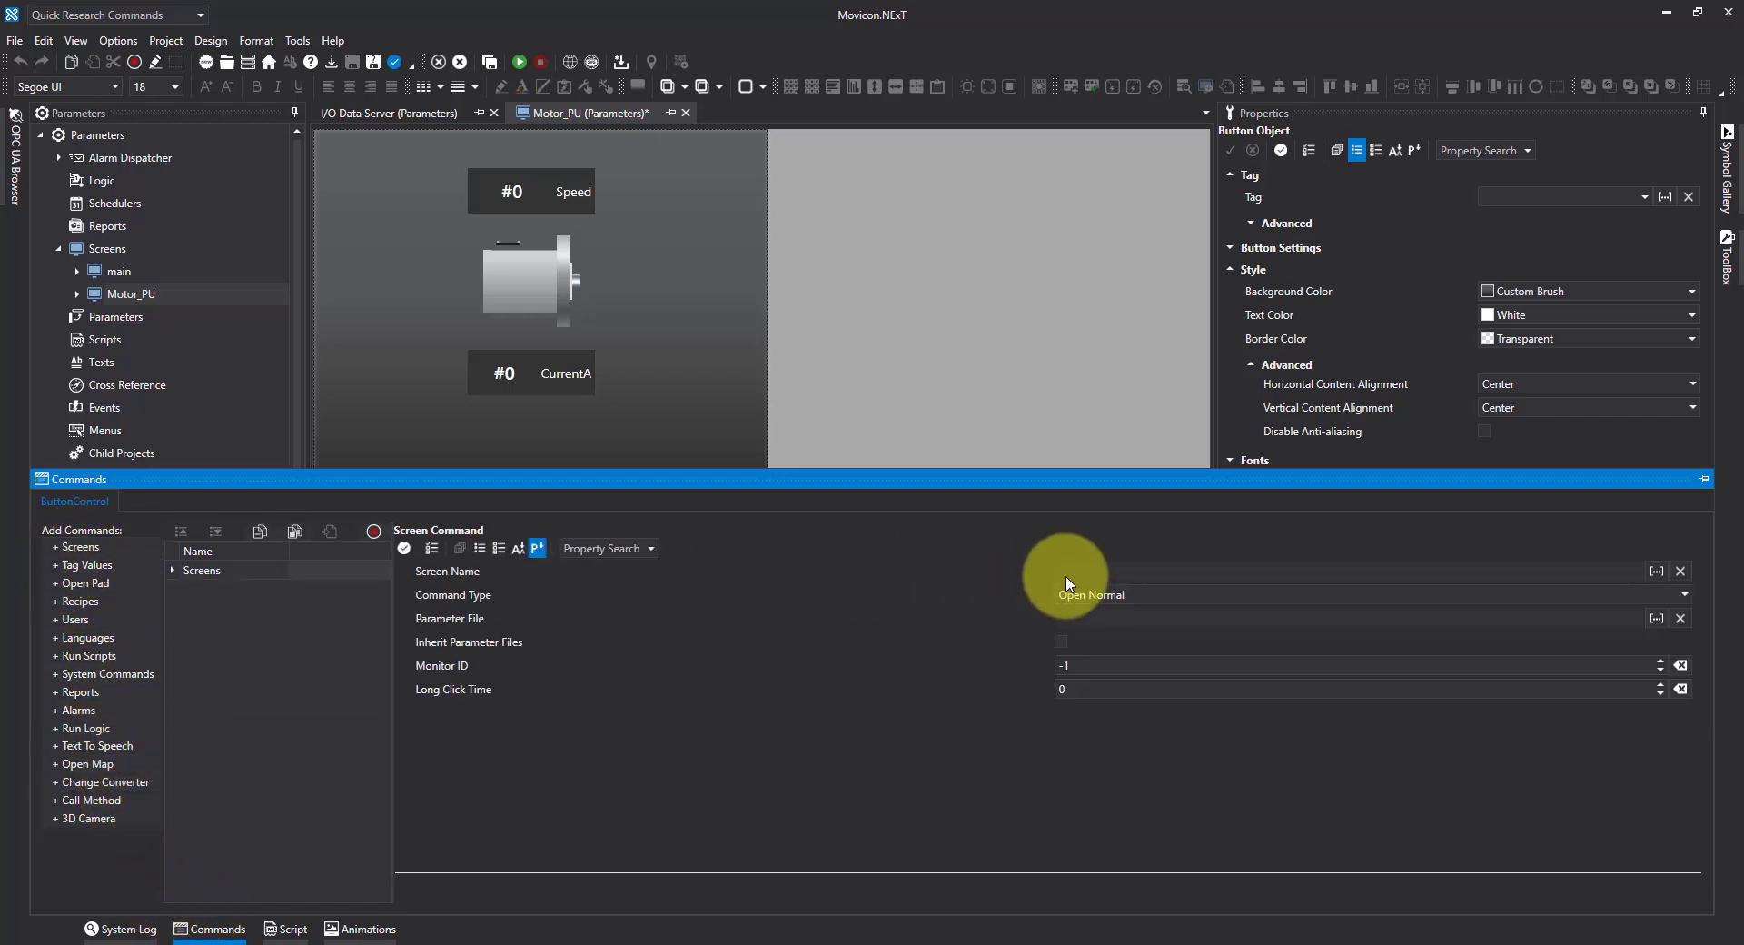
{"action": "left_click", "coordinate": [1144, 595]}
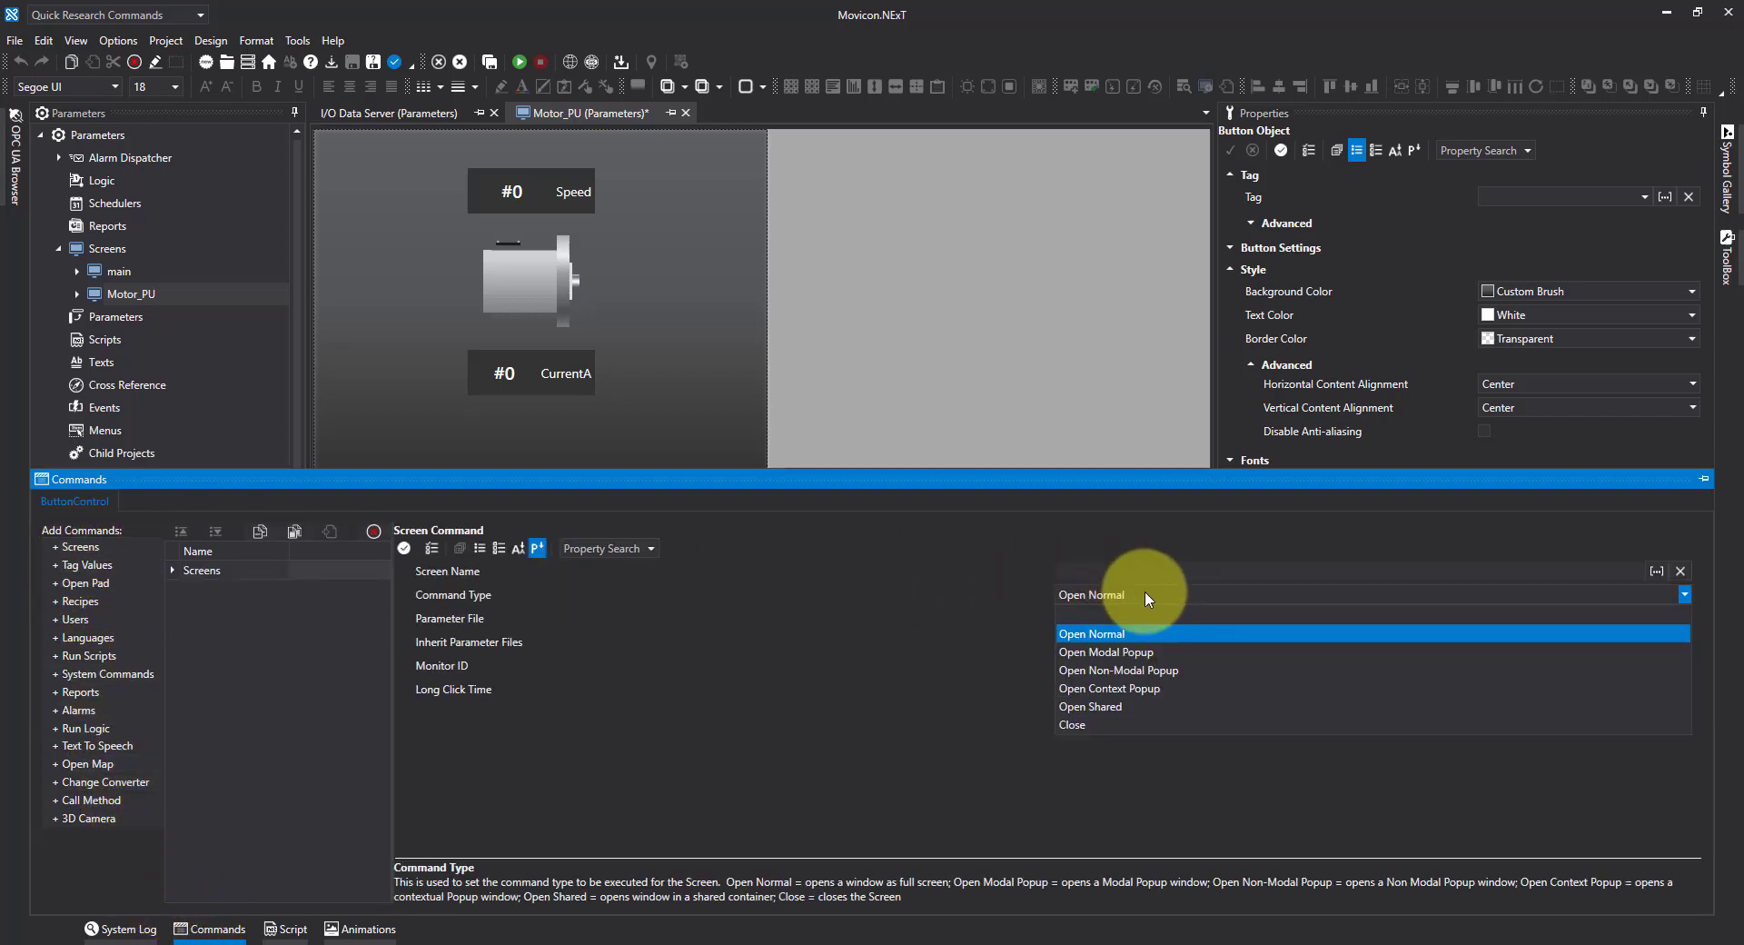
{"action": "left_click", "coordinate": [1081, 725]}
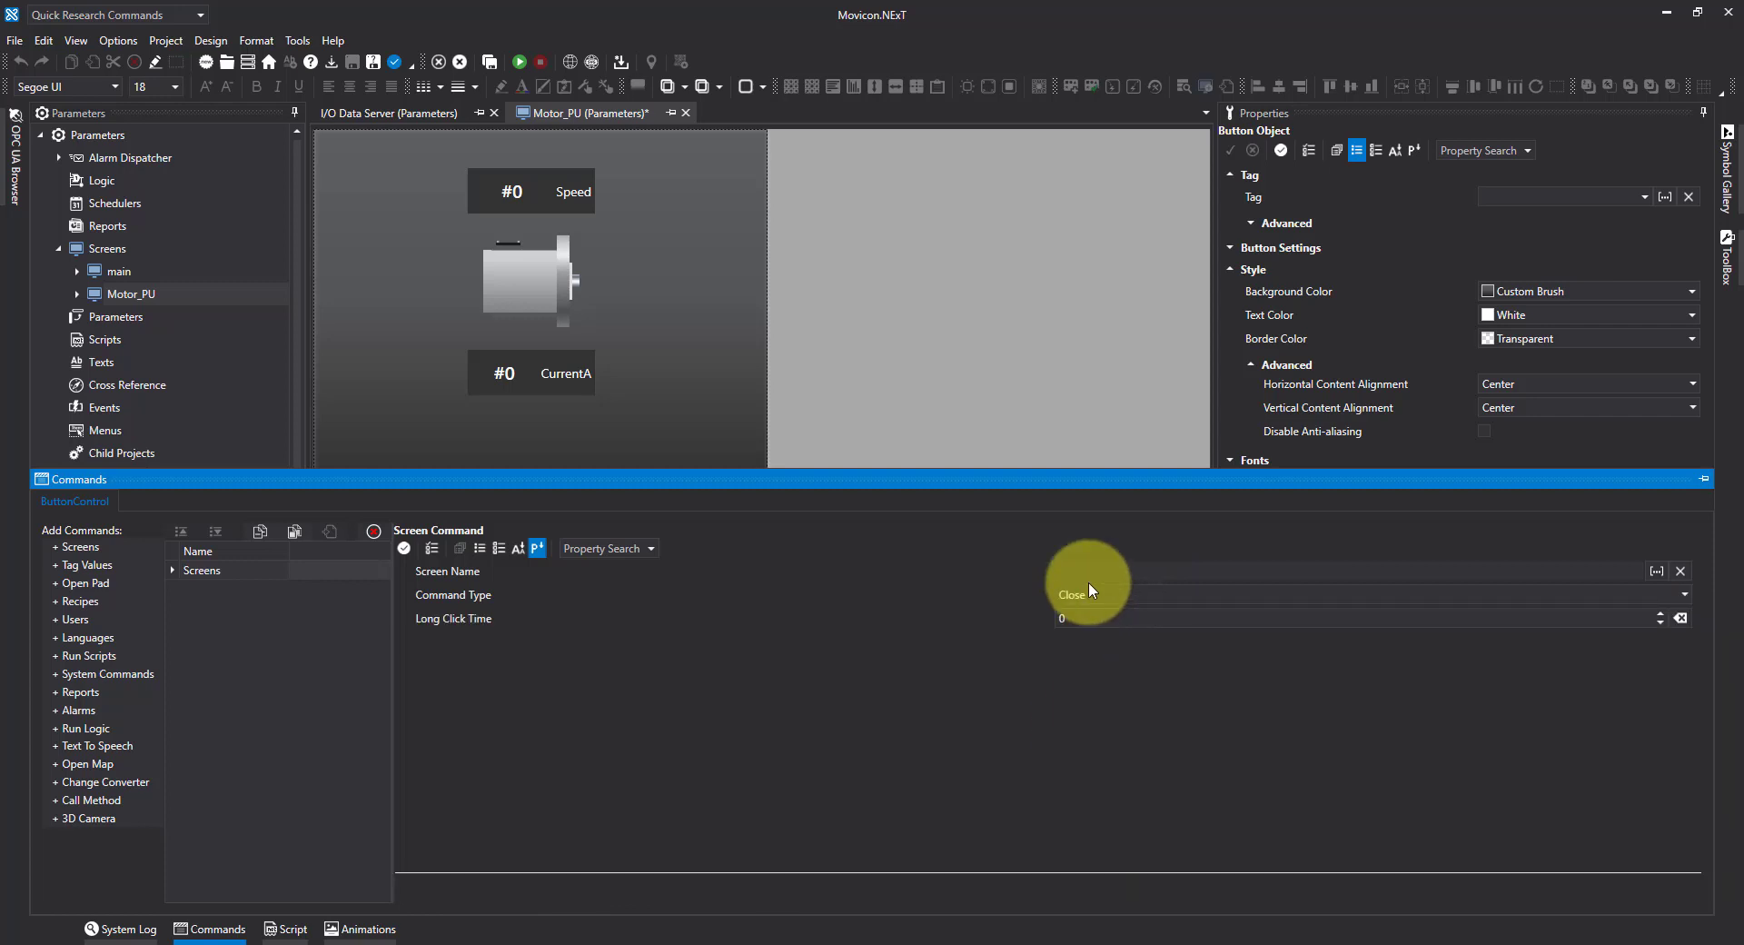
{"action": "left_click", "coordinate": [1658, 571]}
{"action": "left_click", "coordinate": [660, 360]}
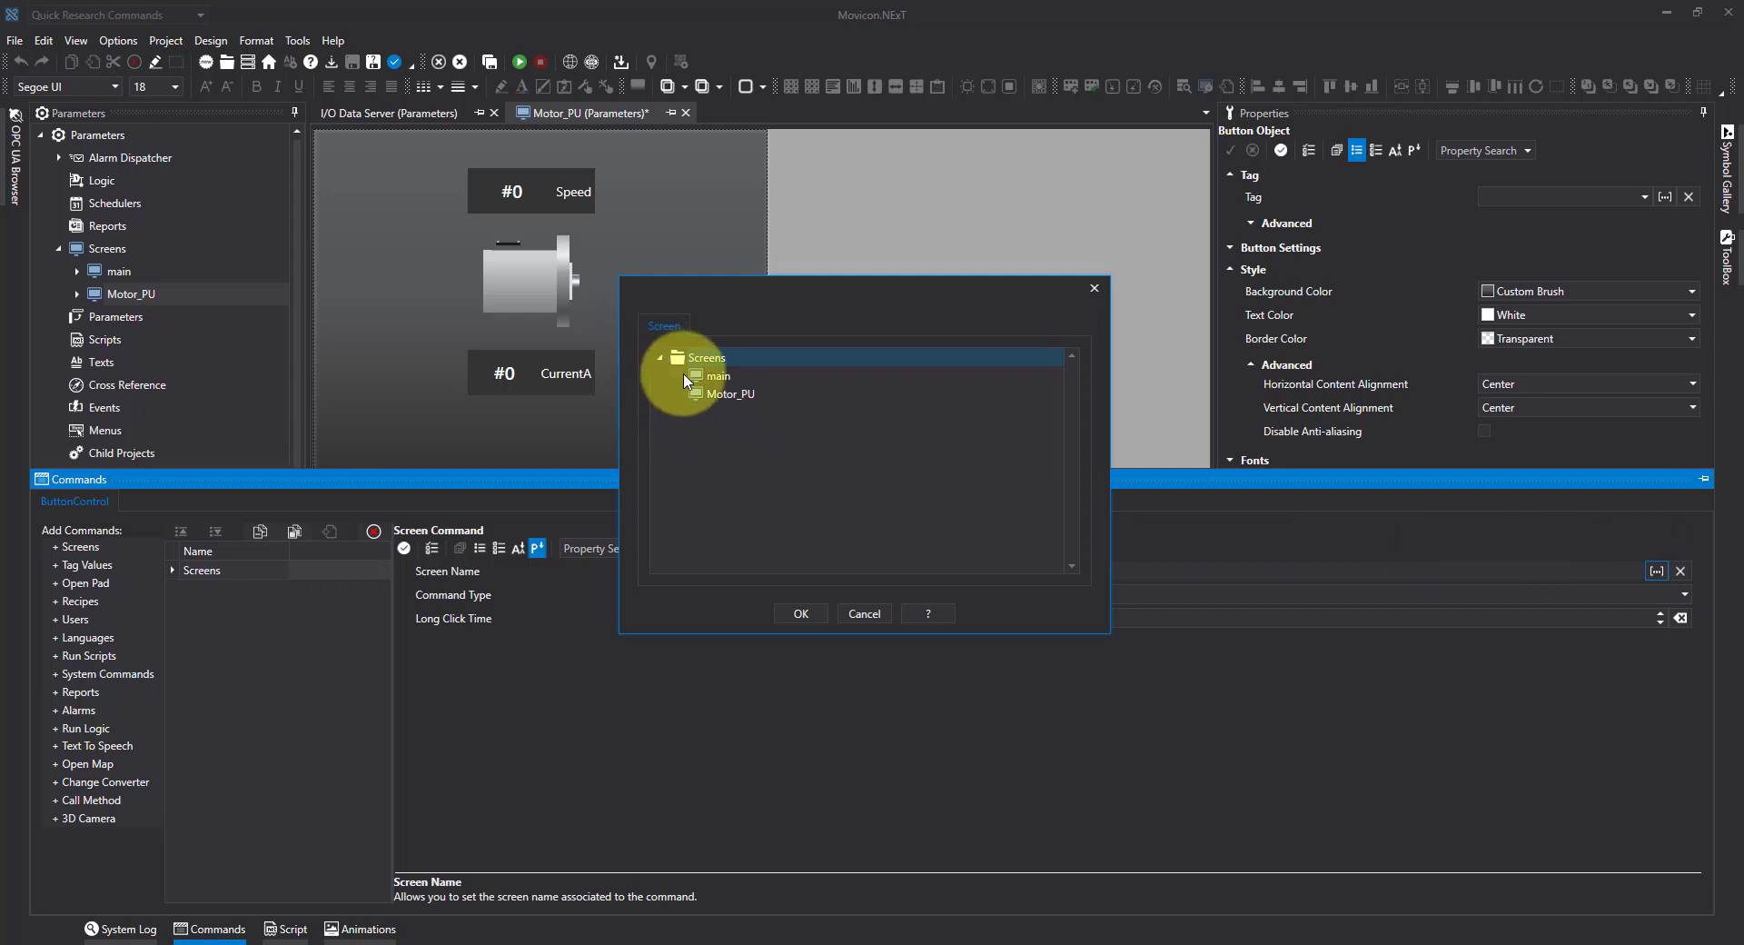
{"action": "left_click", "coordinate": [727, 396]}
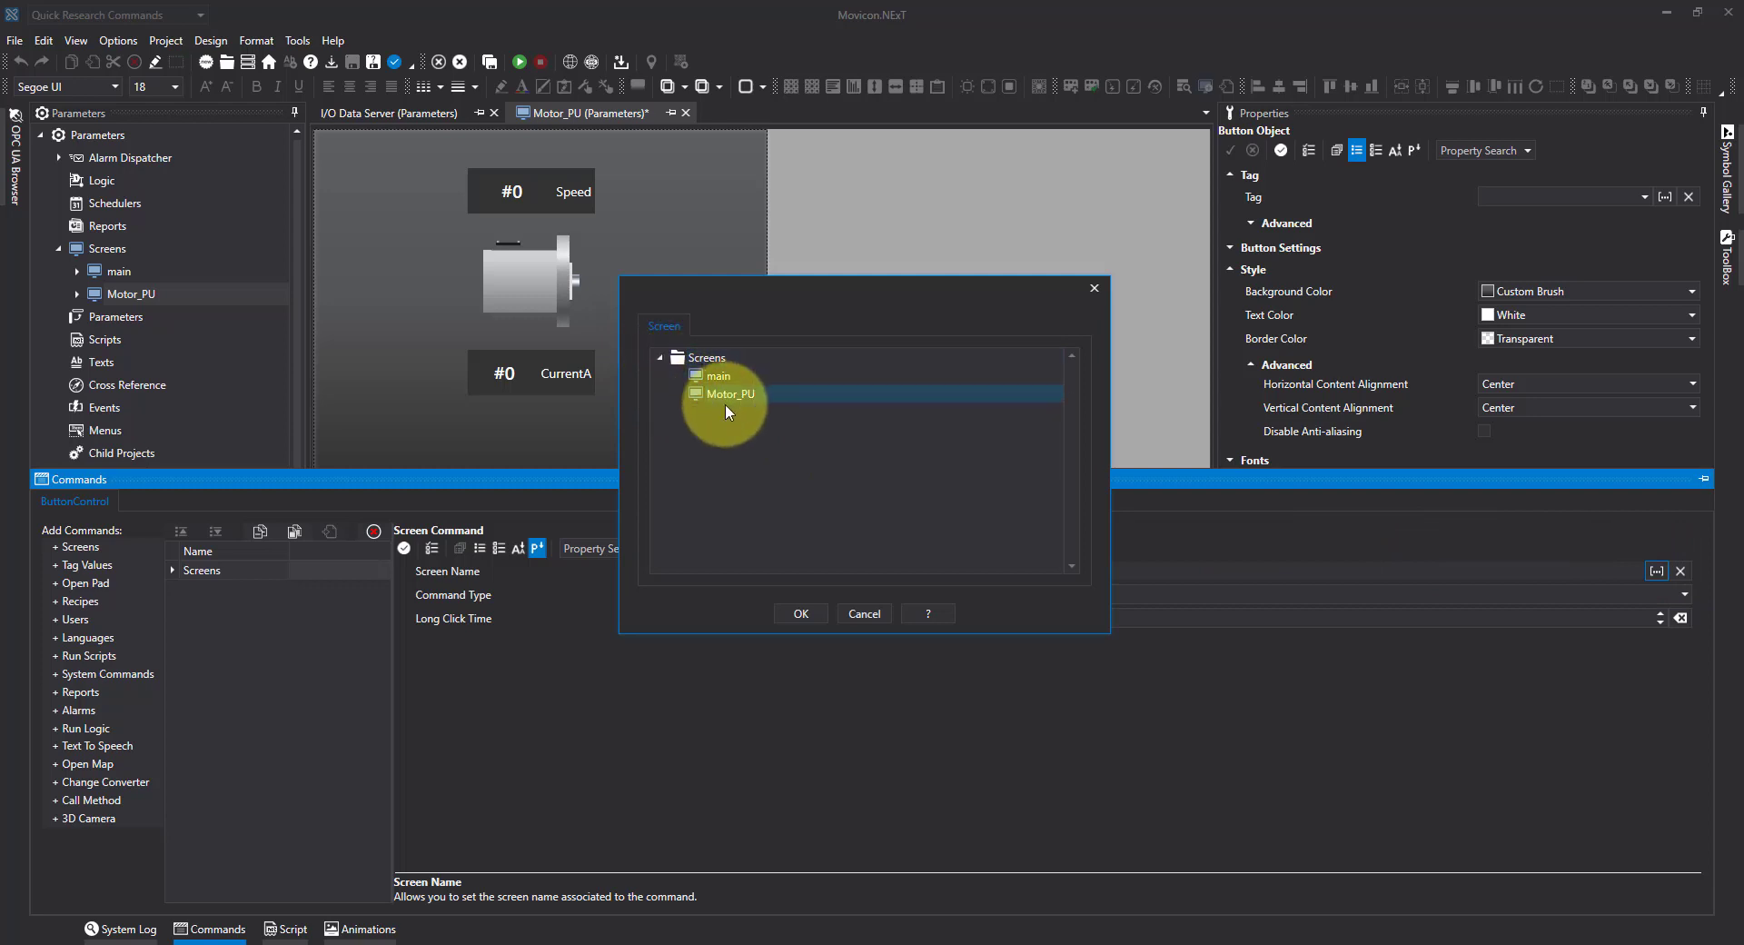
{"action": "left_click", "coordinate": [802, 614]}
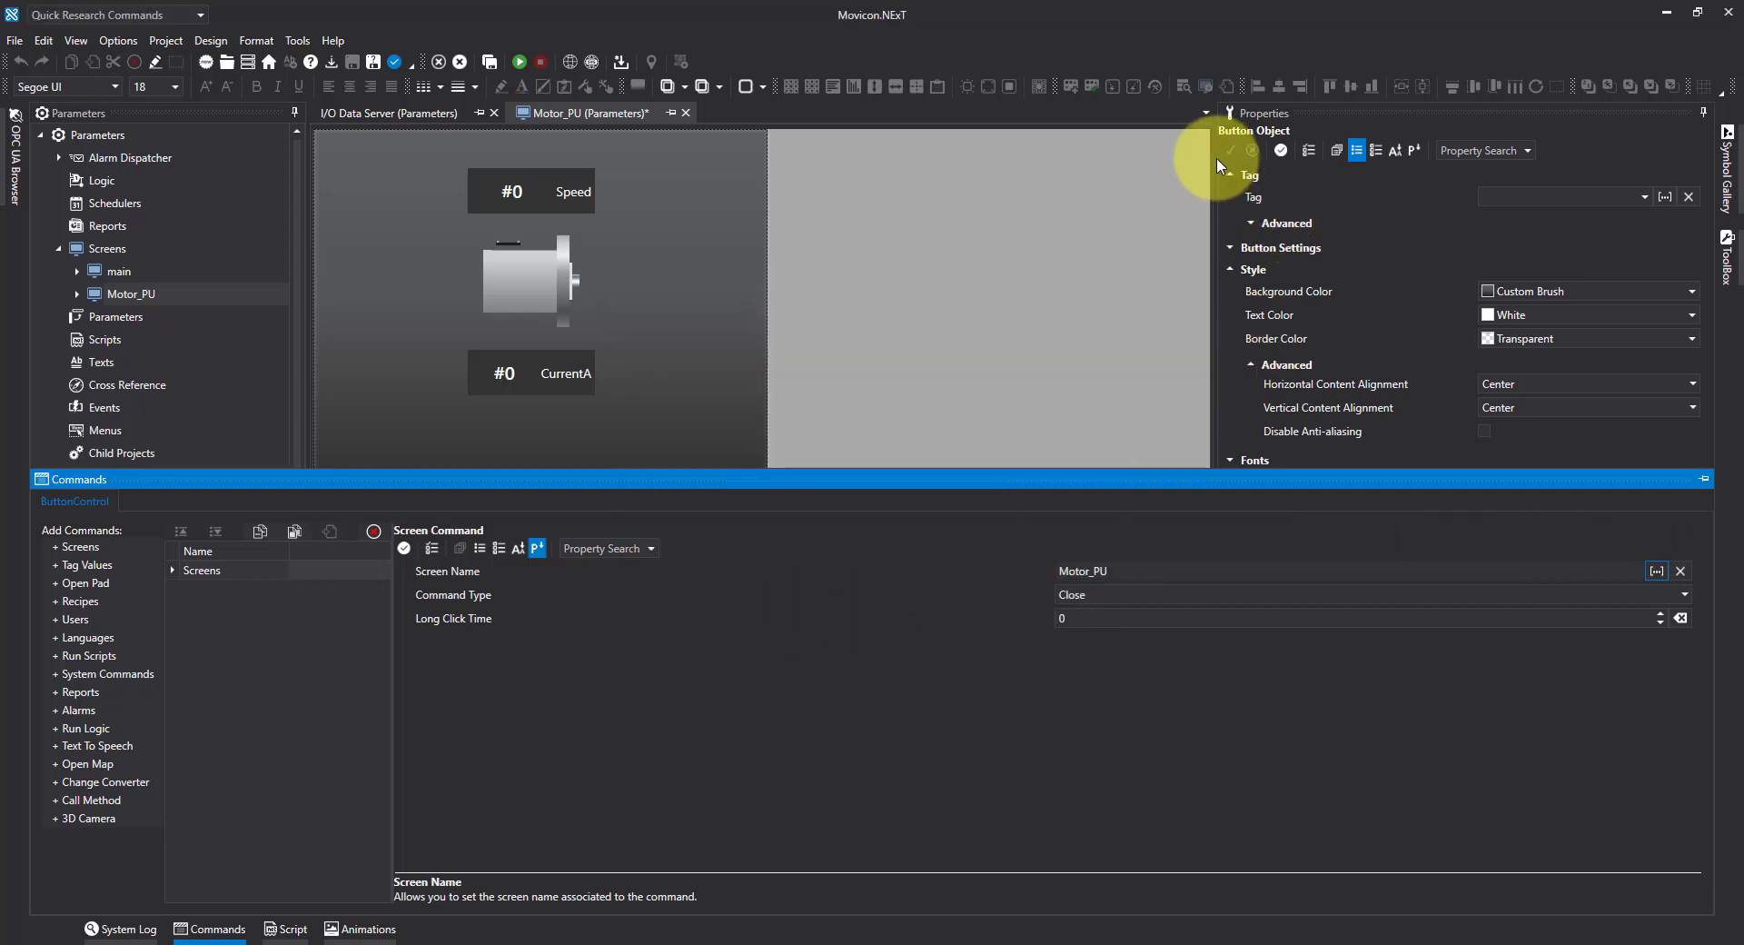
{"action": "left_click", "coordinate": [959, 295]}
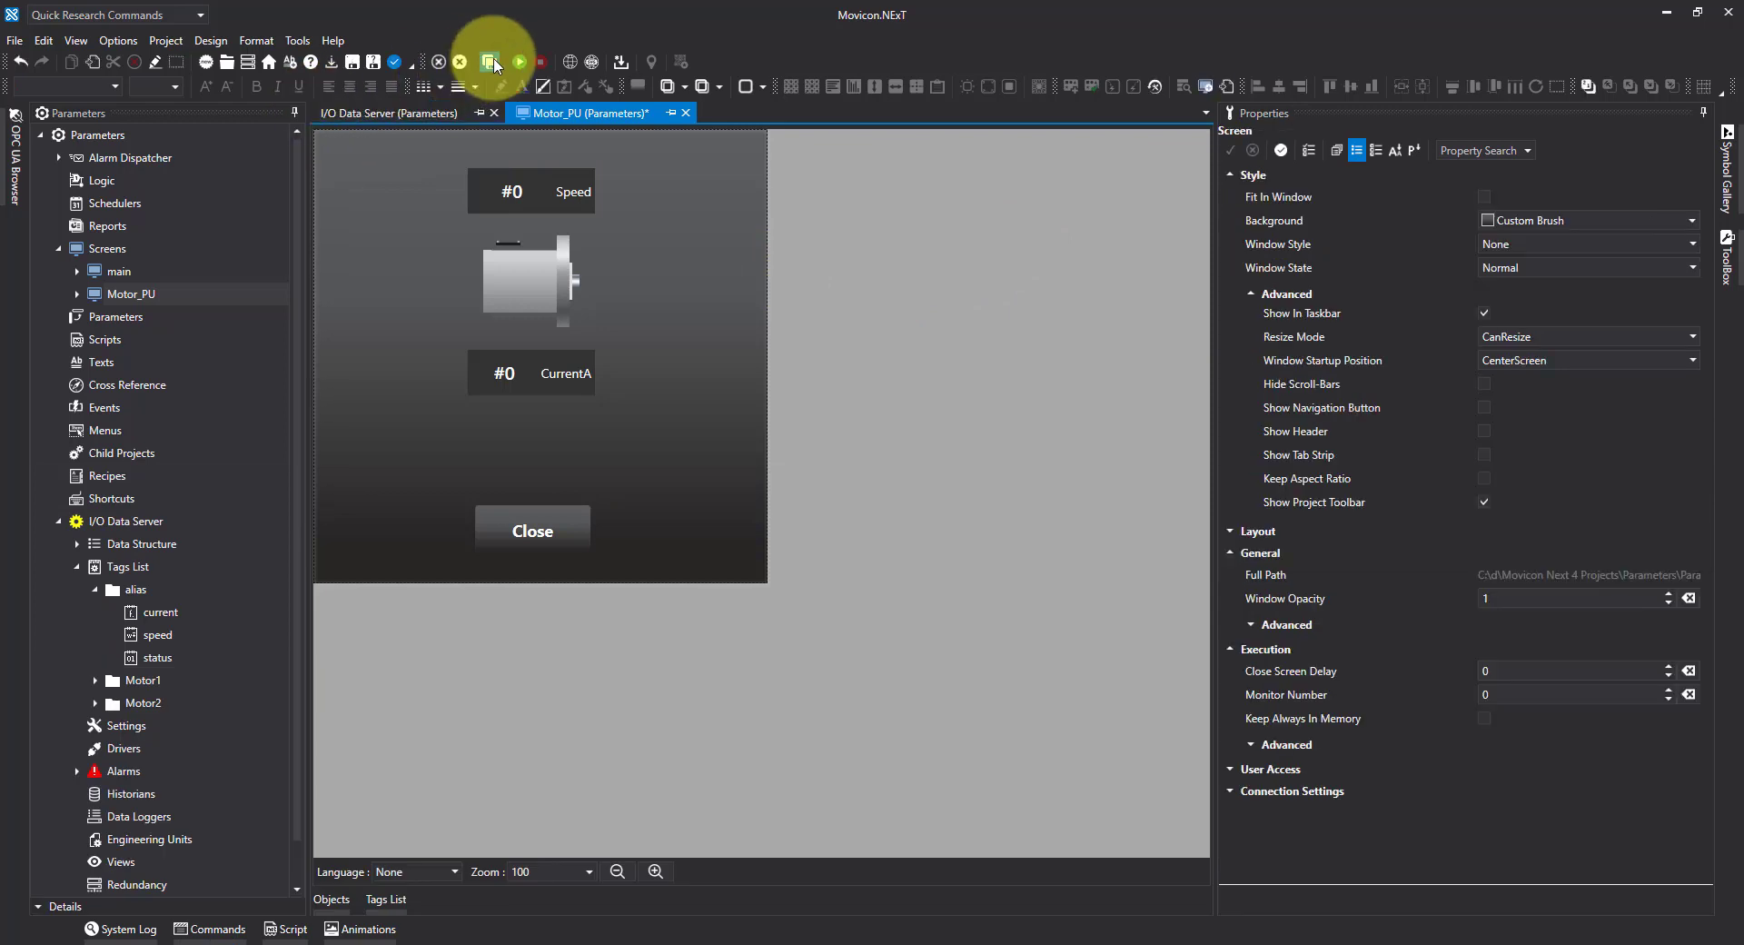
Close the Motor_PU editor and create a new parameter file, ScreenPar1, under Parameters.
{"action": "left_click", "coordinate": [681, 112]}
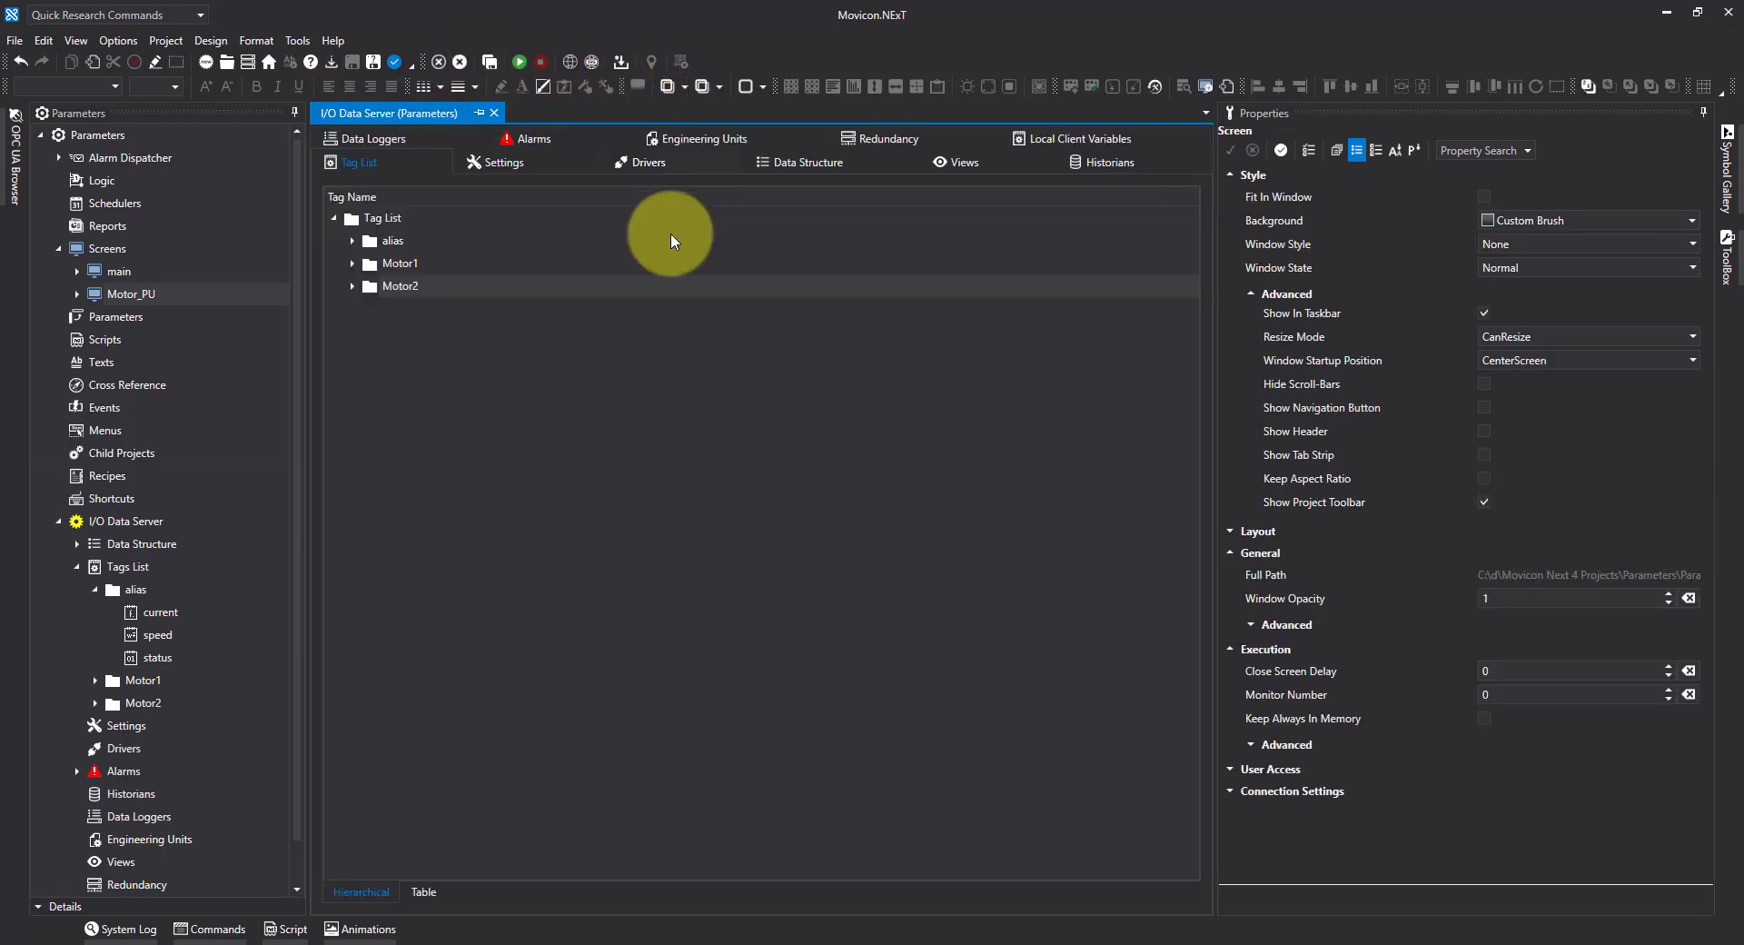
{"action": "left_click", "coordinate": [116, 316]}
{"action": "right_click", "coordinate": [116, 318]}
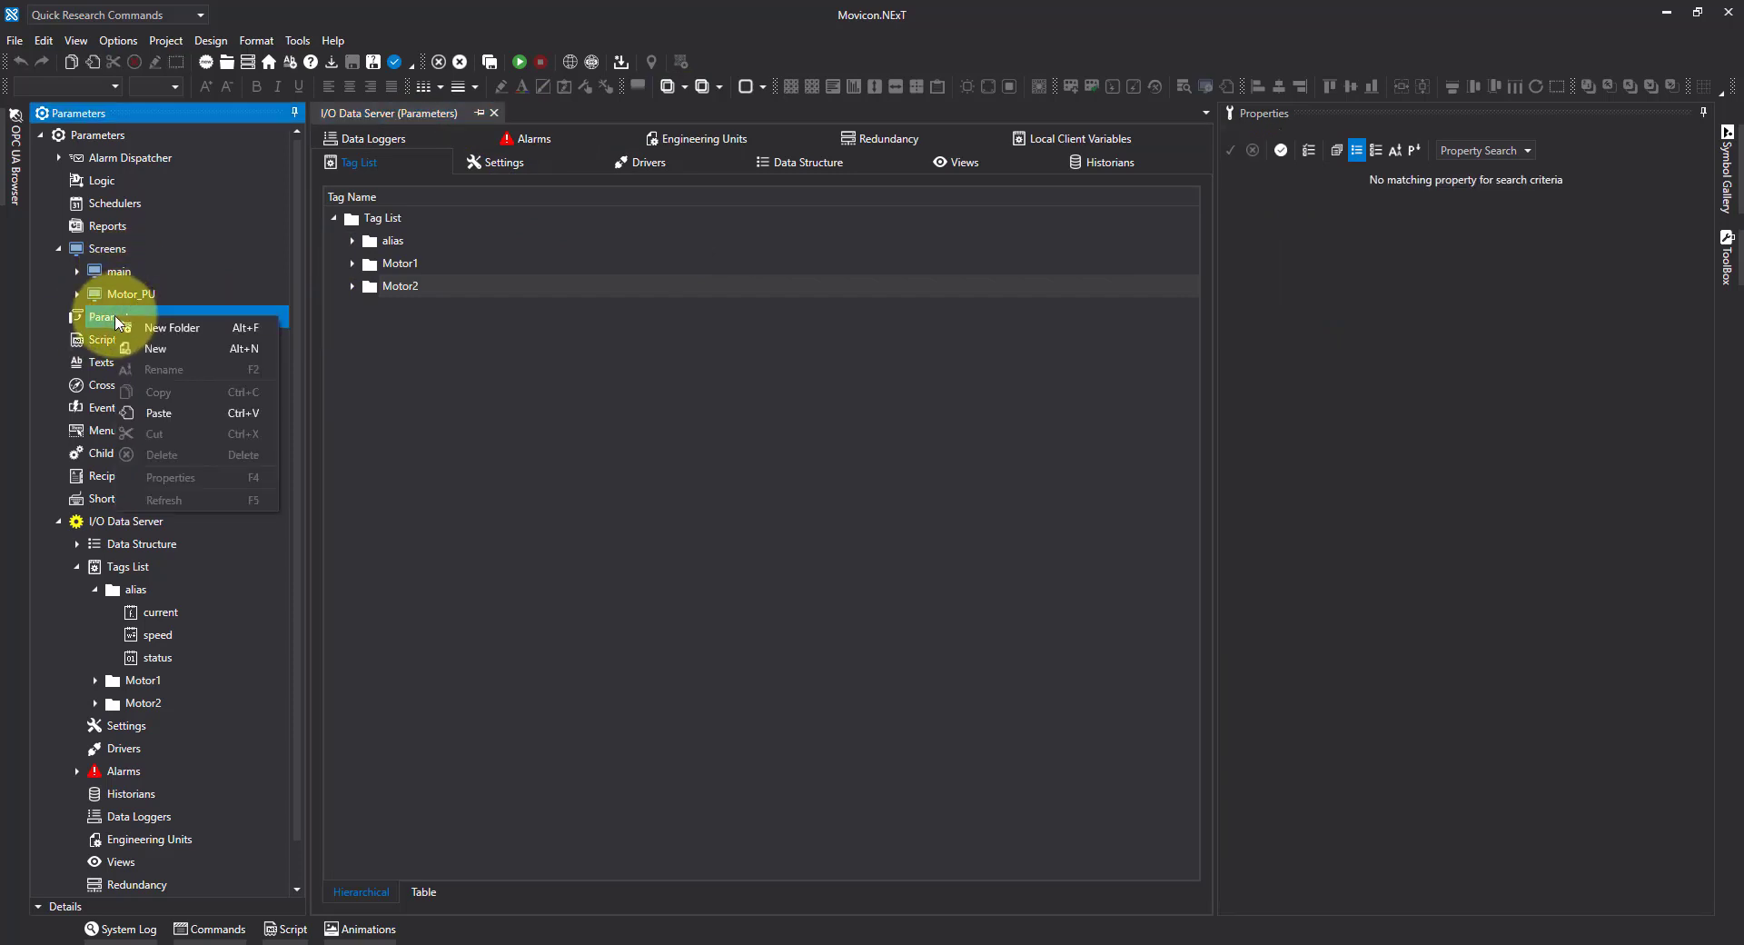
{"action": "left_click", "coordinate": [156, 348]}
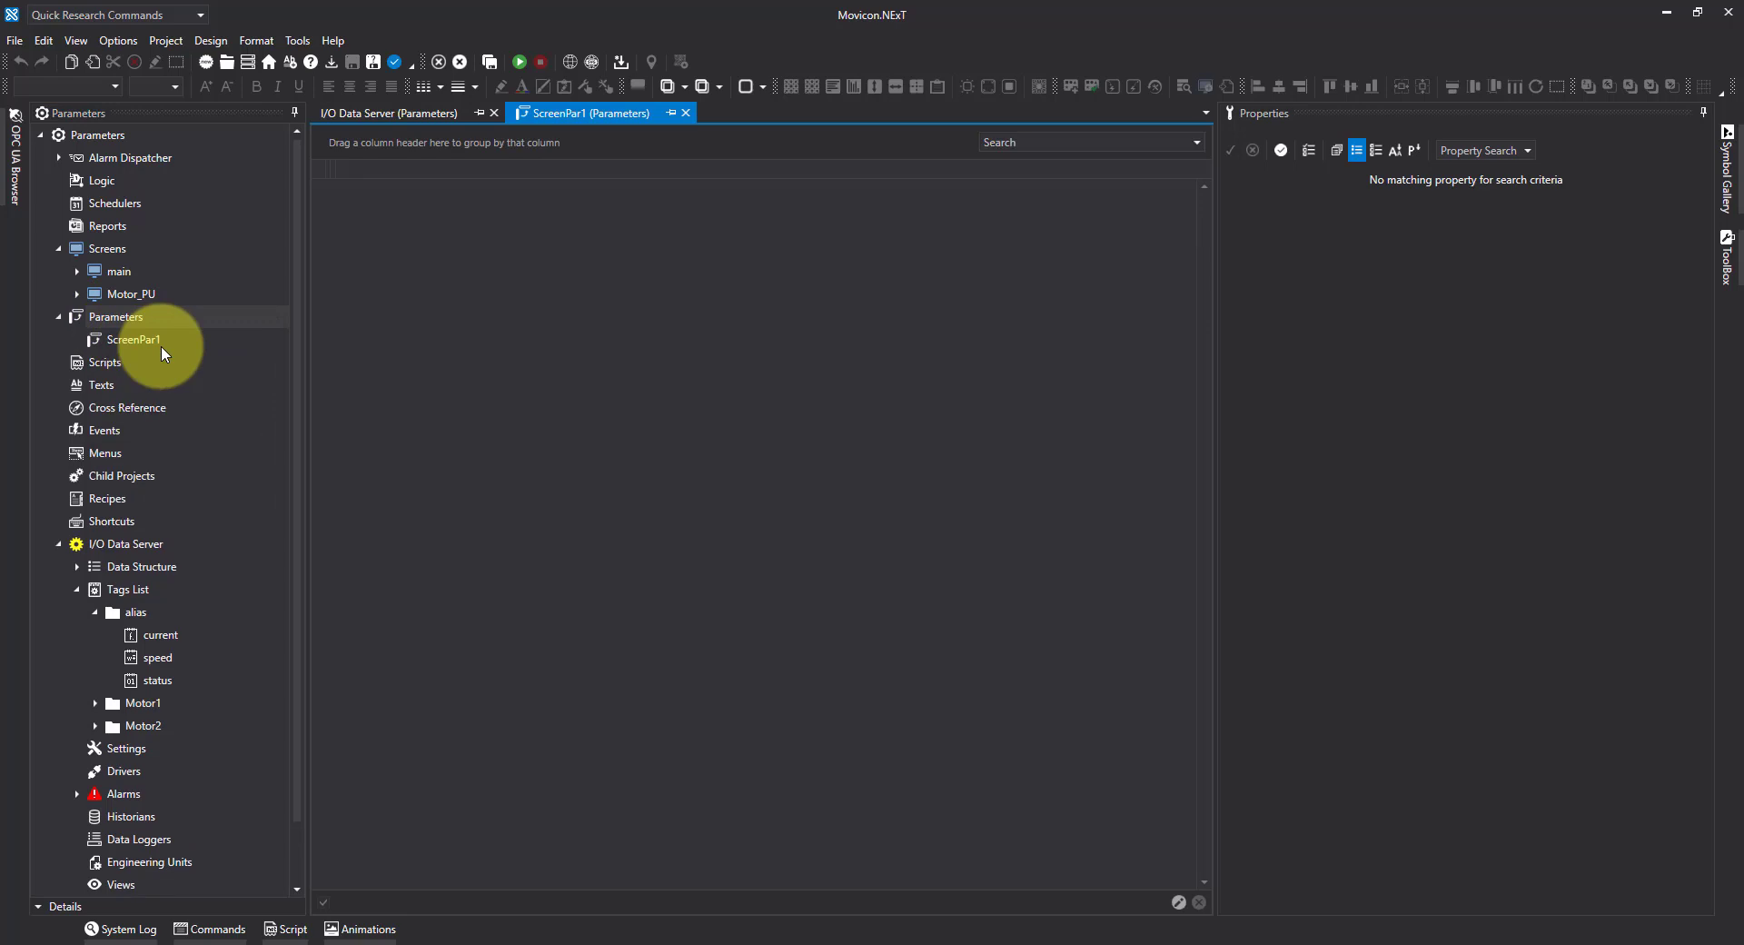
{"action": "right_click", "coordinate": [424, 173]}
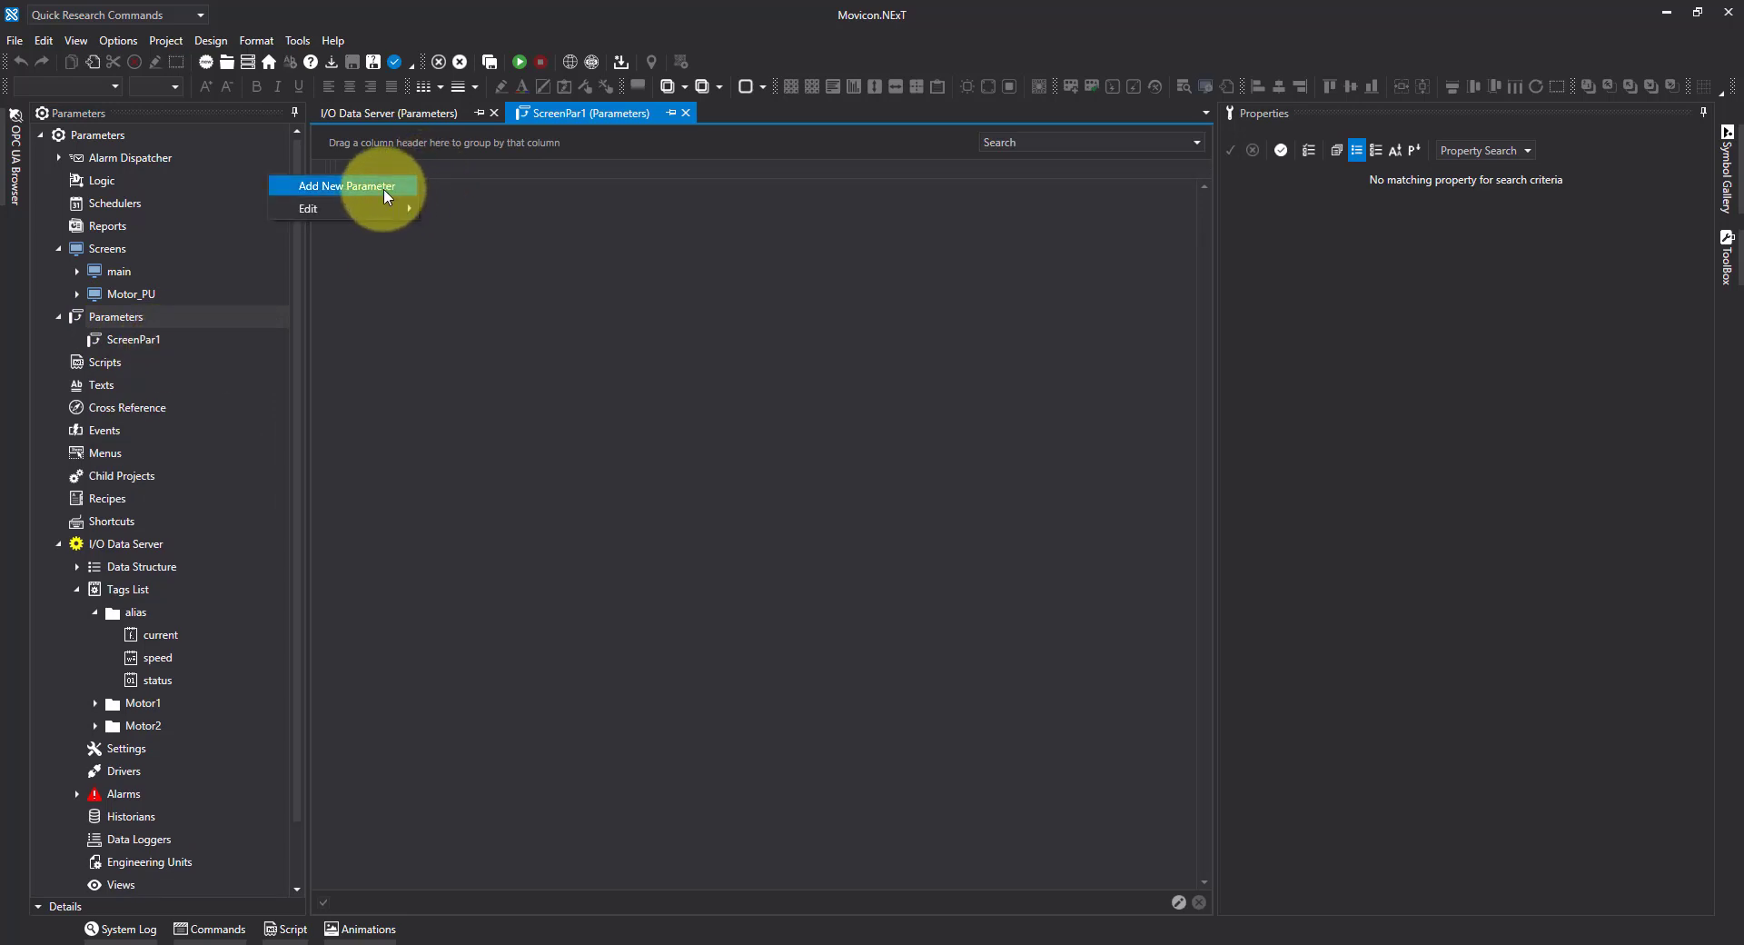
Add a ScreenPar1 row mapping alias\current to Motor1\current.
{"action": "left_click", "coordinate": [383, 188]}
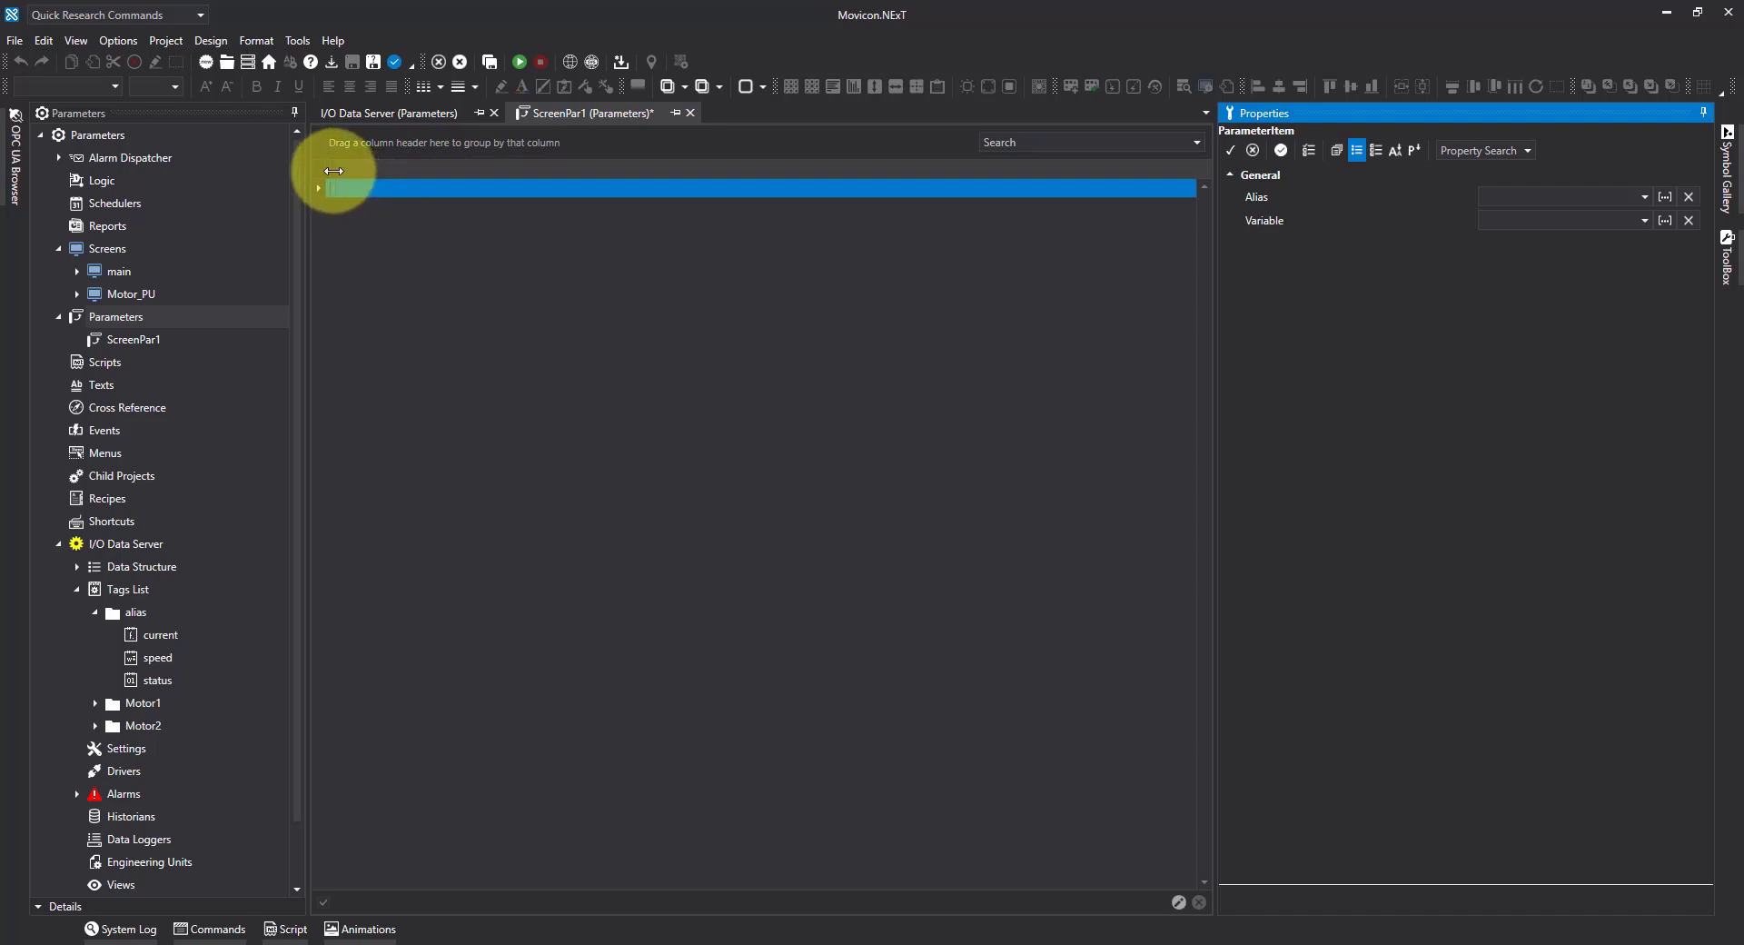
{"action": "left_click", "coordinate": [346, 169]}
{"action": "left_click_drag", "start_coordinate": [346, 169], "coordinate": [493, 177]}
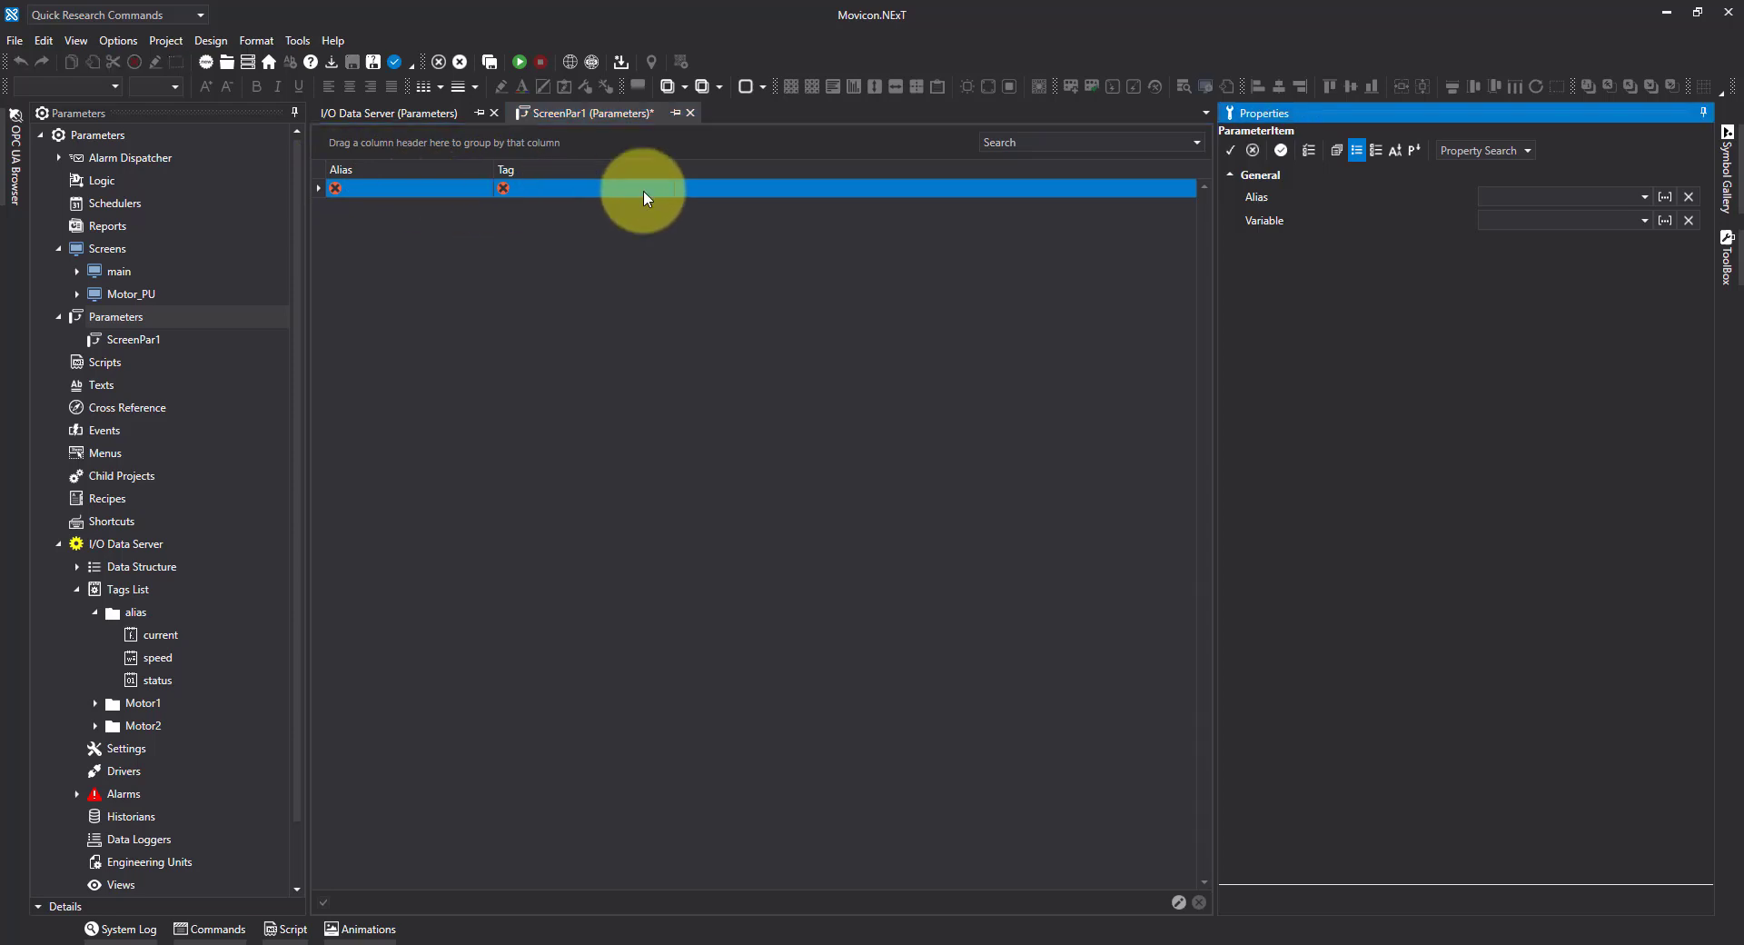
{"action": "left_click", "coordinate": [1645, 197]}
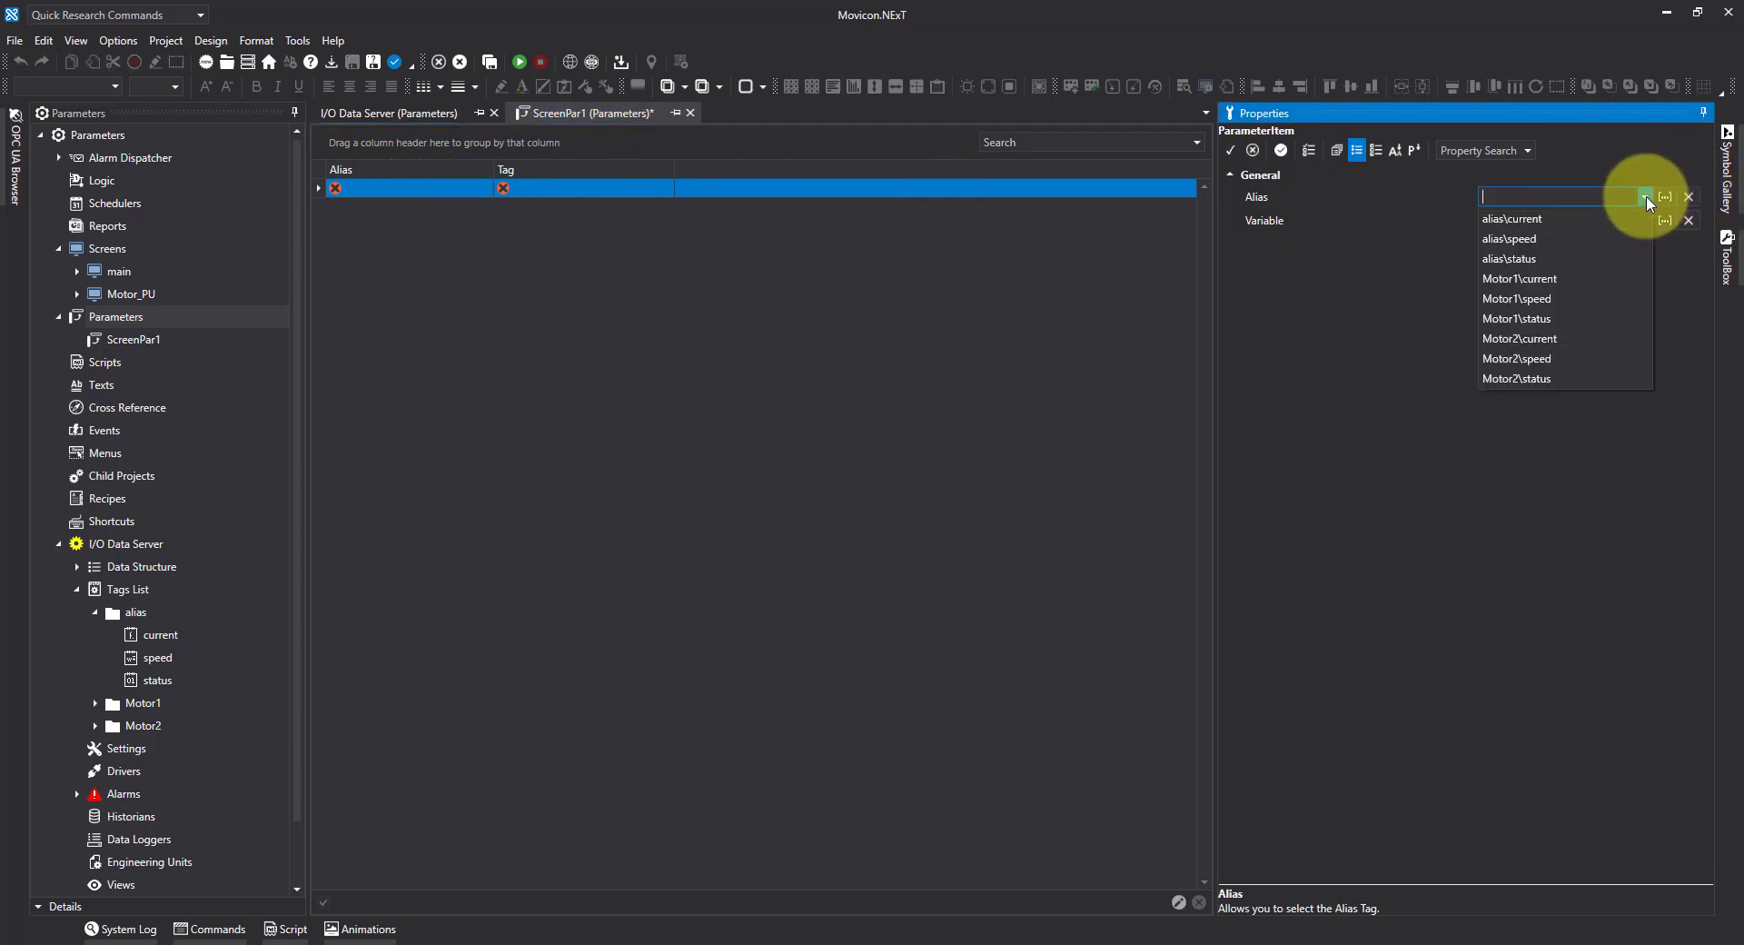
{"action": "left_click", "coordinate": [1588, 218]}
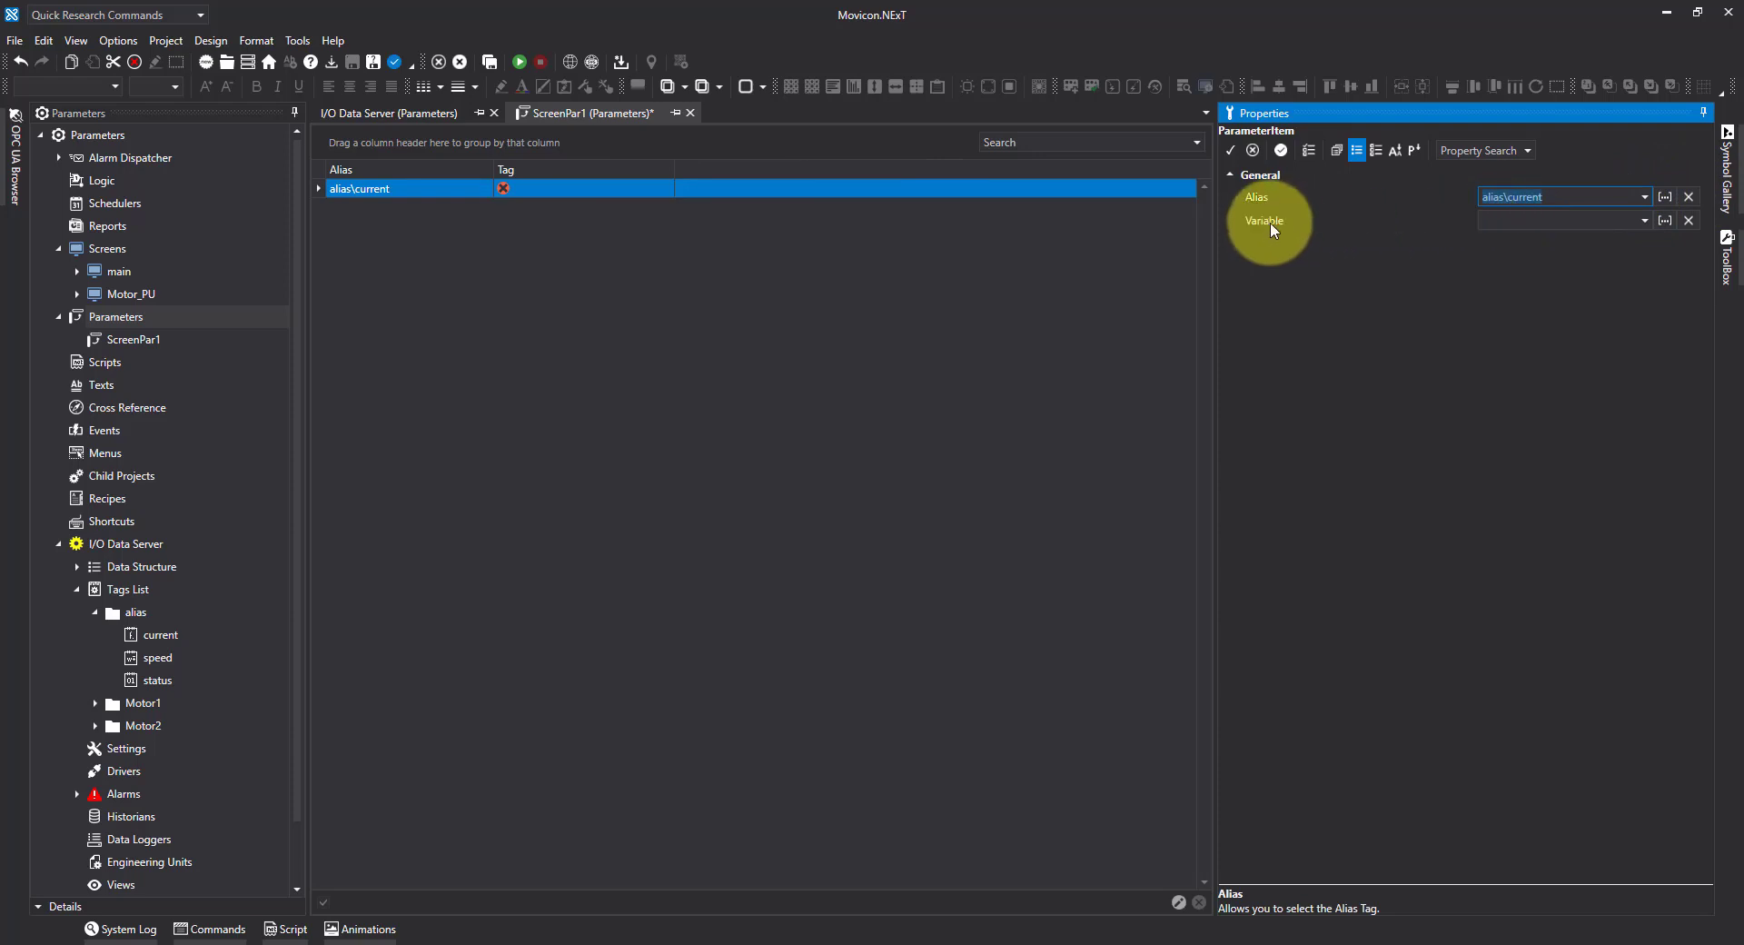
{"action": "left_click", "coordinate": [1646, 221]}
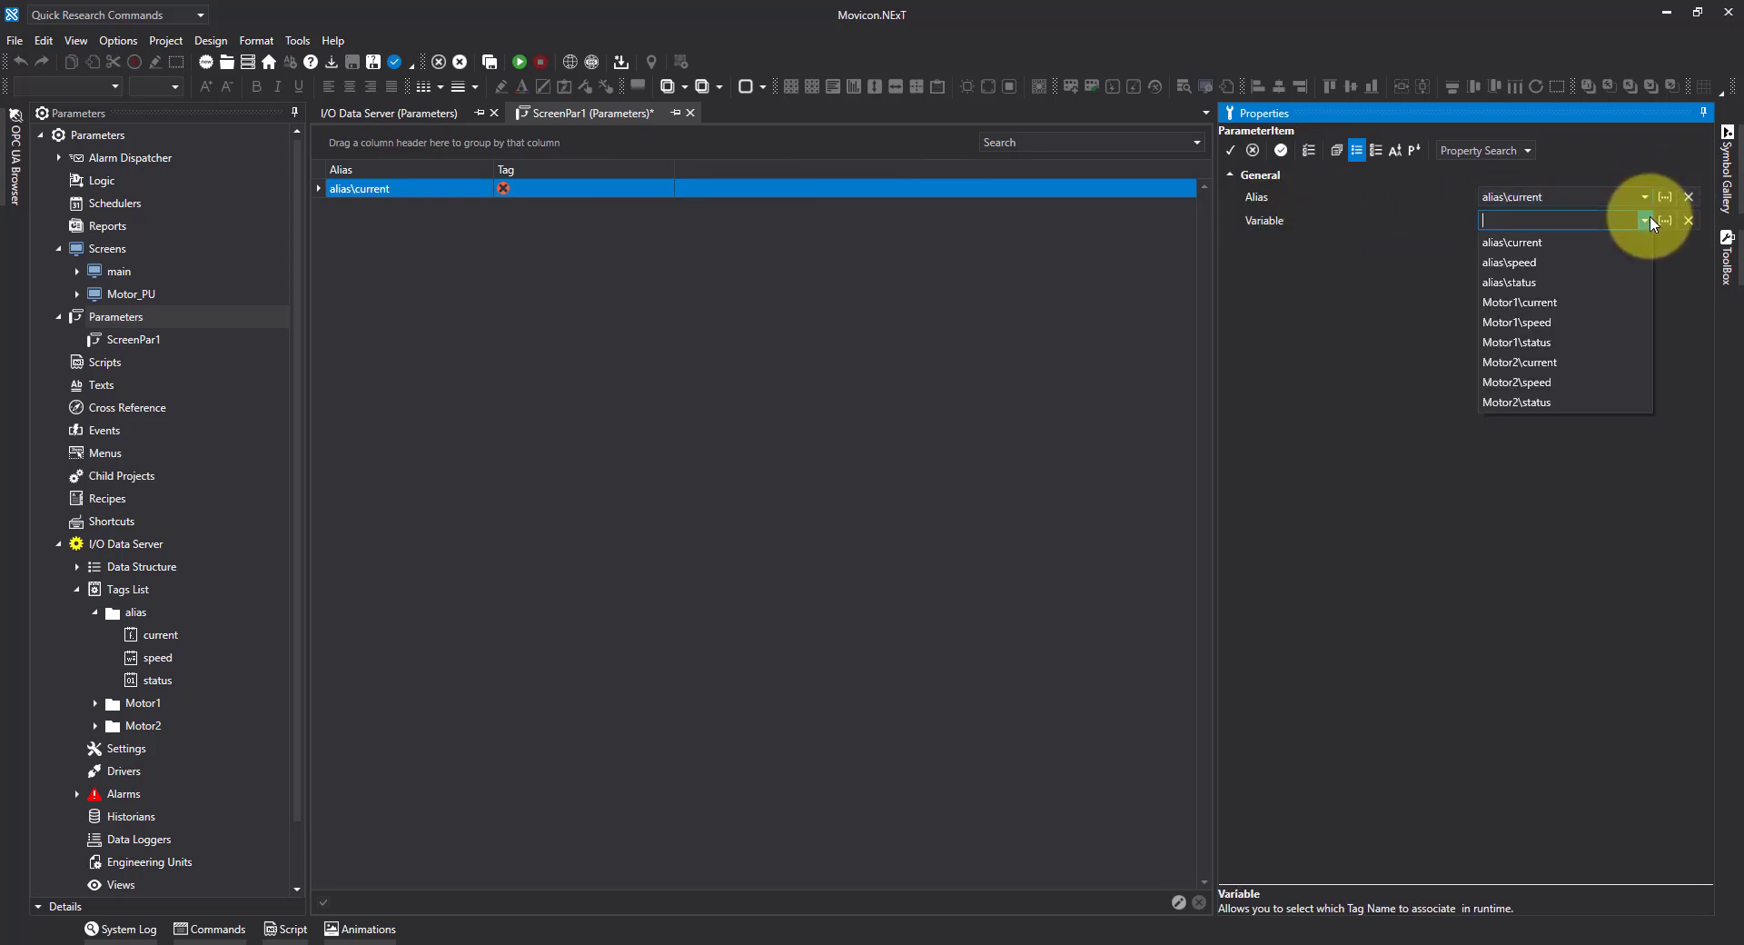
{"action": "left_click", "coordinate": [1541, 304]}
{"action": "left_click", "coordinate": [1232, 151]}
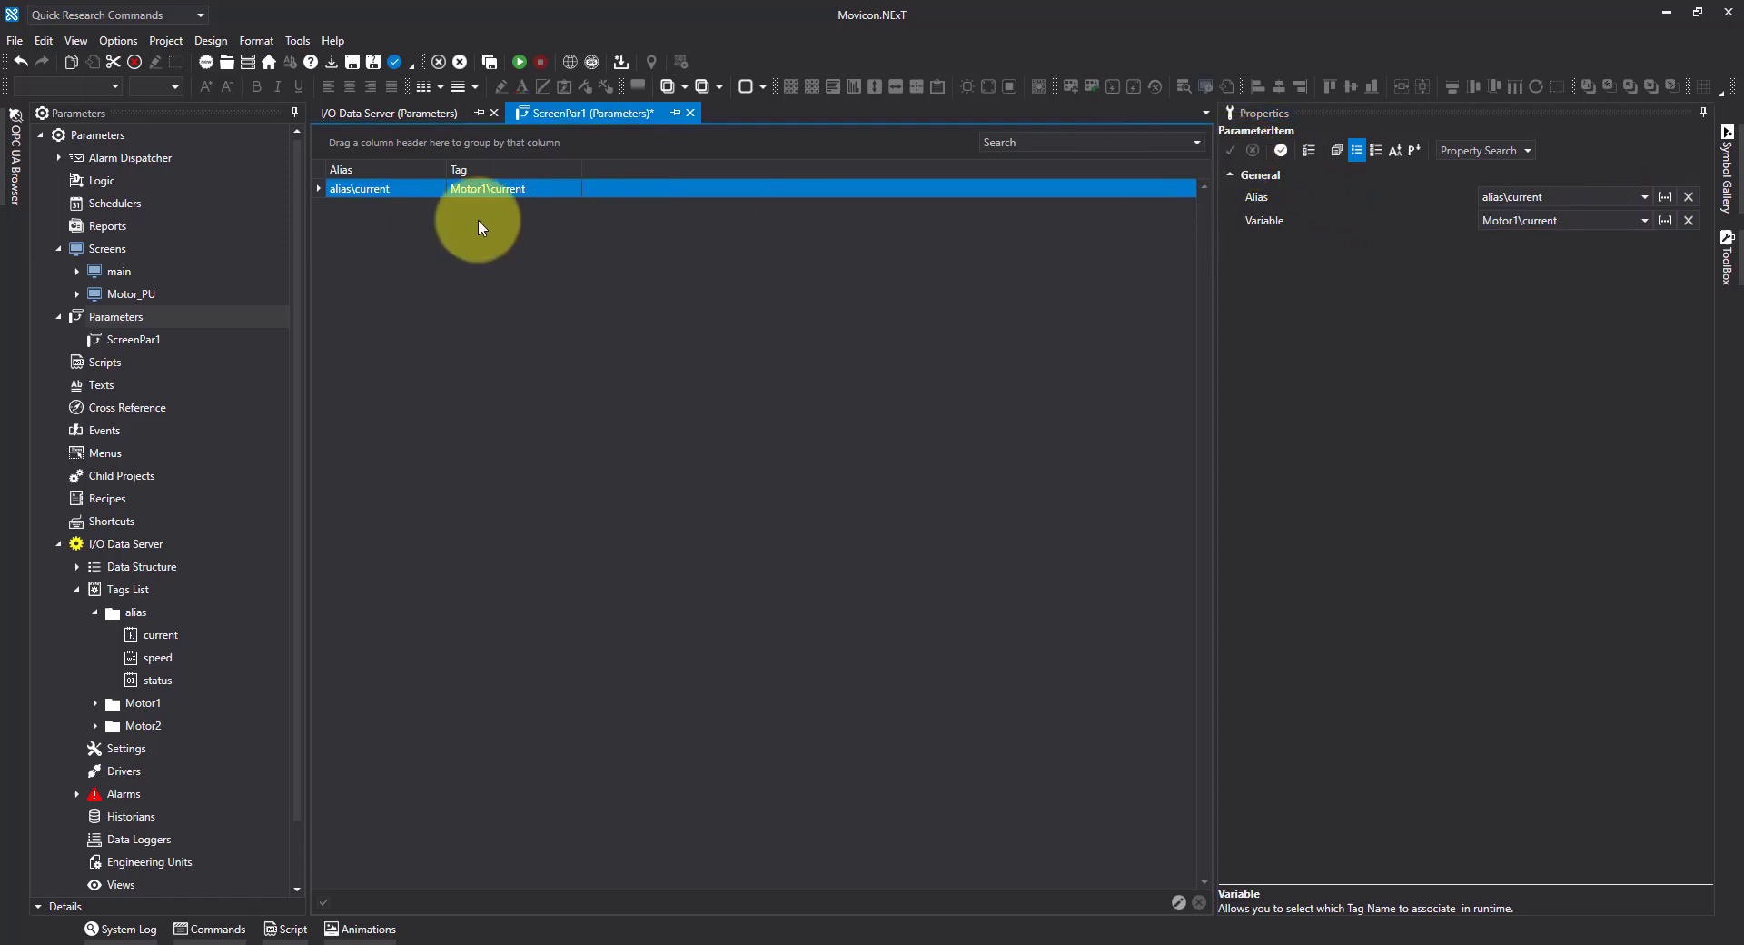
Add a second row mapping alias\speed to Motor1\speed.
{"action": "right_click", "coordinate": [412, 214]}
{"action": "left_click", "coordinate": [379, 222]}
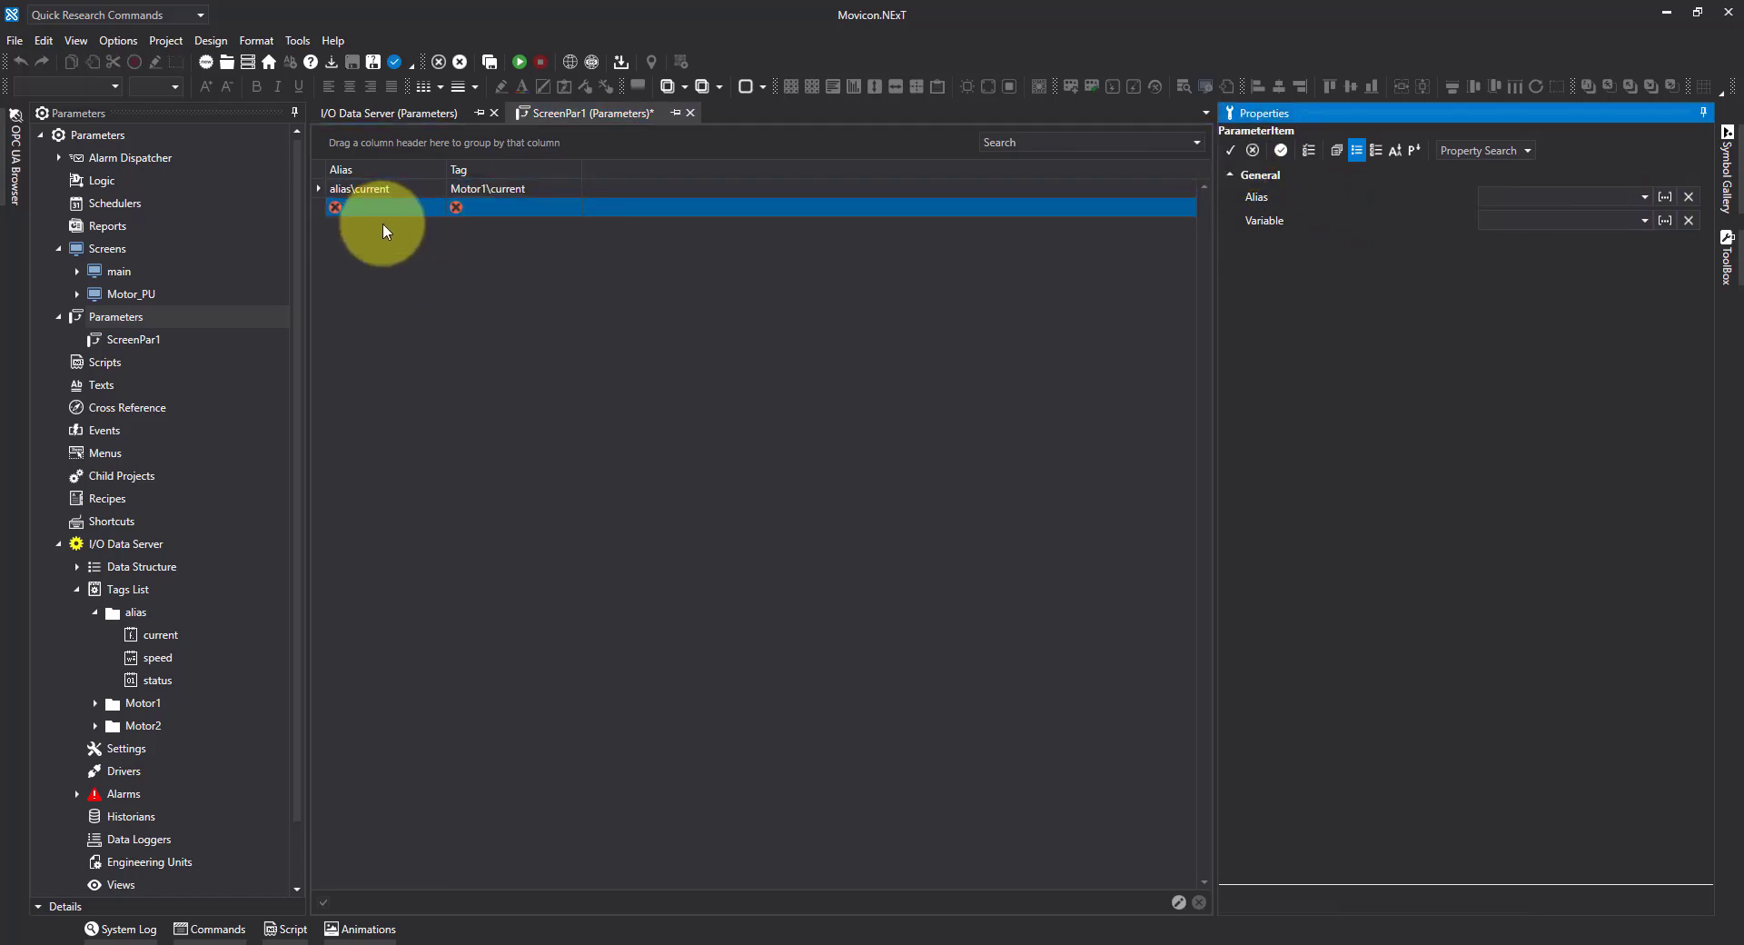
{"action": "left_click", "coordinate": [397, 209]}
{"action": "left_click", "coordinate": [1647, 197]}
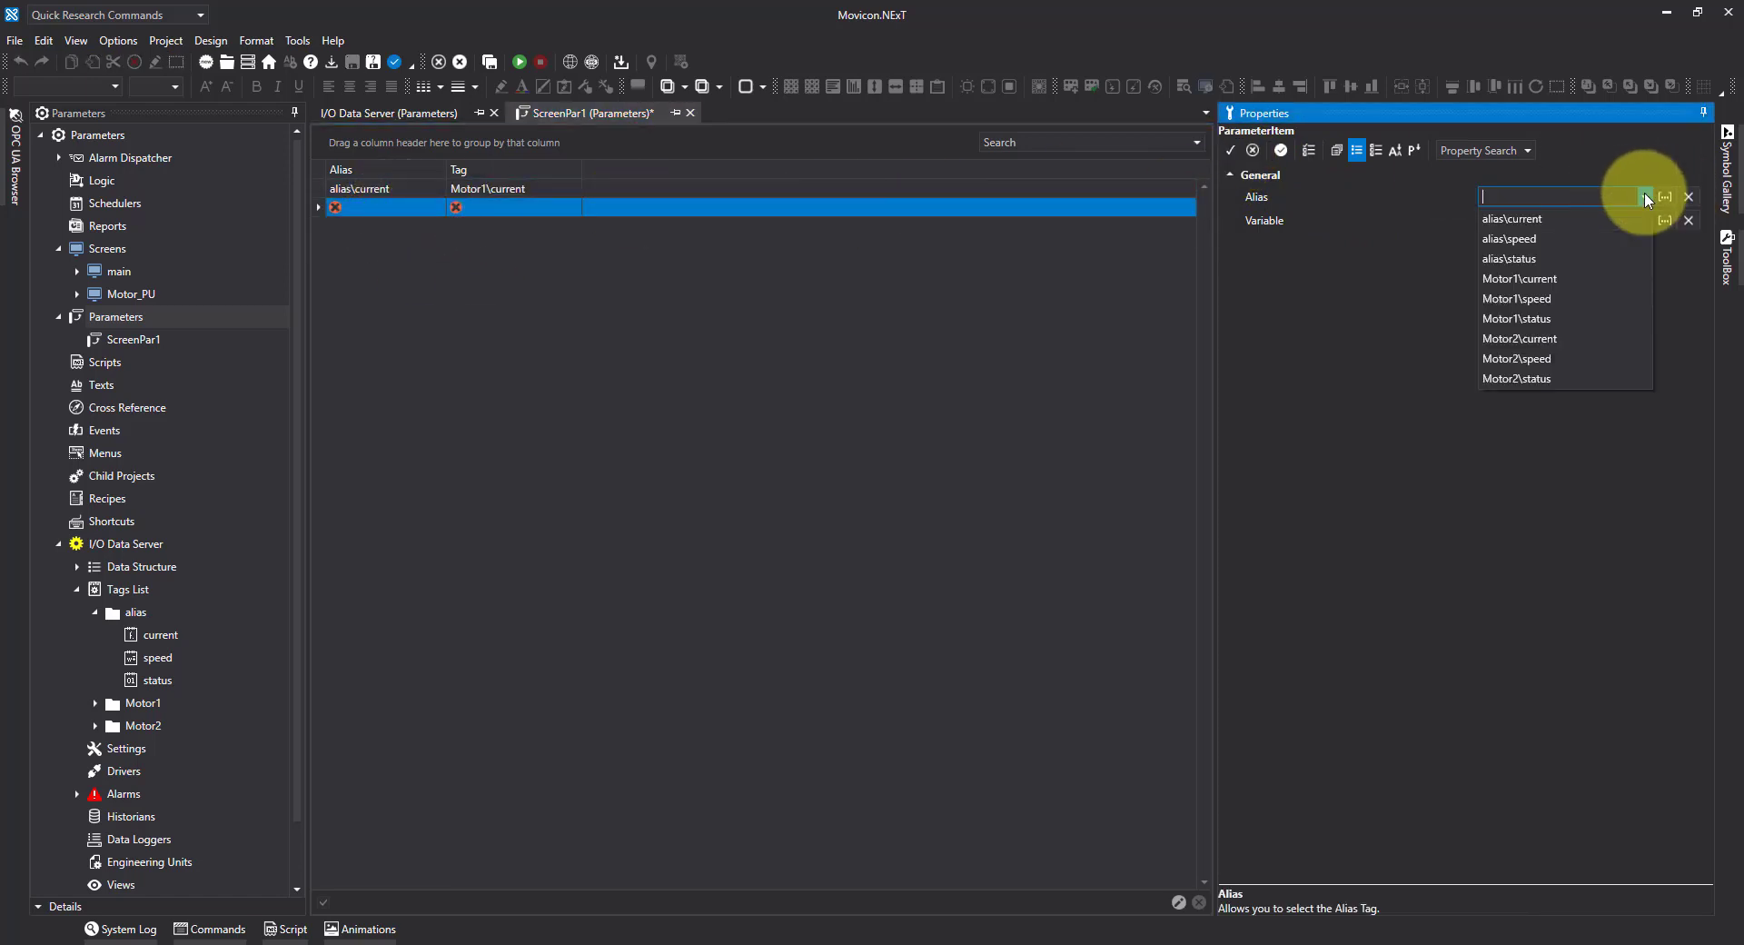
{"action": "left_click", "coordinate": [1530, 238]}
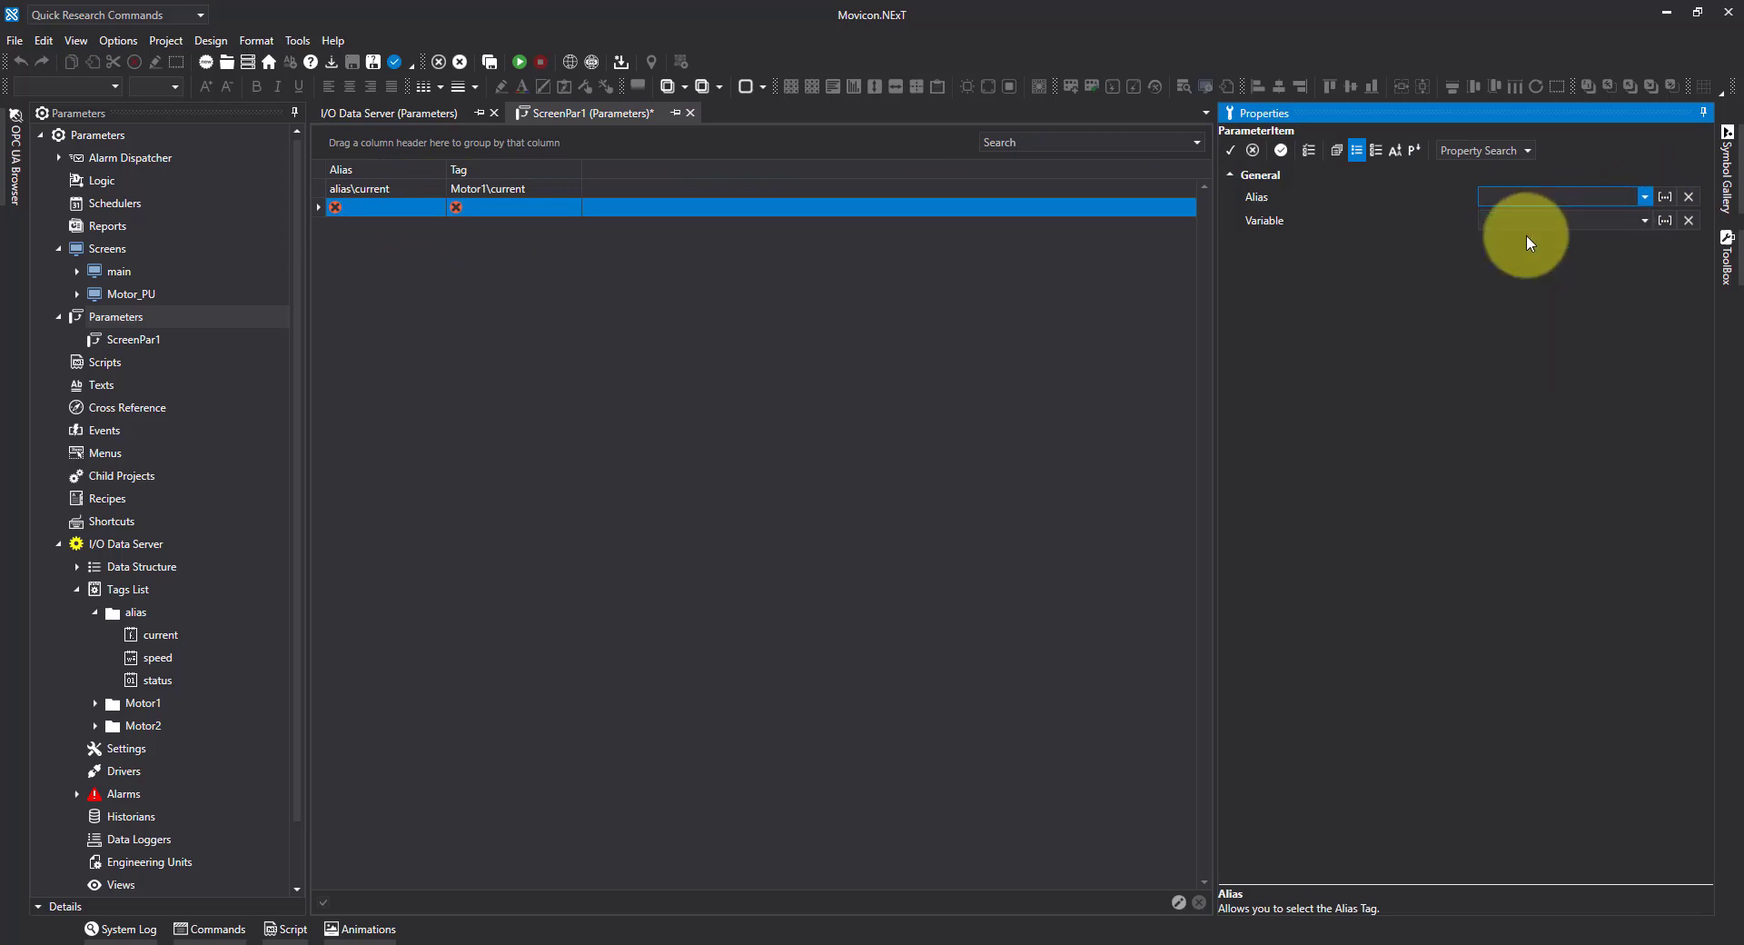
{"action": "left_click", "coordinate": [1646, 221]}
{"action": "left_click", "coordinate": [1557, 316]}
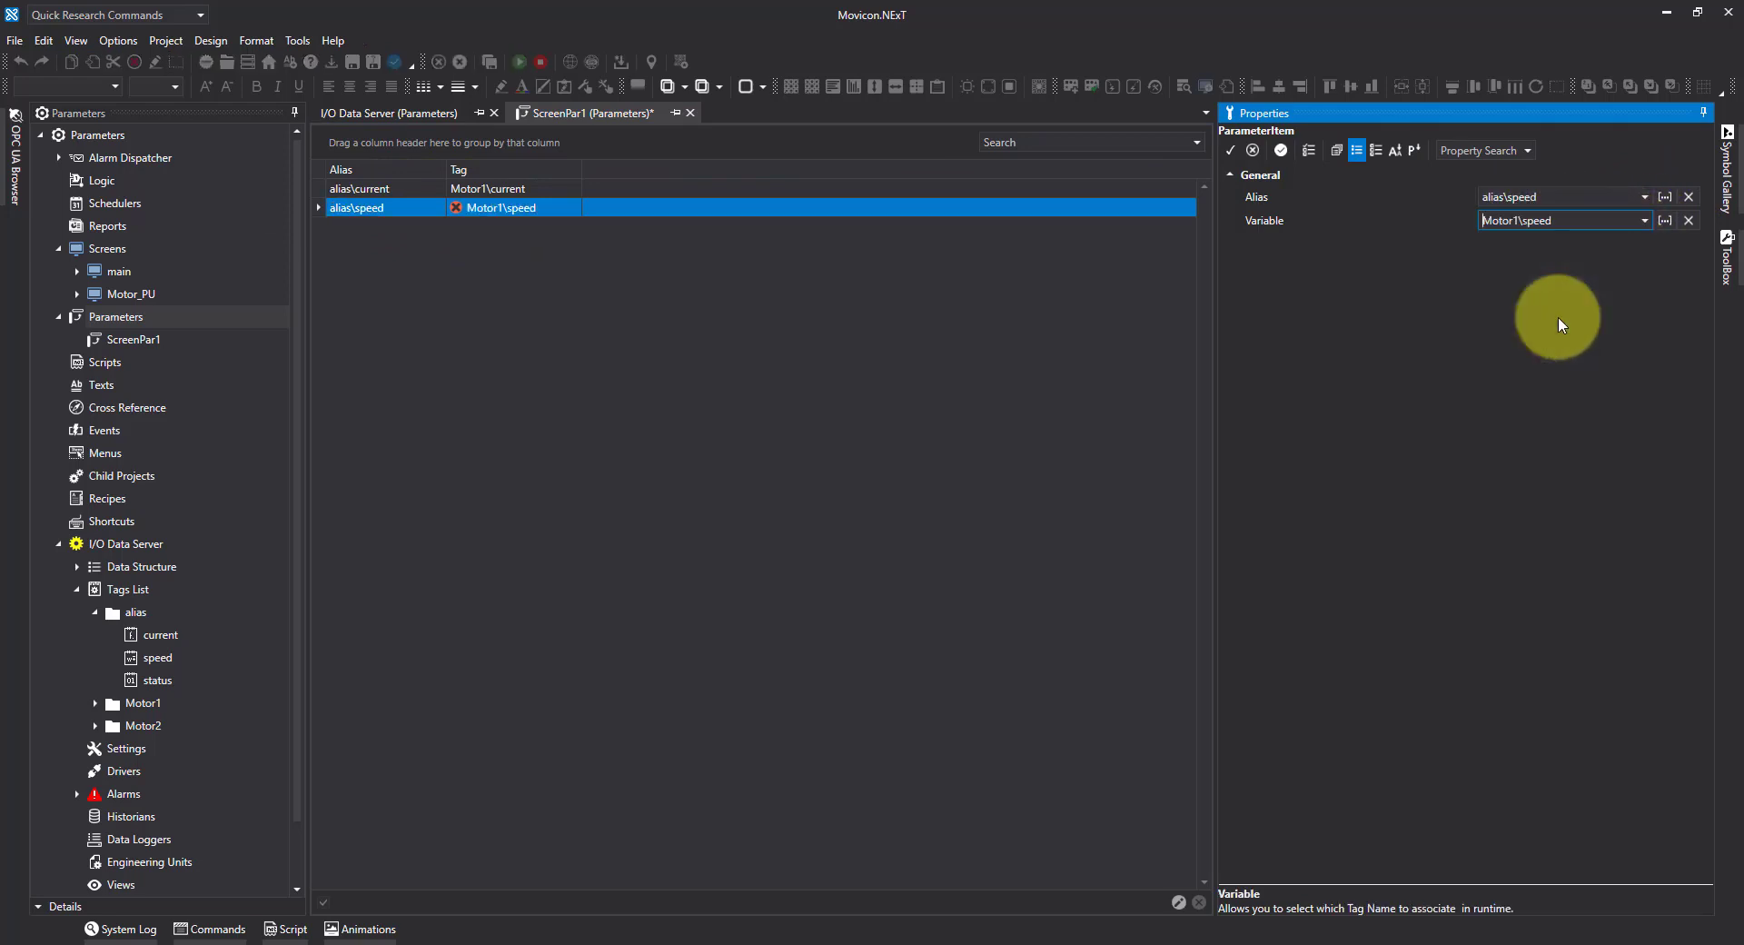
{"action": "left_click", "coordinate": [749, 189]}
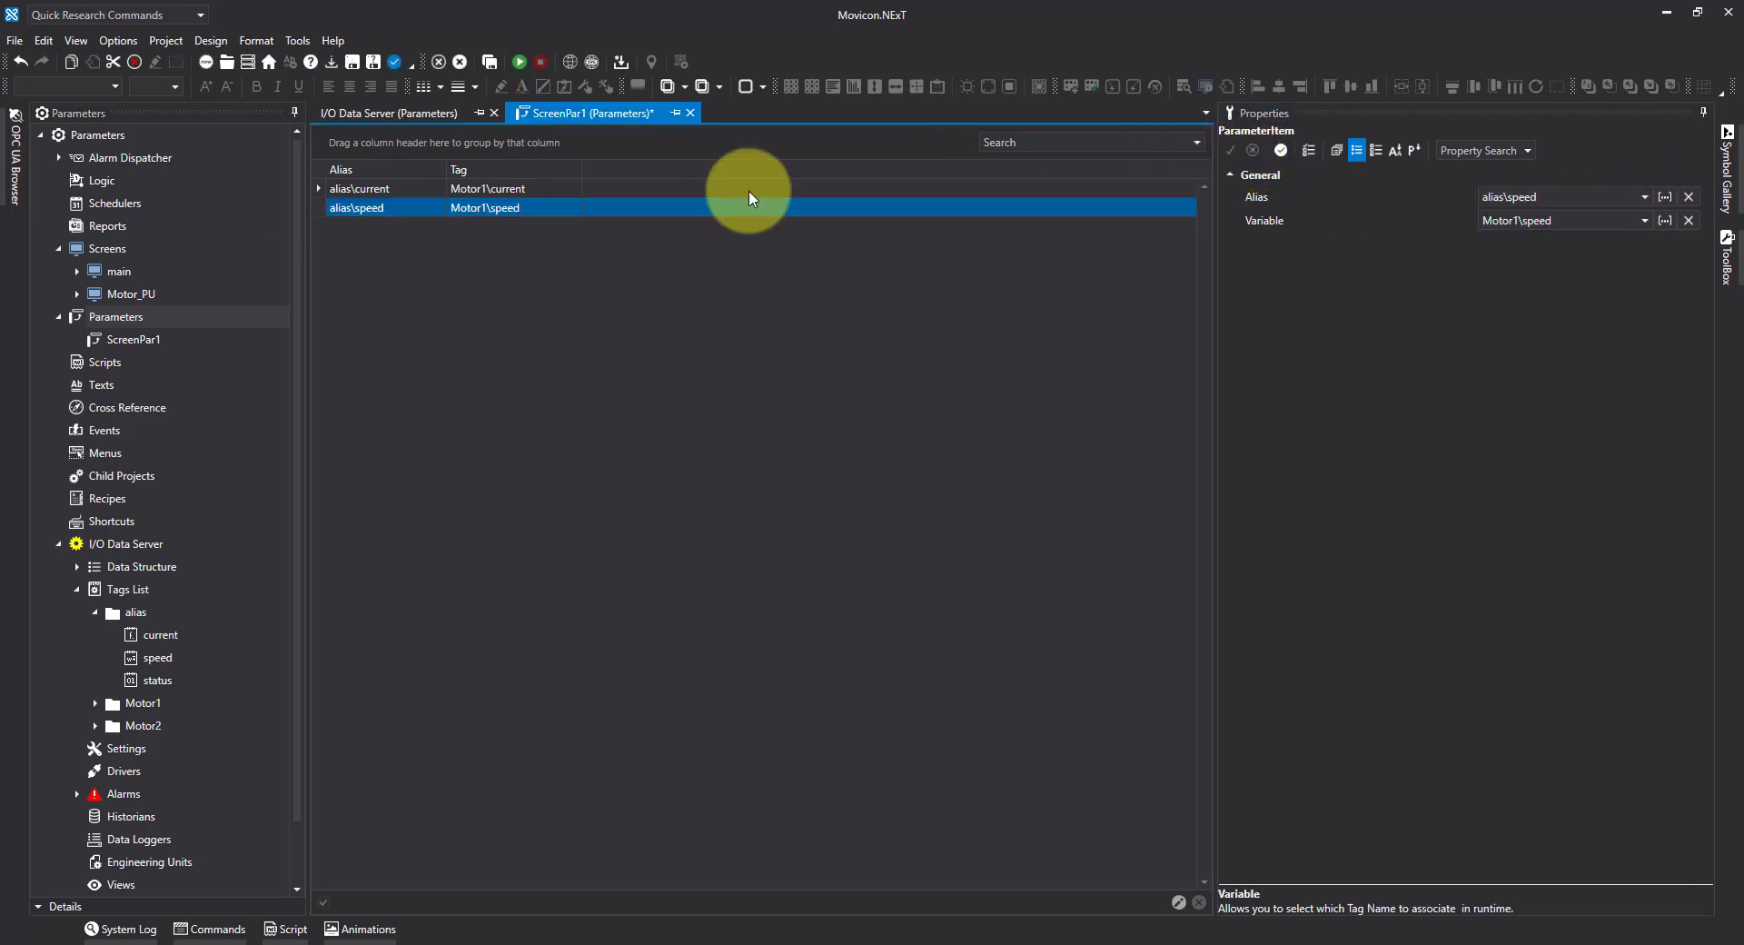
Add a third row mapping alias\status to Motor1\status.
{"action": "right_click", "coordinate": [372, 230]}
{"action": "left_click", "coordinate": [337, 243]}
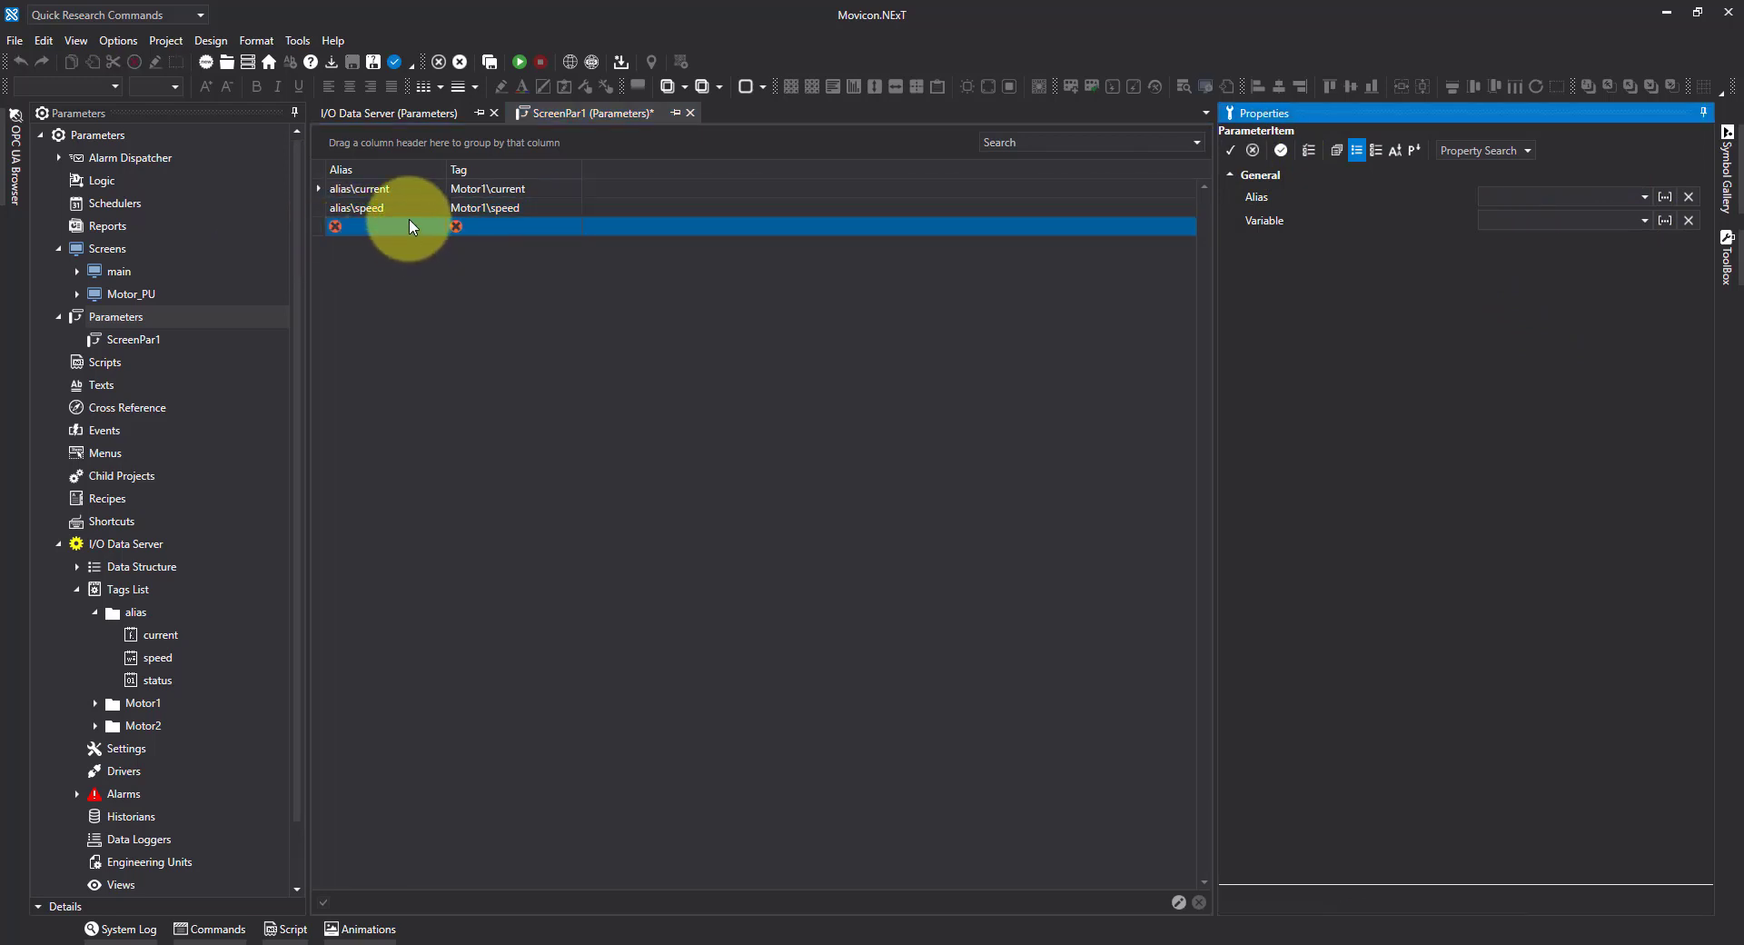
{"action": "left_click", "coordinate": [408, 223]}
{"action": "left_click", "coordinate": [1647, 197]}
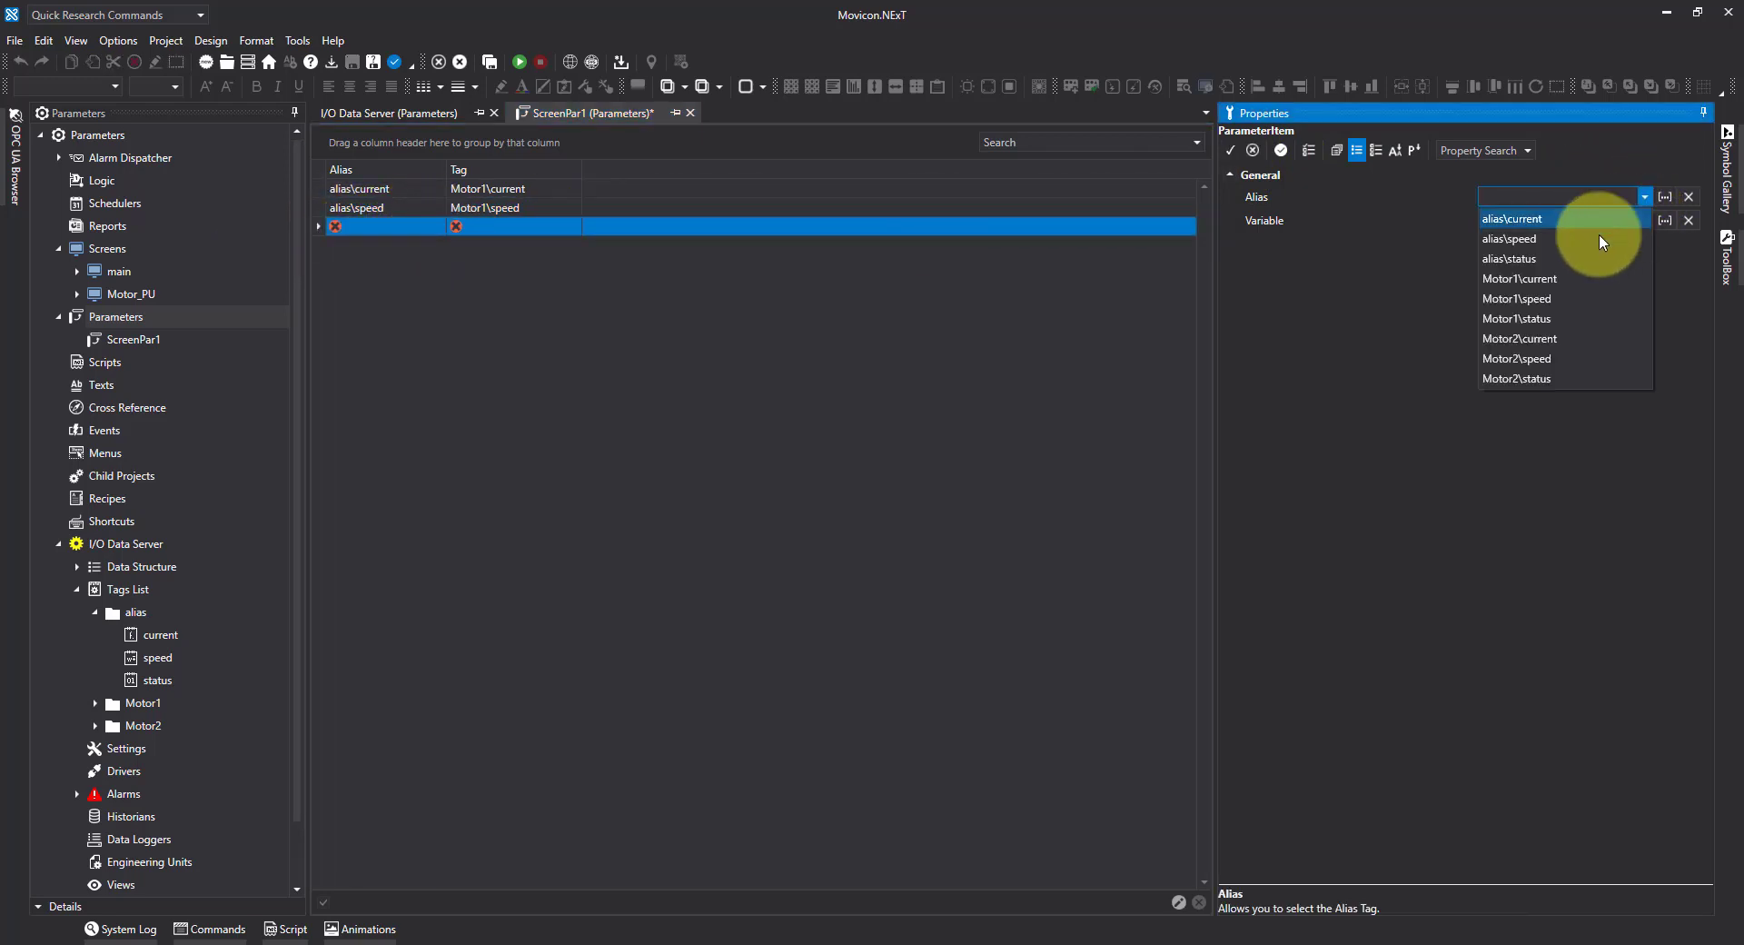
{"action": "left_click", "coordinate": [1545, 259]}
{"action": "left_click", "coordinate": [1645, 220]}
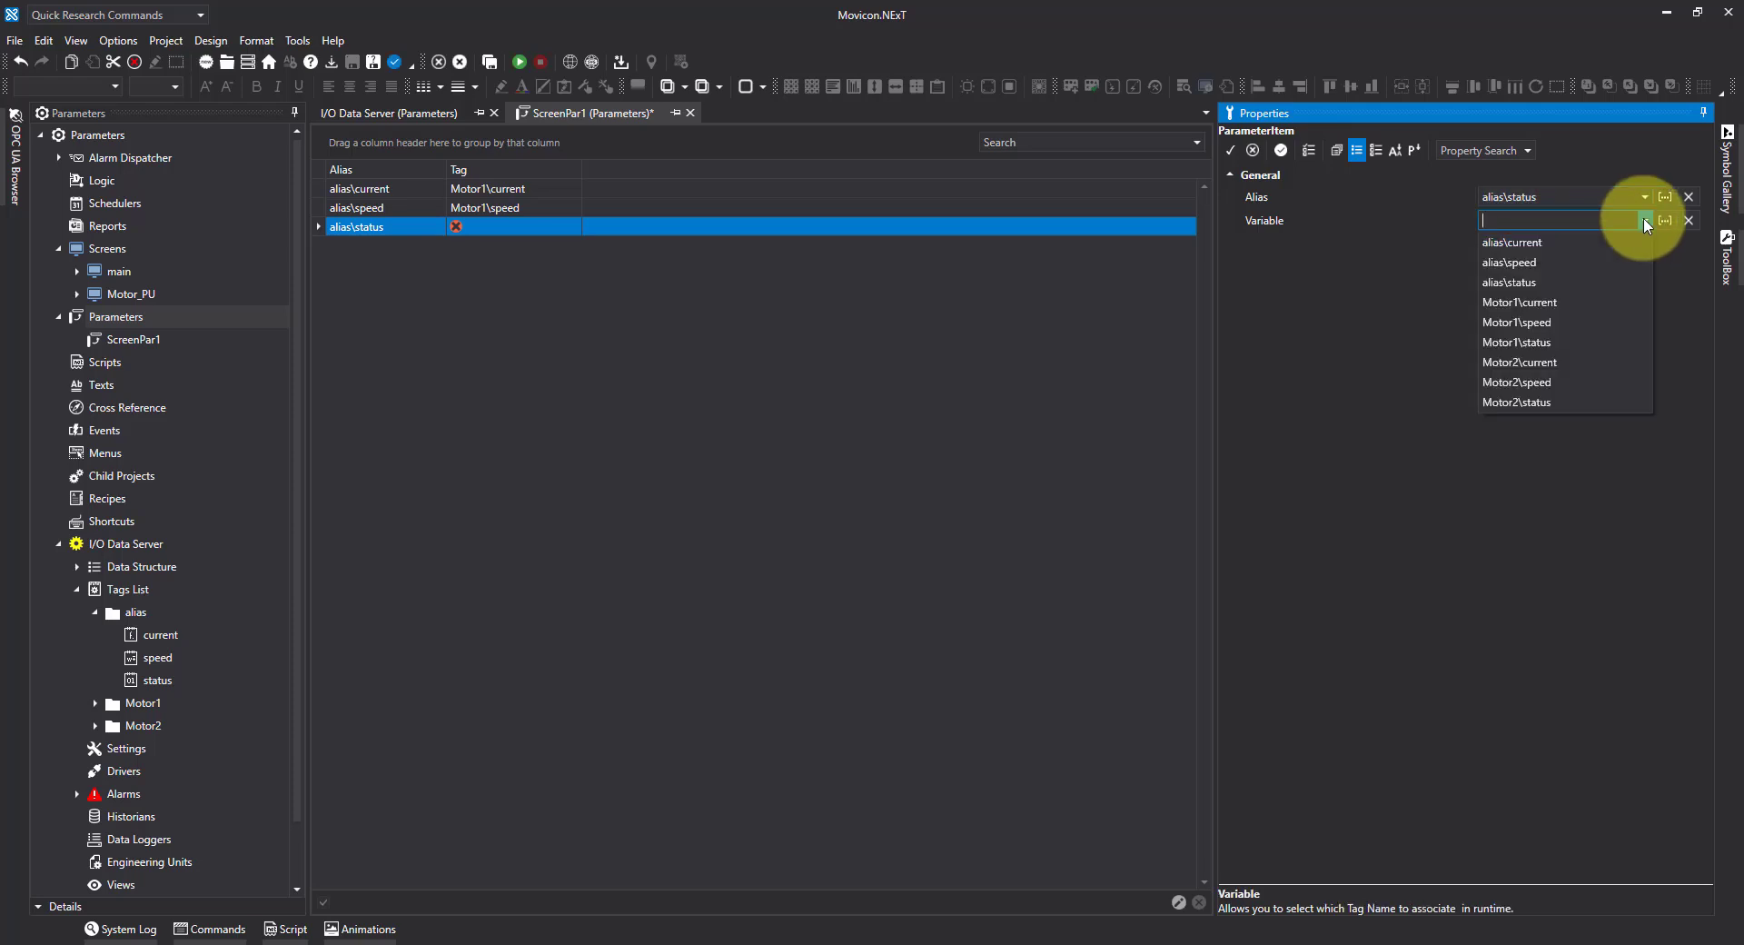
{"action": "left_click", "coordinate": [1552, 342]}
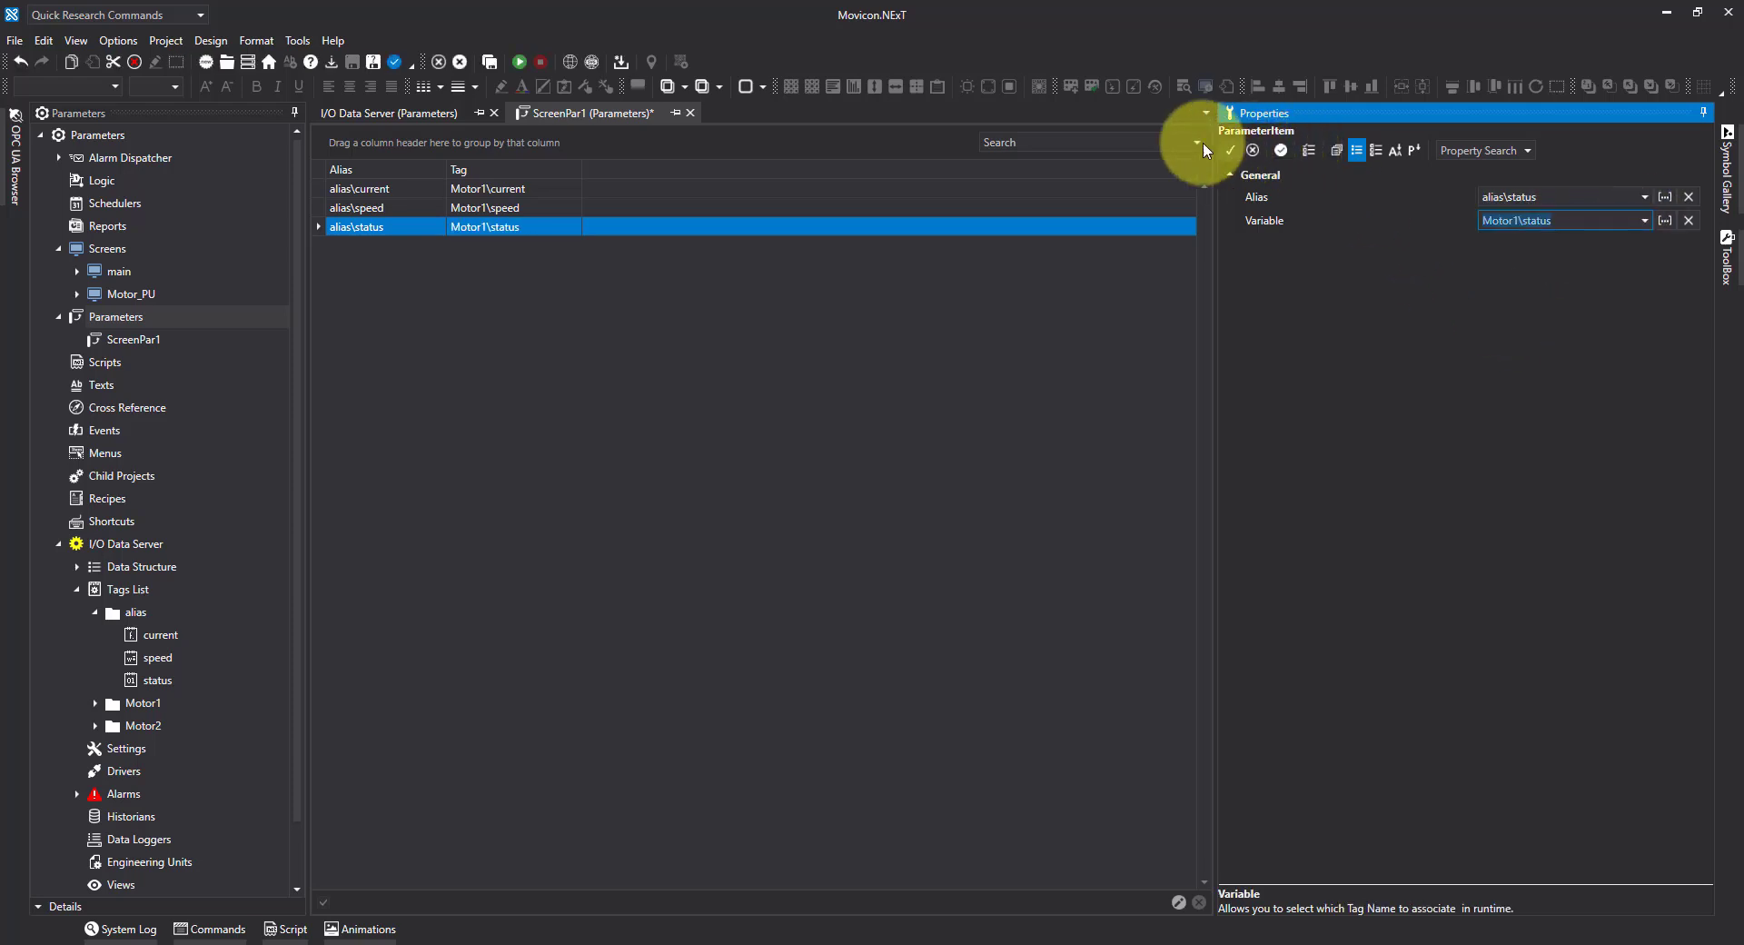
{"action": "left_click", "coordinate": [1228, 150]}
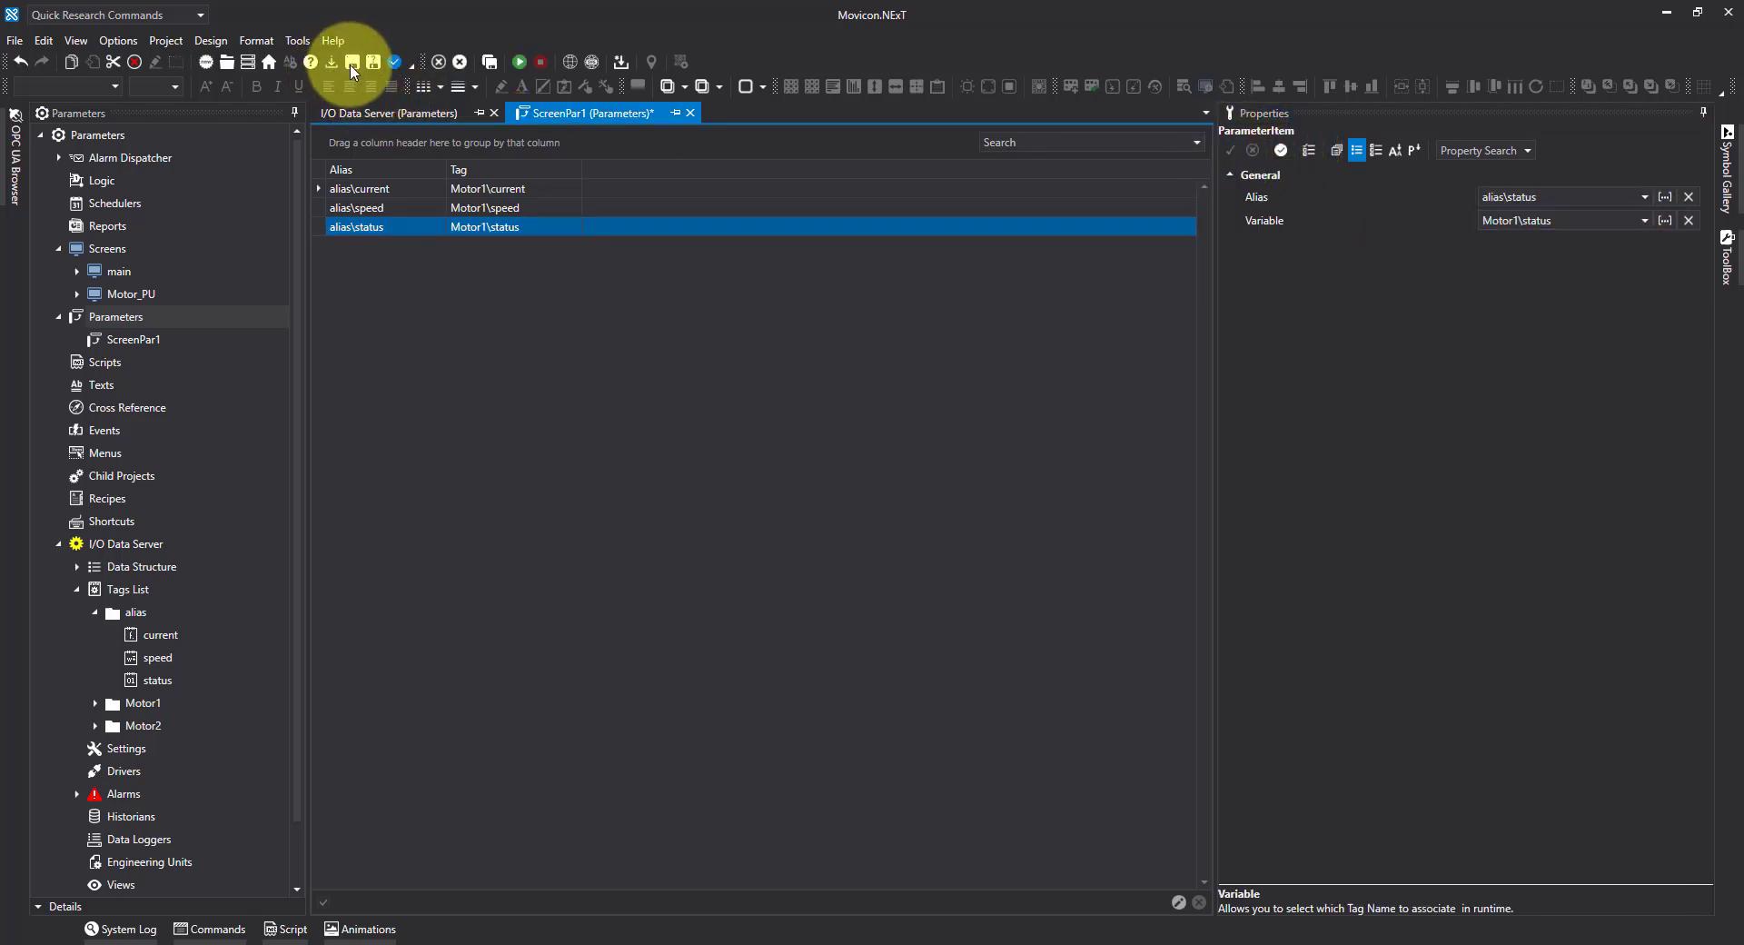
Close the ScreenPar1 editor and rename the file to motor1.
{"action": "left_click", "coordinate": [686, 112]}
{"action": "left_click", "coordinate": [137, 339]}
{"action": "right_click", "coordinate": [128, 340]}
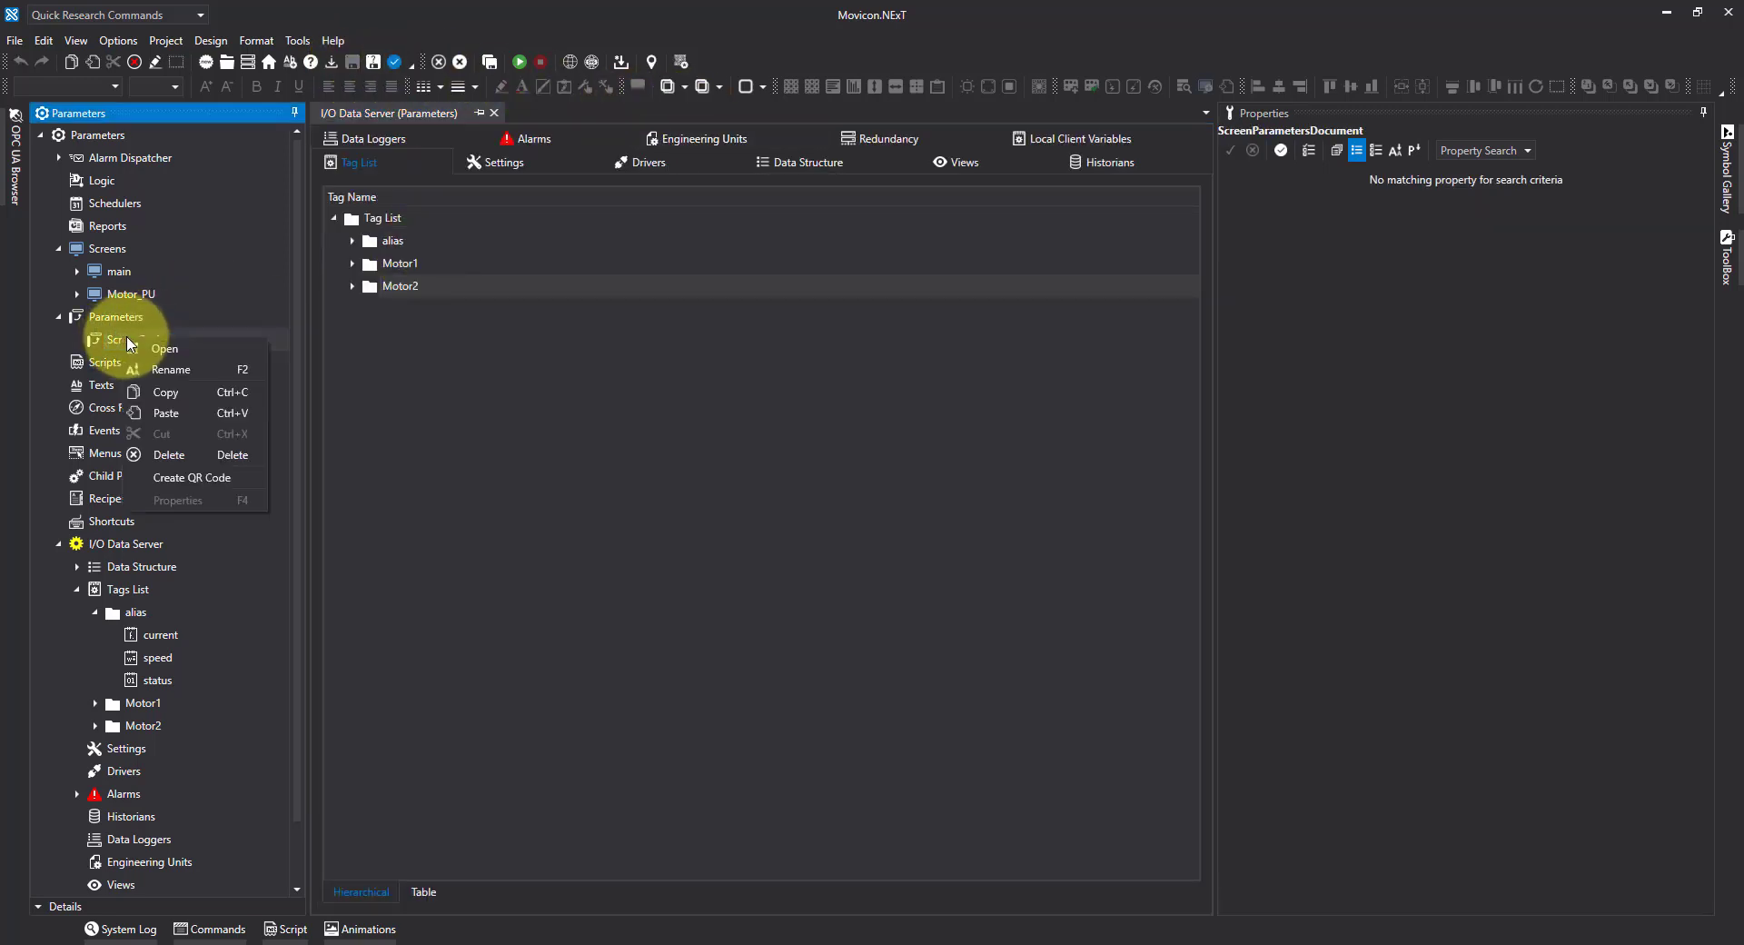
{"action": "left_click", "coordinate": [177, 369]}
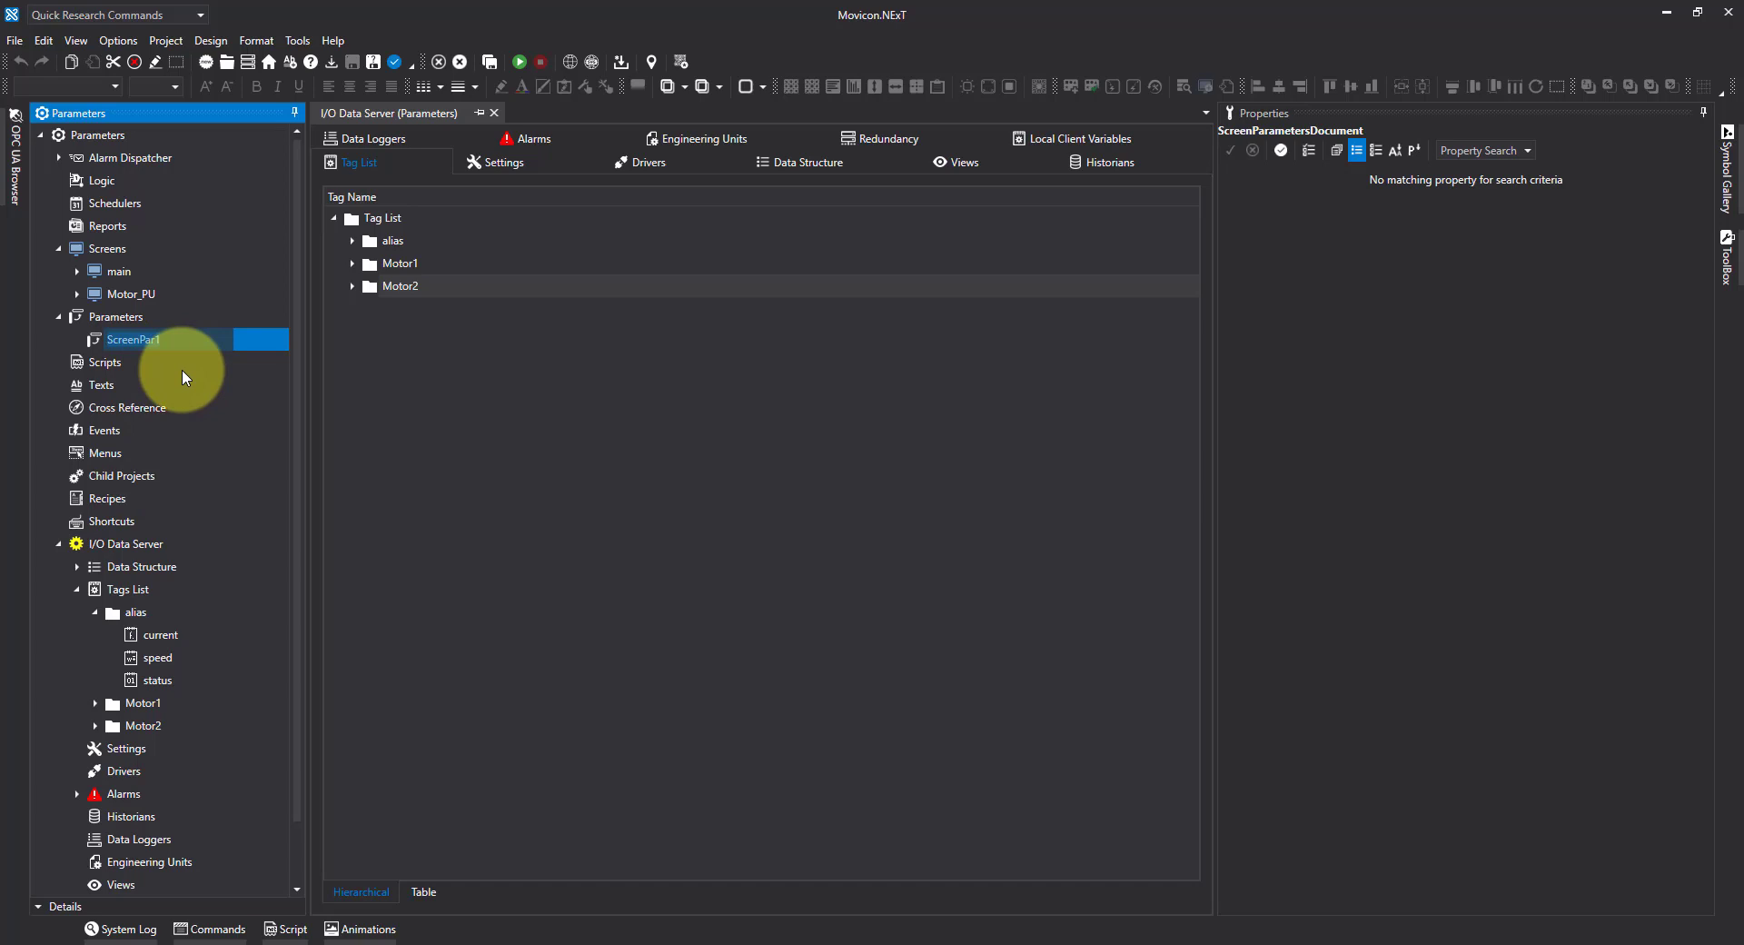
{"action": "type", "text": "motor1"}
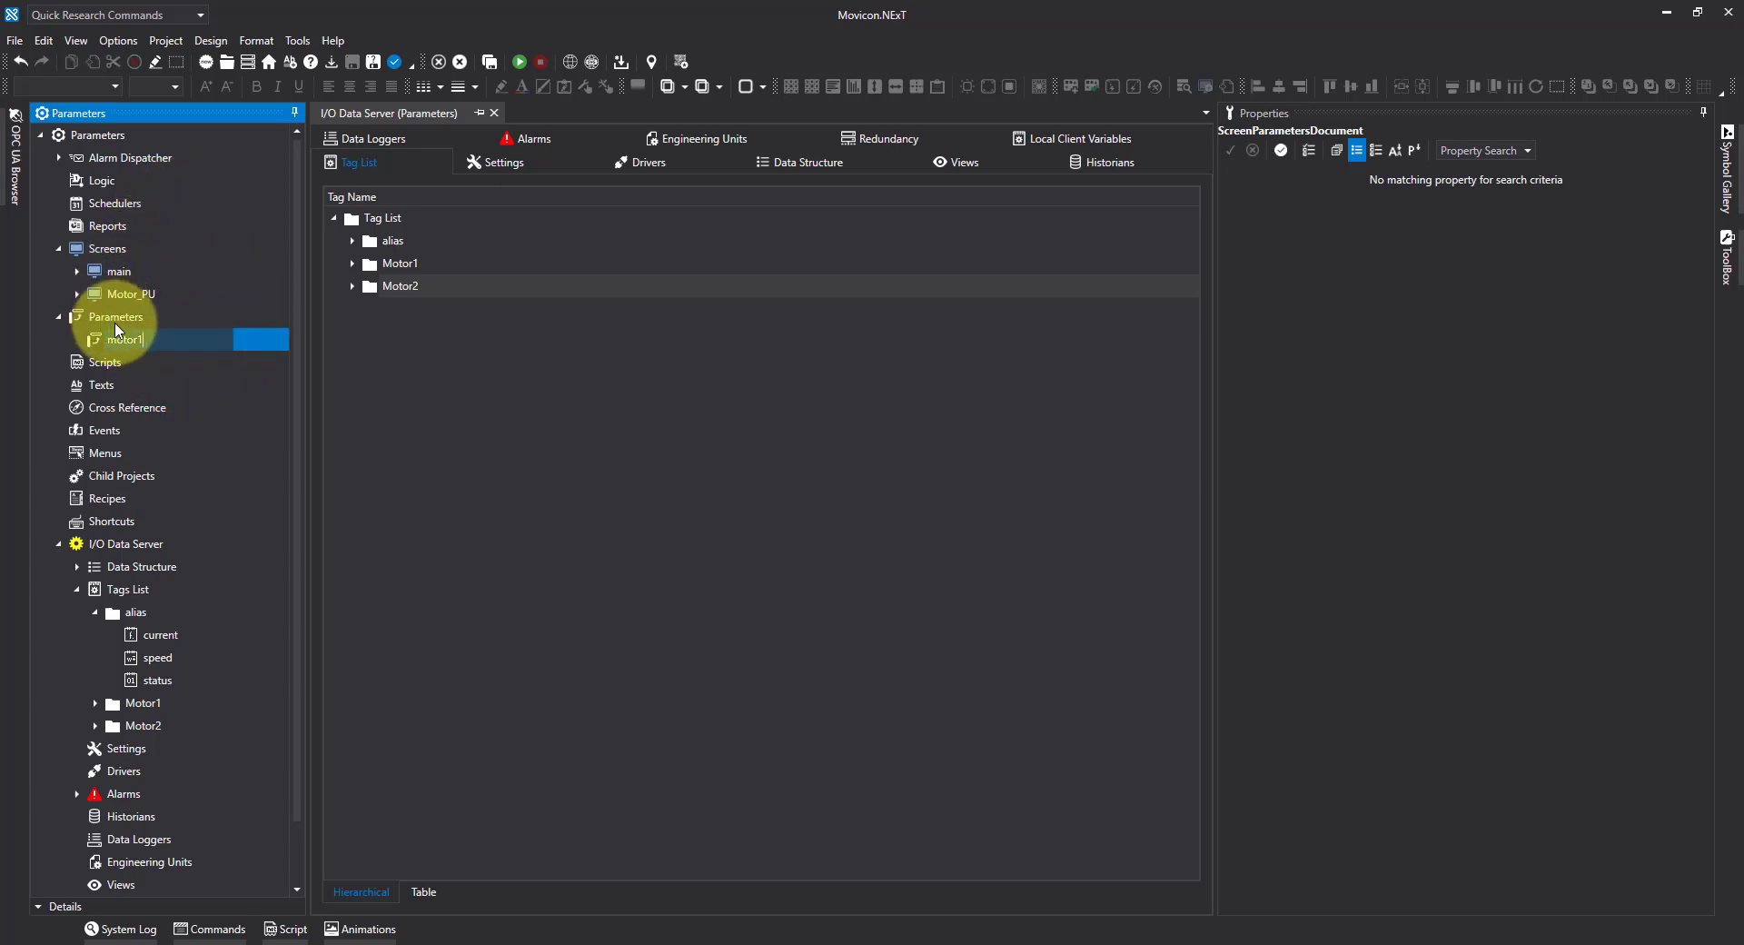
{"action": "key", "text": "Return"}
Copy motor1 and paste it under Parameters to create motor2.
{"action": "right_click", "coordinate": [124, 343]}
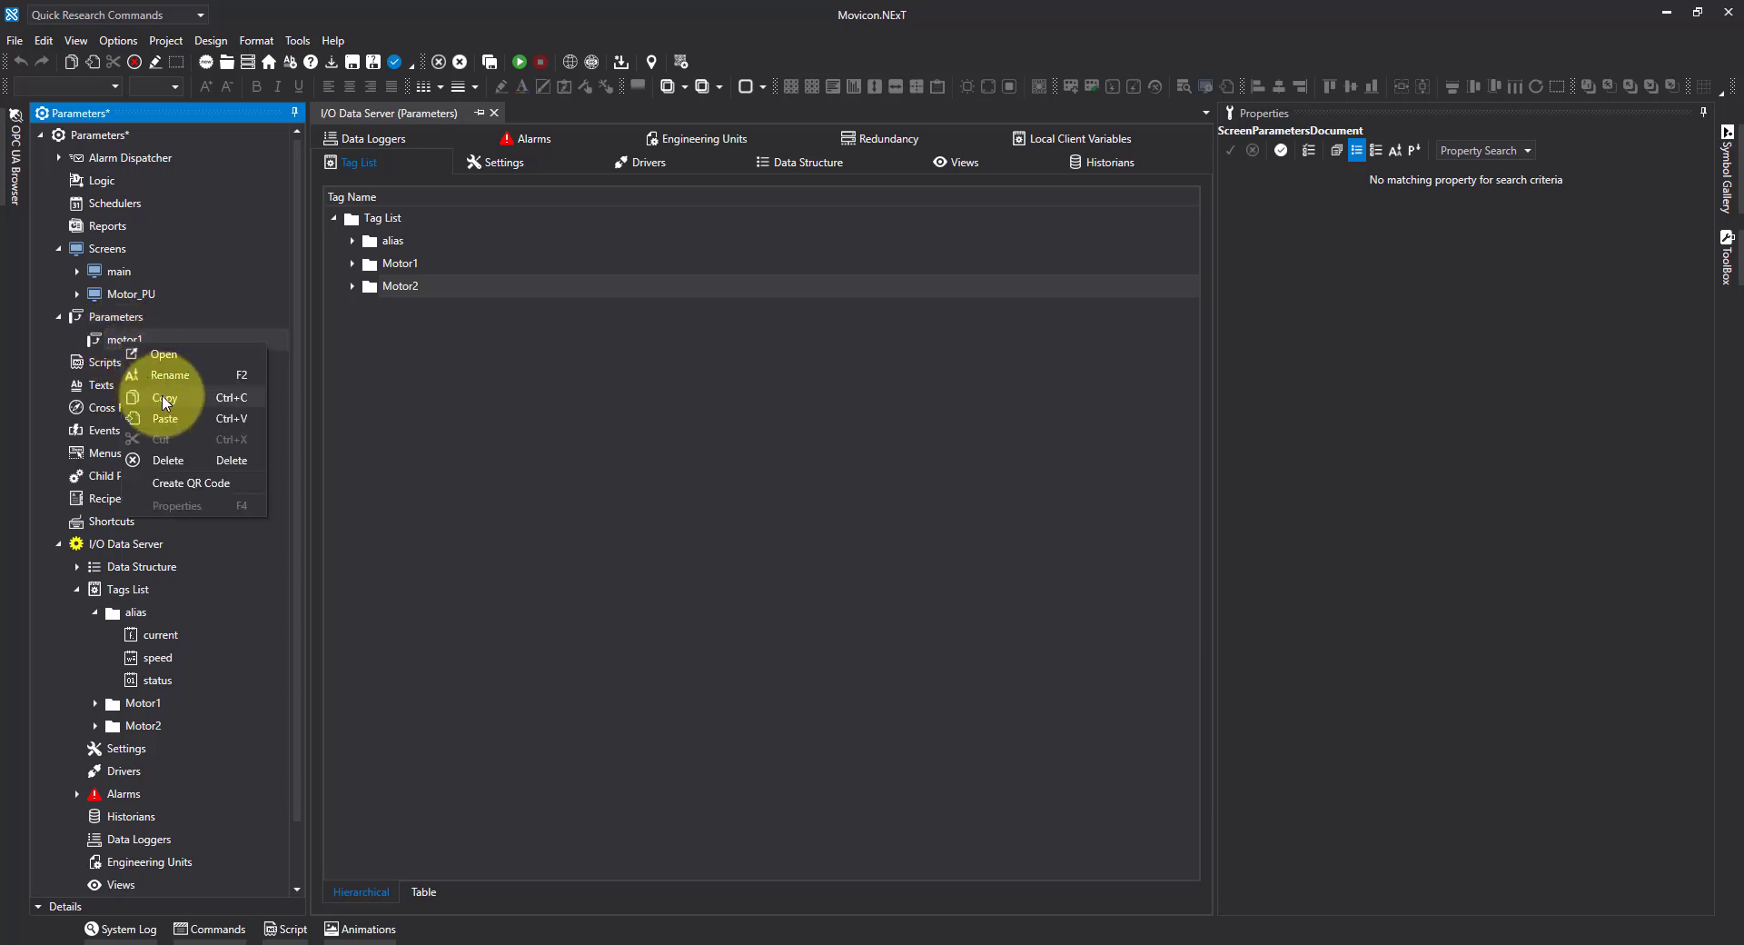
{"action": "left_click", "coordinate": [164, 390]}
{"action": "right_click", "coordinate": [121, 323]}
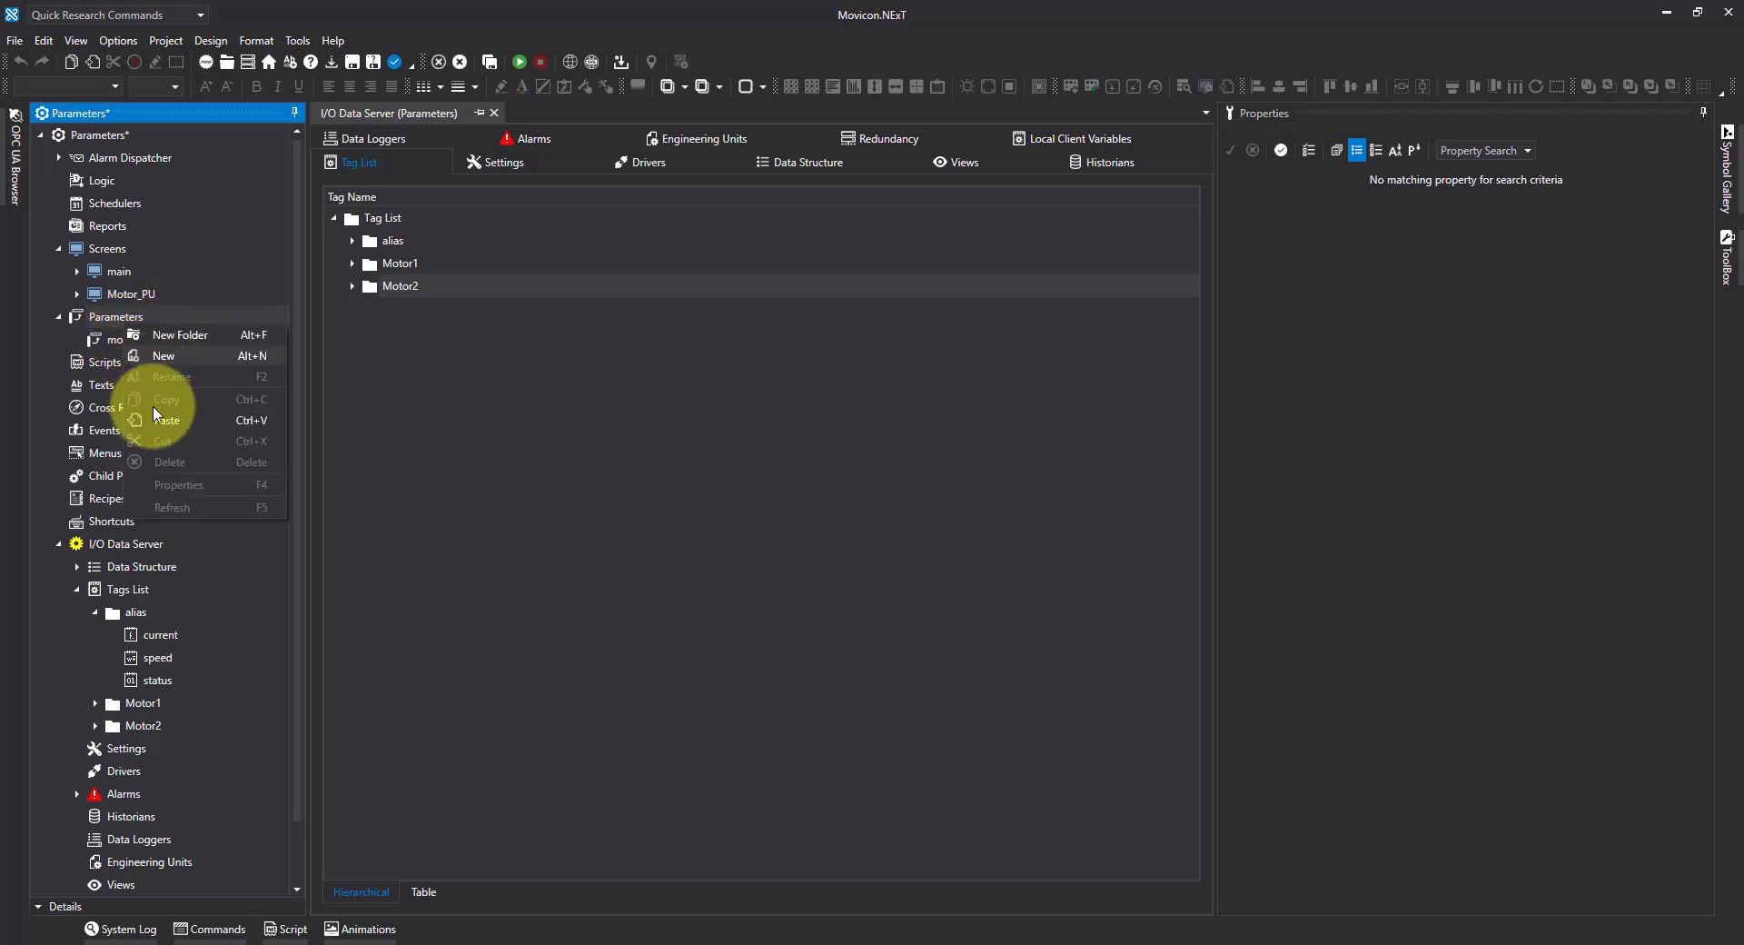
{"action": "left_click", "coordinate": [160, 416]}
{"action": "left_click", "coordinate": [153, 365]}
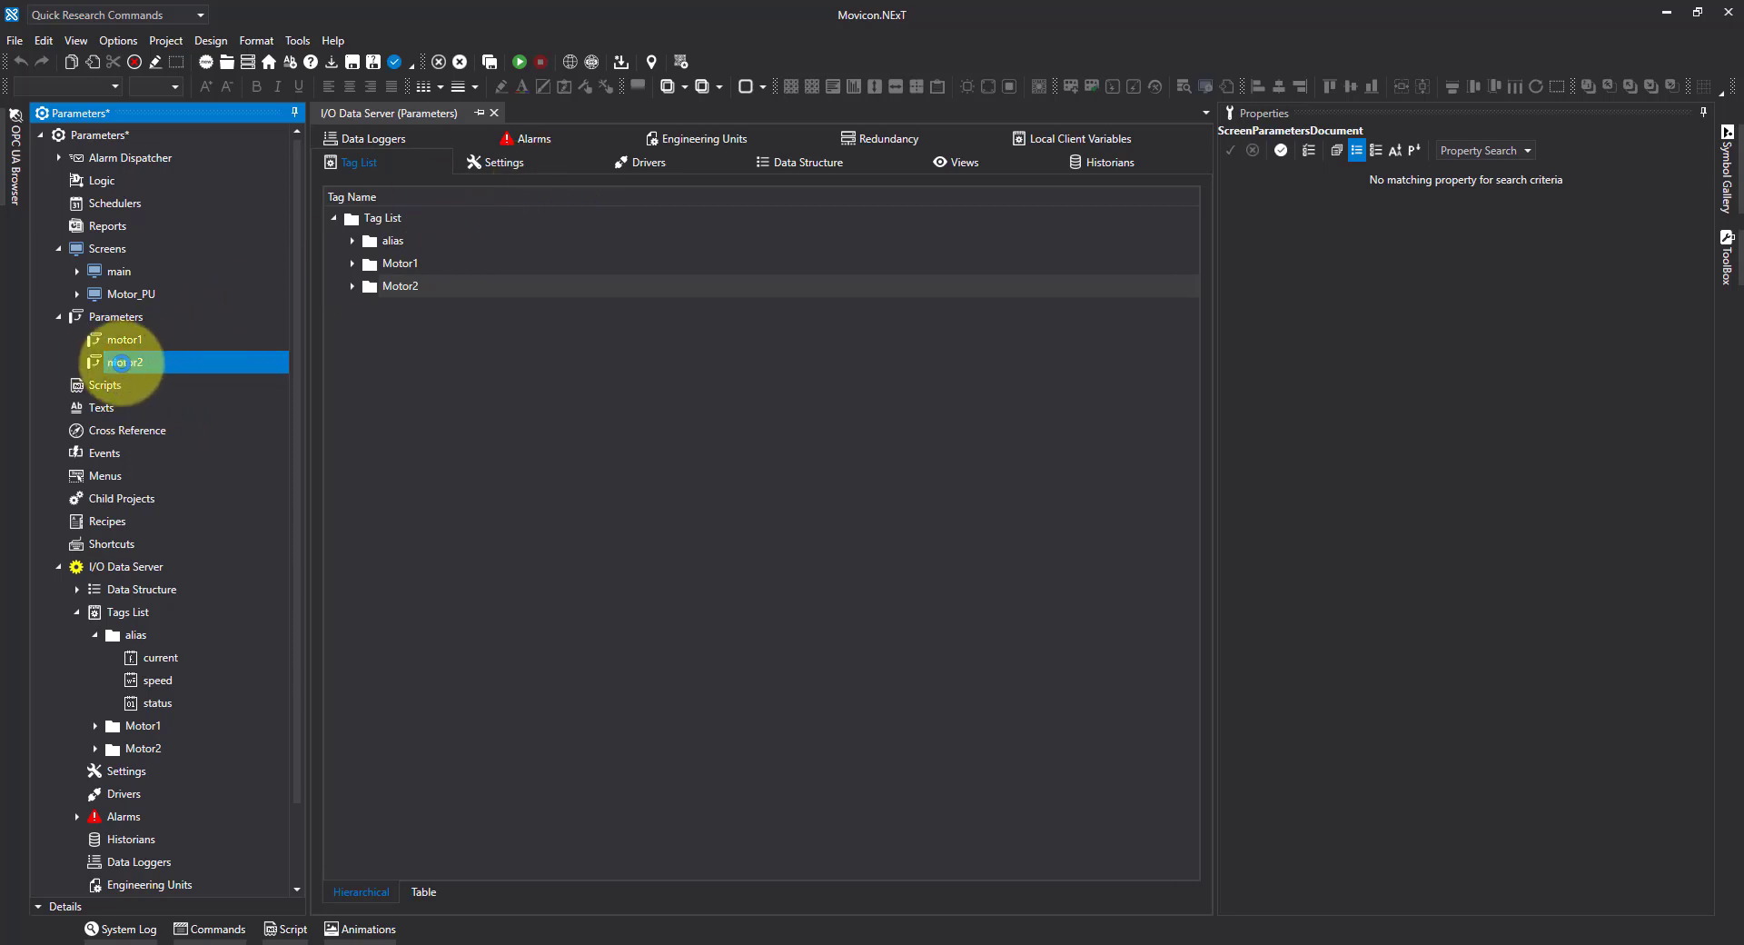
In motor2, repoint alias\current, alias\speed and alias\status to Motor2\current, Motor2\speed and Motor2\status.
{"action": "double_click", "coordinate": [121, 362]}
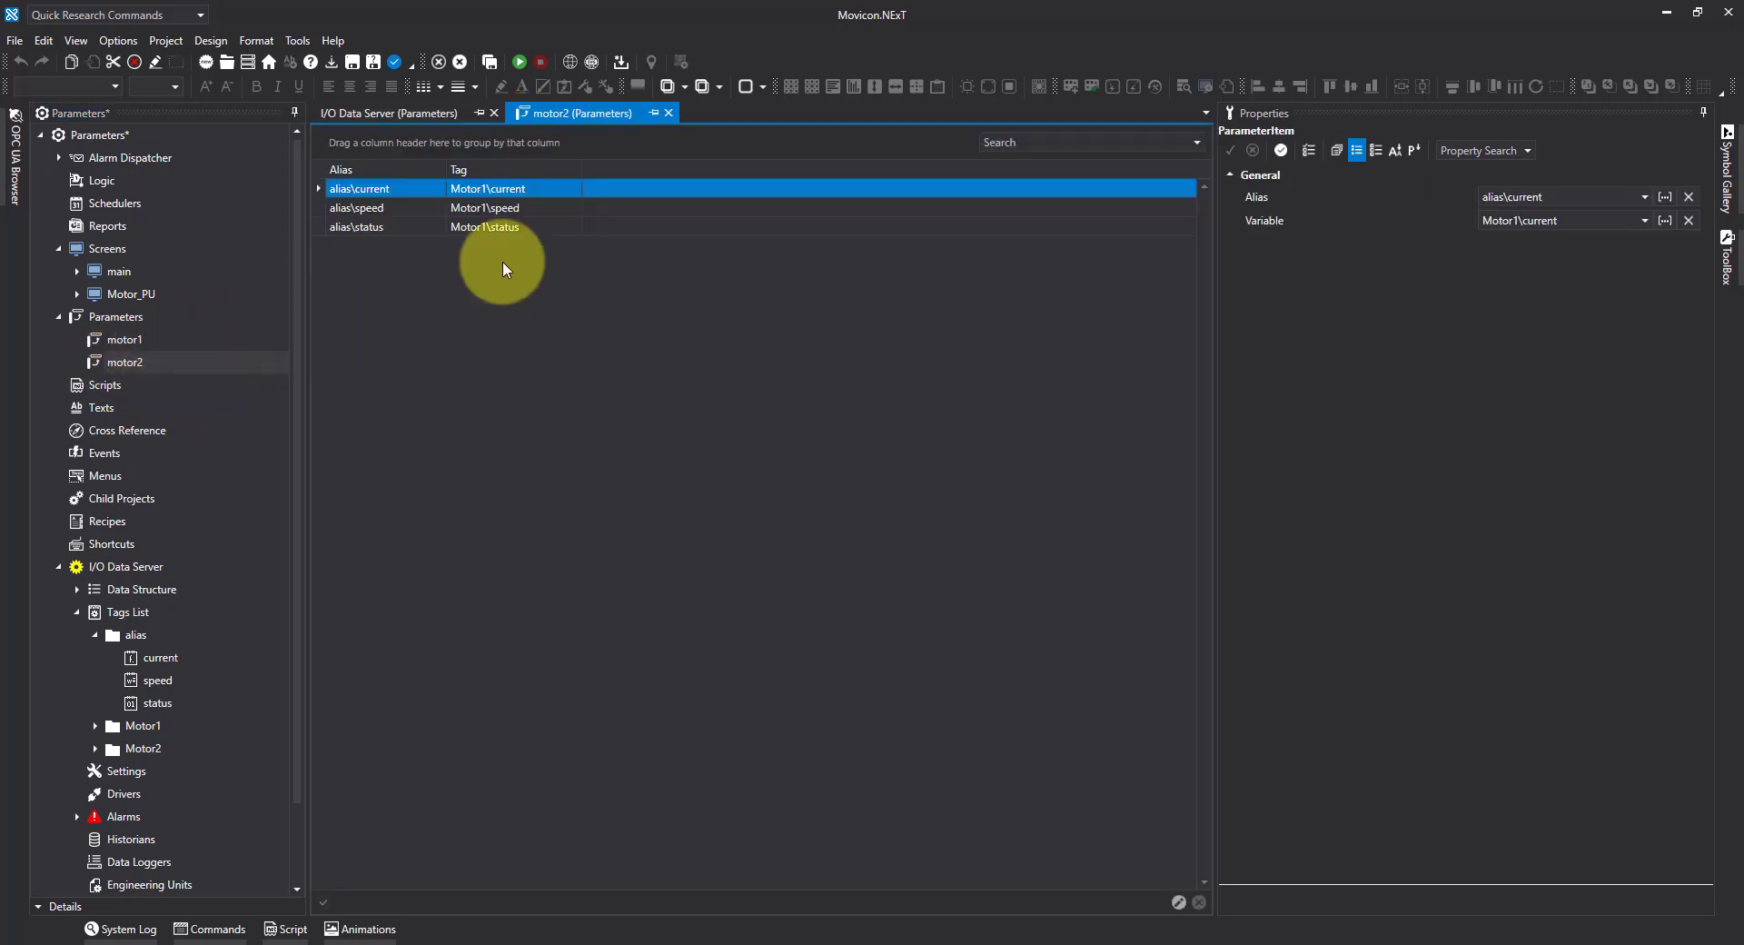
{"action": "left_click", "coordinate": [1643, 222]}
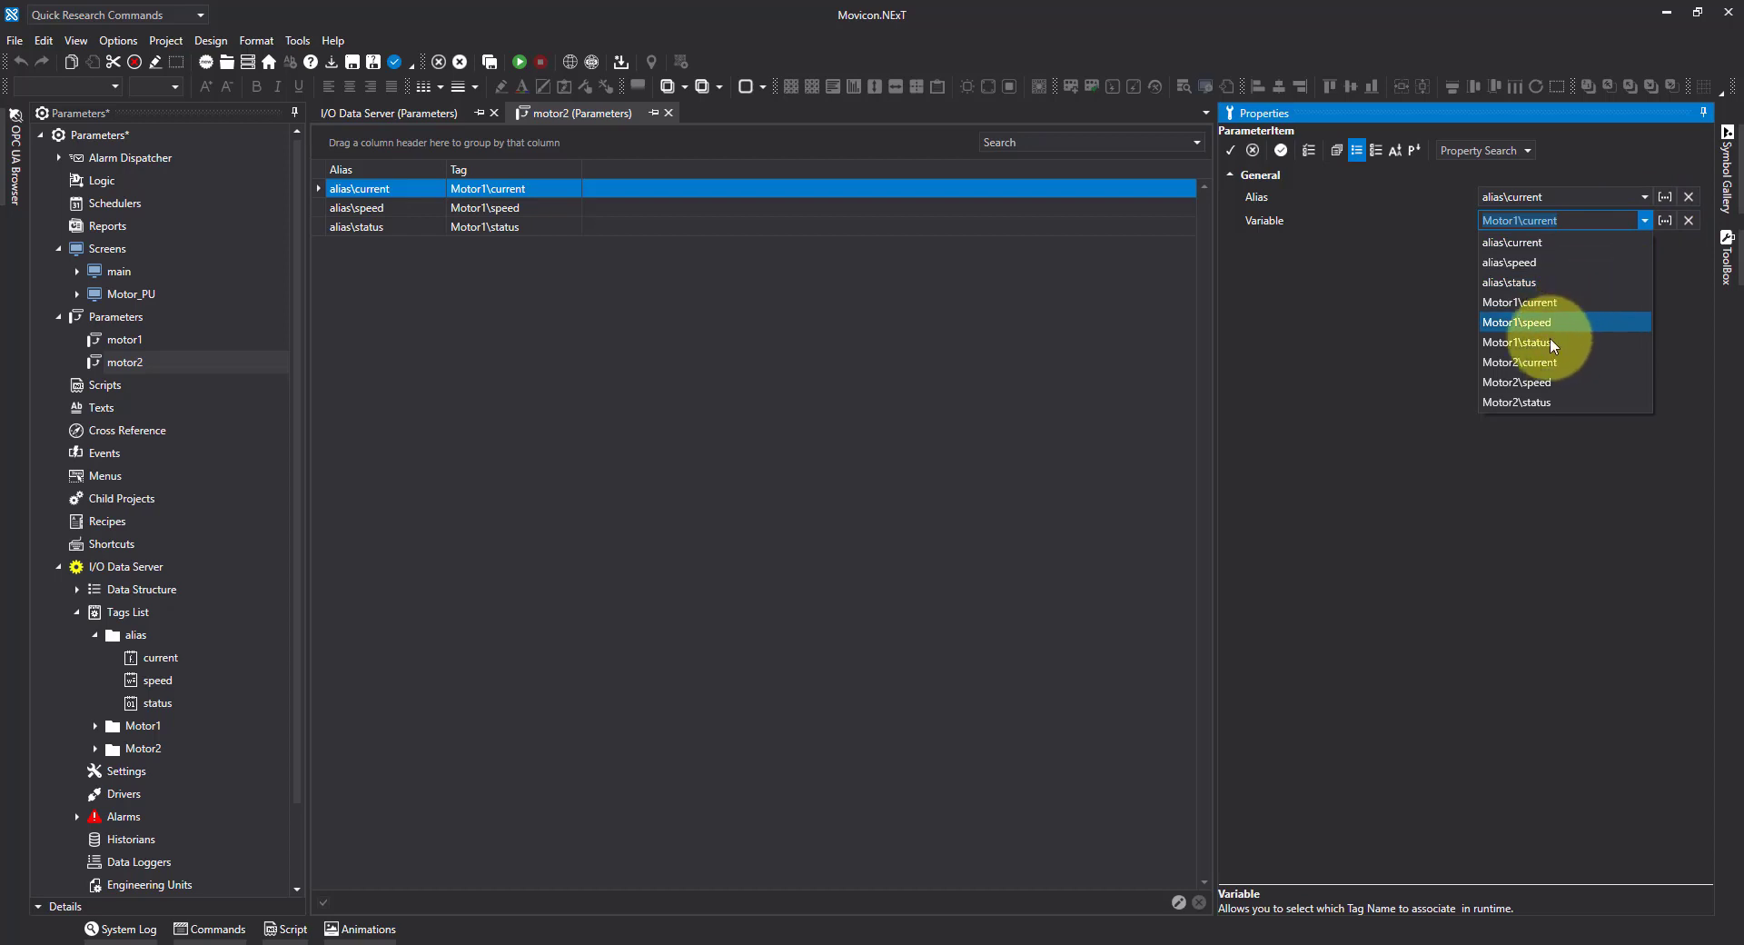
{"action": "left_click", "coordinate": [1504, 363]}
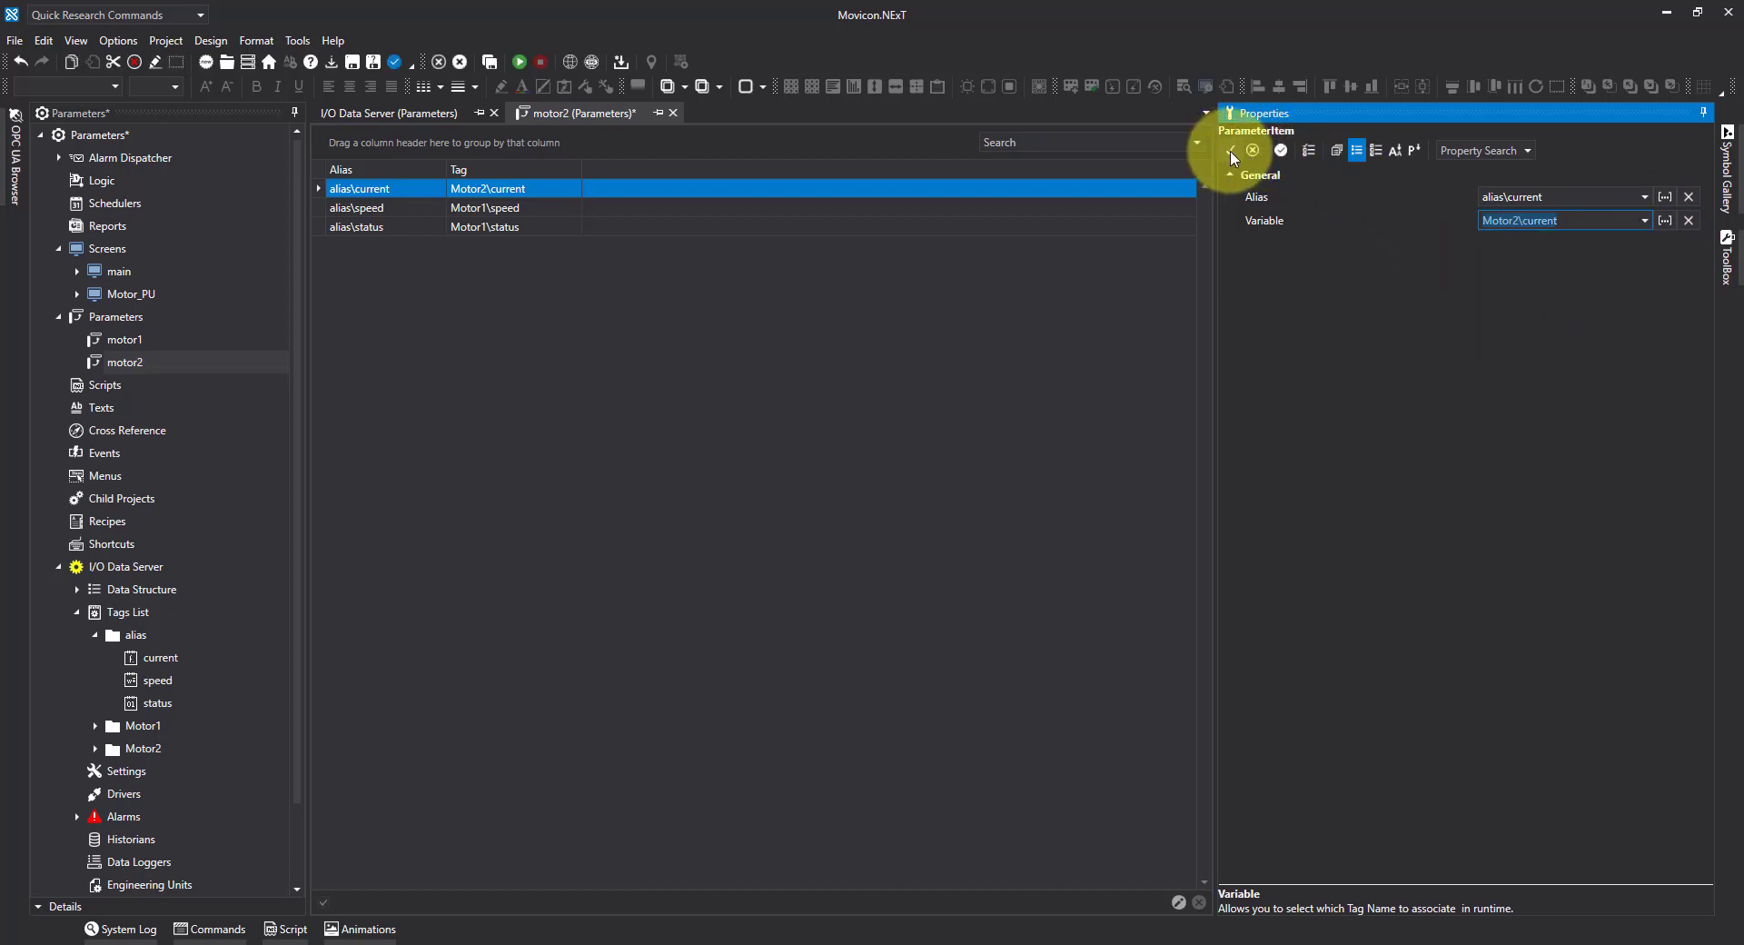
{"action": "left_click", "coordinate": [791, 188]}
{"action": "left_click", "coordinate": [544, 209]}
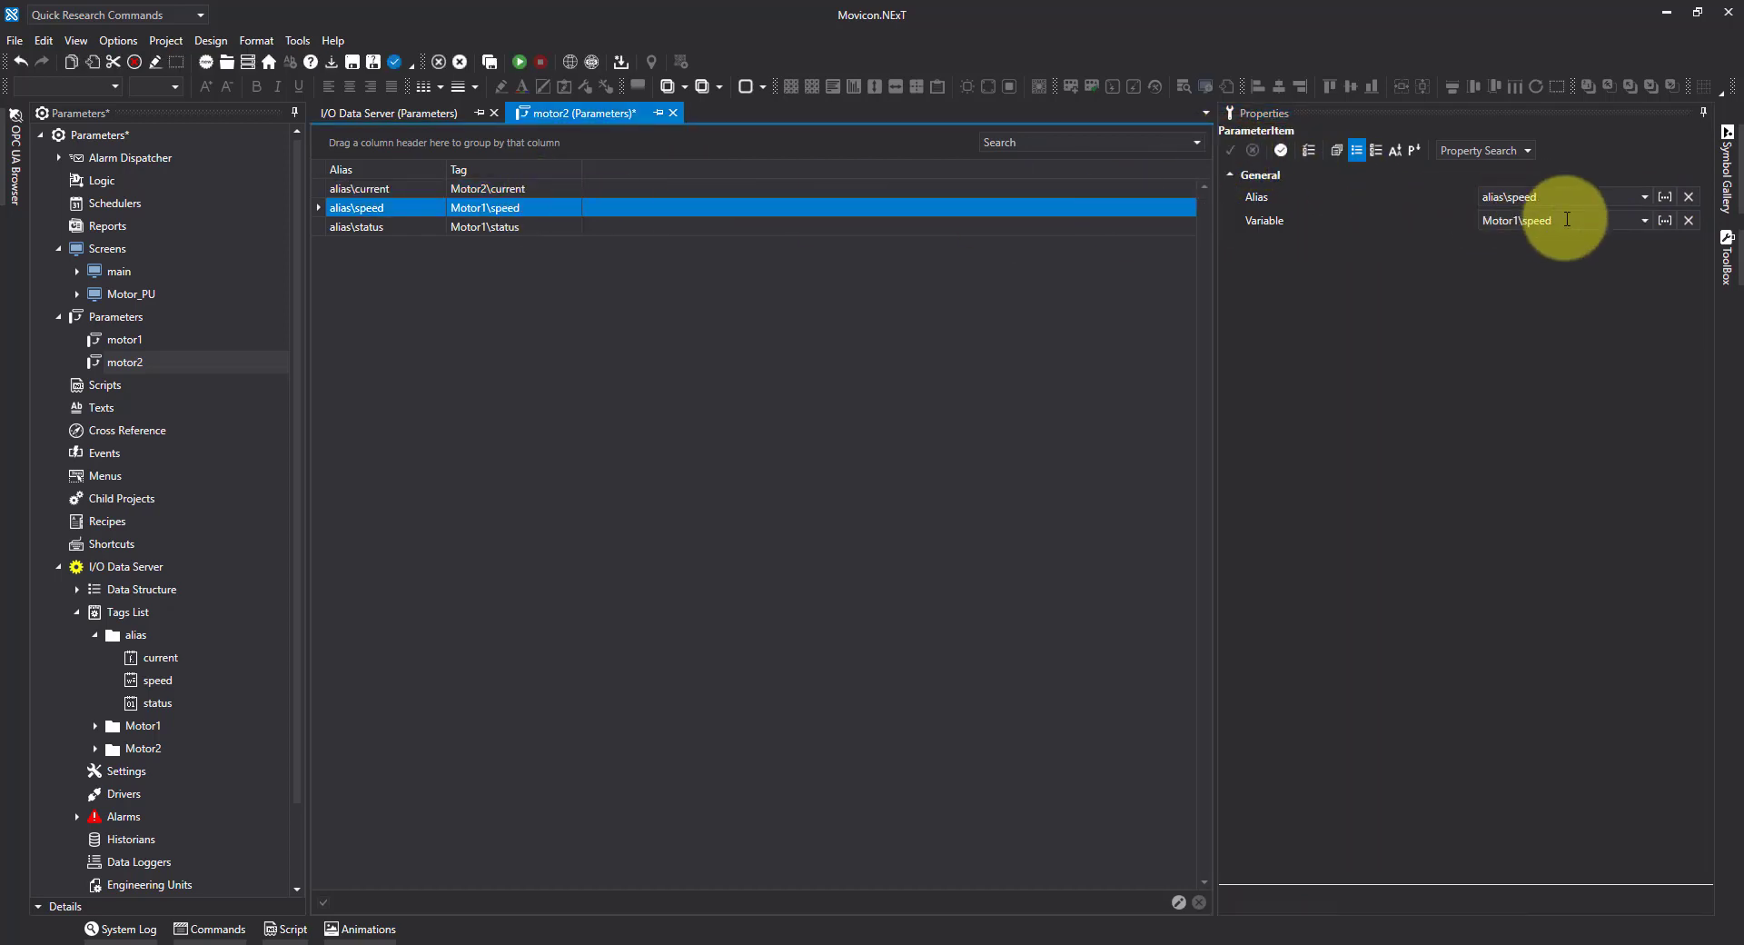
{"action": "left_click", "coordinate": [1645, 221]}
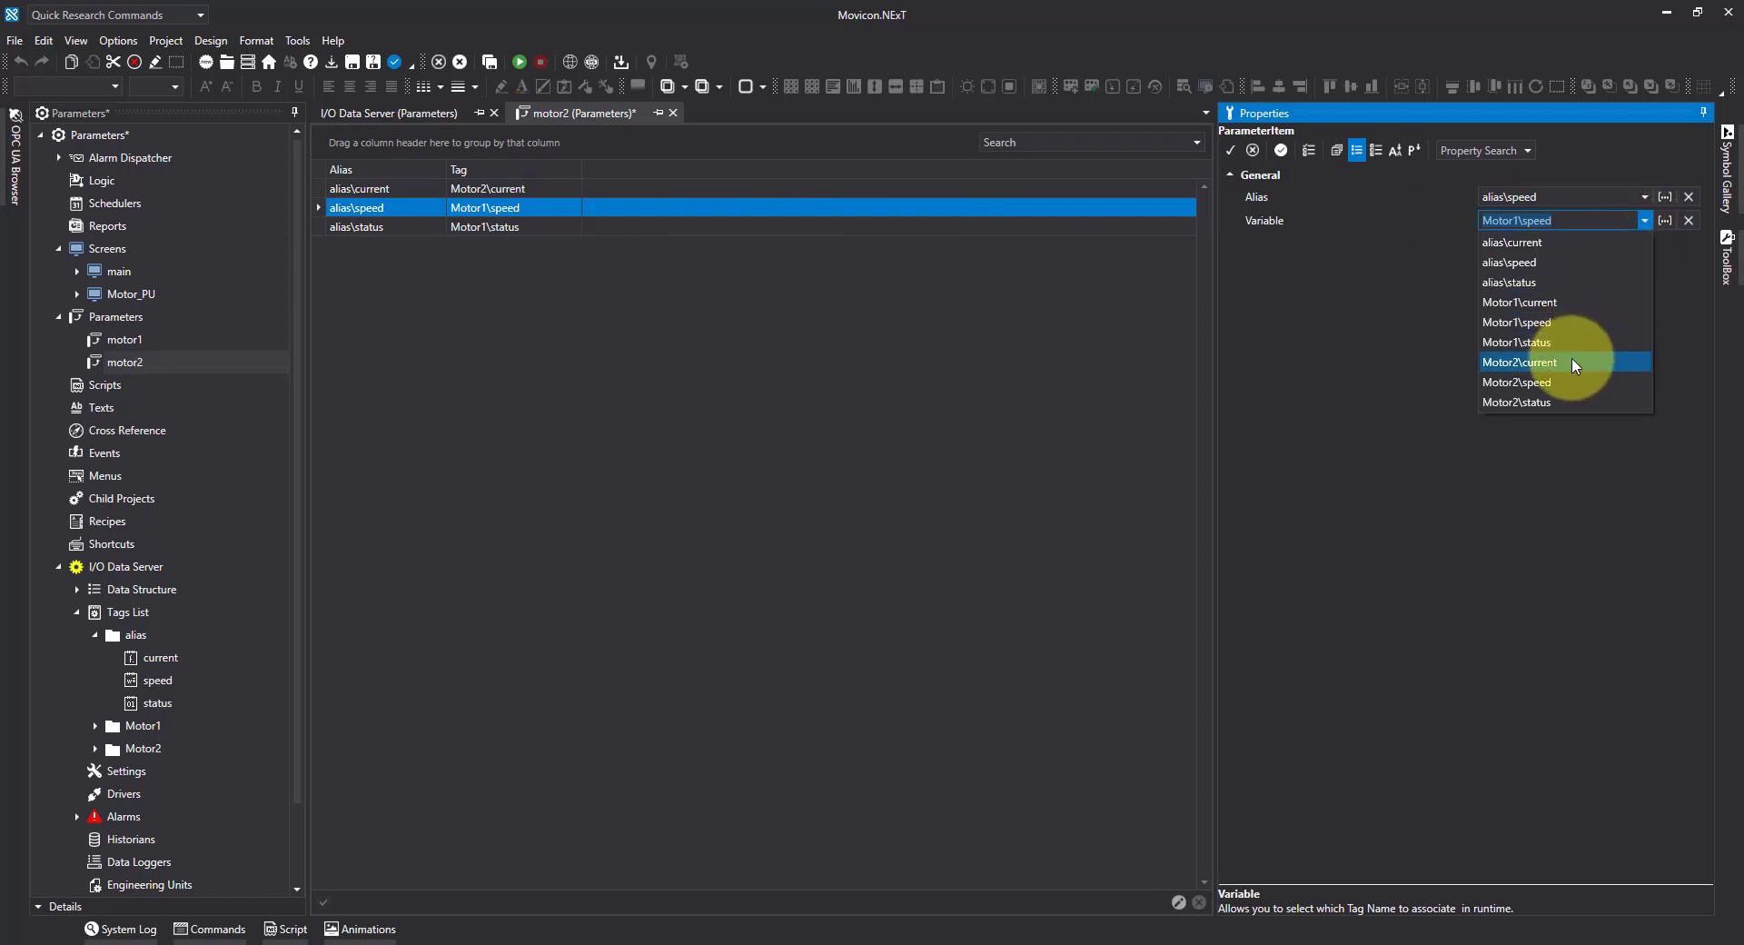
{"action": "left_click", "coordinate": [1545, 382]}
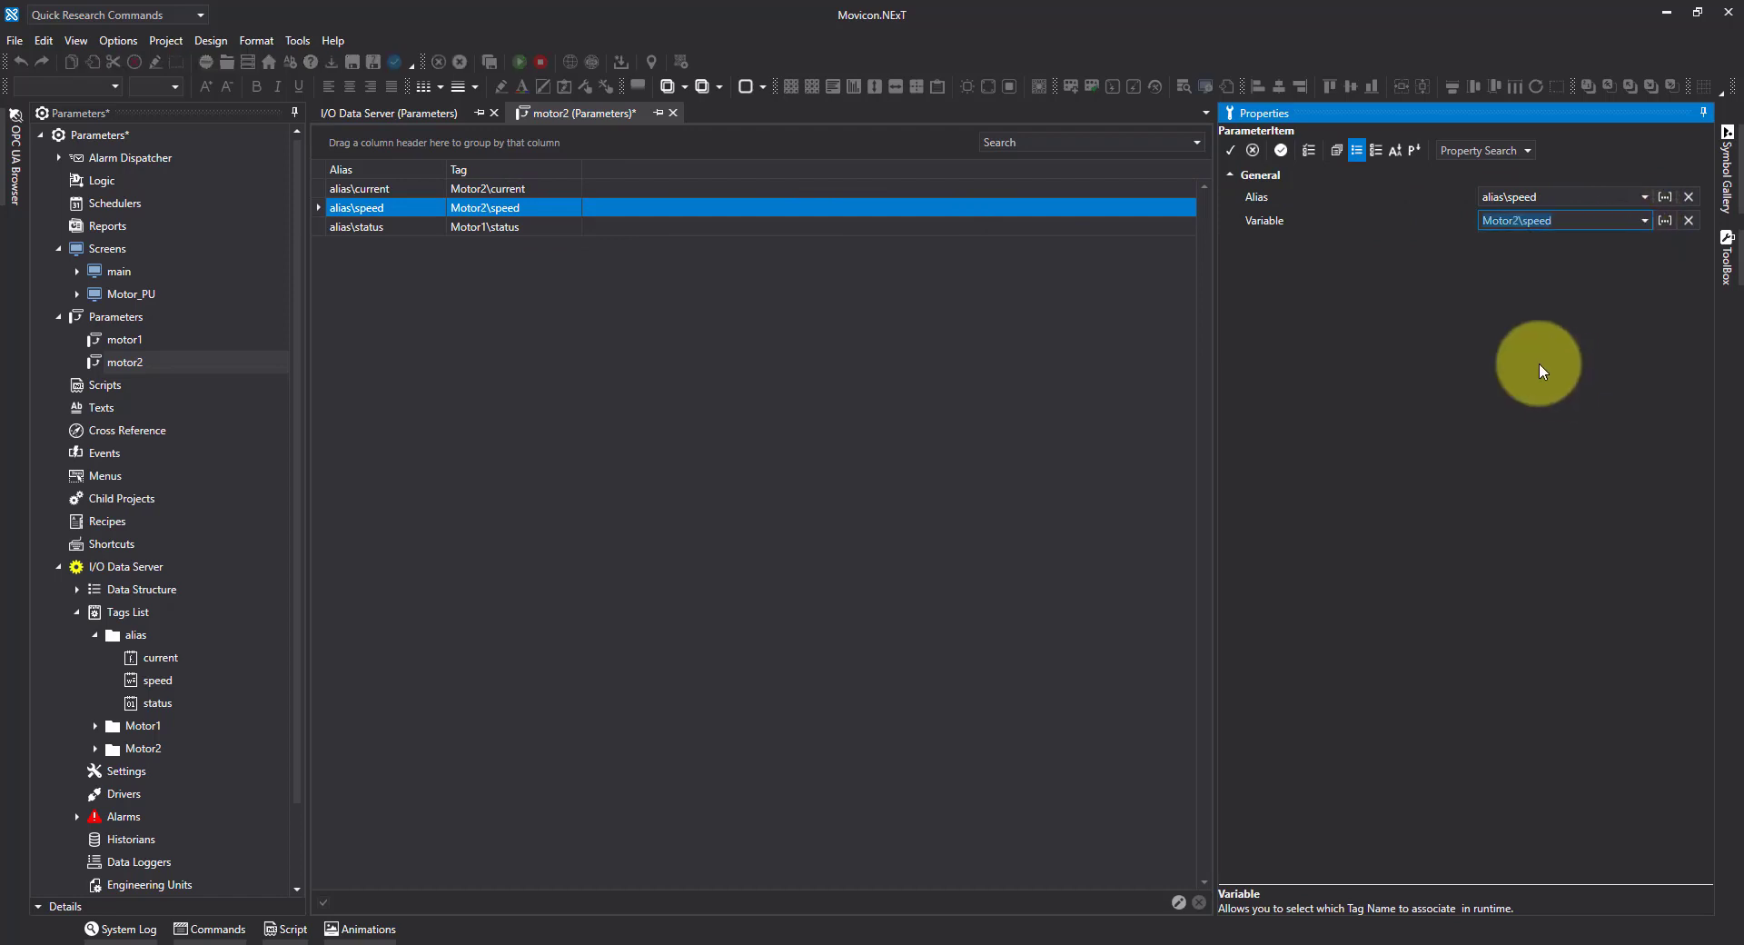
{"action": "left_click", "coordinate": [1232, 153]}
{"action": "left_click", "coordinate": [545, 226]}
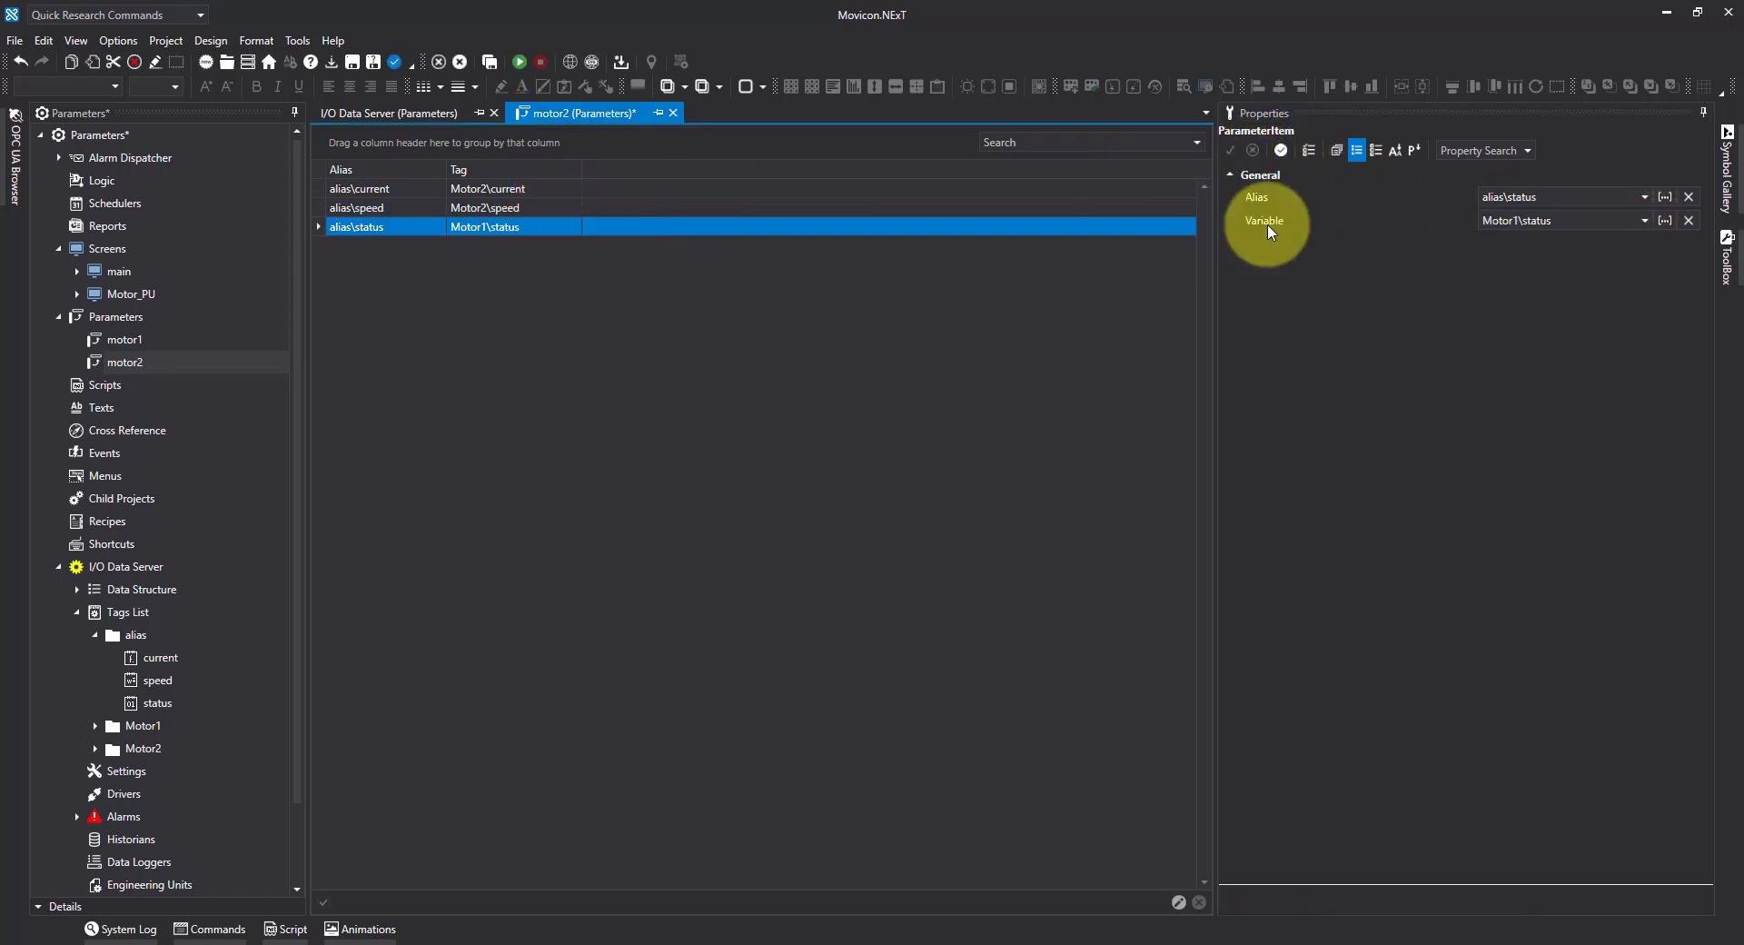
{"action": "left_click", "coordinate": [1646, 220]}
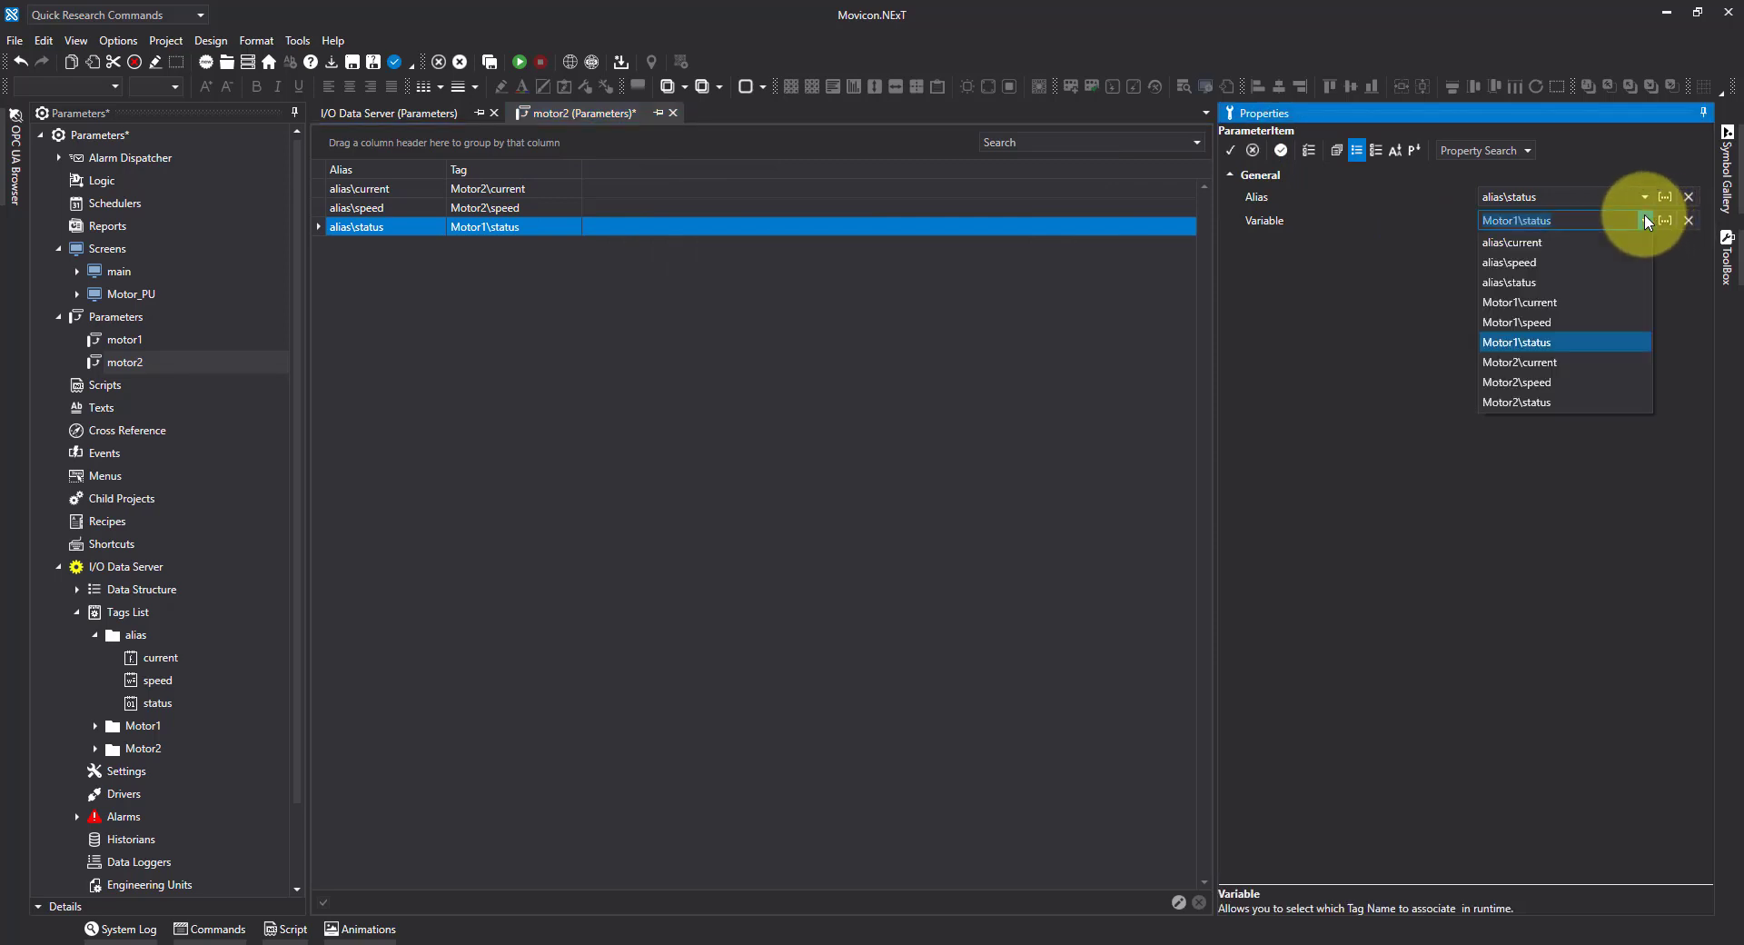
{"action": "left_click", "coordinate": [1583, 402]}
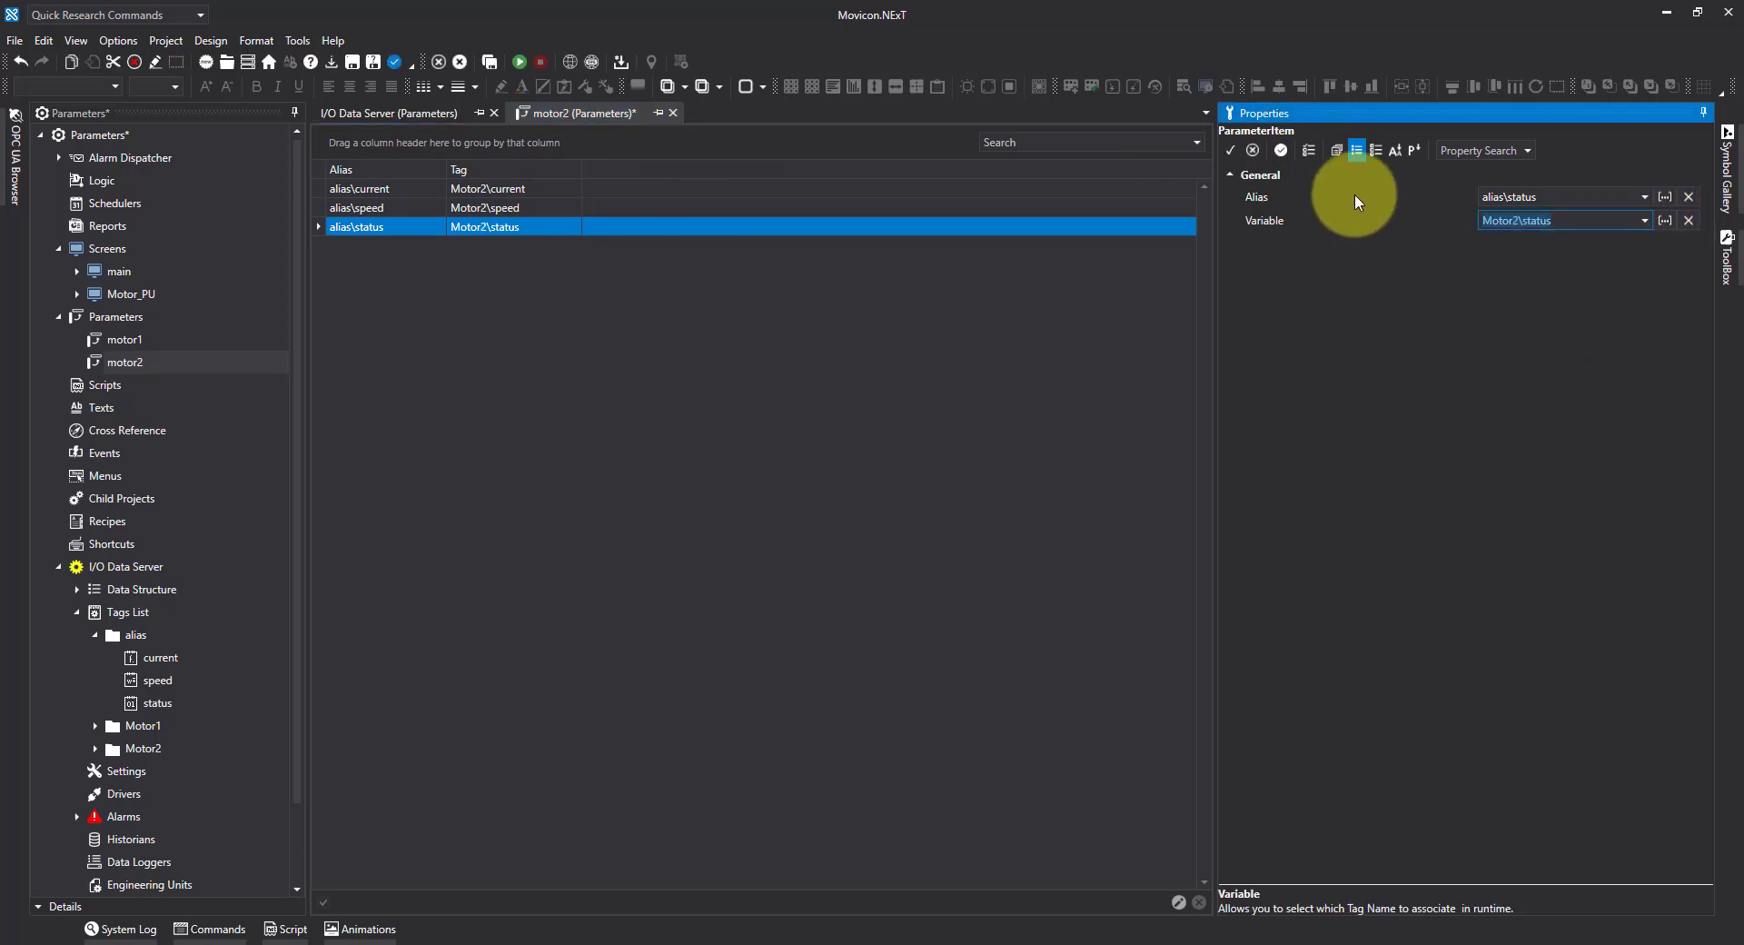
{"action": "left_click", "coordinate": [1232, 151]}
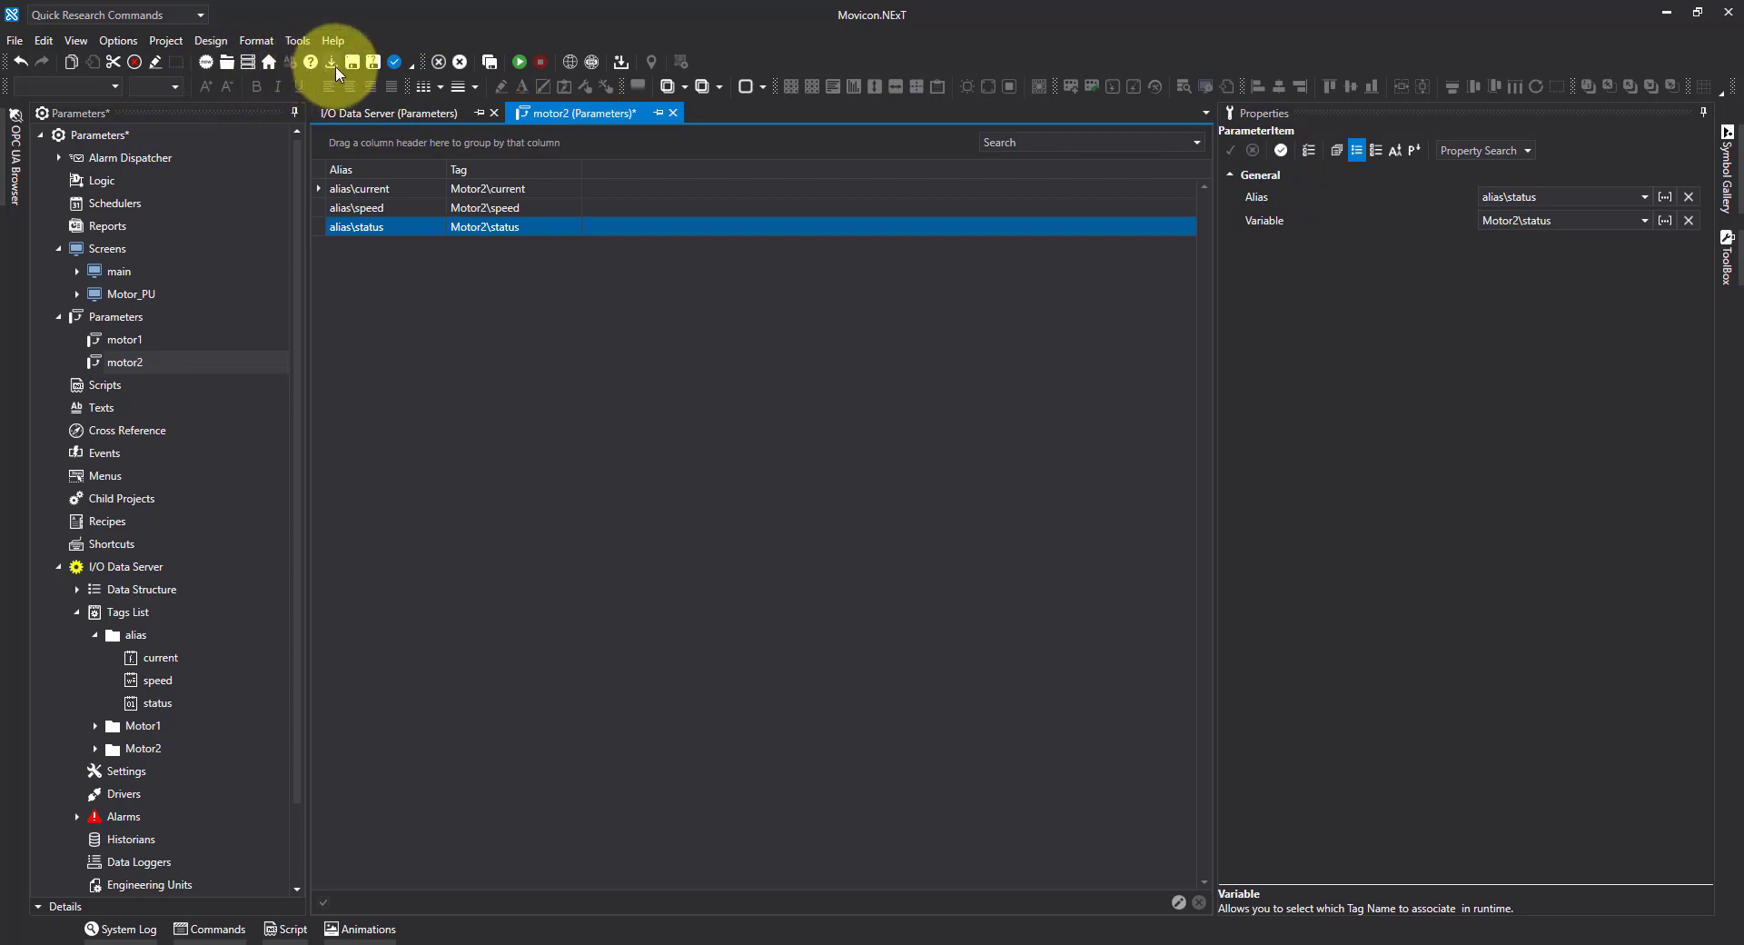
Close motor2 and add a standard Motor1 button with size-18 text on the main screen.
{"action": "left_click", "coordinate": [670, 114]}
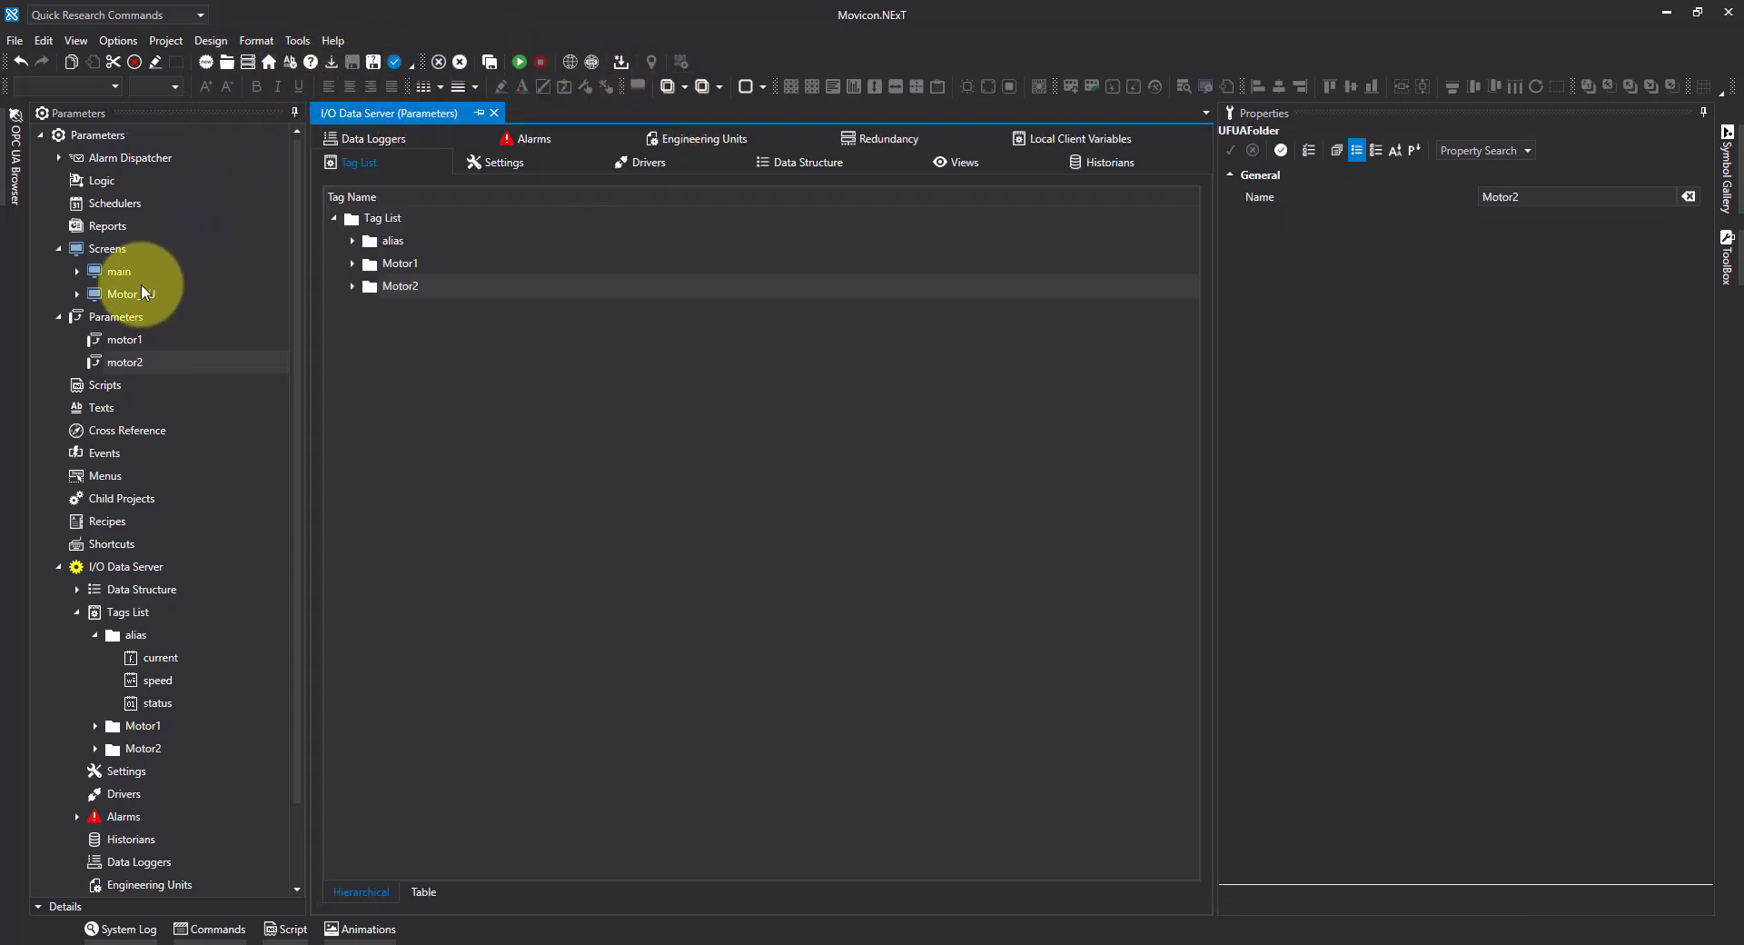
{"action": "left_click", "coordinate": [115, 275]}
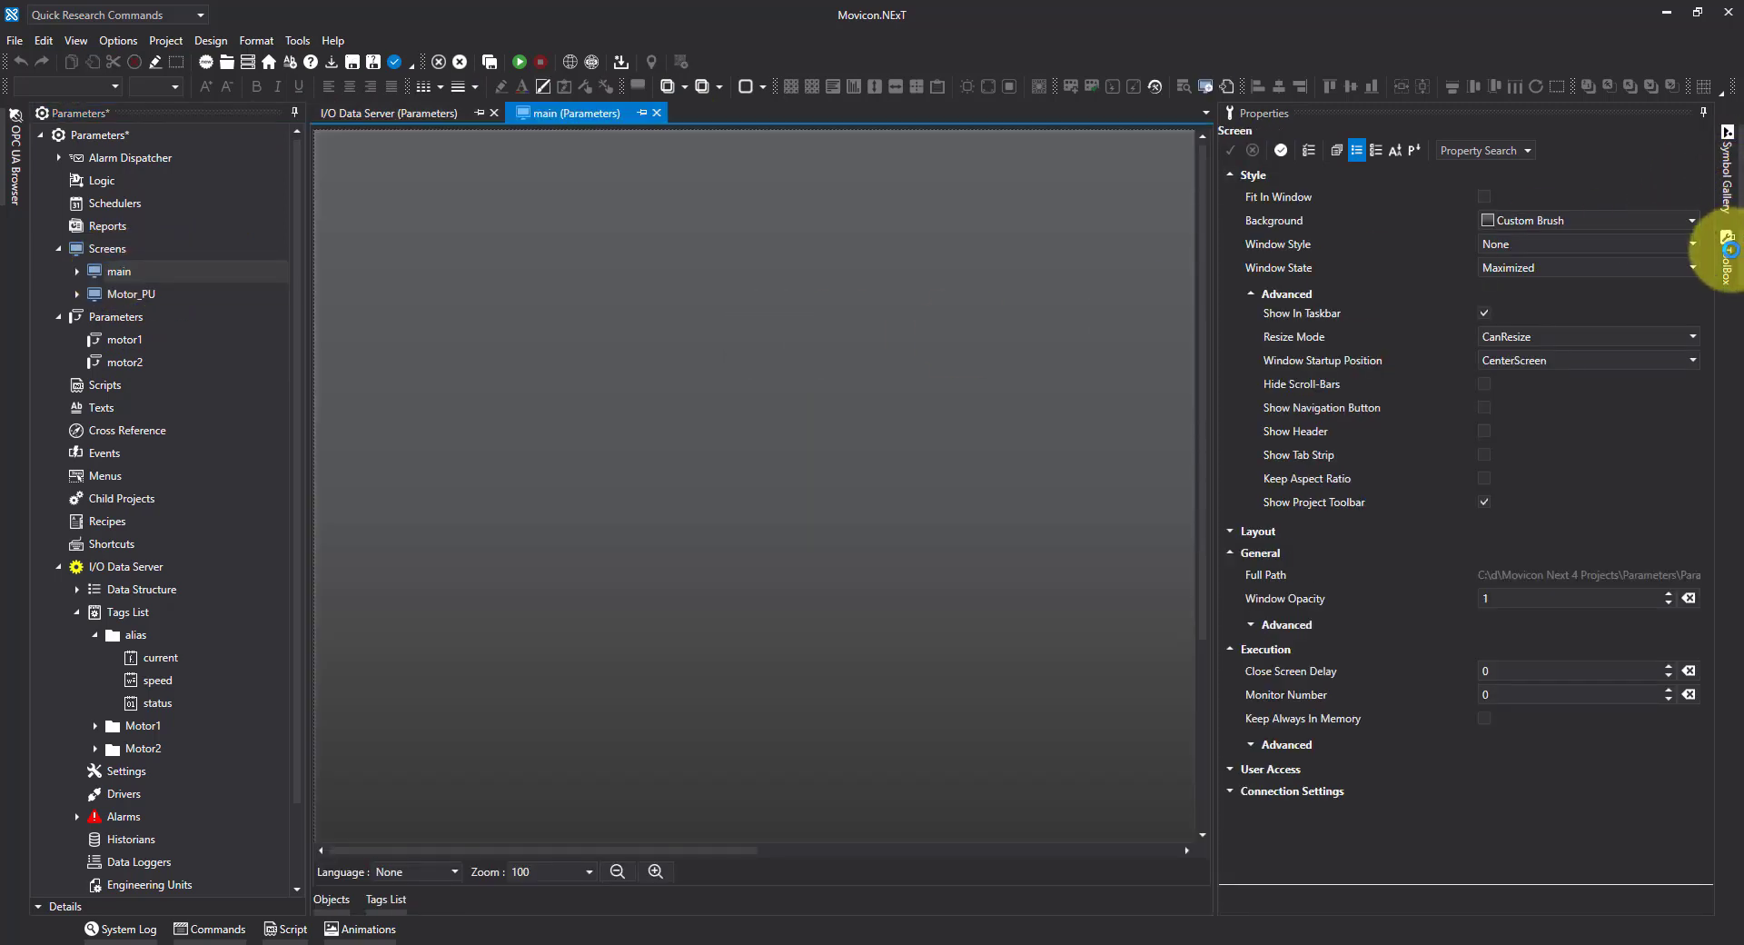
{"action": "left_click", "coordinate": [1729, 249]}
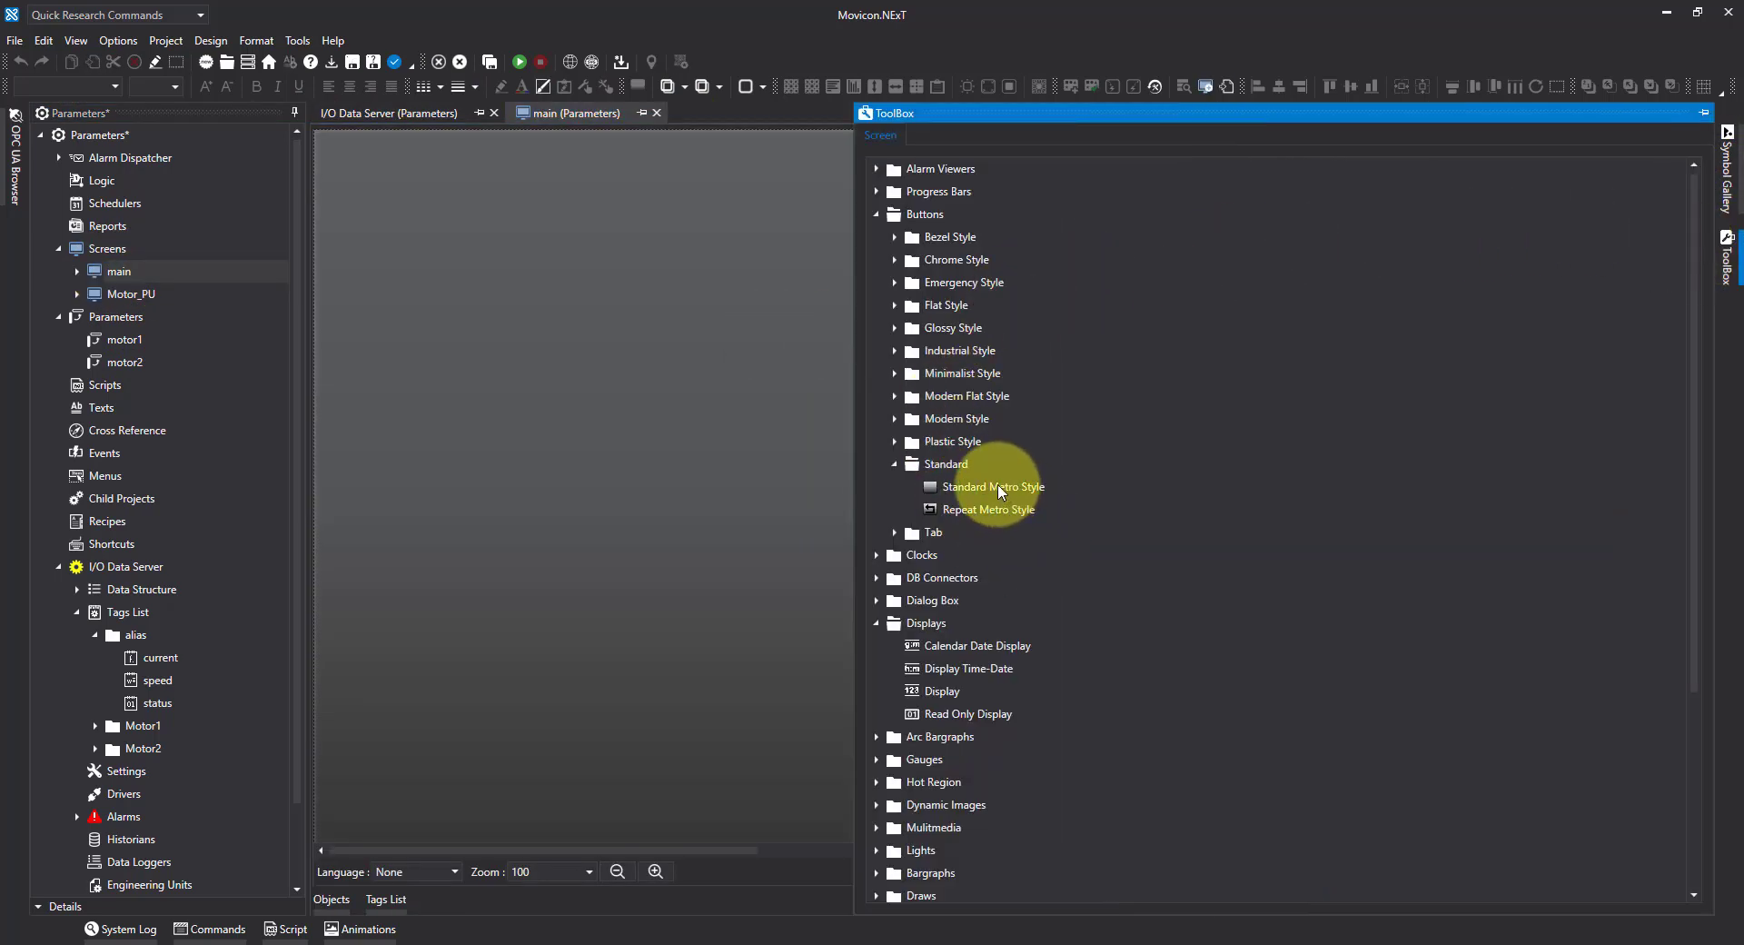
{"action": "left_click_drag", "start_coordinate": [1000, 490], "coordinate": [575, 497]}
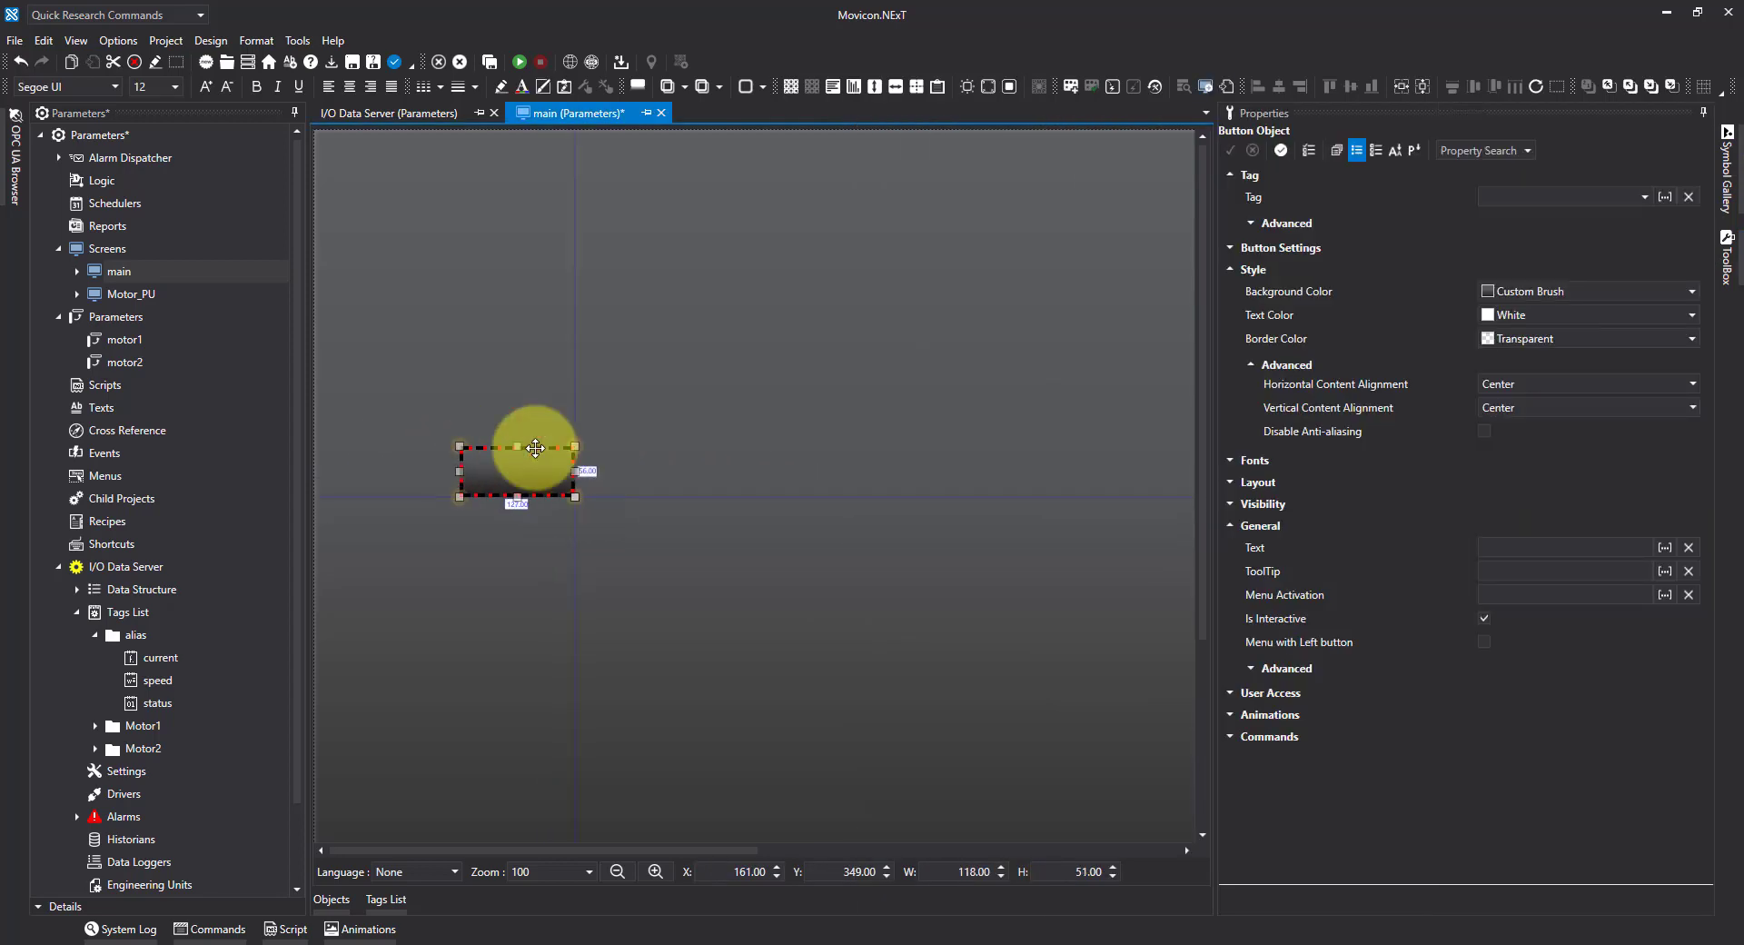
{"action": "left_click", "coordinate": [176, 86]}
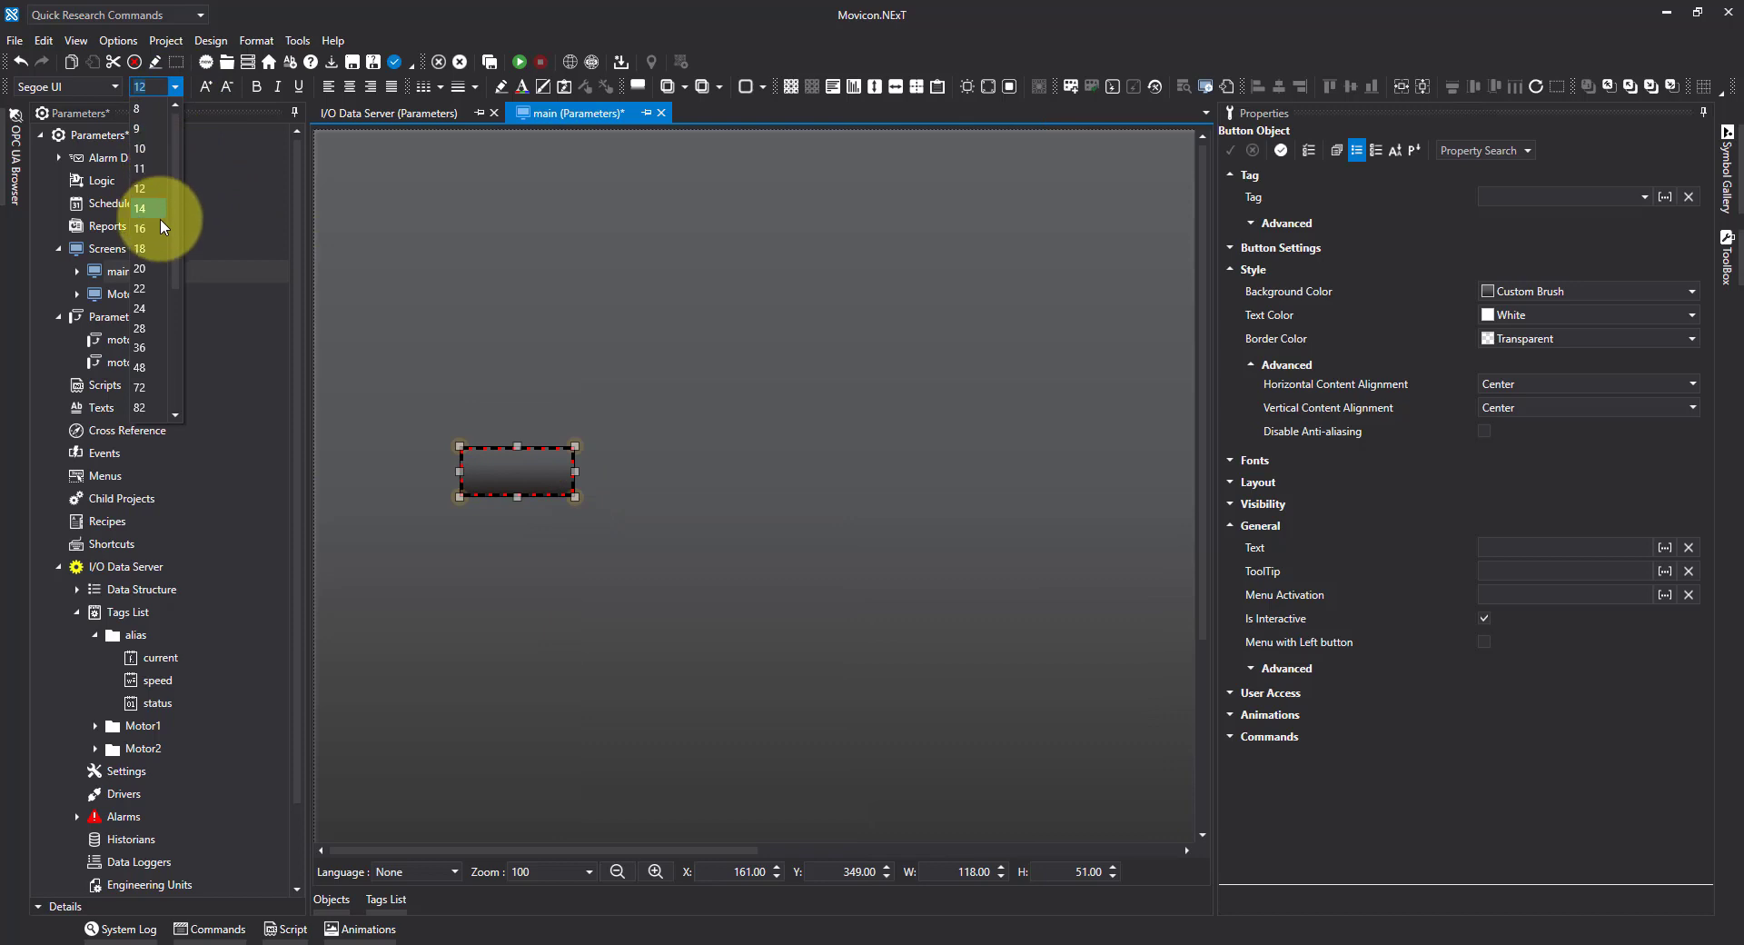
{"action": "left_click", "coordinate": [140, 248]}
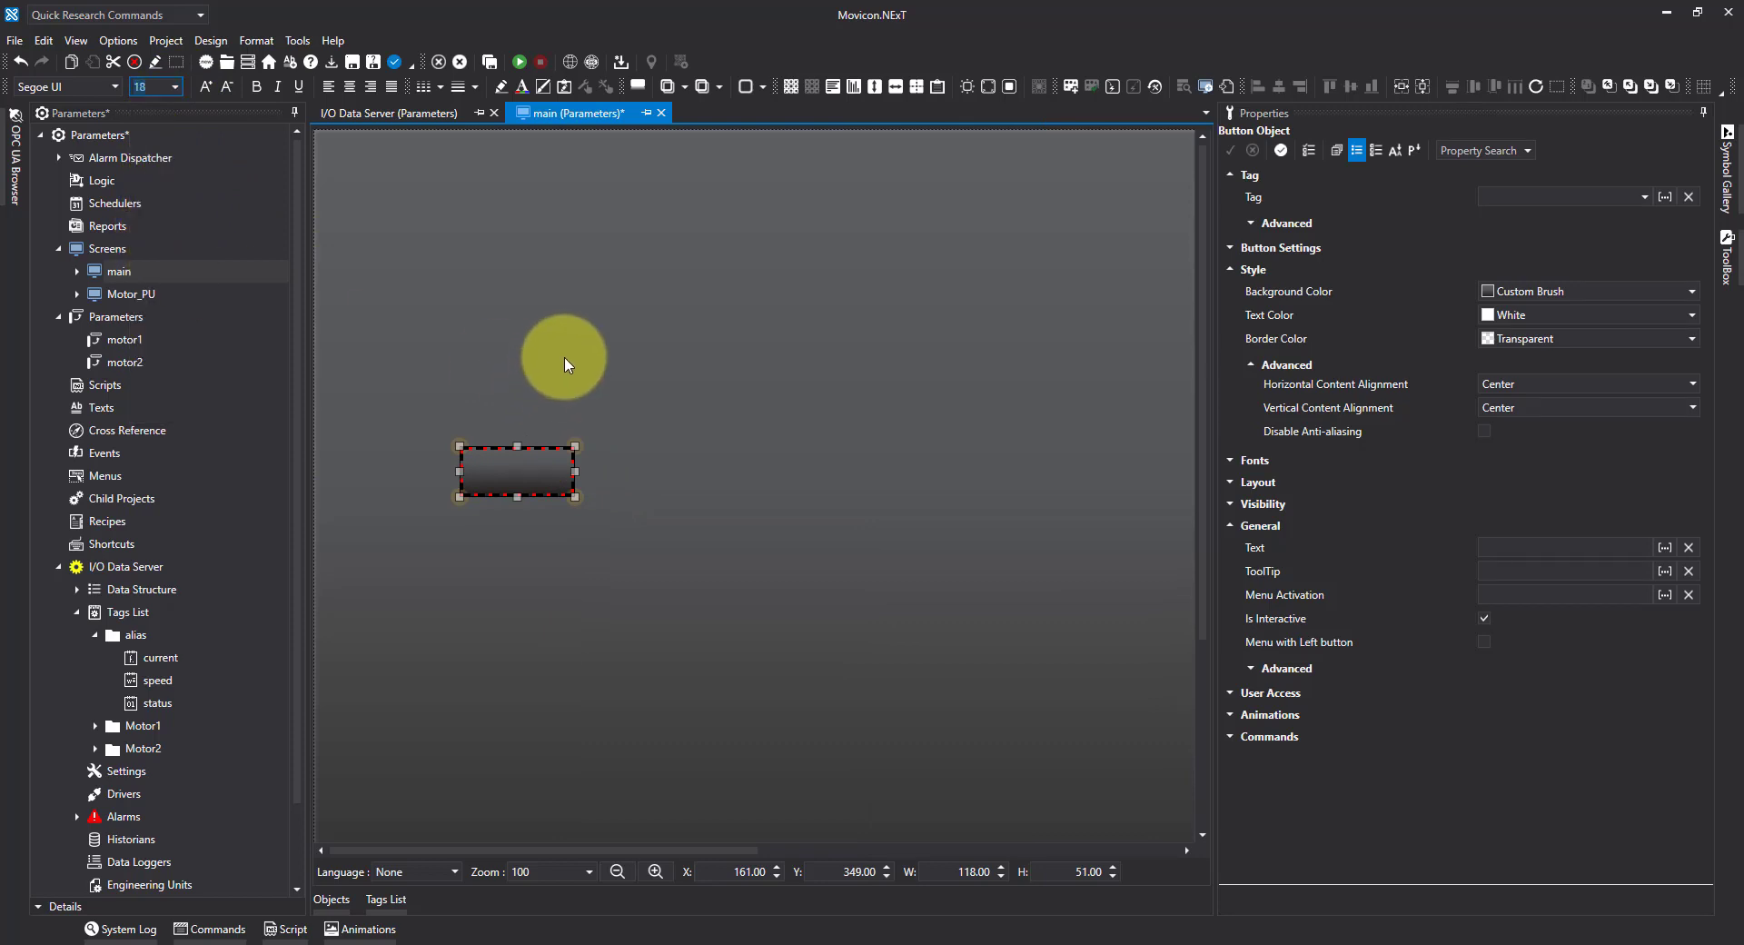
{"action": "left_click", "coordinate": [520, 471]}
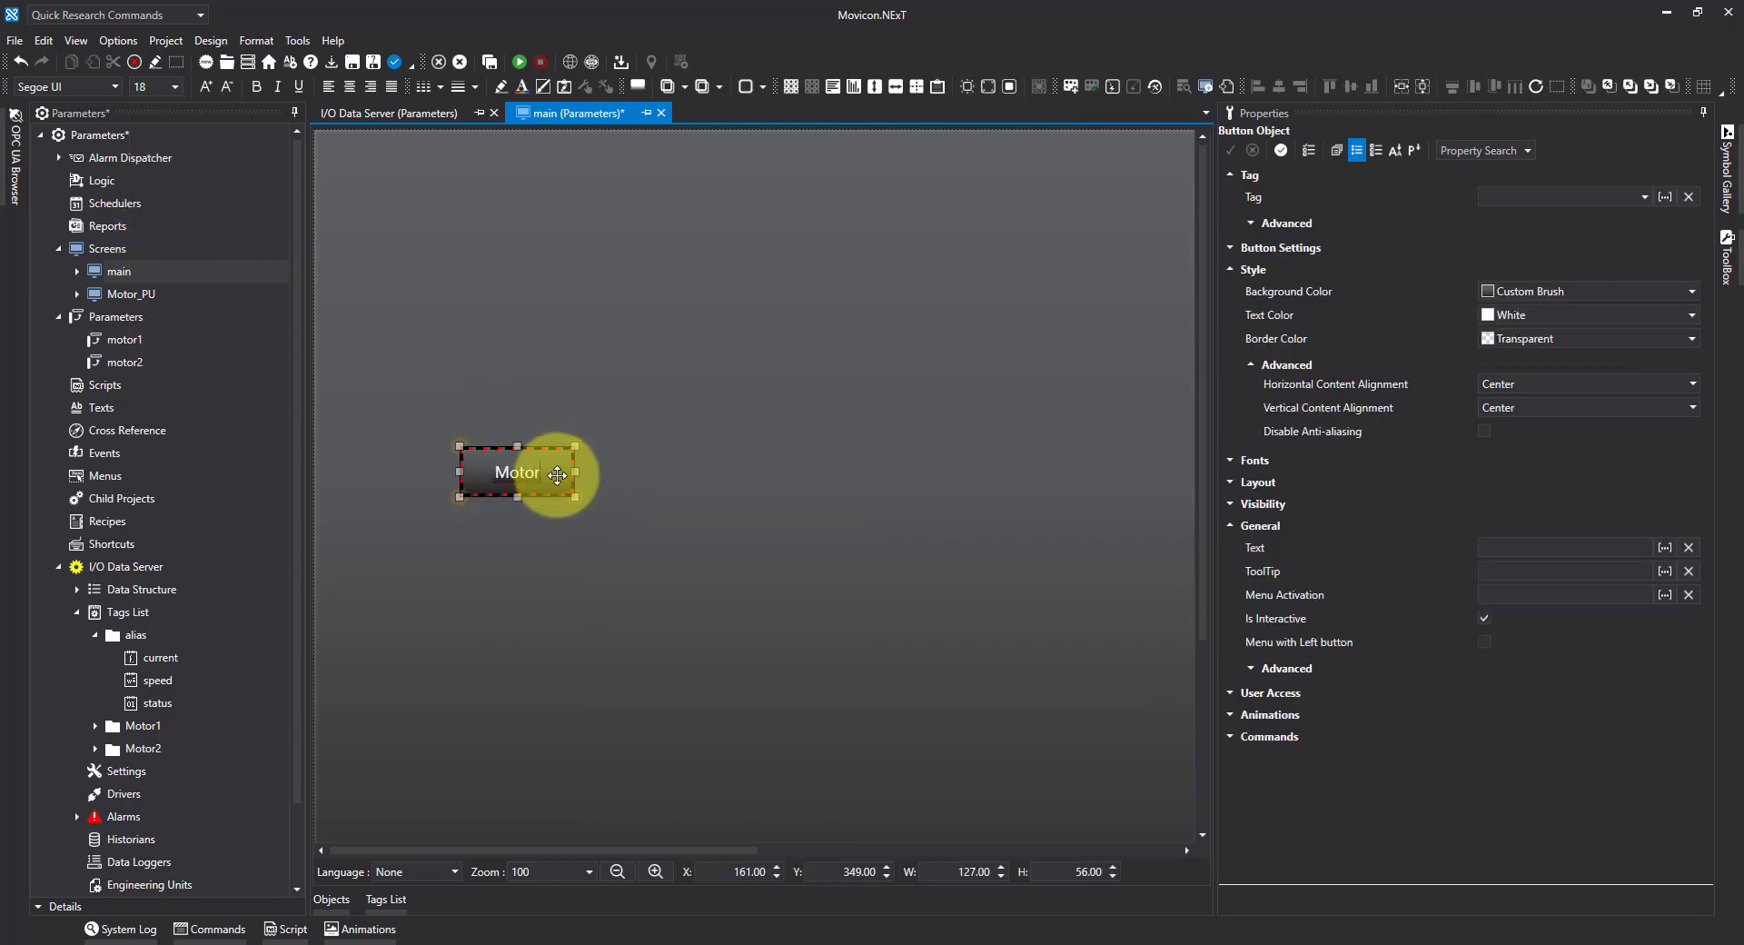
{"action": "left_click", "coordinate": [604, 499]}
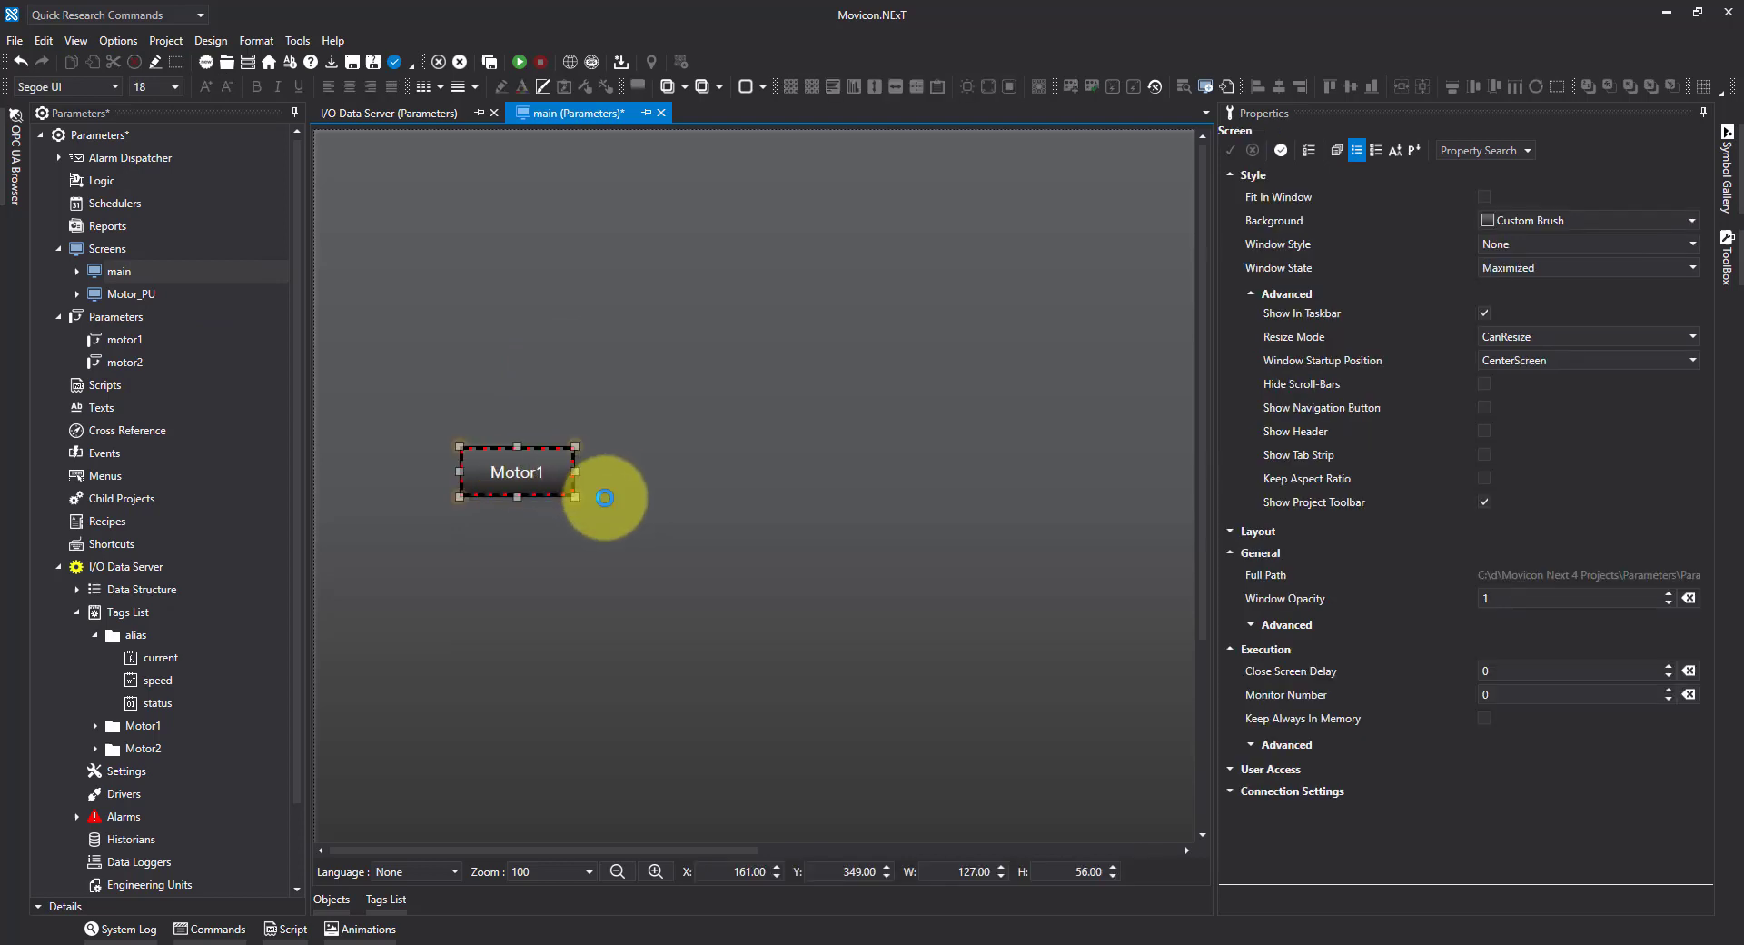
Copy the Motor1 button directly below and relabel the copy Motor2.
{"action": "left_click_drag", "start_coordinate": [518, 482], "coordinate": [528, 556]}
{"action": "double_click", "coordinate": [530, 558]}
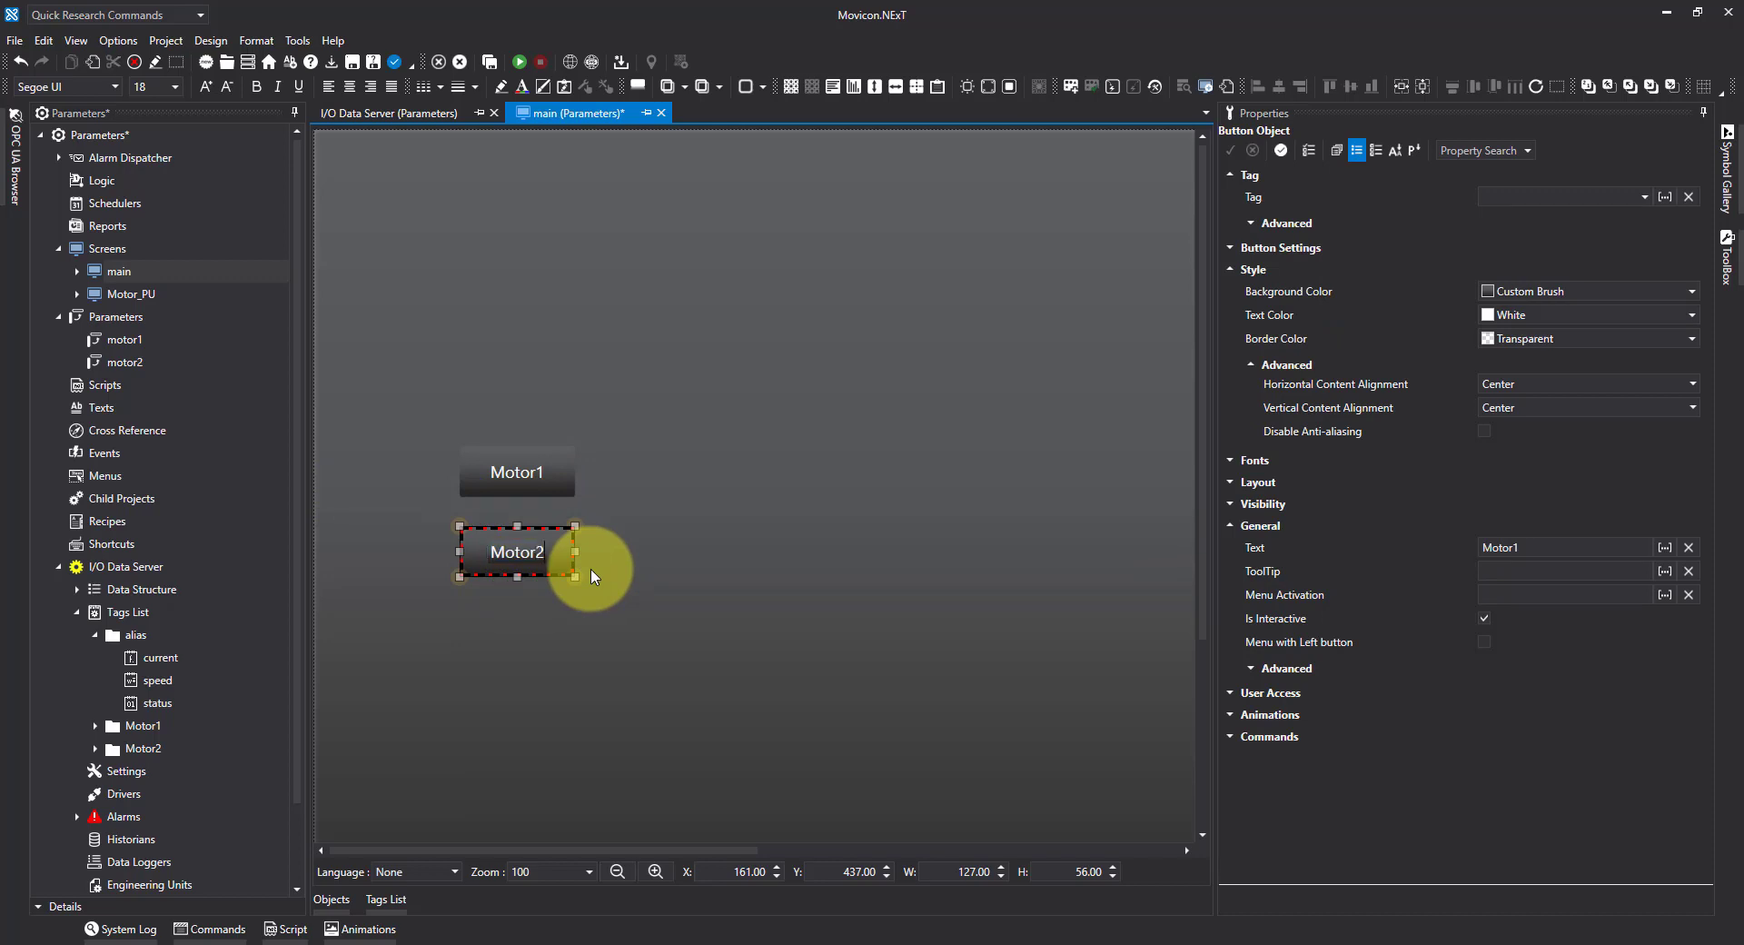
{"action": "type", "text": "Motor2"}
{"action": "left_click", "coordinate": [647, 558]}
{"action": "left_click", "coordinate": [518, 474]}
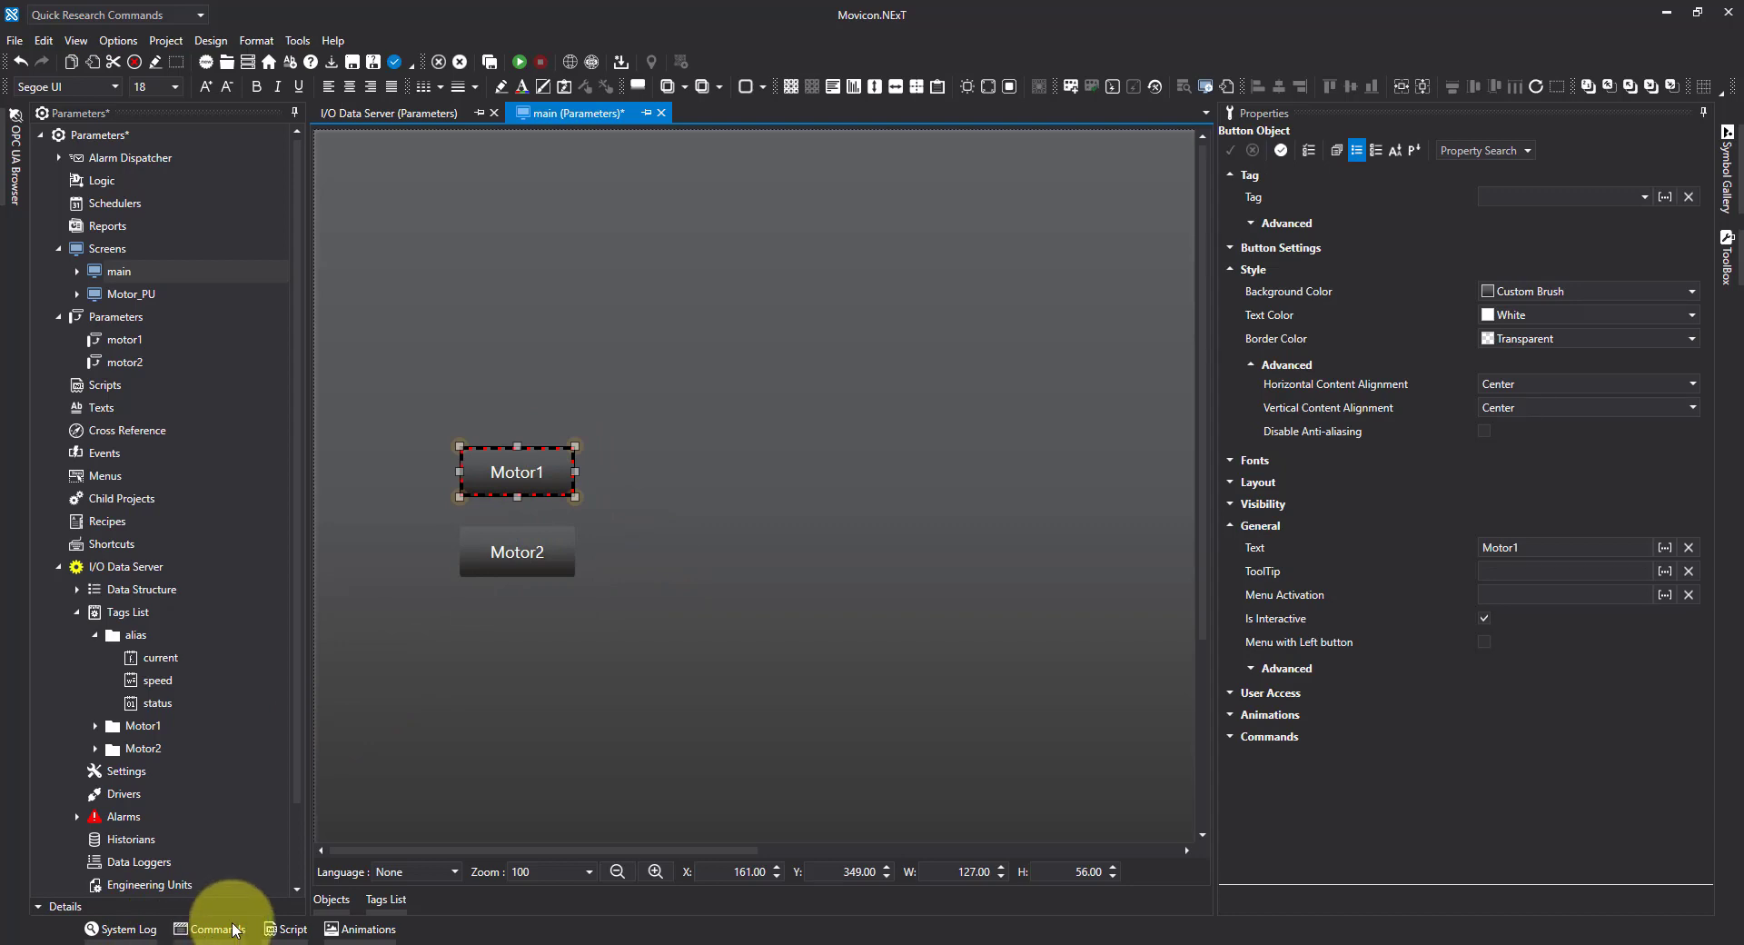
Give Motor1 a Screens command opening Motor_PU as a modal popup with parameter file motor1.
{"action": "left_click", "coordinate": [227, 924]}
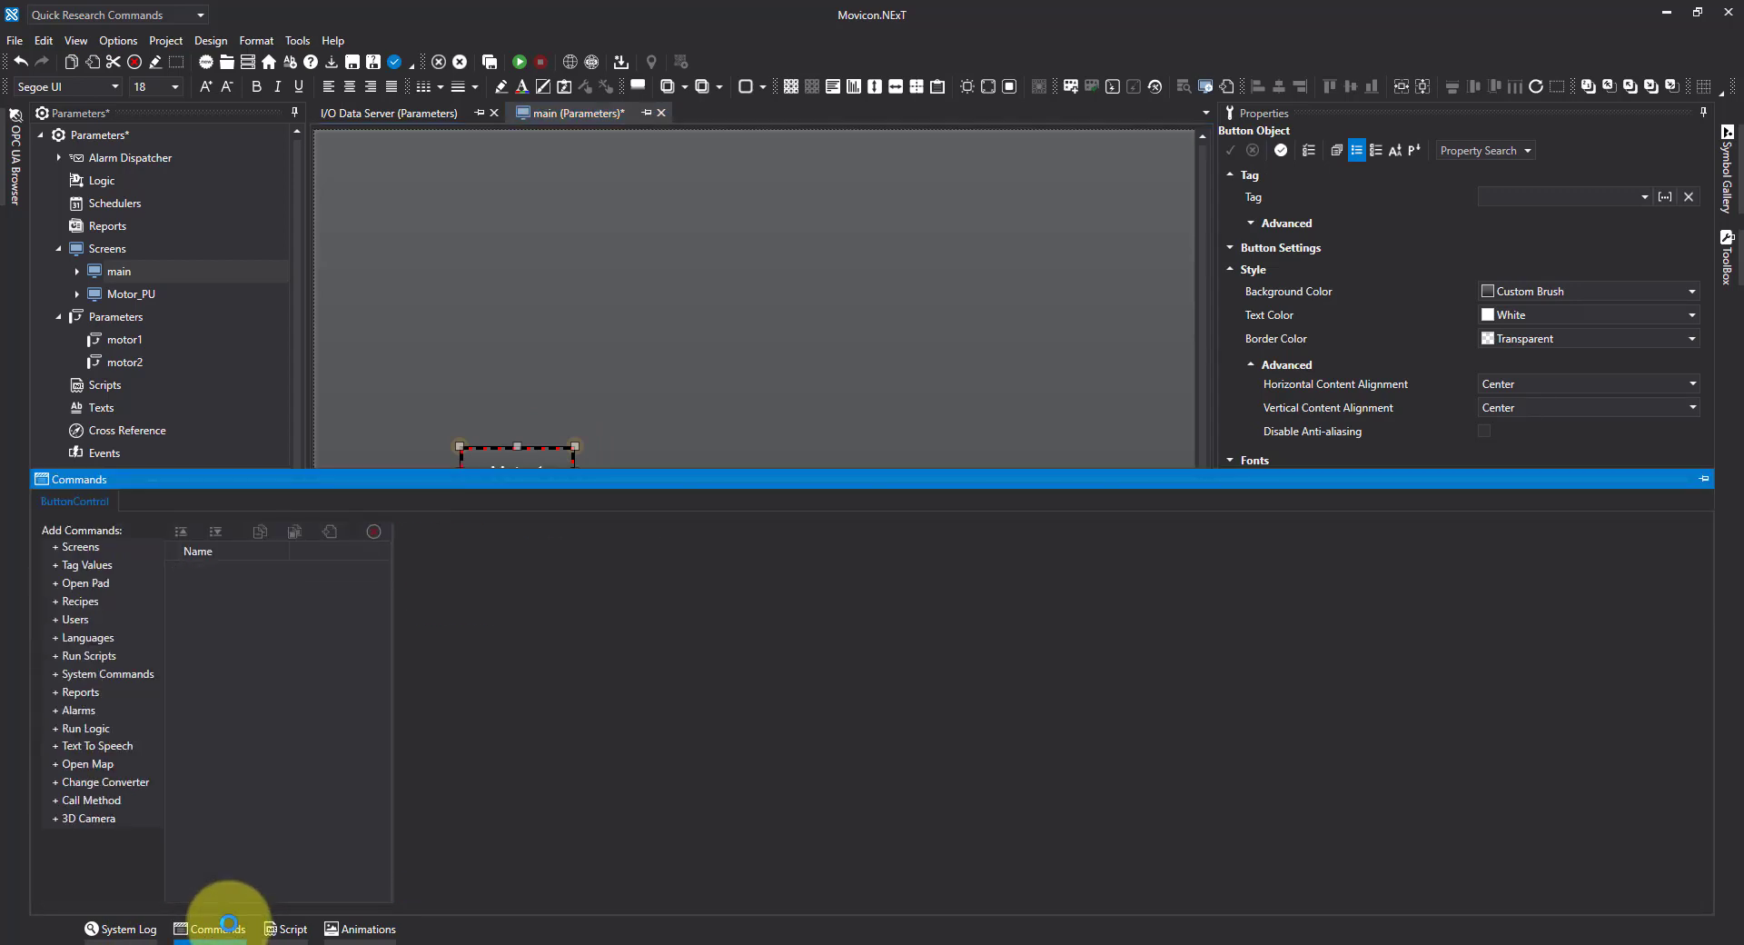
{"action": "left_click", "coordinate": [91, 548]}
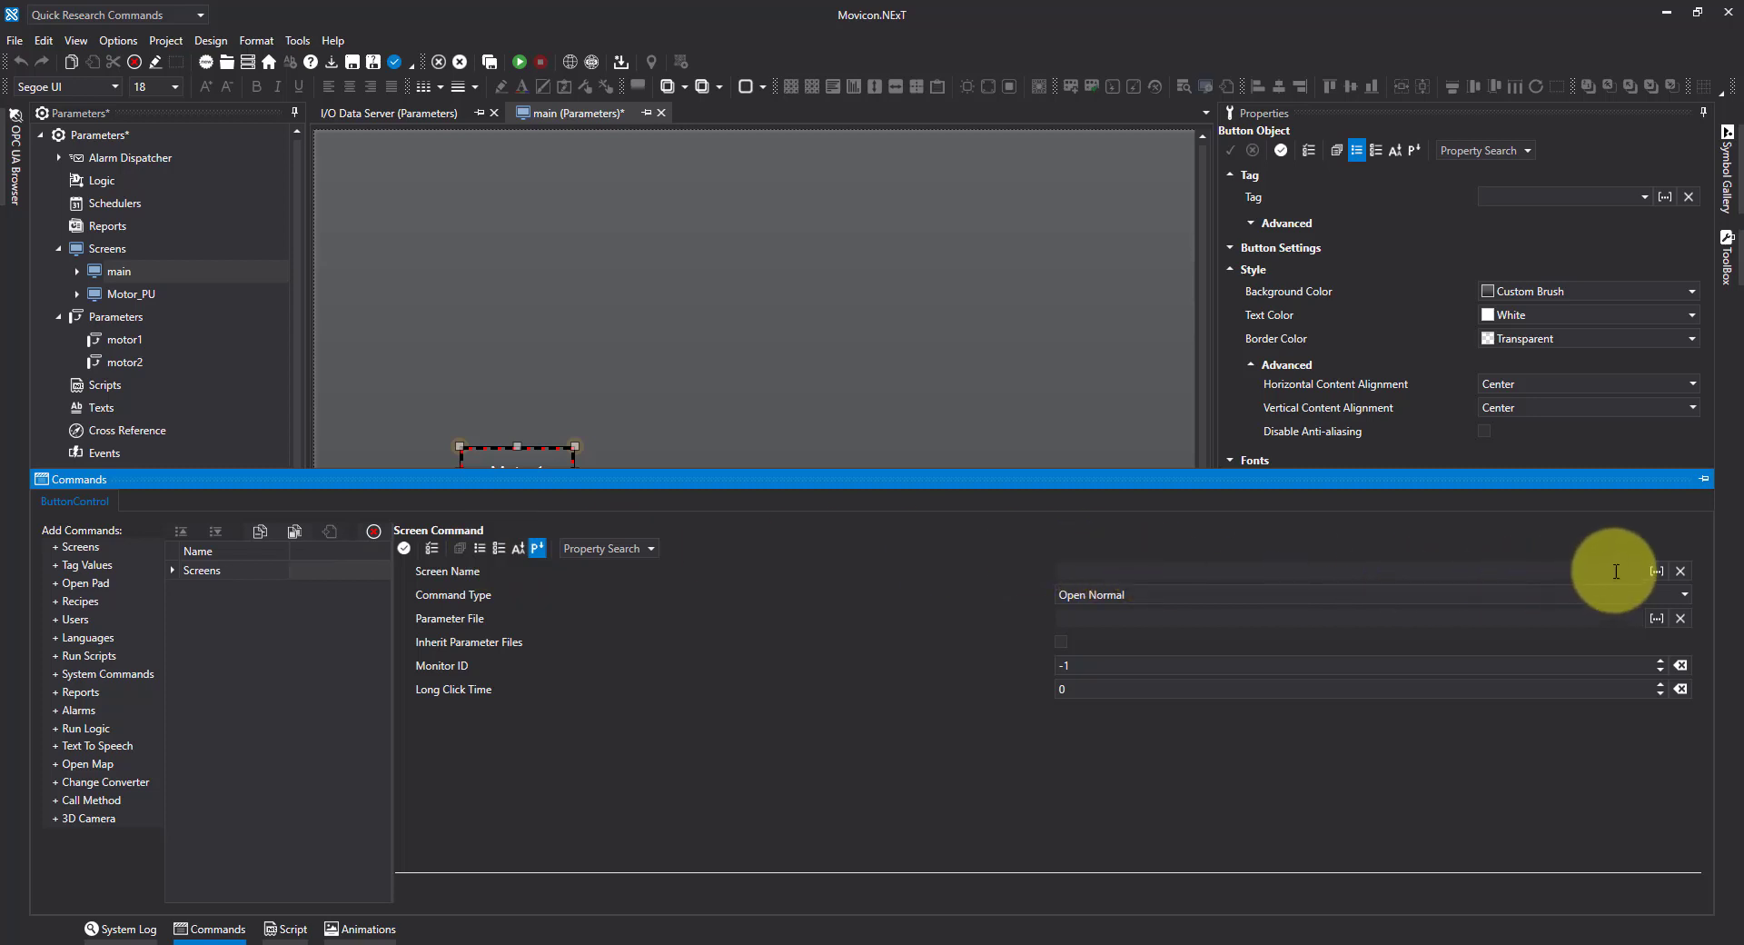
{"action": "left_click", "coordinate": [1657, 571]}
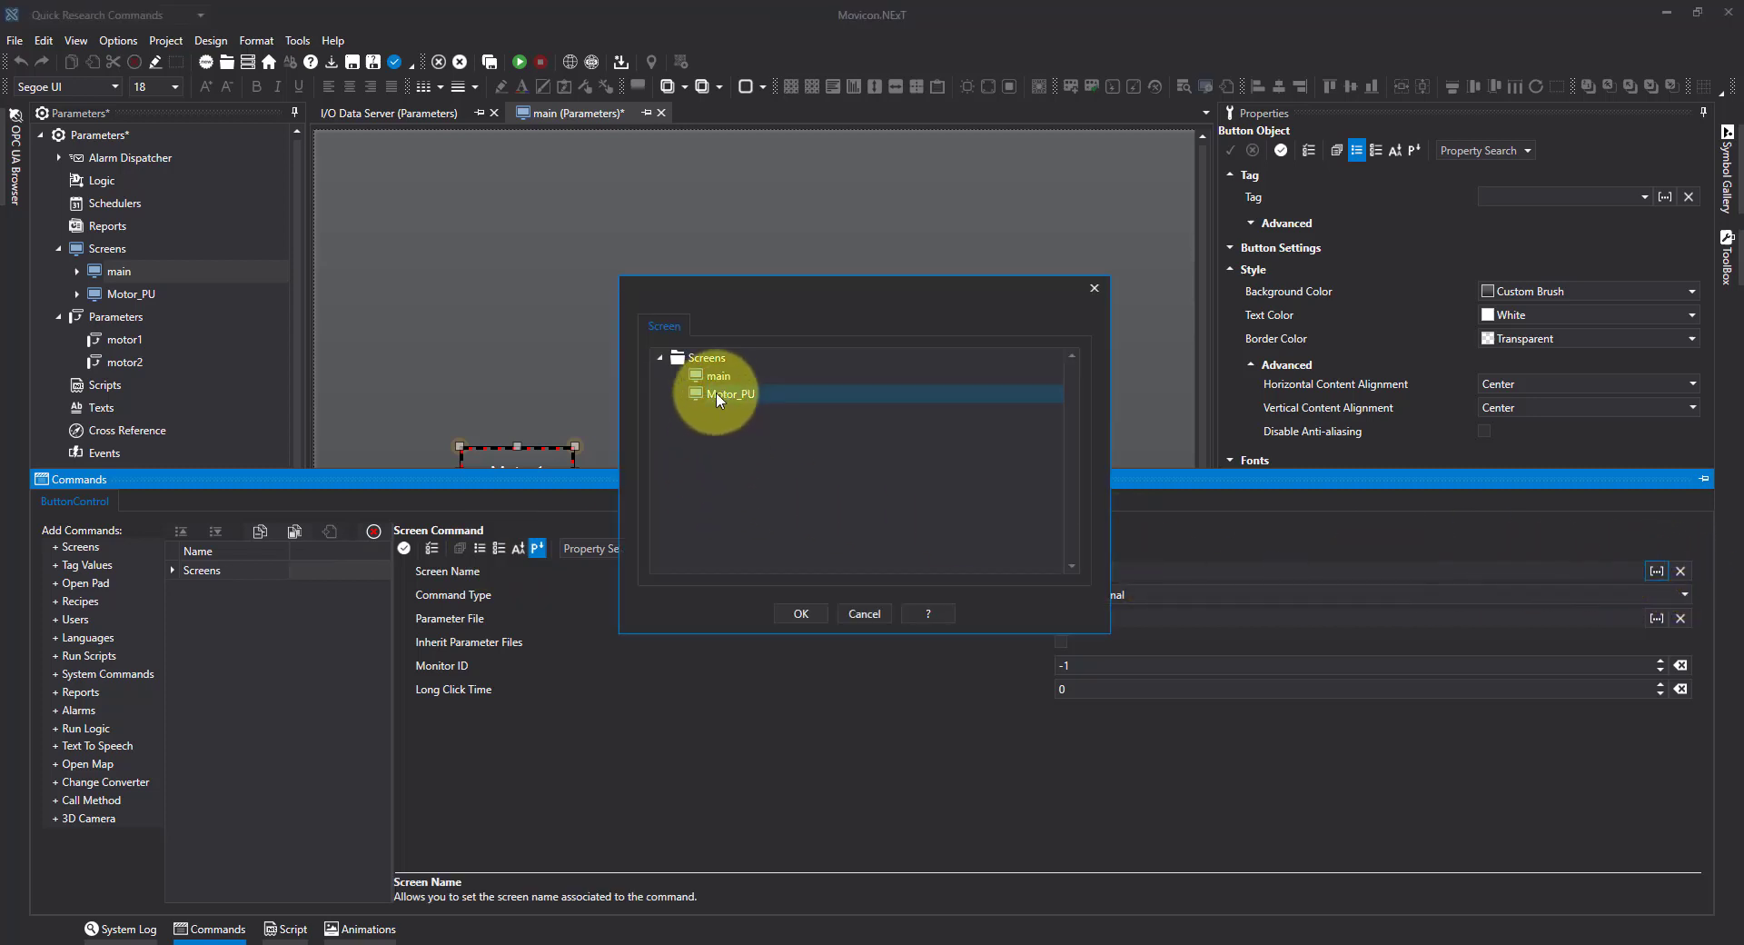
{"action": "left_click", "coordinate": [803, 616]}
{"action": "left_click", "coordinate": [1683, 596]}
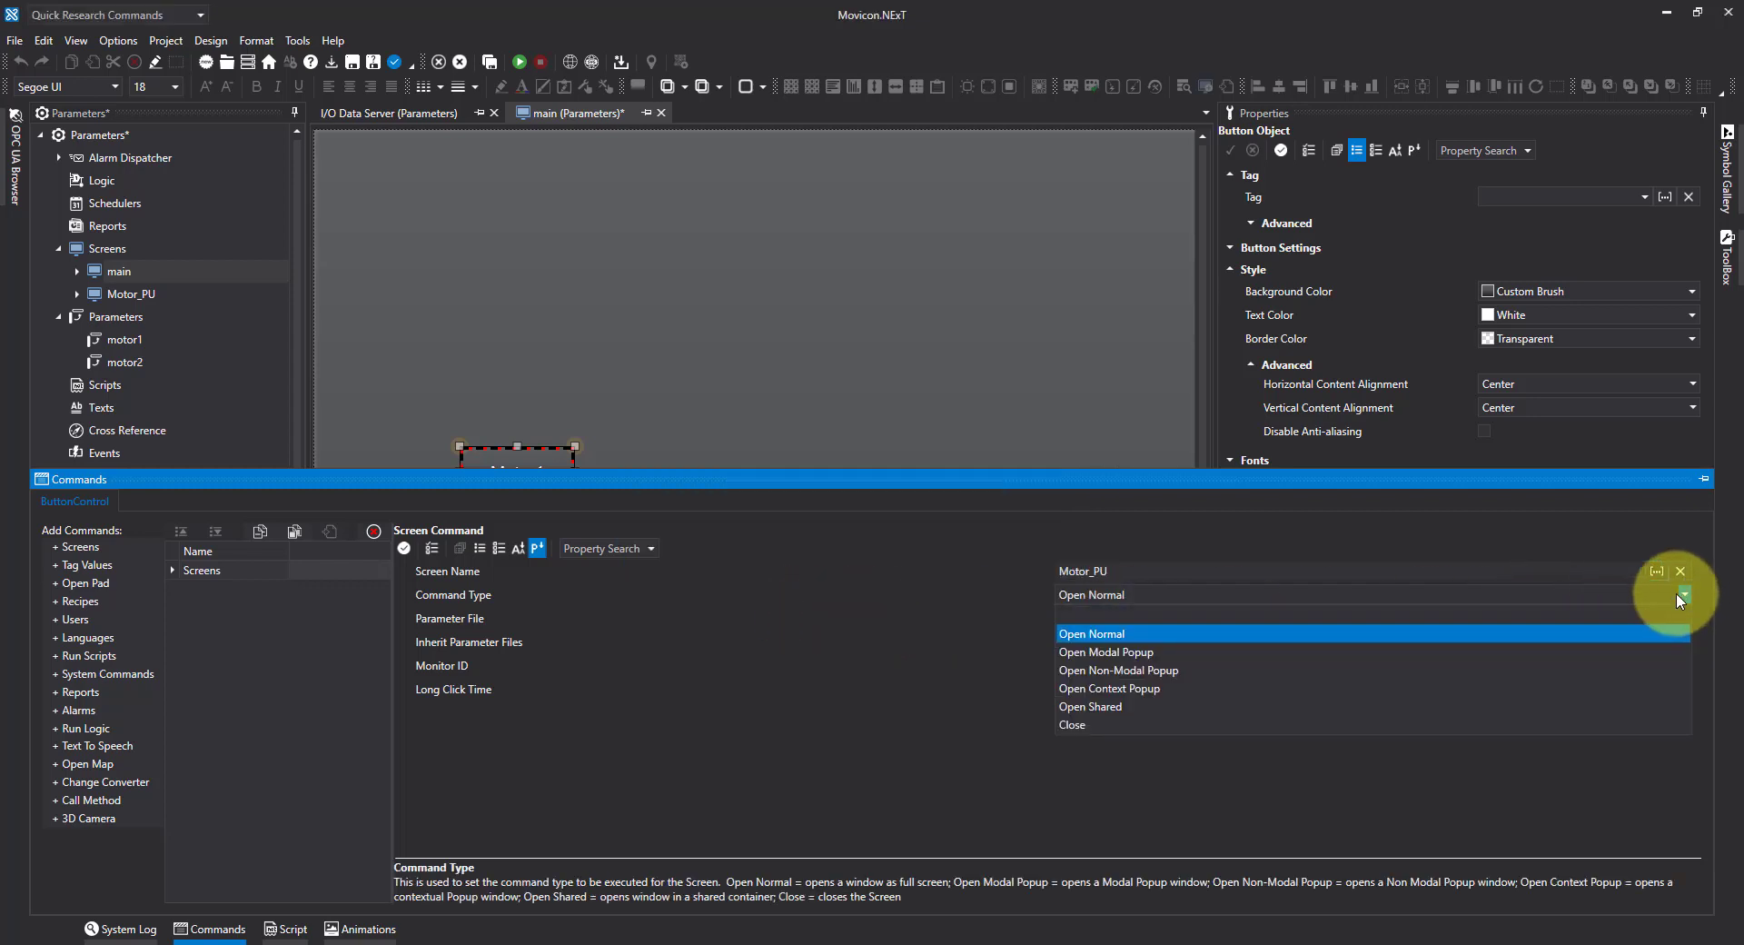
{"action": "left_click", "coordinate": [1080, 651]}
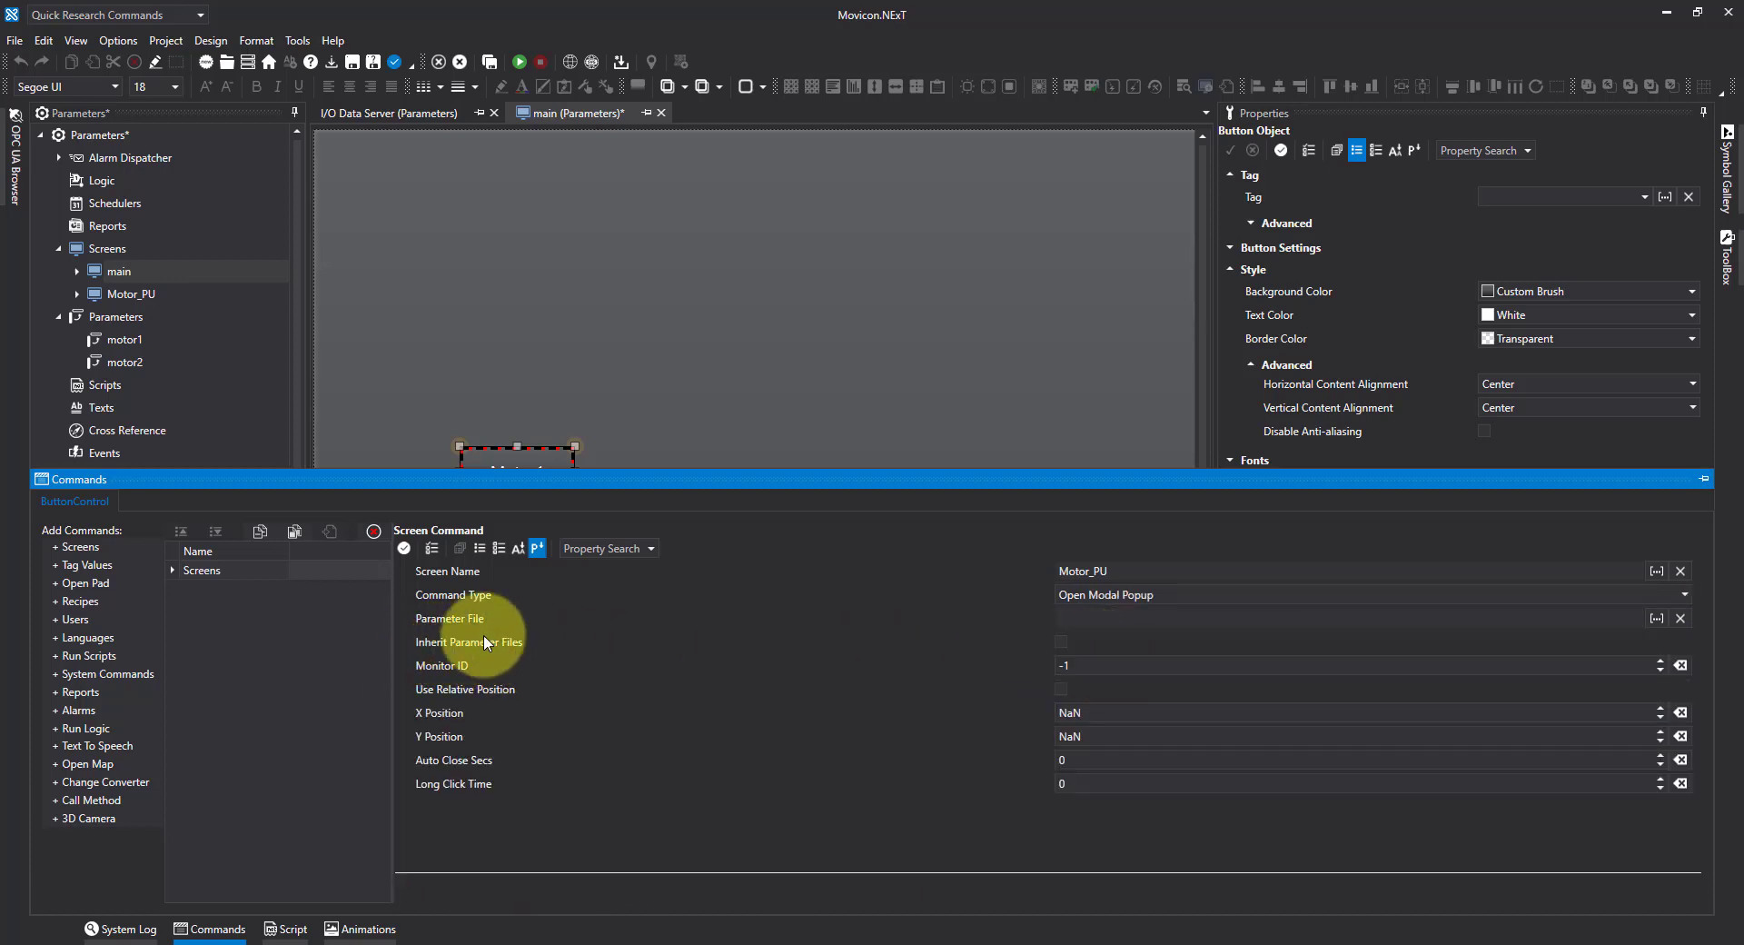
{"action": "left_click", "coordinate": [429, 625]}
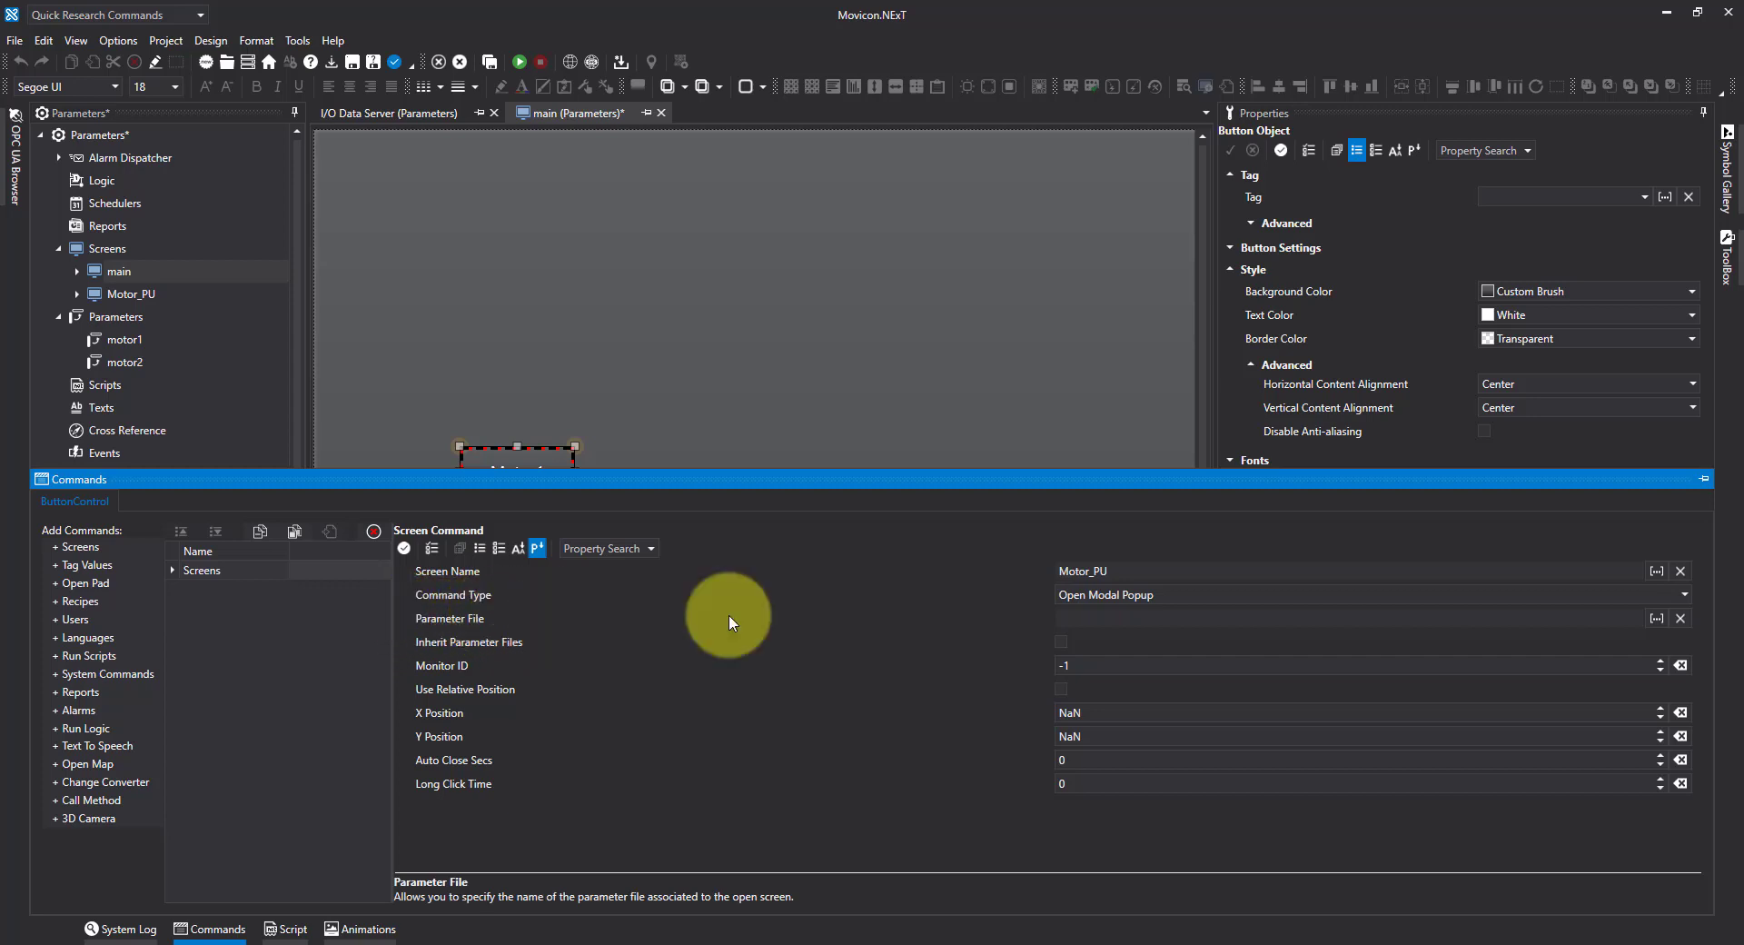
{"action": "left_click", "coordinate": [1657, 618]}
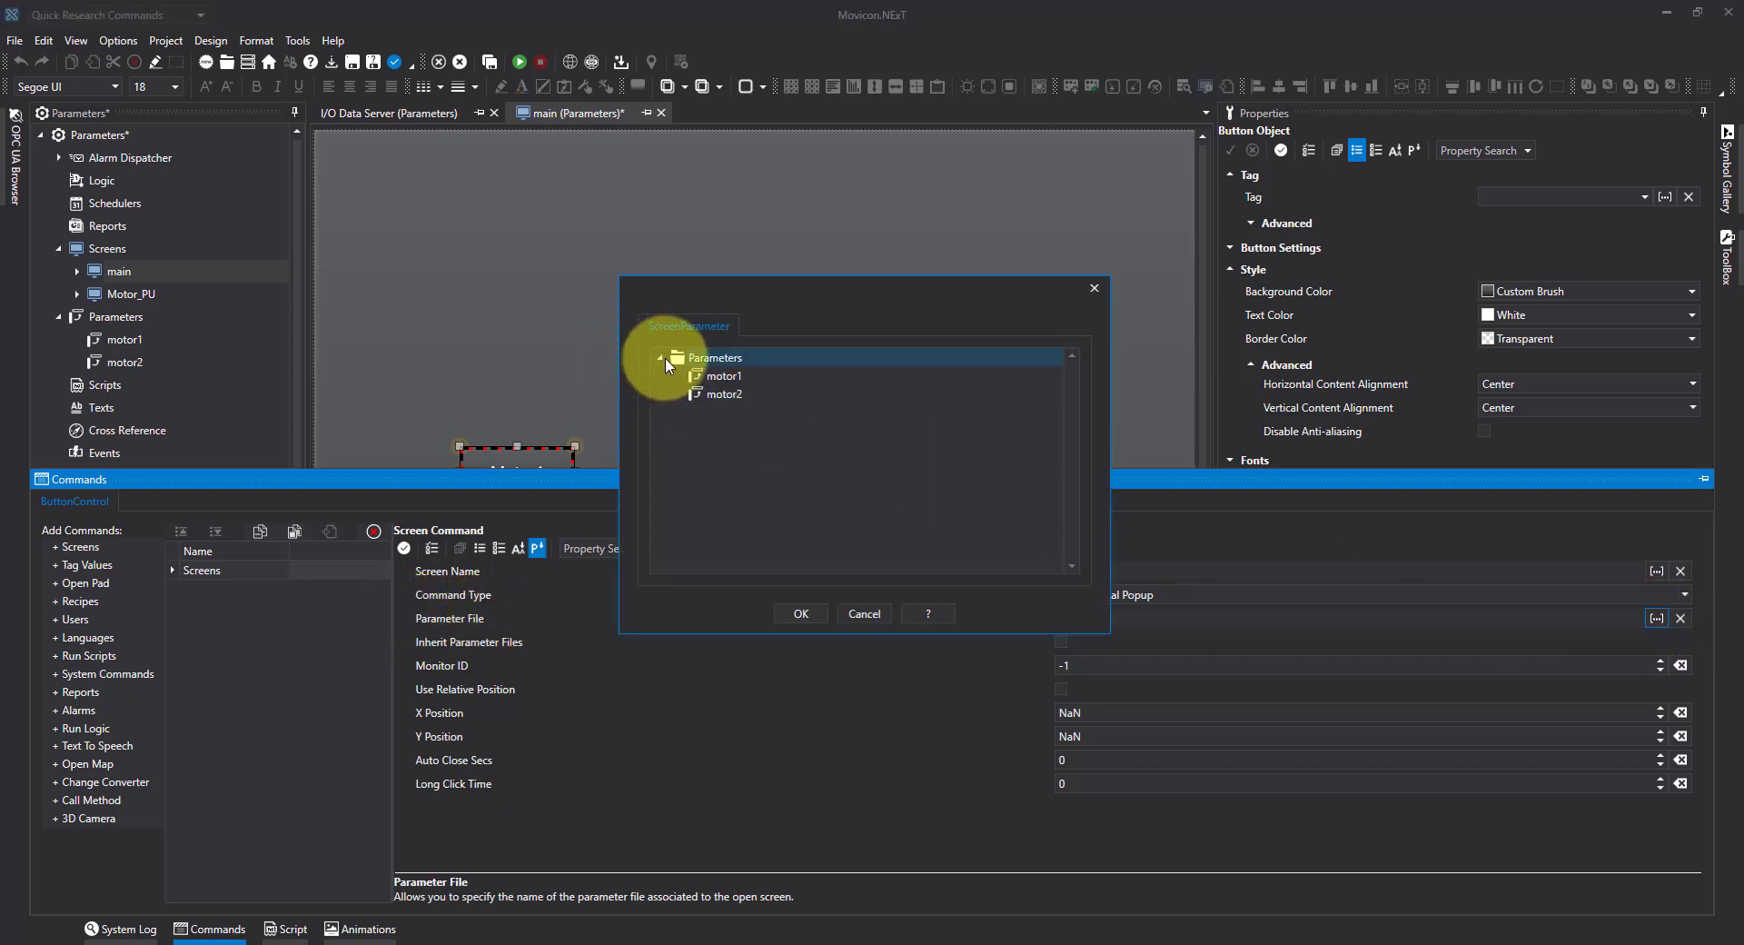
{"action": "double_click", "coordinate": [718, 380]}
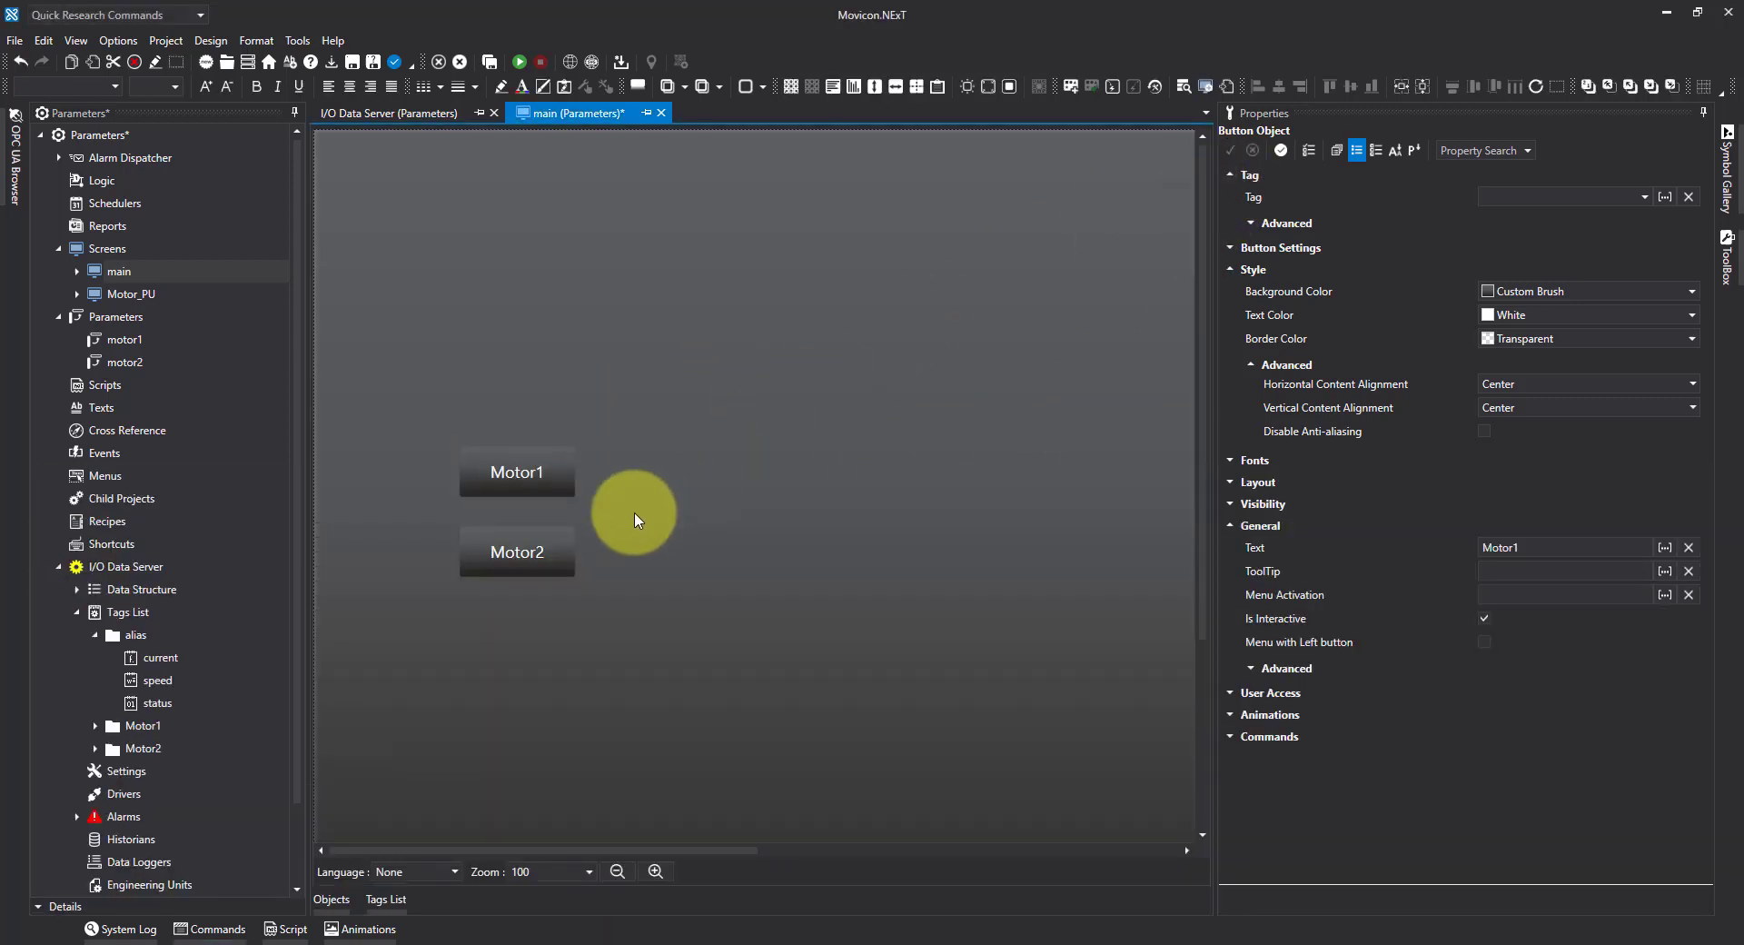
Give Motor2 a Screens command opening Motor_PU as a modal popup with parameter file motor2.
{"action": "left_click", "coordinate": [509, 548]}
{"action": "left_click", "coordinate": [204, 928]}
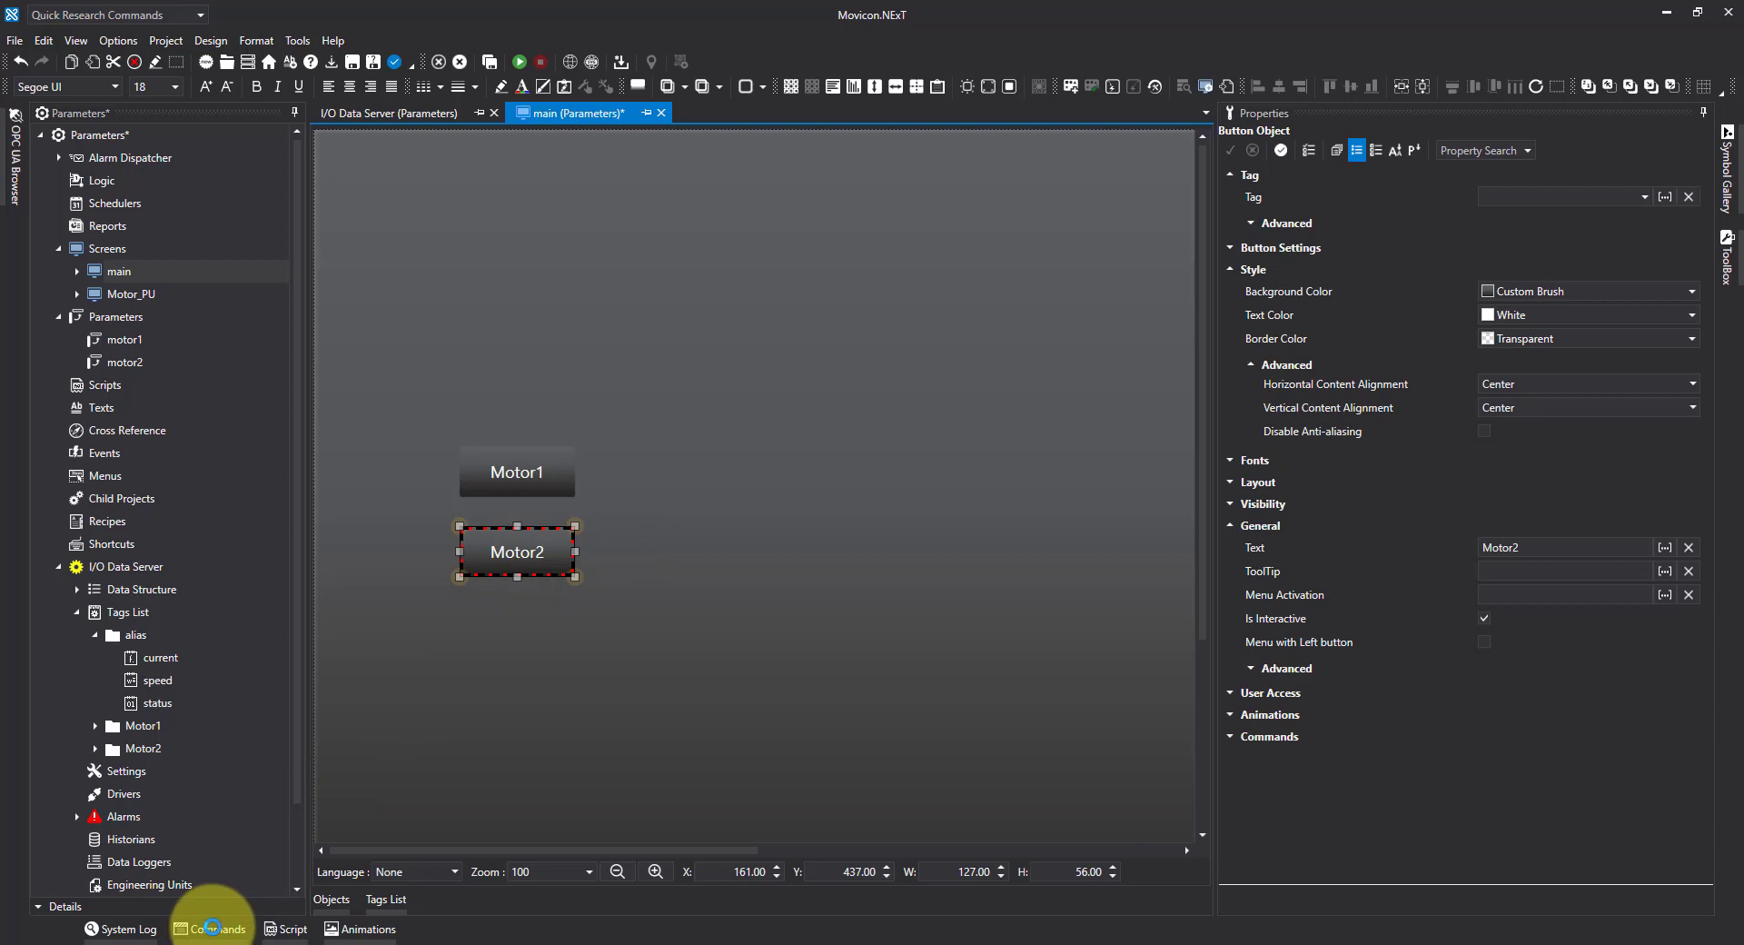
{"action": "left_click", "coordinate": [82, 548]}
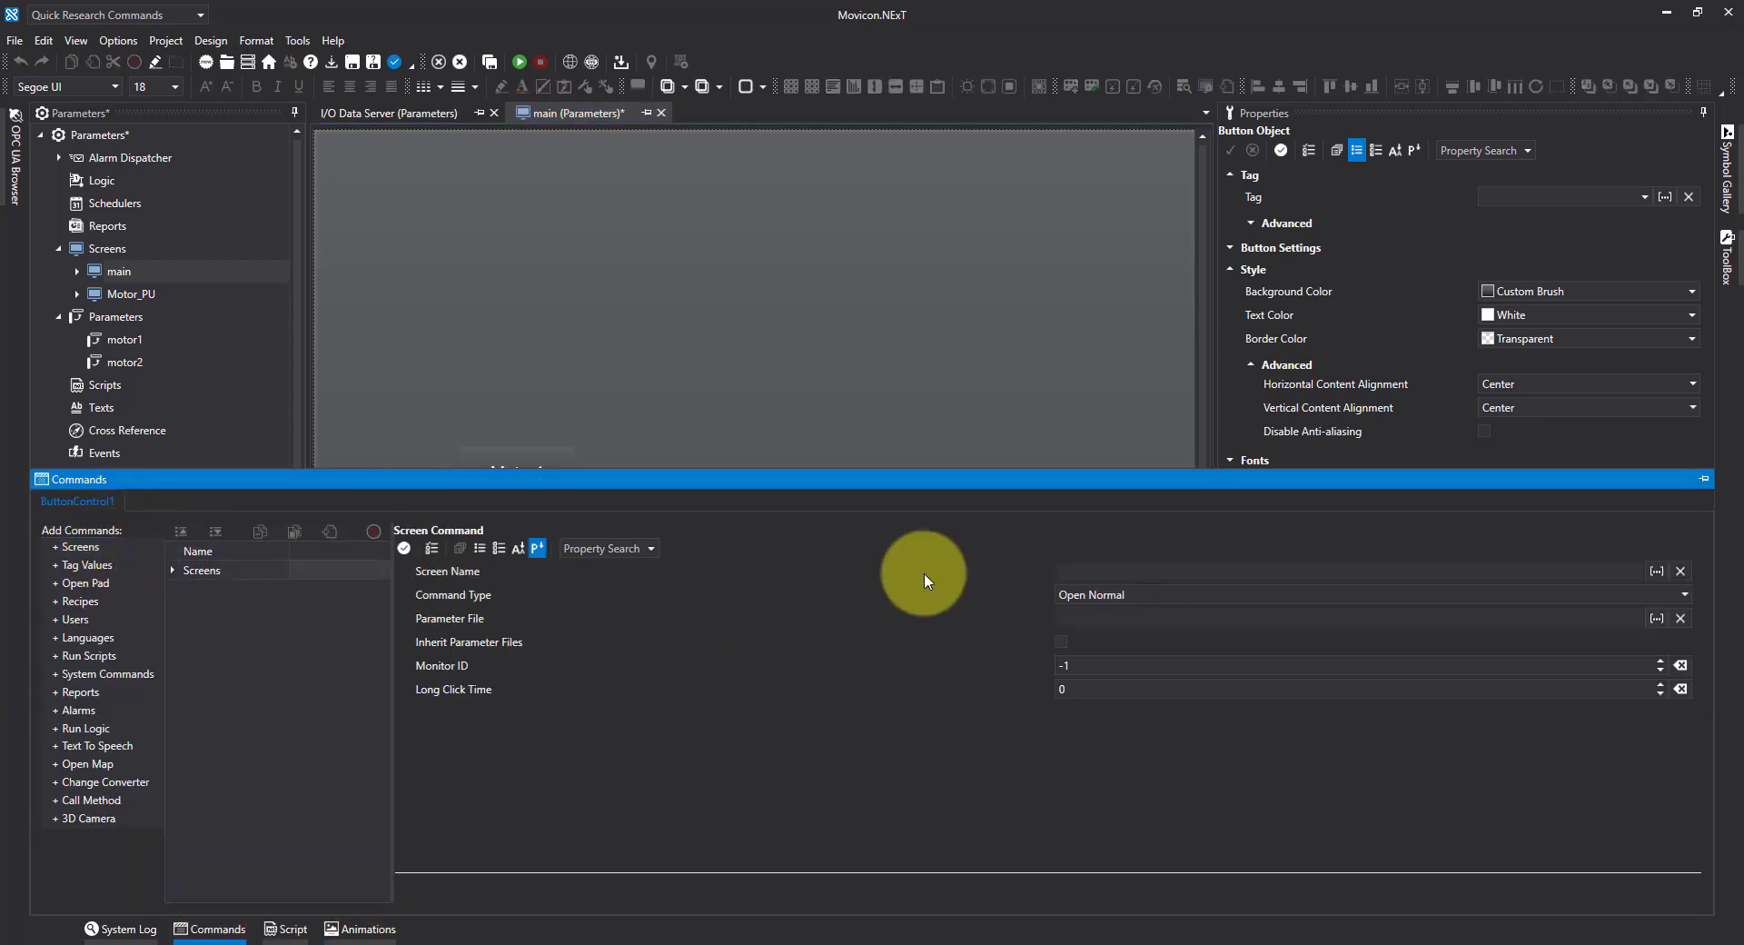
{"action": "left_click", "coordinate": [1659, 572]}
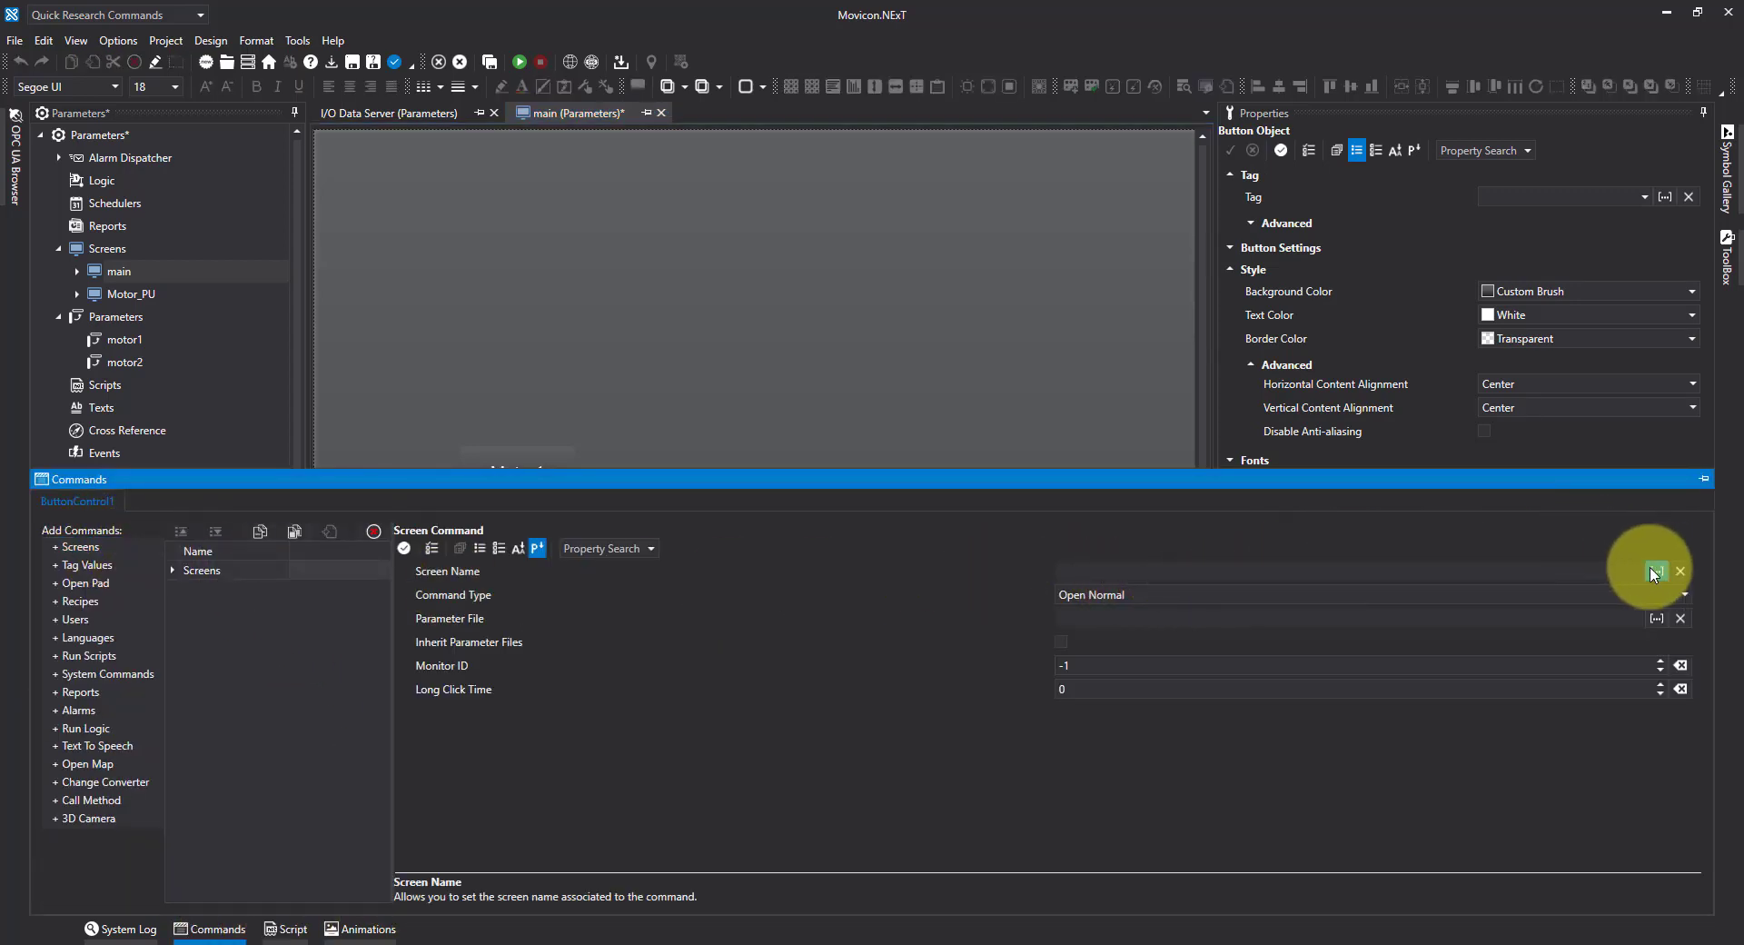
{"action": "left_click", "coordinate": [741, 396]}
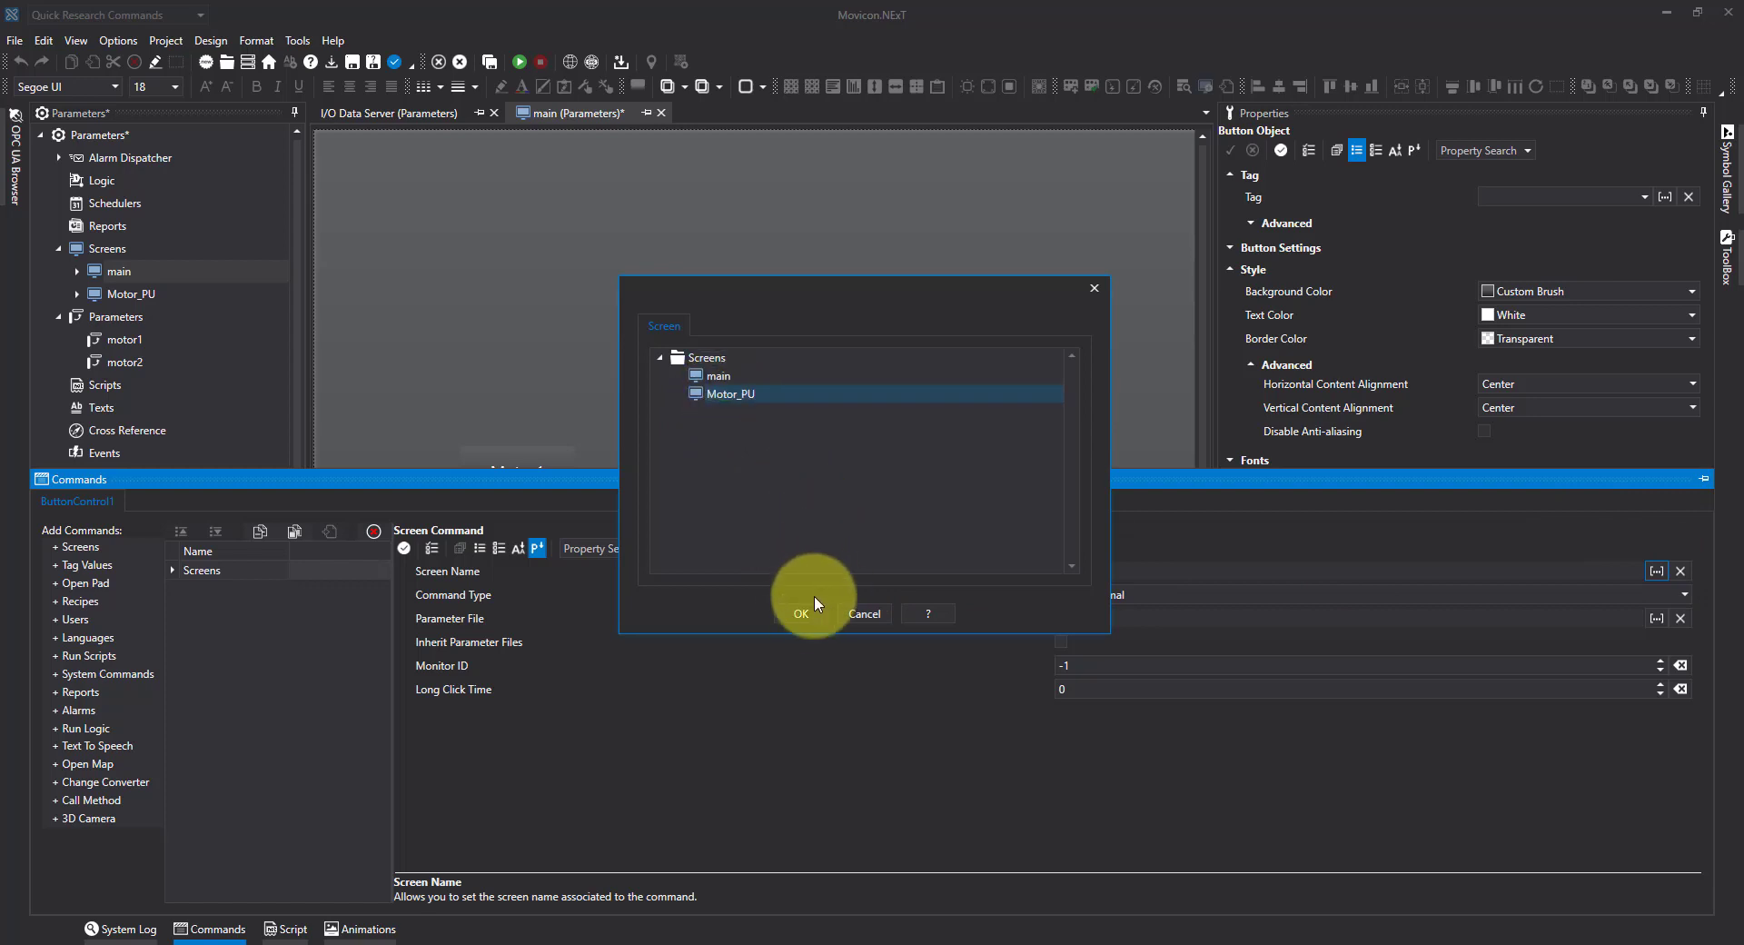
{"action": "left_click", "coordinate": [802, 616]}
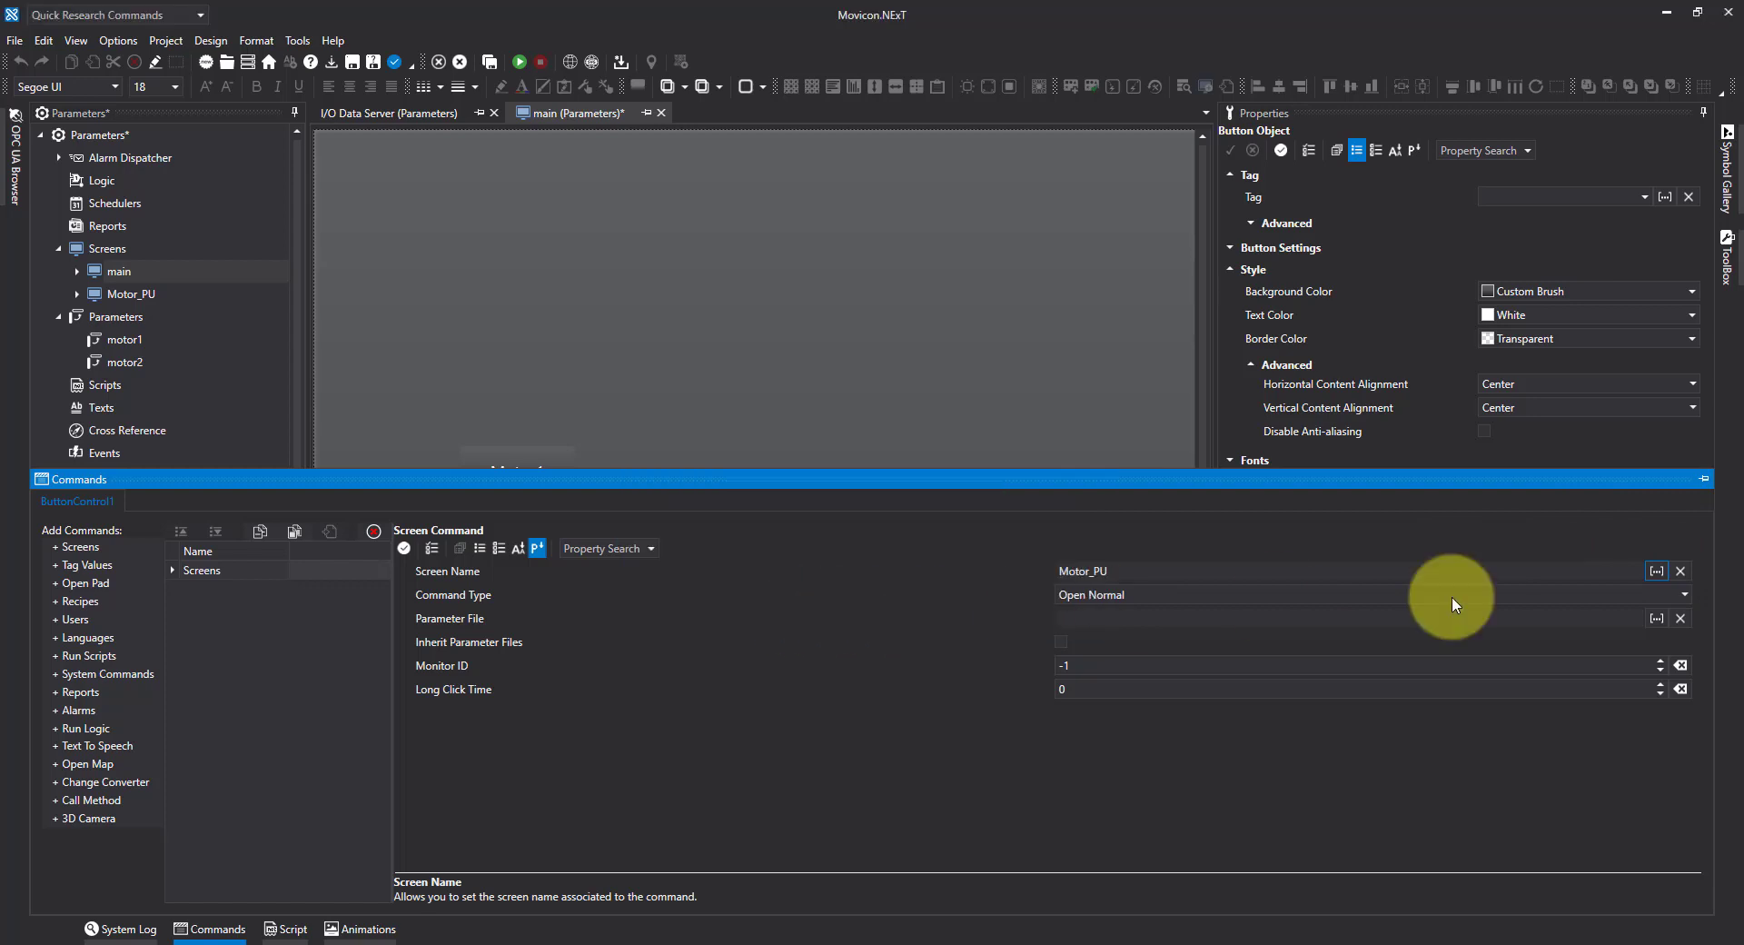
{"action": "left_click", "coordinate": [1682, 594]}
{"action": "left_click", "coordinate": [1160, 643]}
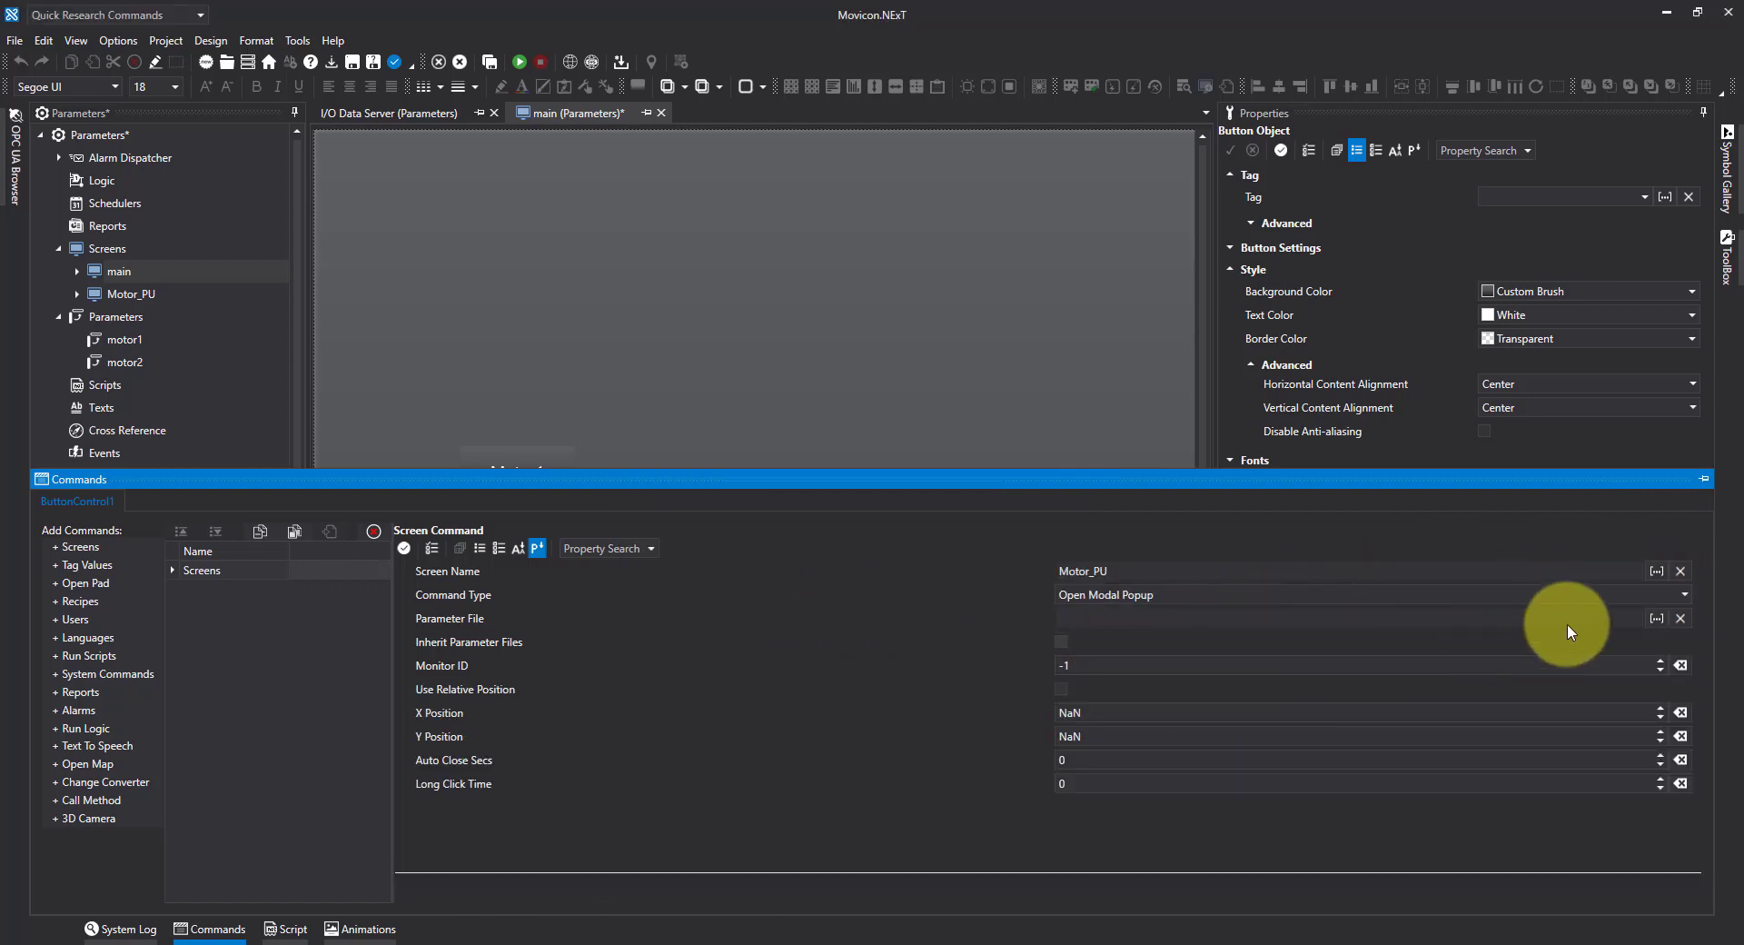
{"action": "left_click", "coordinate": [1659, 618]}
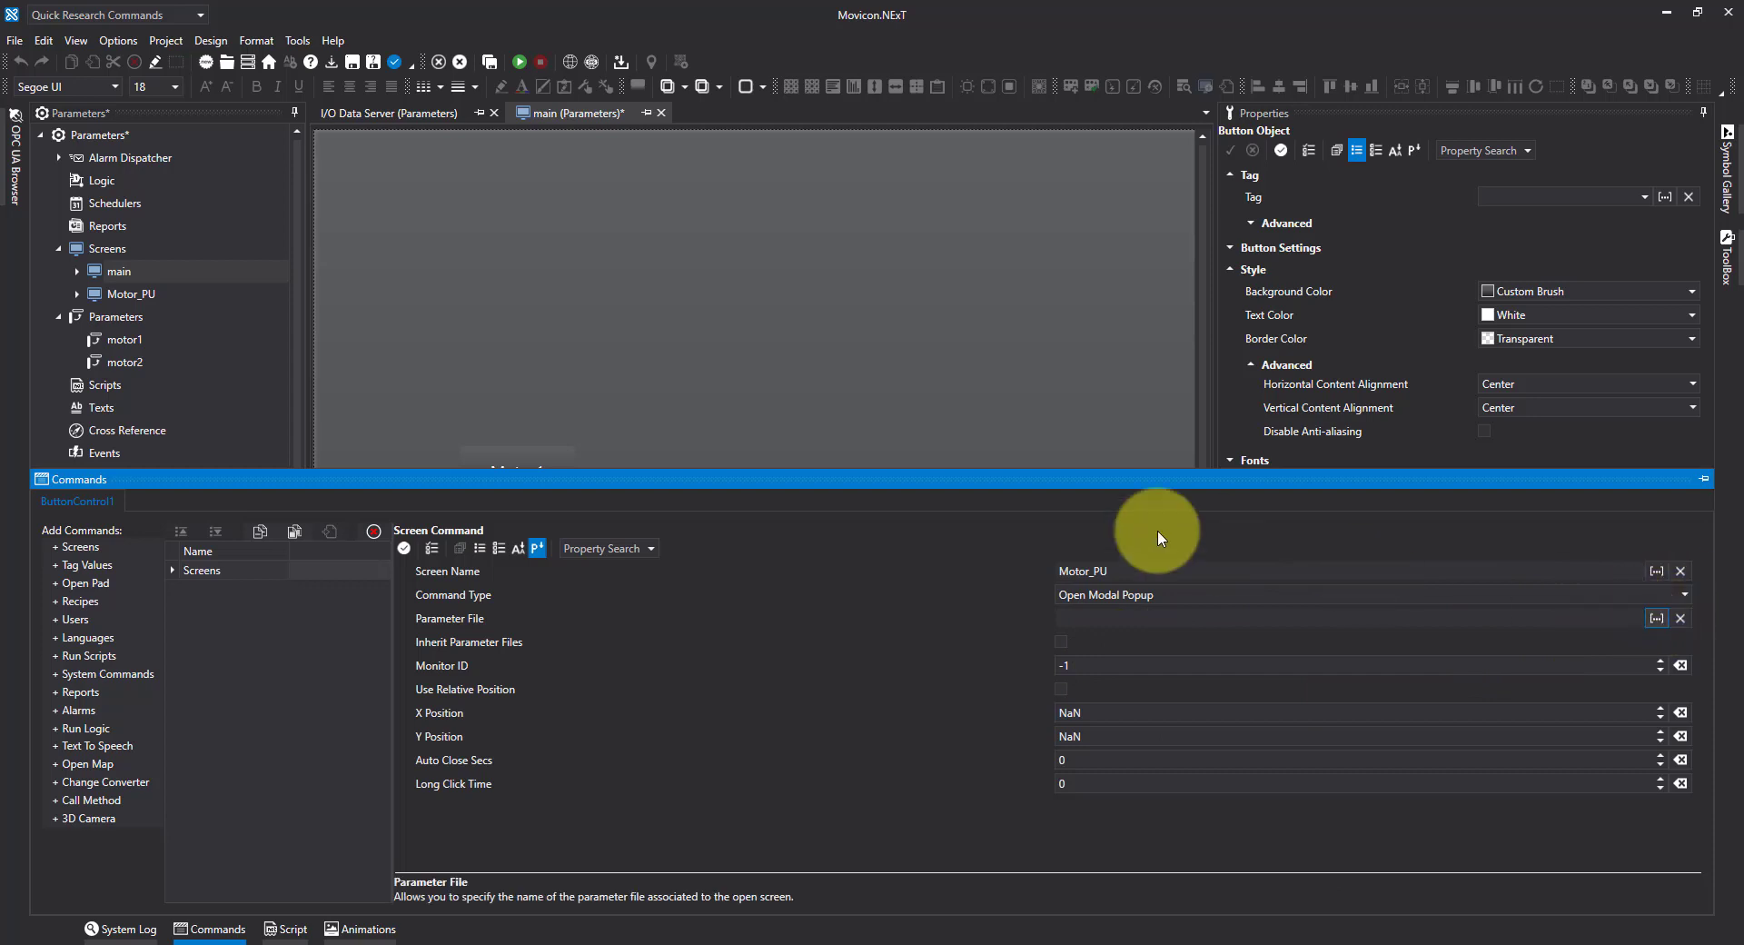
{"action": "double_click", "coordinate": [724, 394]}
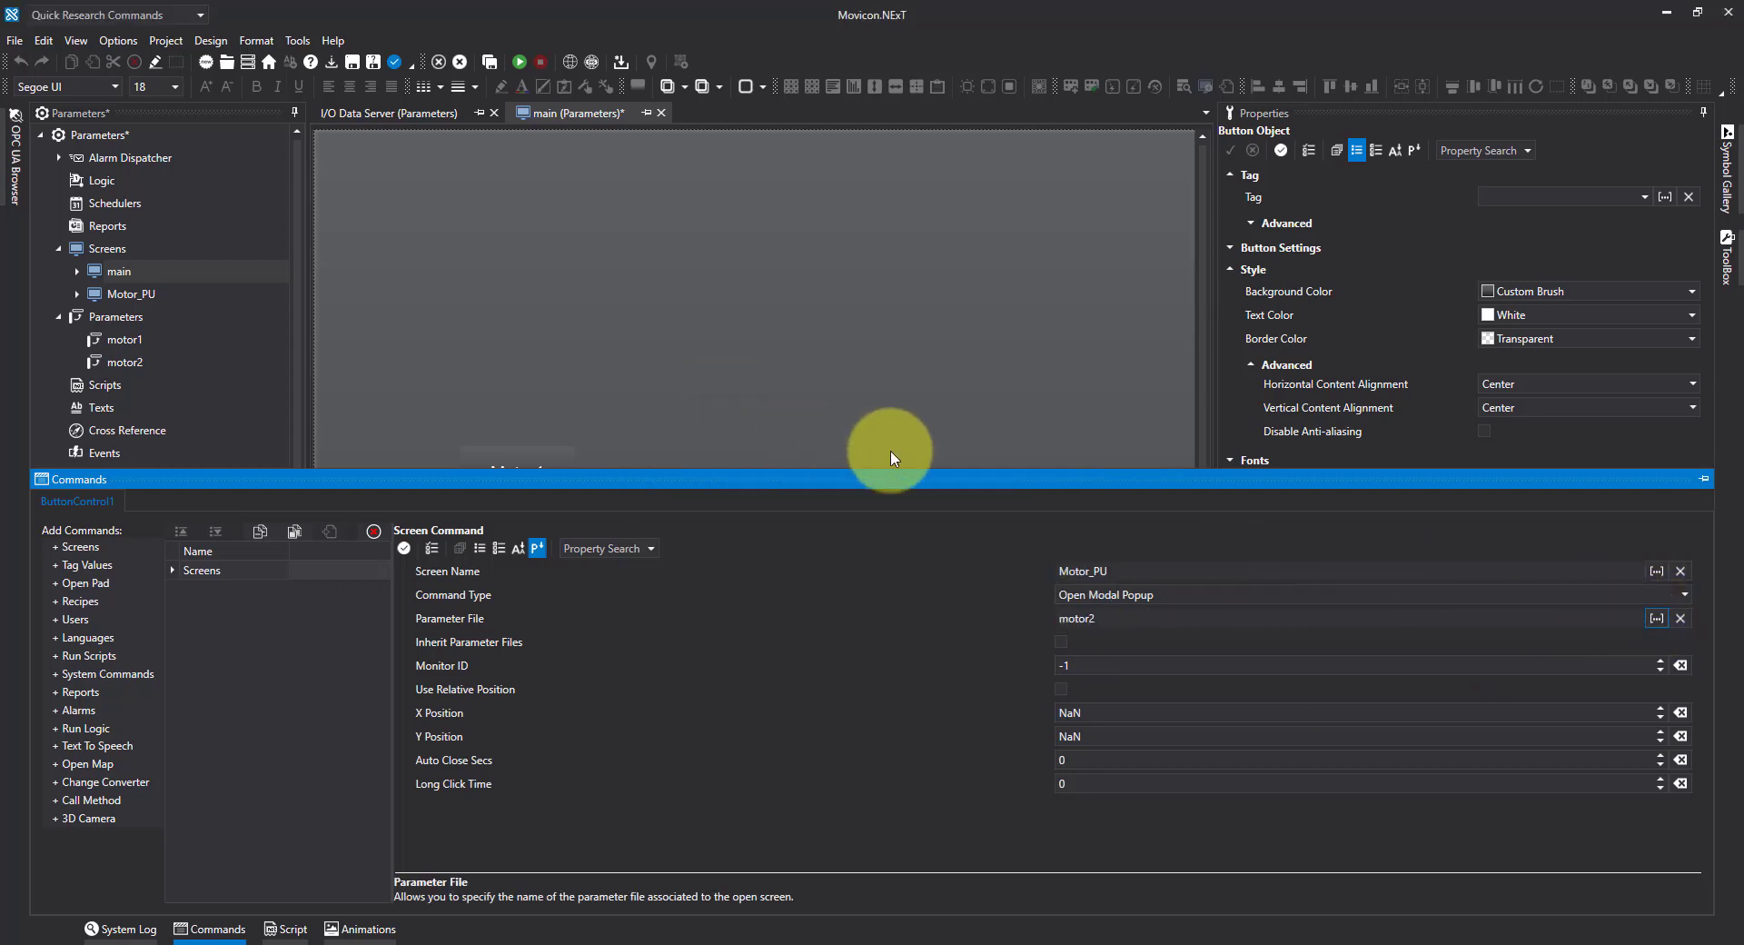
{"action": "left_click", "coordinate": [327, 132]}
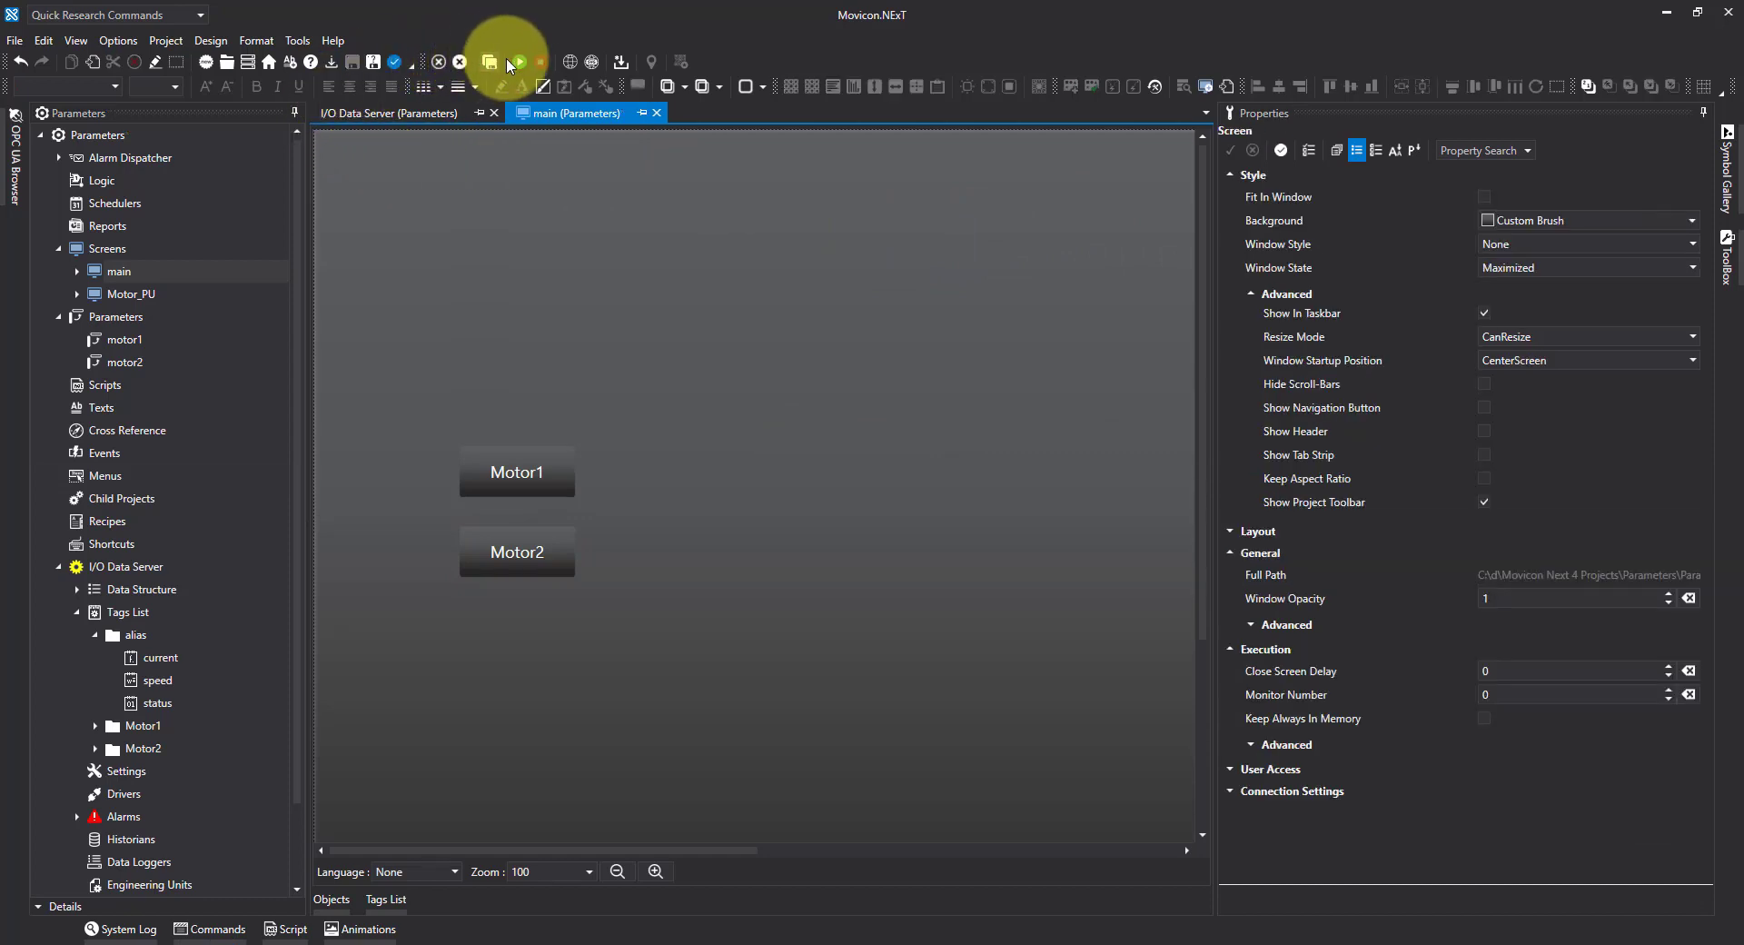
Run the project and enter speed 15 and current 5 in the Motor1 popup.
{"action": "left_click", "coordinate": [517, 63]}
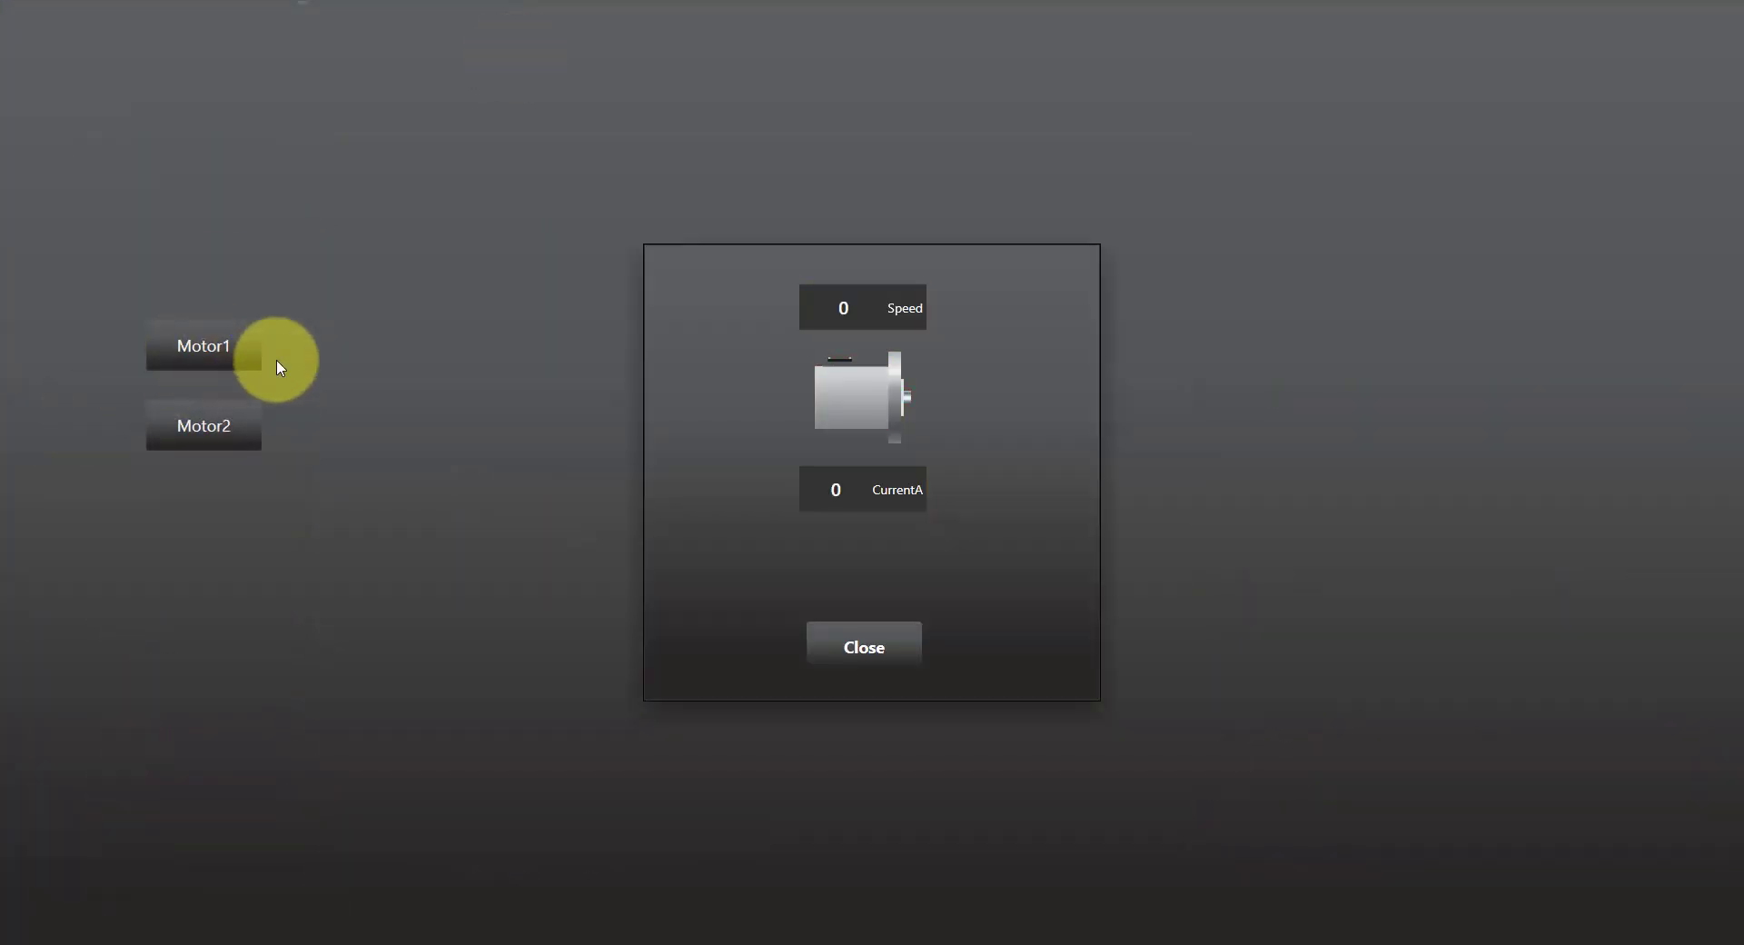
{"action": "left_click", "coordinate": [871, 326]}
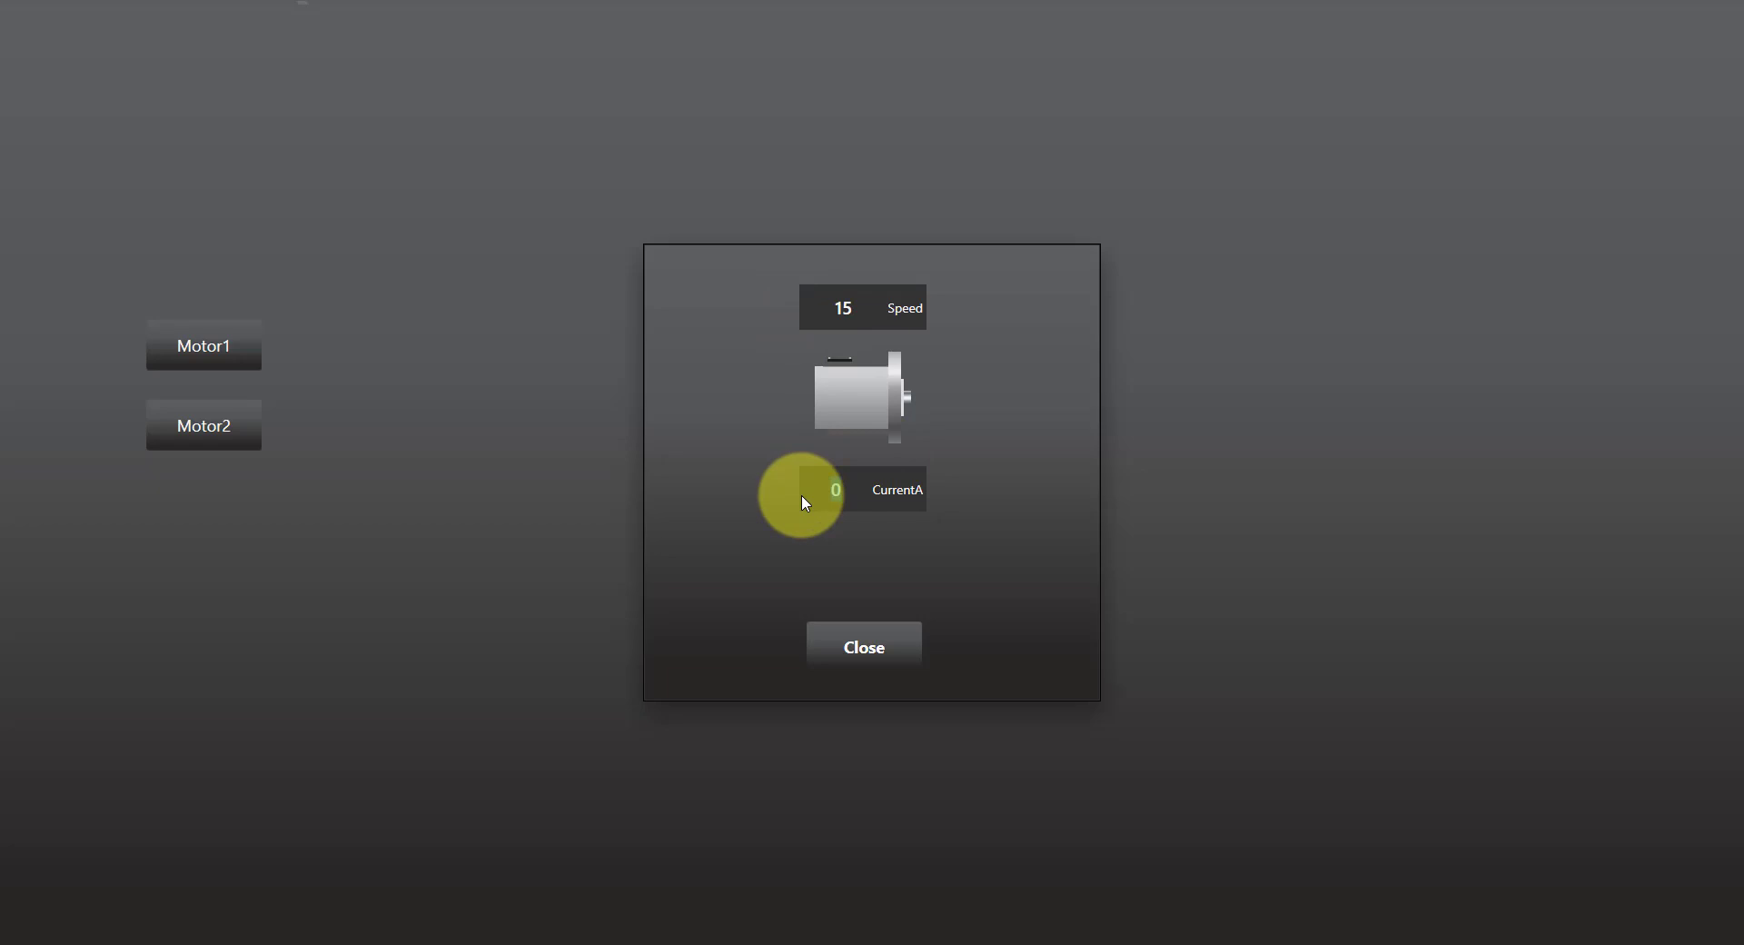
{"action": "type", "text": "5"}
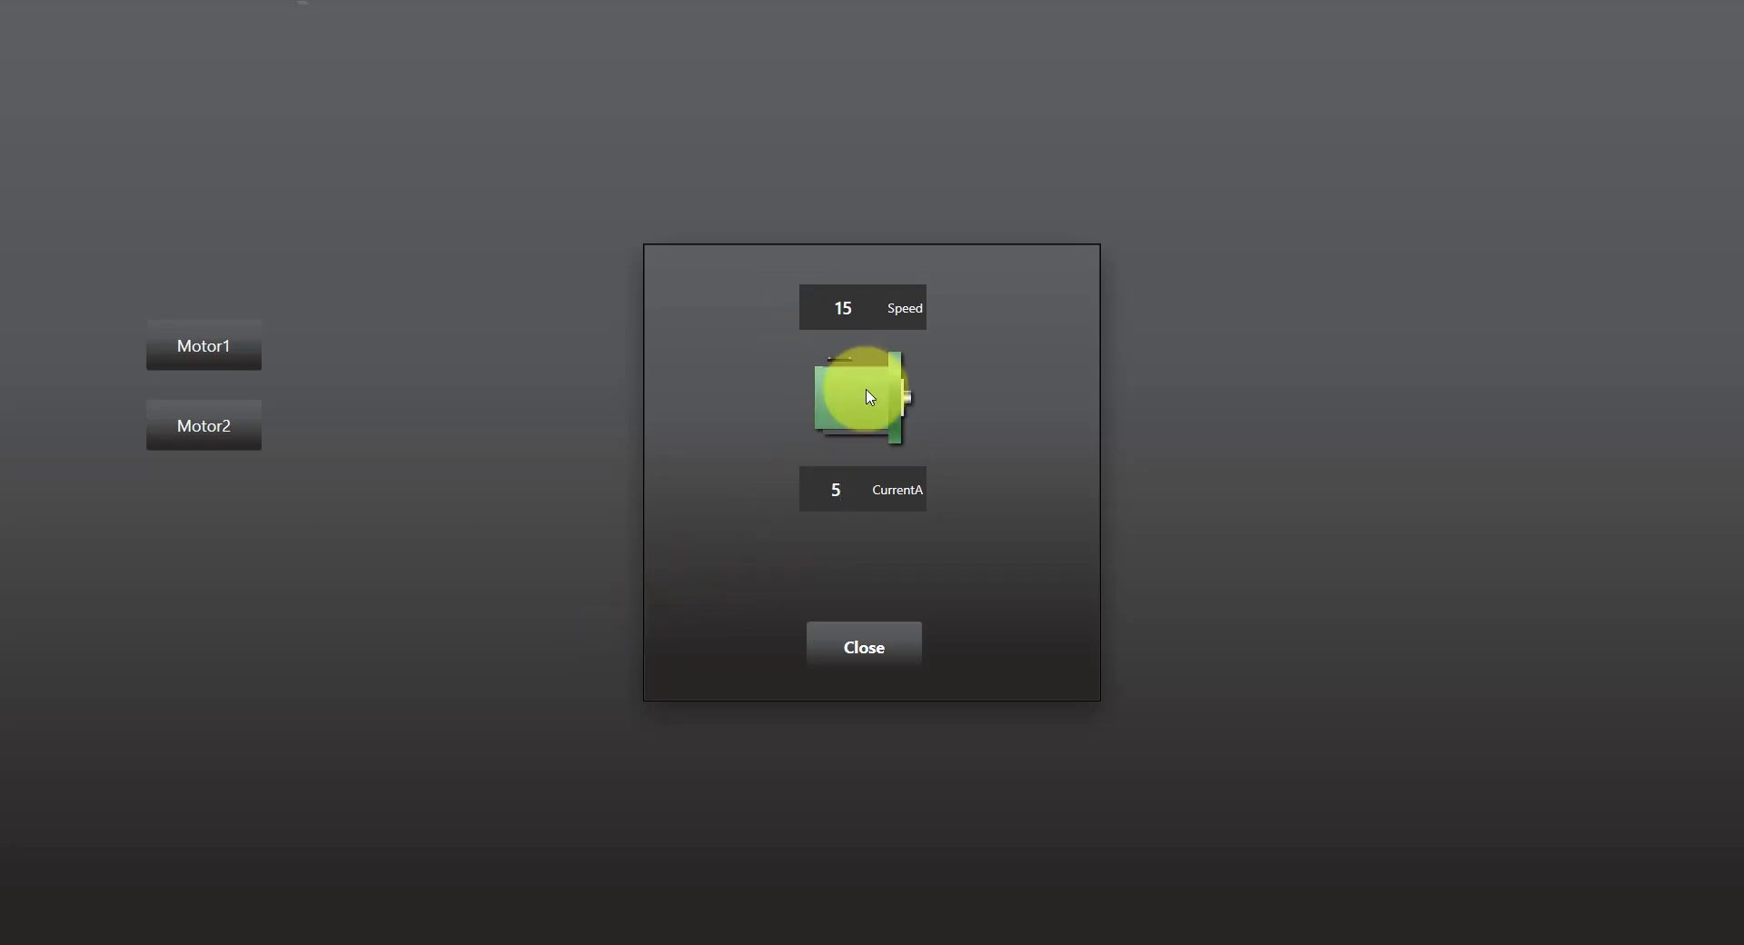
{"action": "left_click", "coordinate": [865, 647]}
In the Motor2 popup, enter speed 25 and current 6, then close it.
{"action": "left_click", "coordinate": [249, 433]}
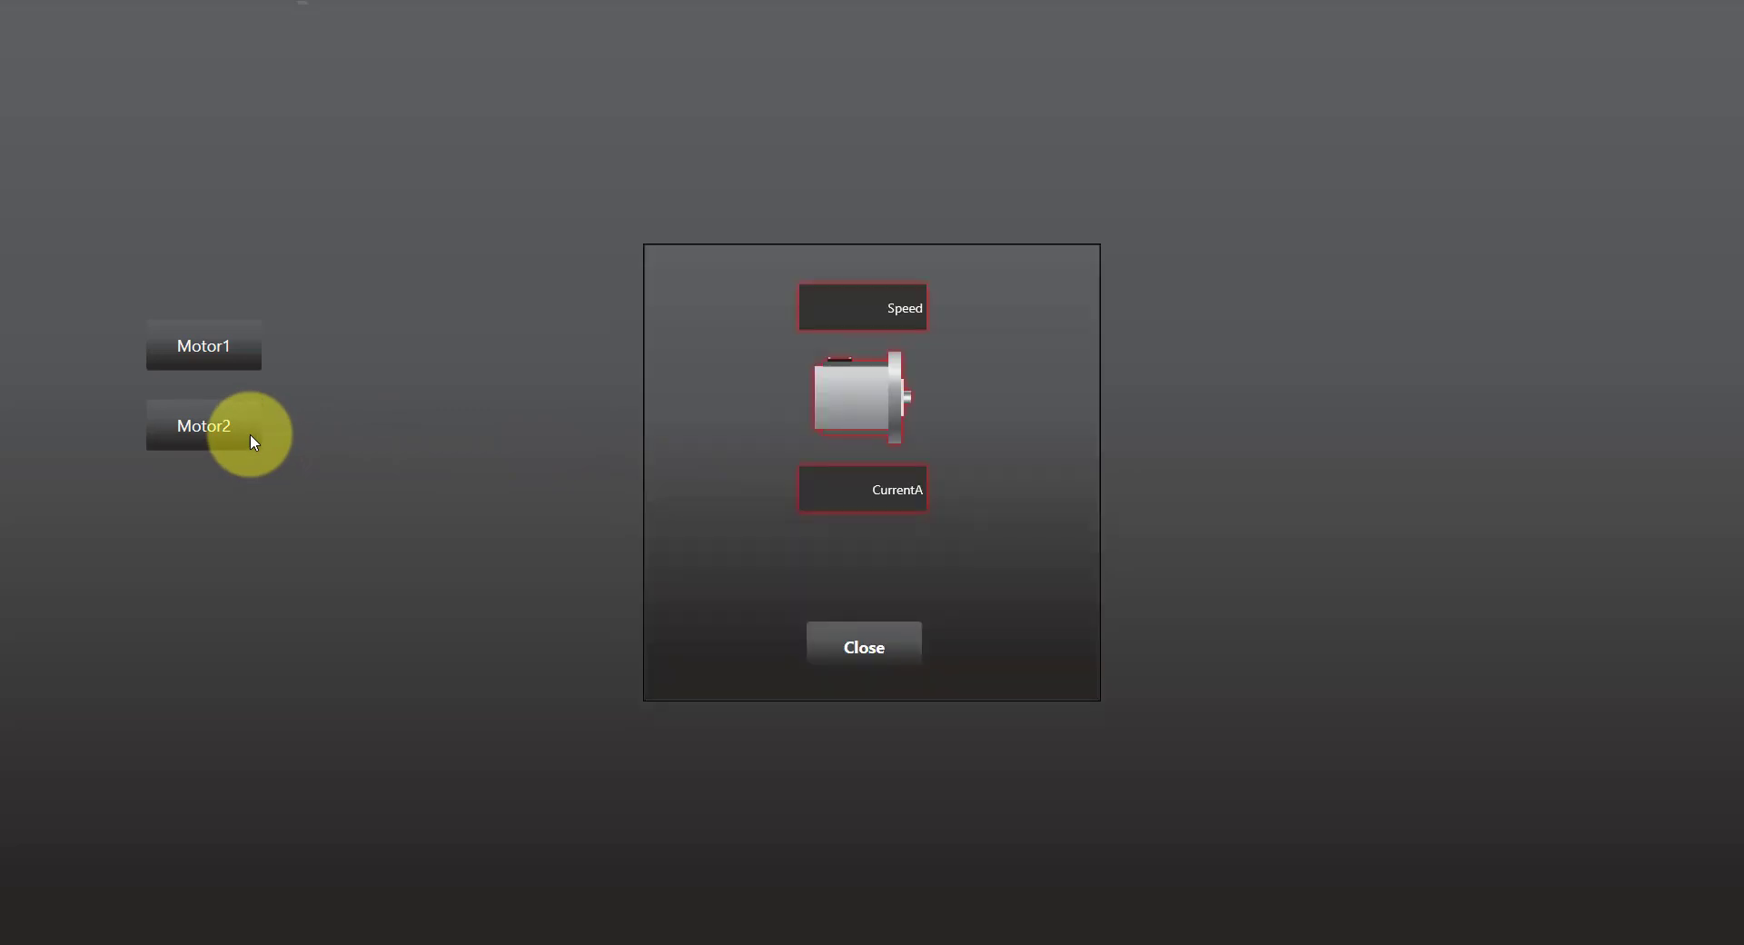
{"action": "left_click", "coordinate": [864, 305]}
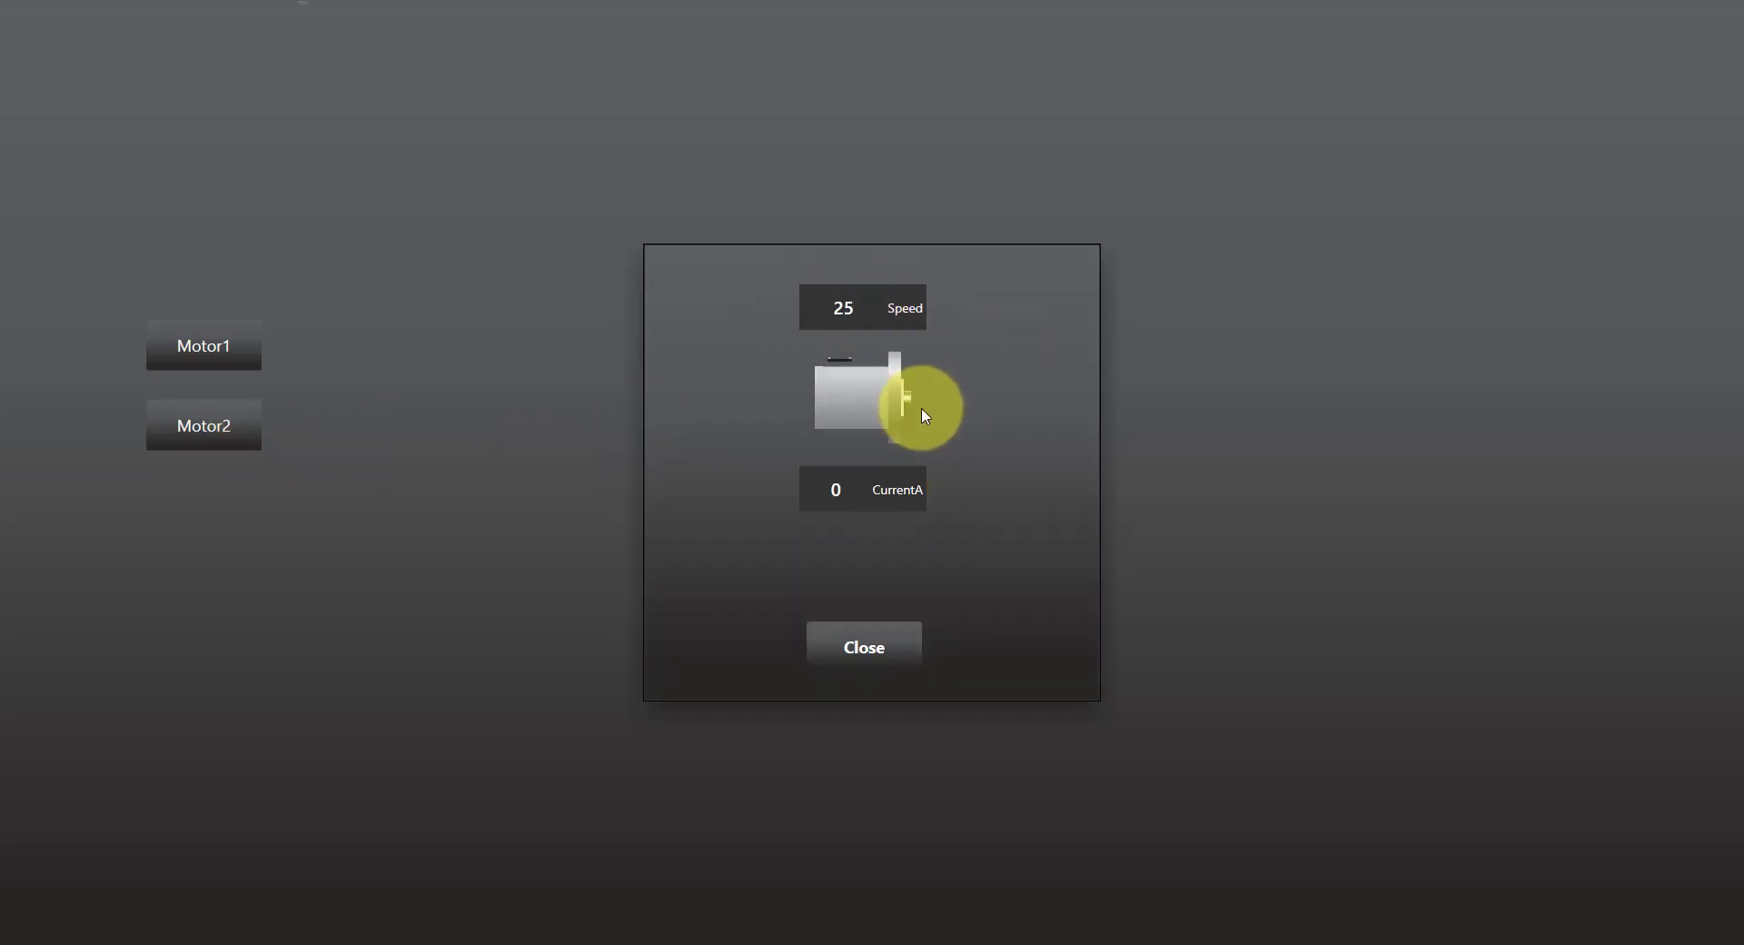
{"action": "left_click", "coordinate": [798, 493]}
{"action": "type", "text": "6"}
{"action": "left_click", "coordinate": [861, 398]}
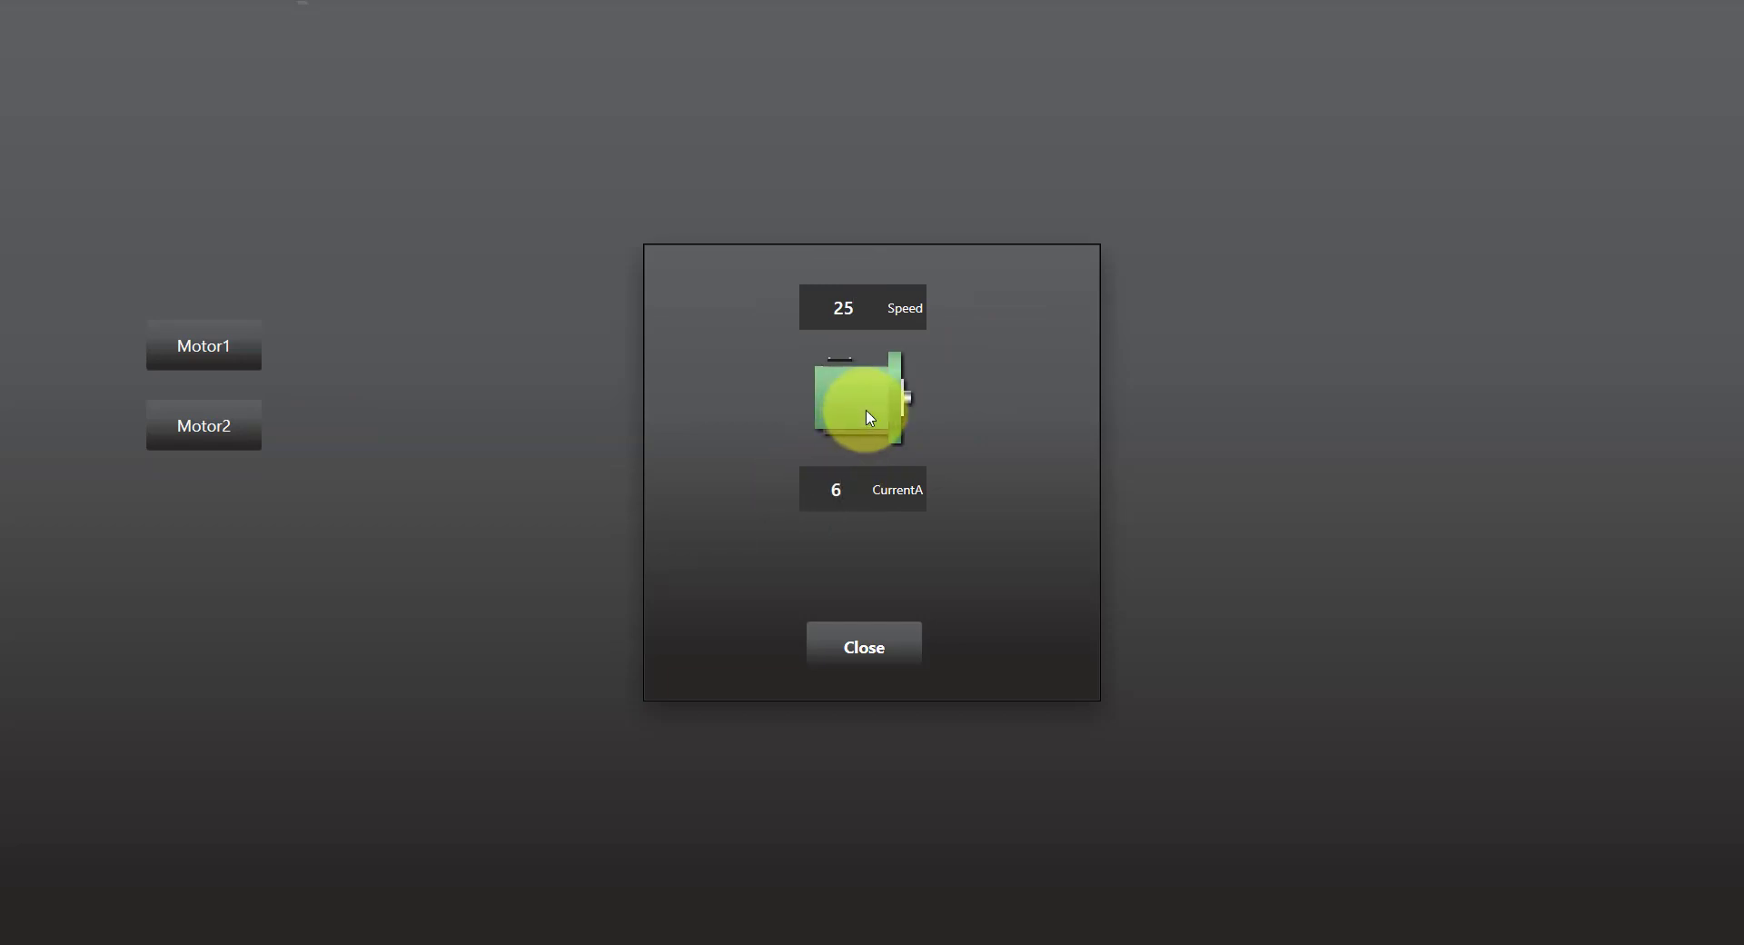
{"action": "left_click", "coordinate": [870, 636]}
Reopen the Motor1 and Motor2 popups to verify their separate values.
{"action": "left_click", "coordinate": [260, 363]}
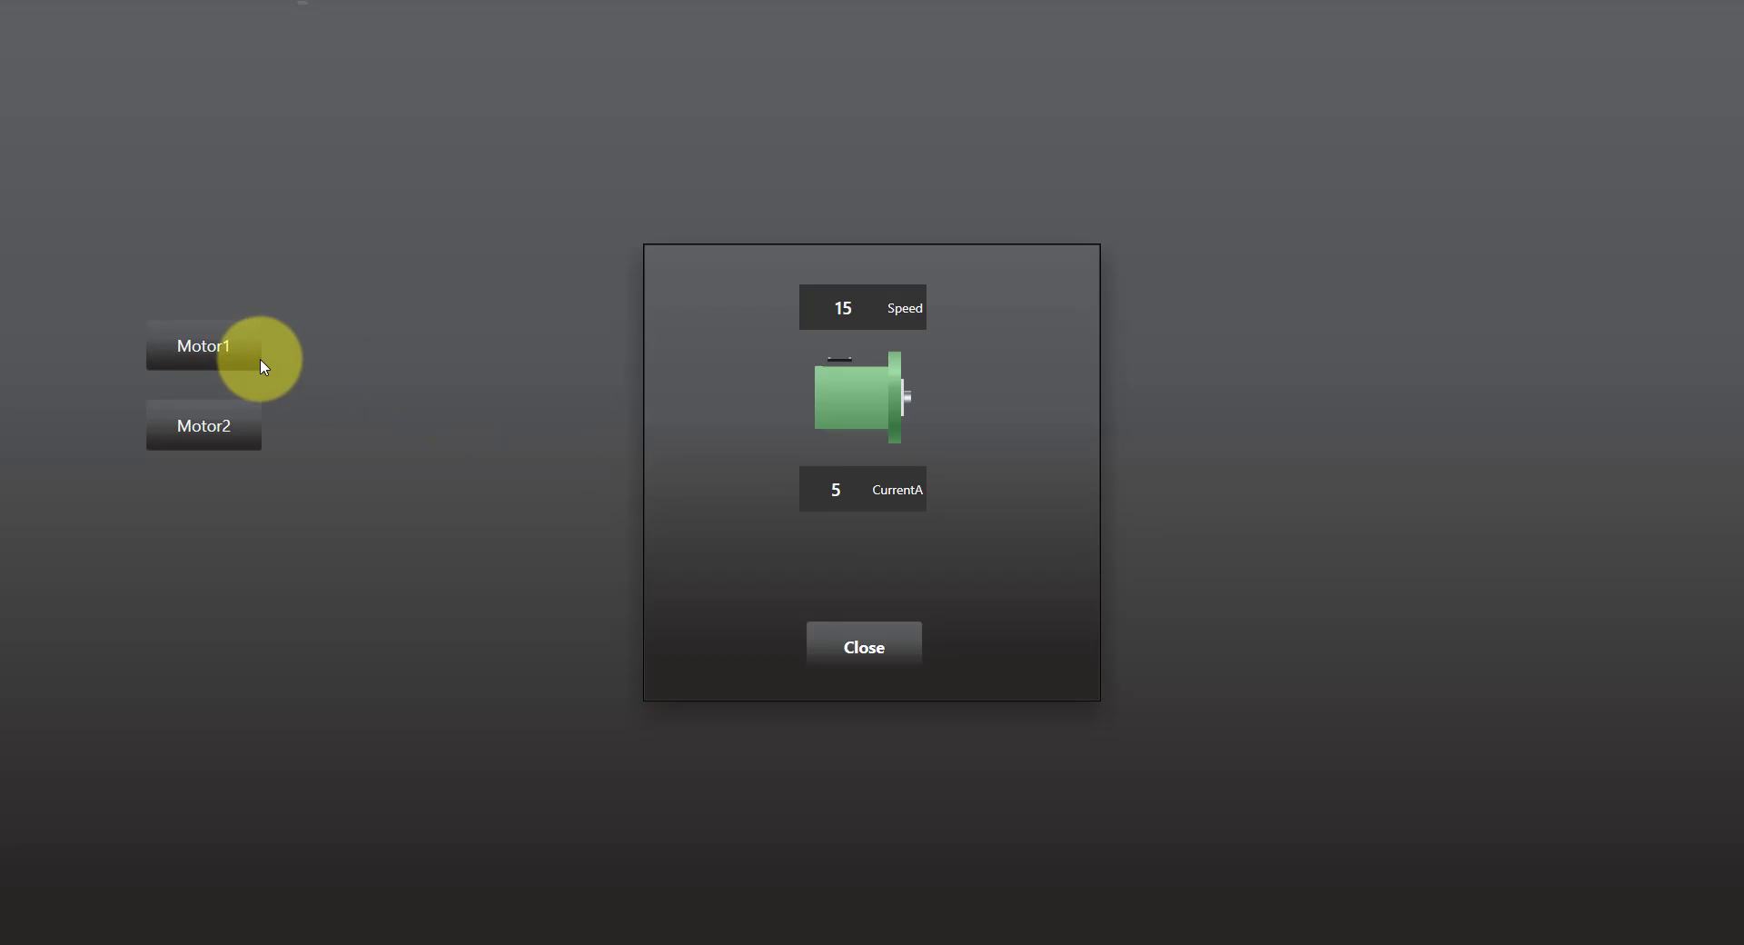
{"action": "left_click", "coordinate": [870, 641]}
{"action": "left_click", "coordinate": [233, 425]}
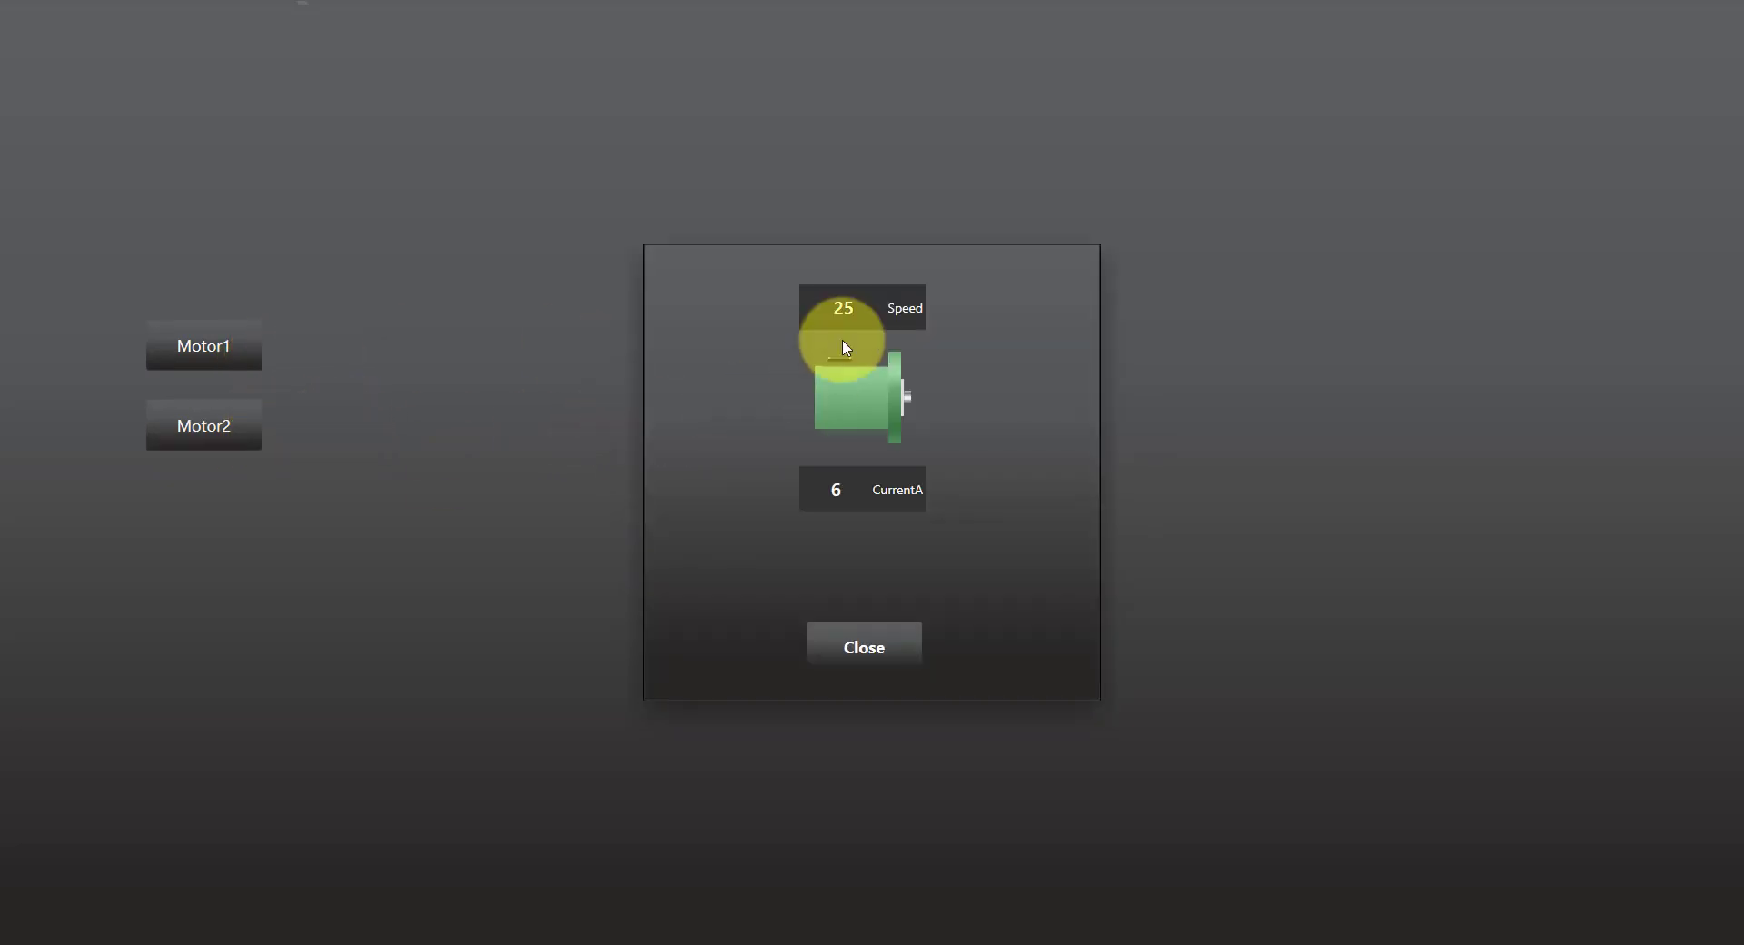